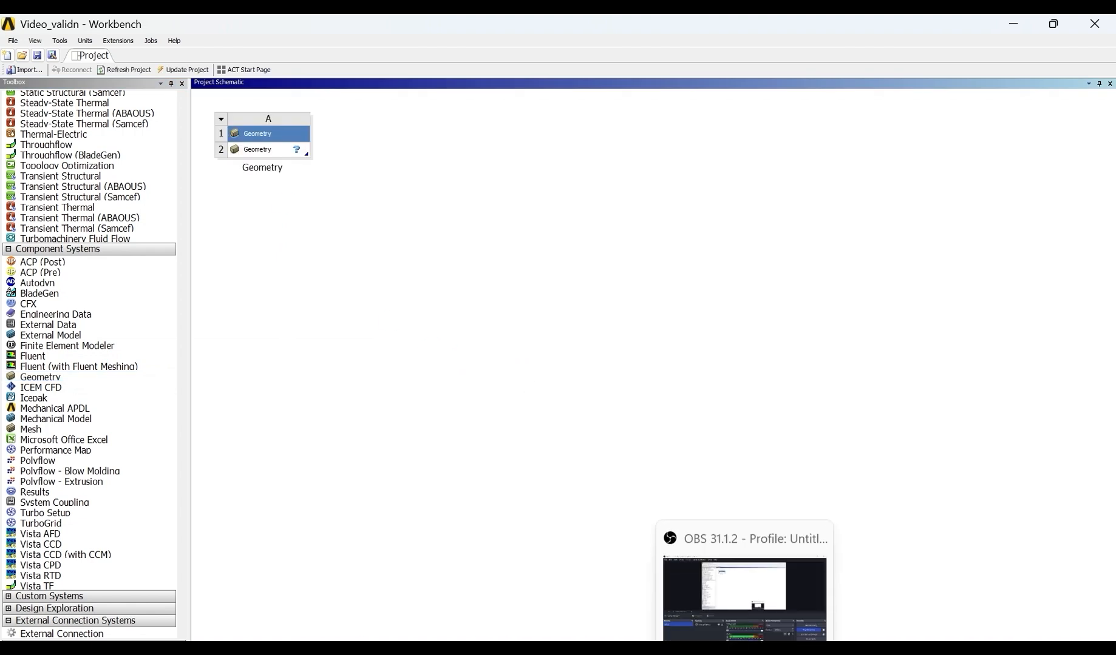
- Create a new DesignModeler geometry from the project's Geometry system
click(744, 650)
click(745, 649)
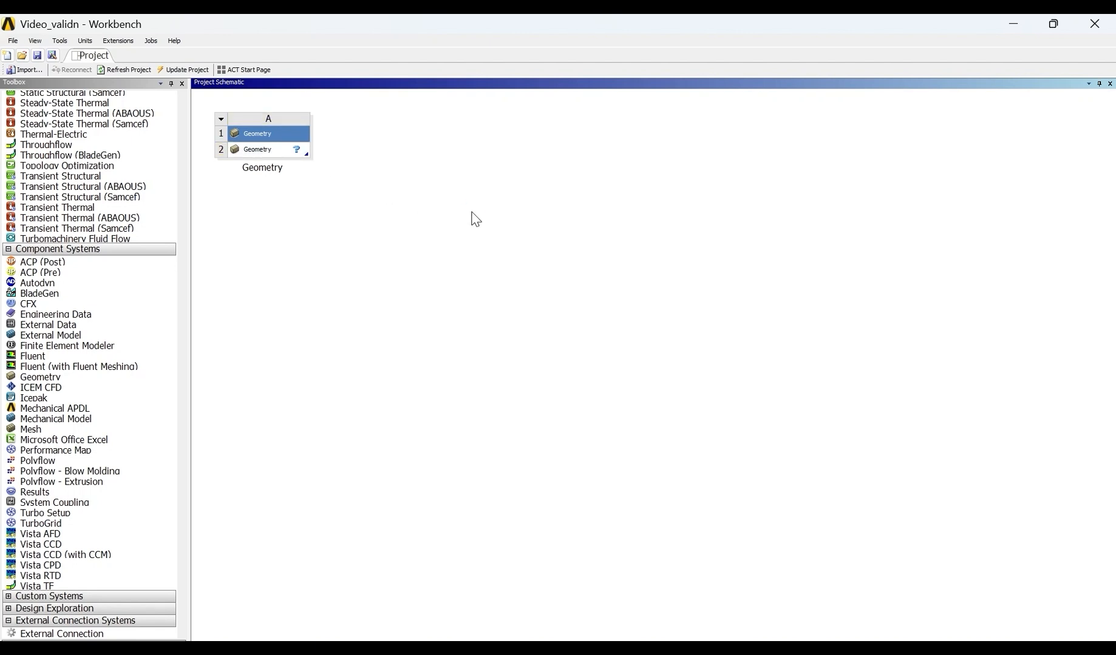
click(246, 152)
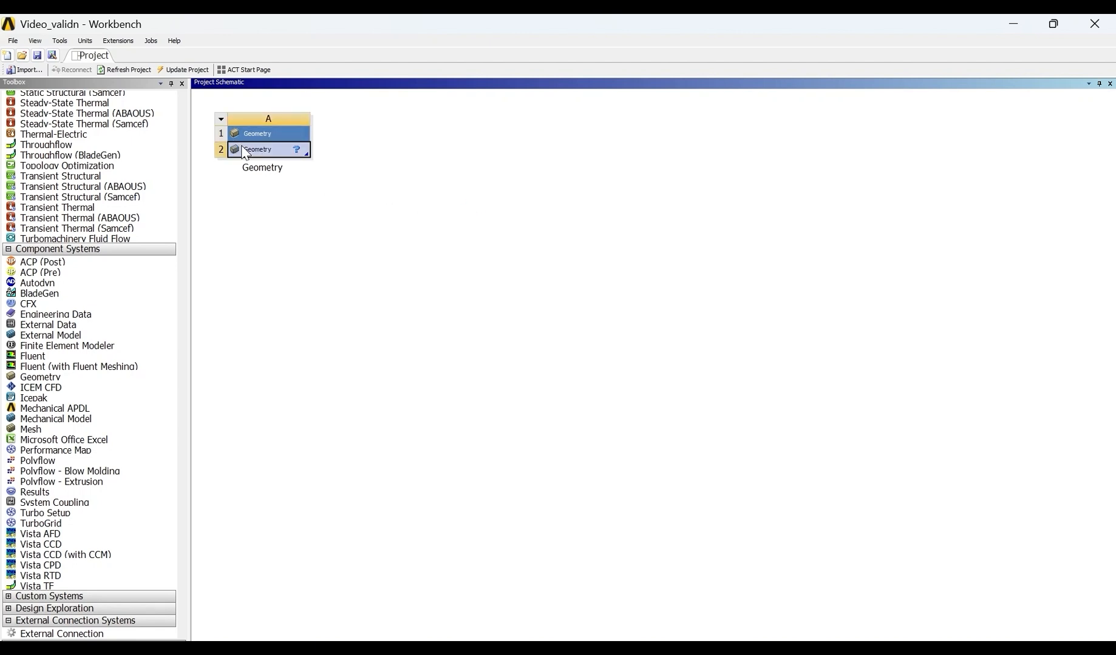
right_click(292, 159)
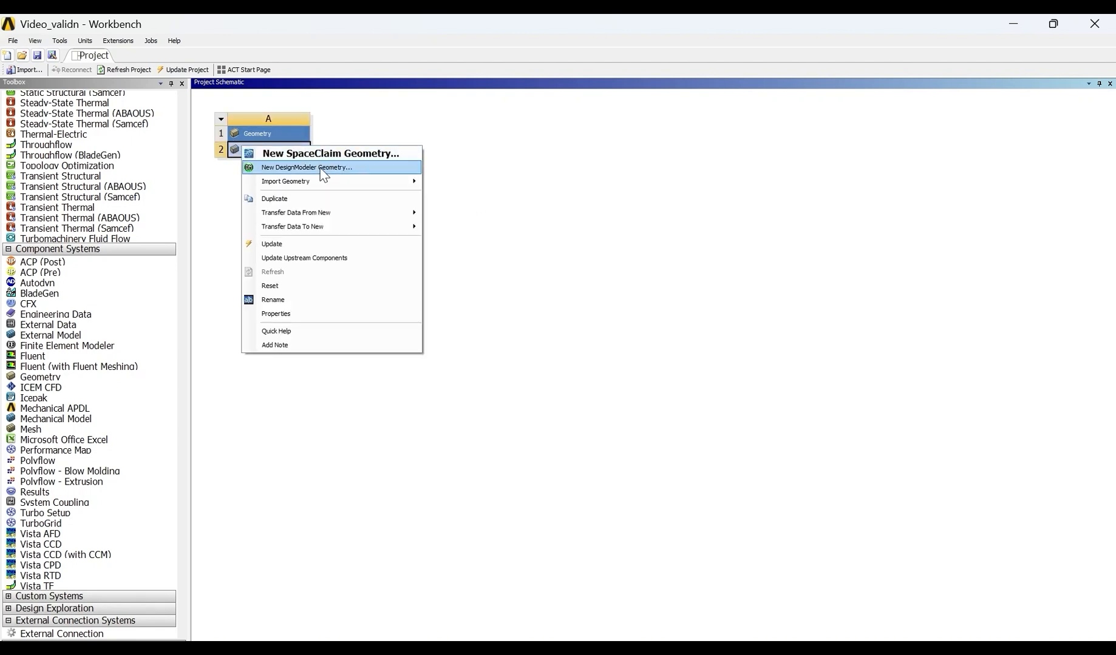
click(322, 171)
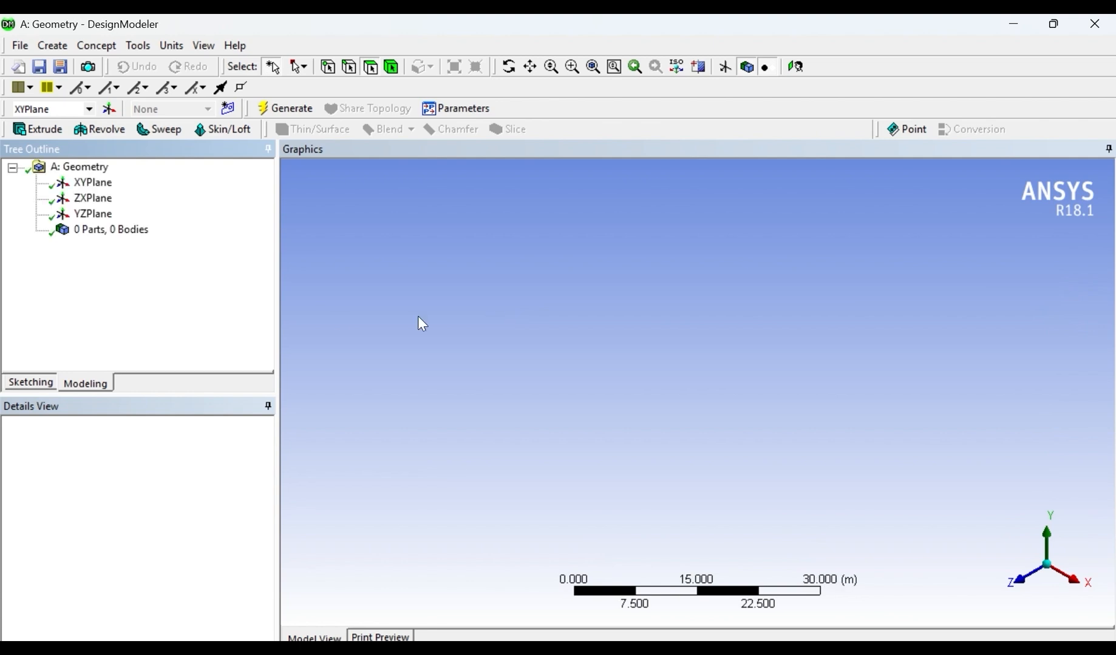
- Sketch a rectangle around the origin on the XYPlane, about 1.11 m wide and 0.59 m high, viewing the plane face-on
click(97, 184)
right_click(107, 187)
click(139, 199)
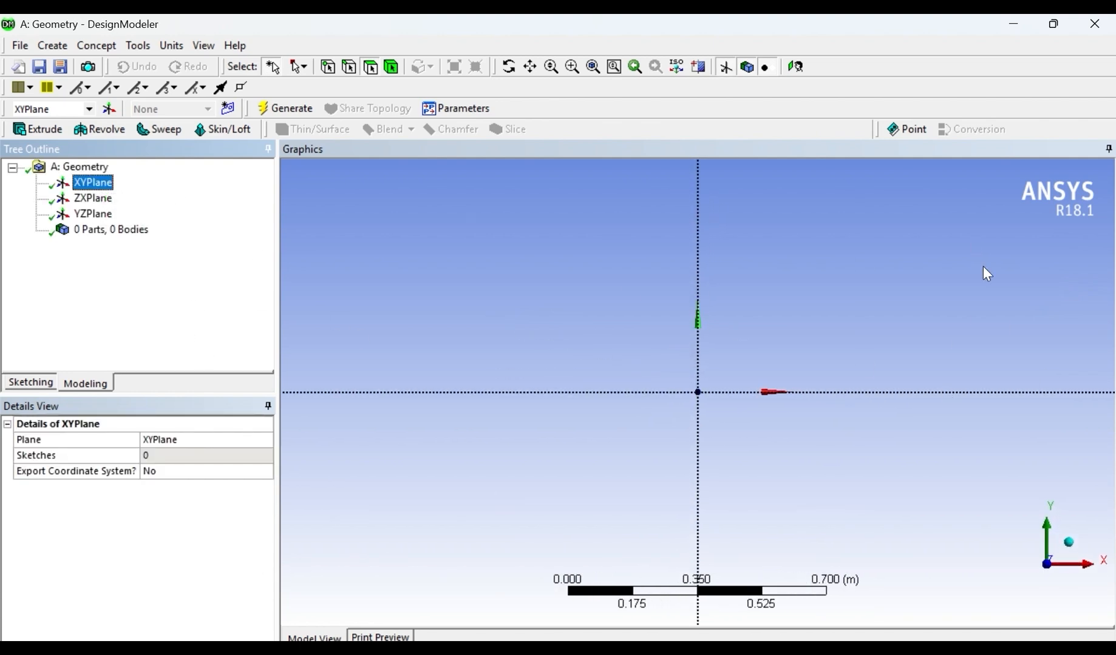
click(87, 386)
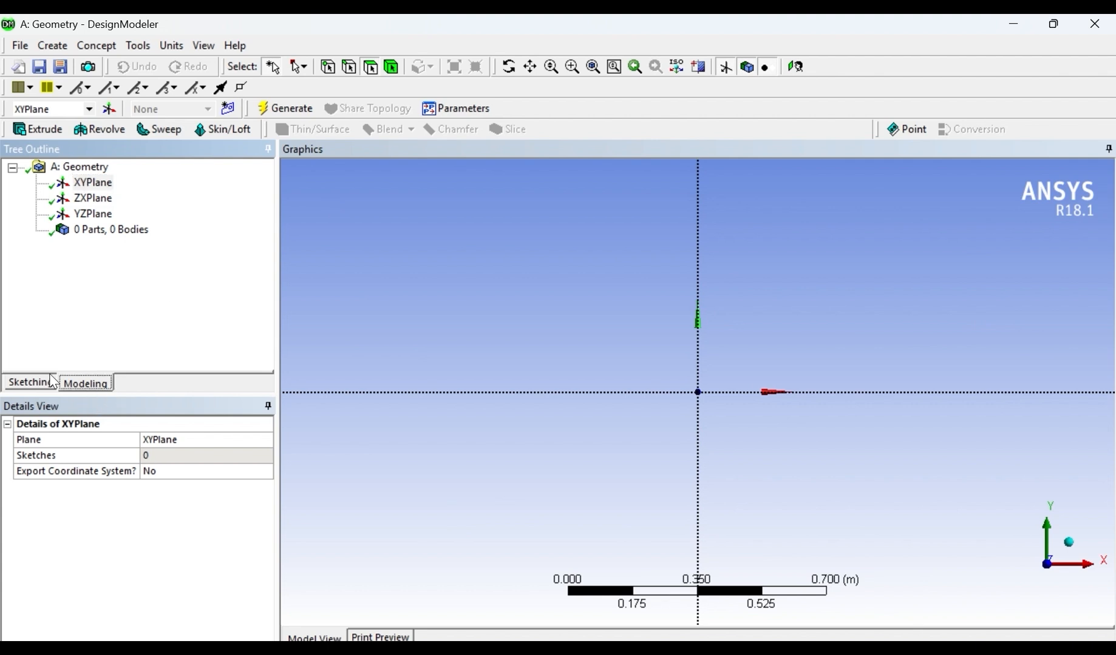
click(45, 388)
click(93, 389)
click(32, 388)
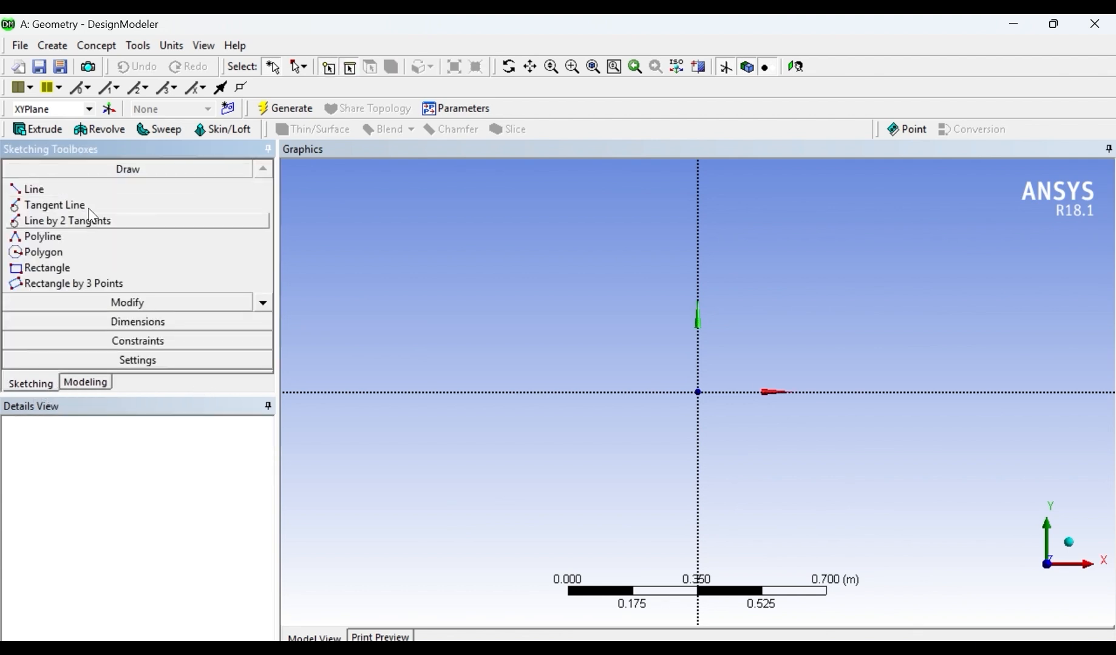
click(51, 271)
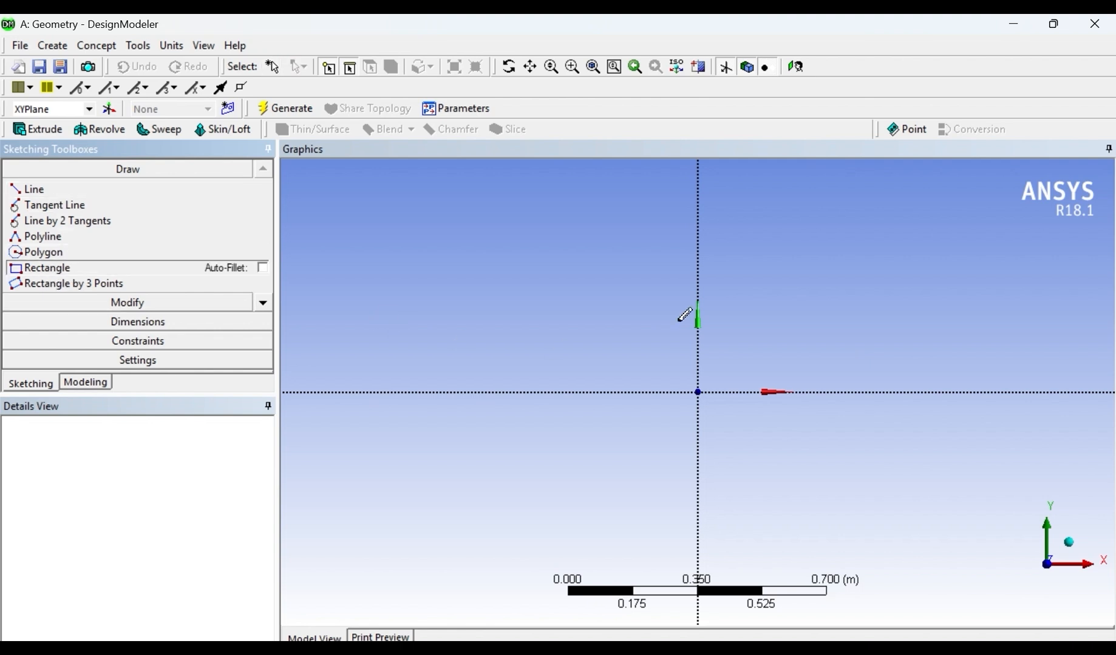
click(555, 283)
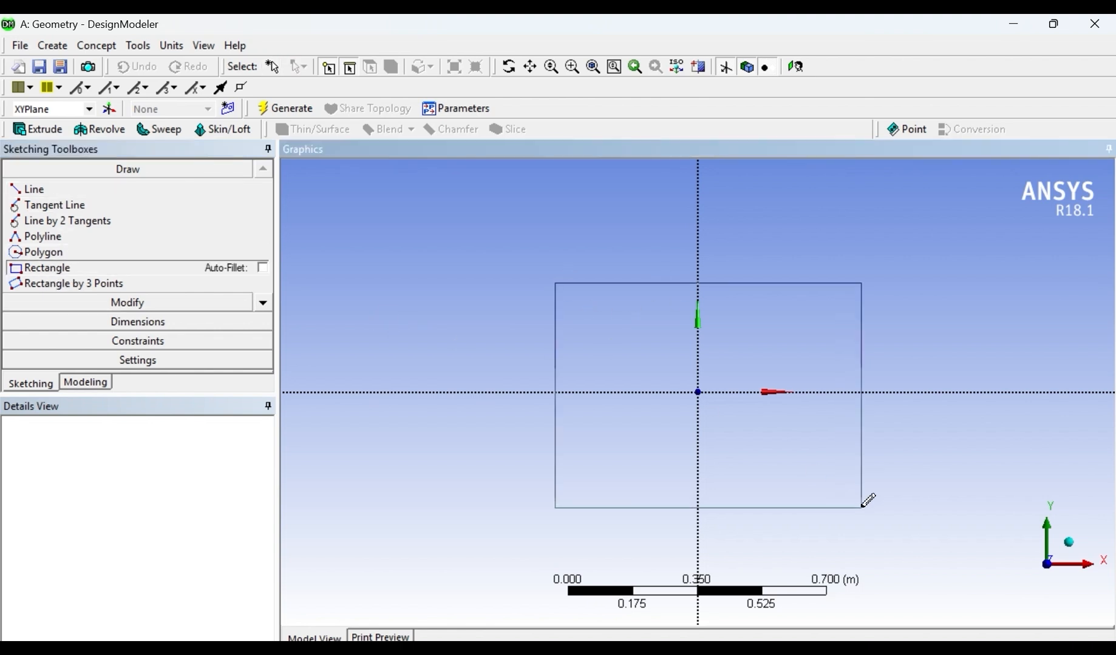
click(964, 504)
- Add horizontal dimensions from the Y axis to the rectangle's left and right edges
click(131, 322)
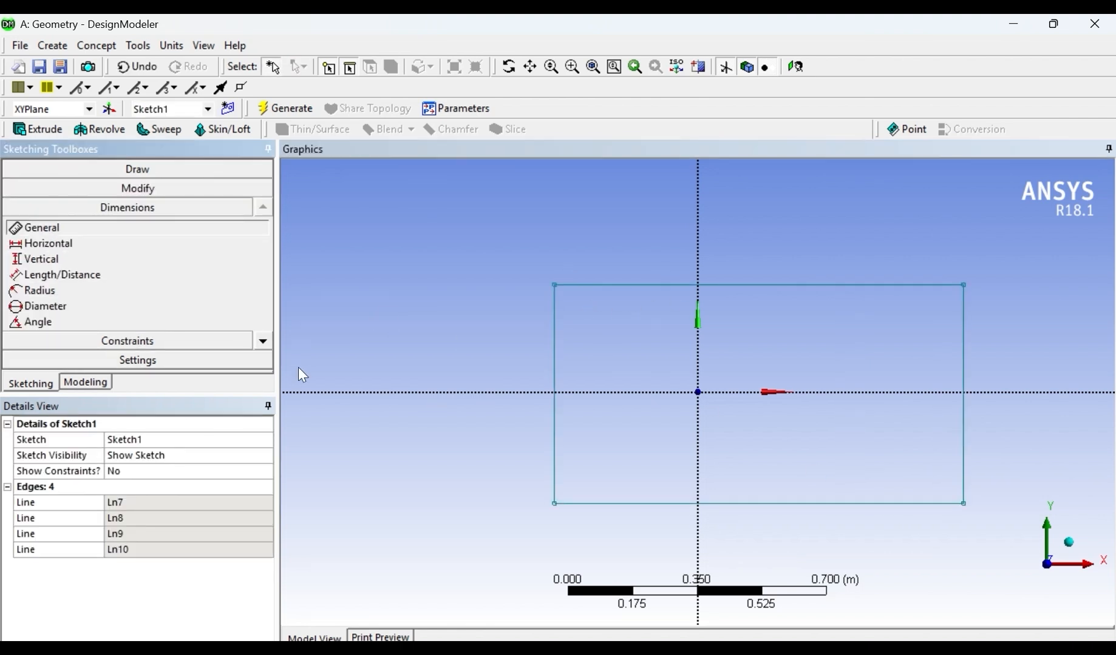
click(70, 242)
click(555, 307)
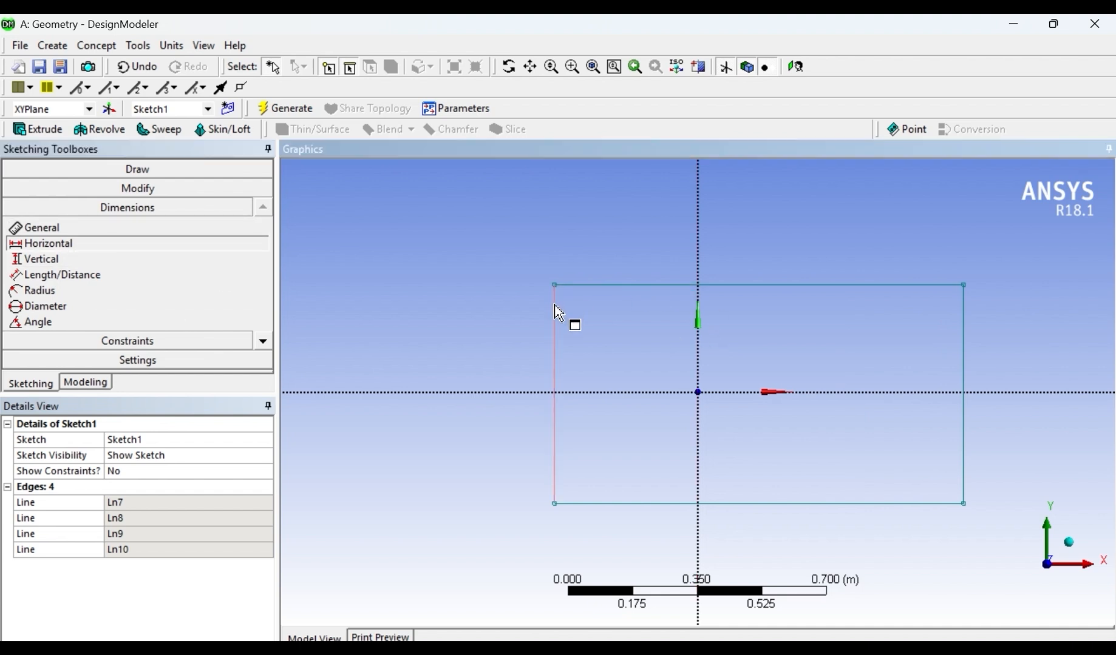
click(699, 259)
click(638, 261)
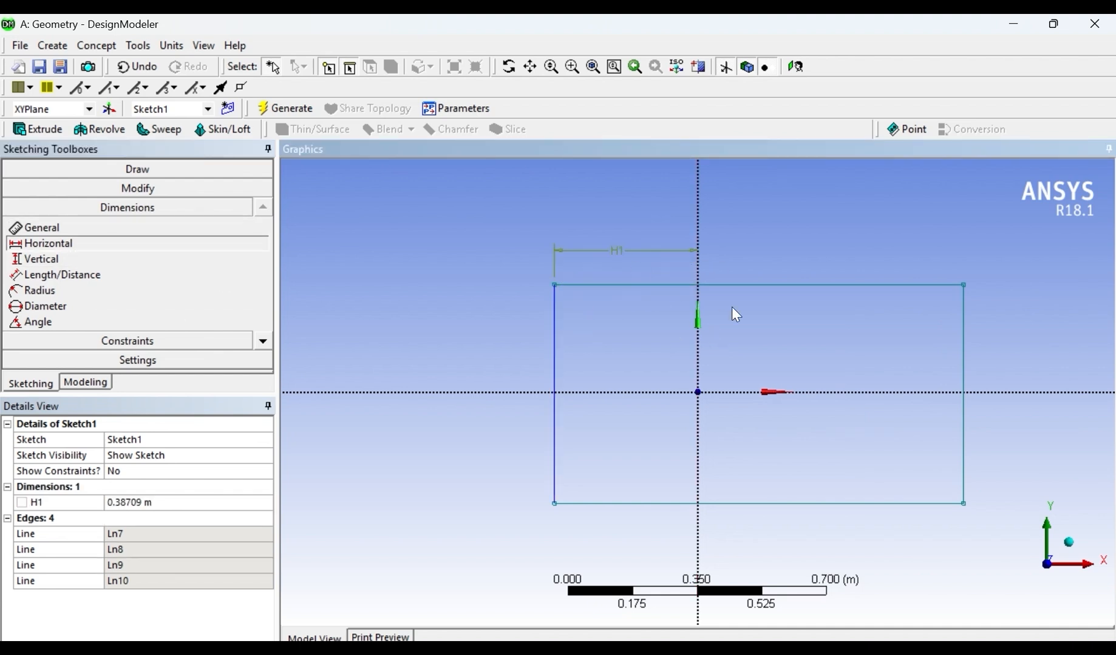
click(699, 240)
click(964, 316)
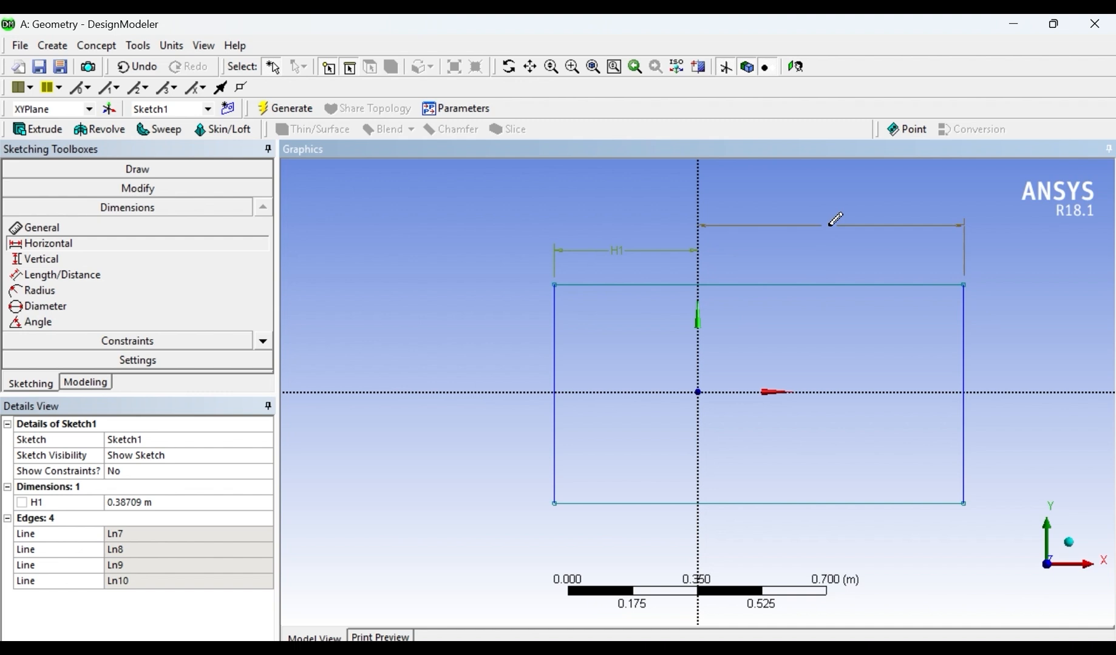
click(826, 248)
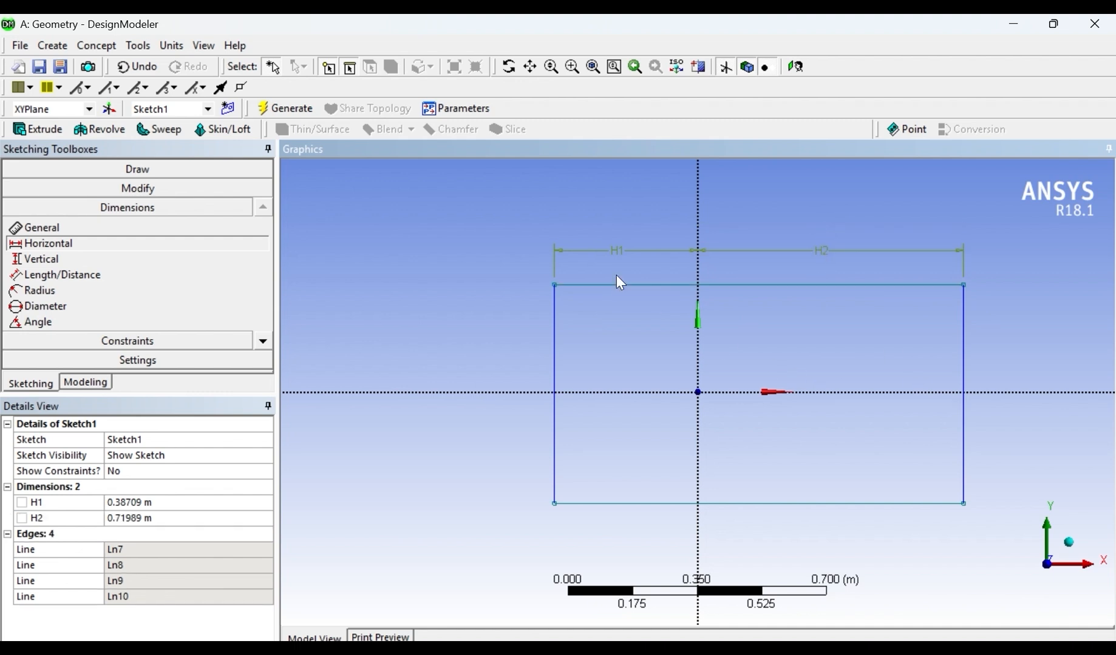
- Set the Y axis distance to 0.07 m for the rectangle's left edge and 0.27 m for its right edge
click(149, 504)
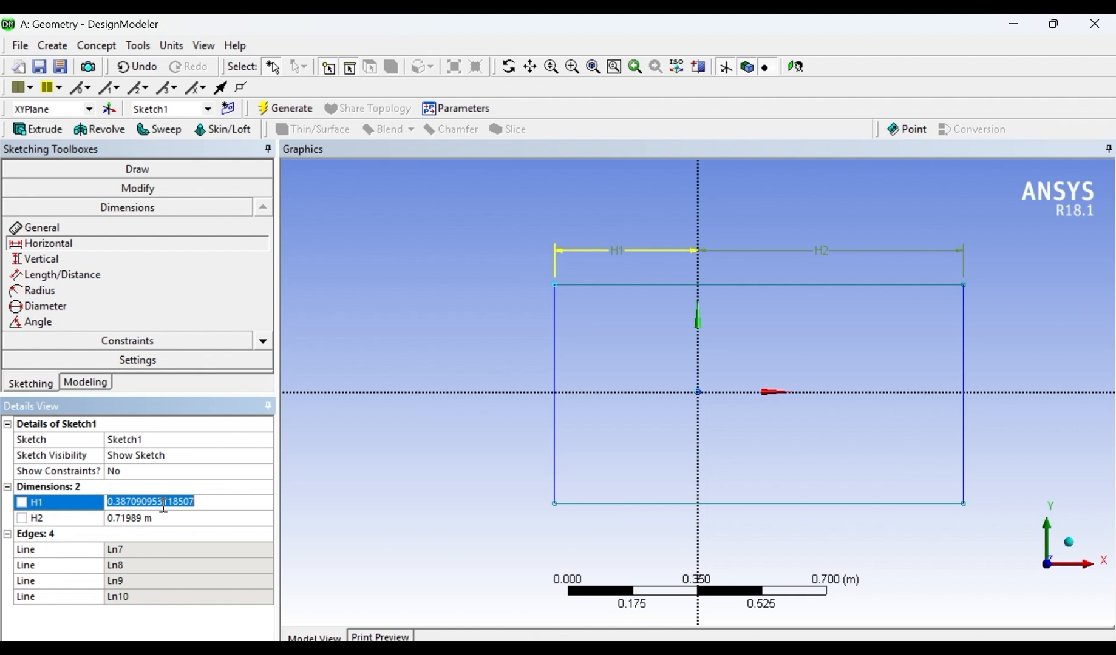
text(0.)
key(Return)
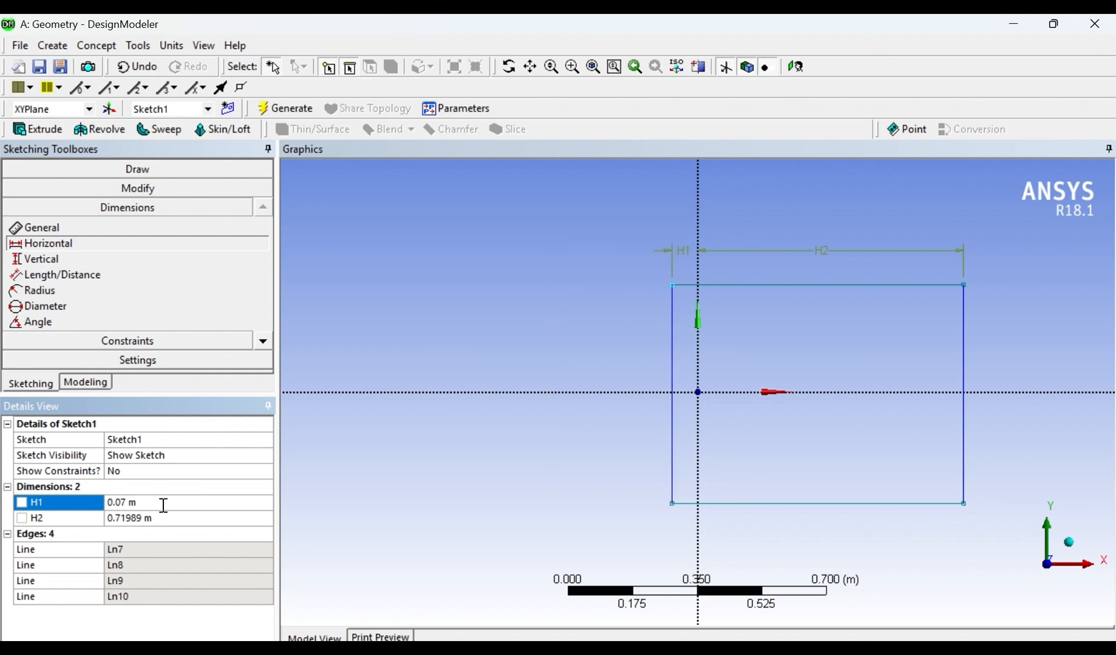
click(132, 517)
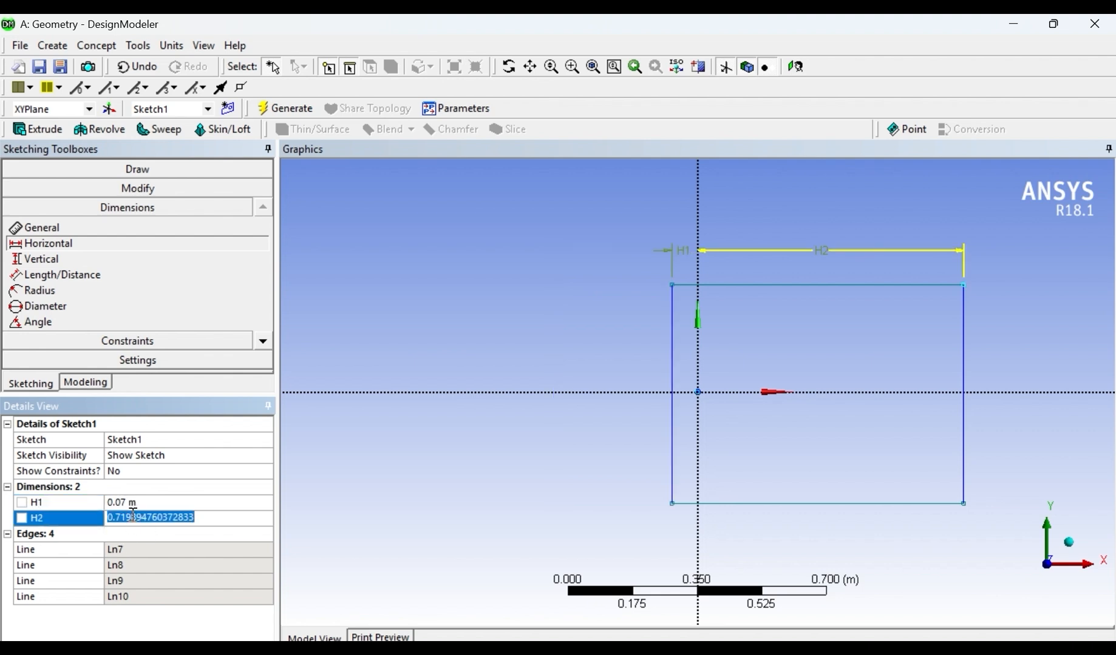
text(0.27)
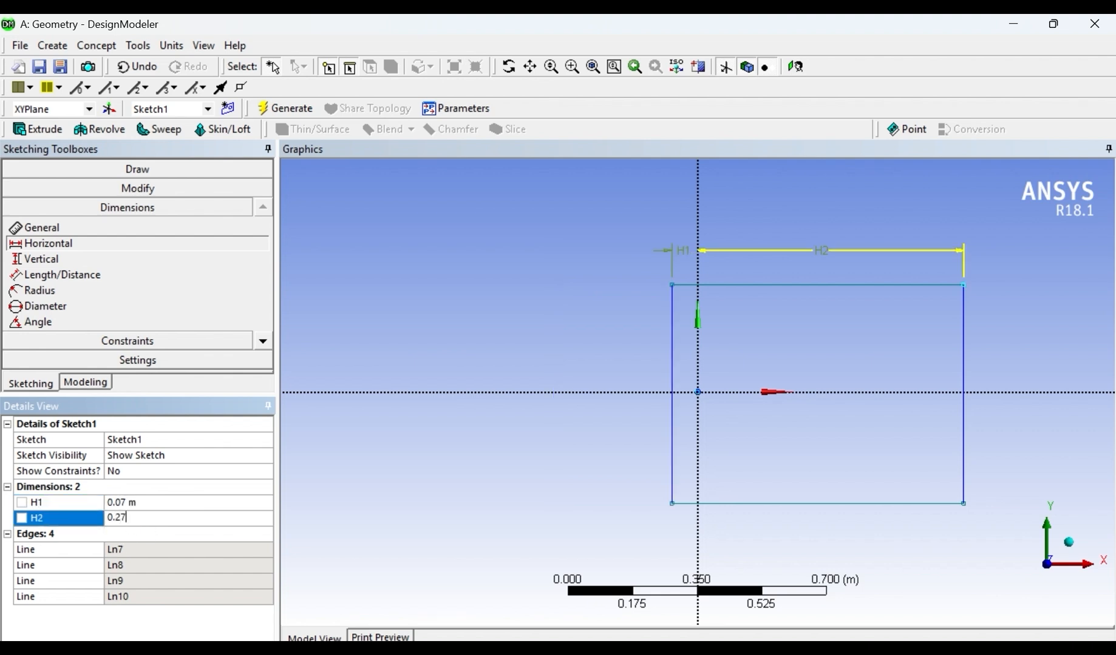
key(Escape)
click(141, 520)
text(0)
key(Return)
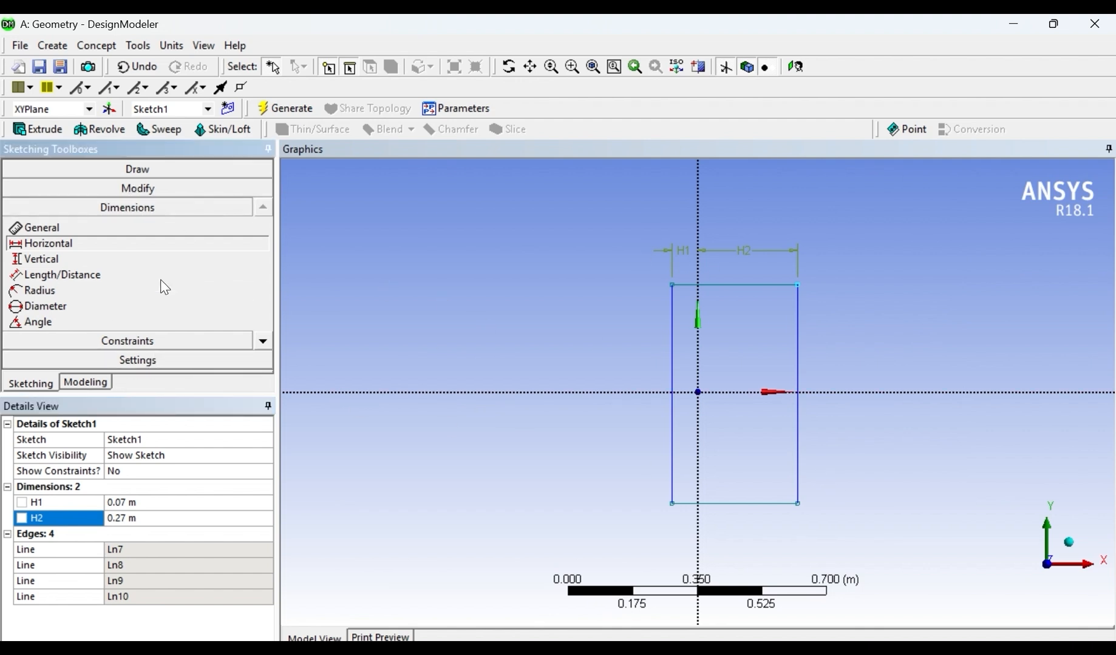
- Add vertical dimensions from the X axis to the rectangle's top and bottom edges
click(85, 259)
click(693, 285)
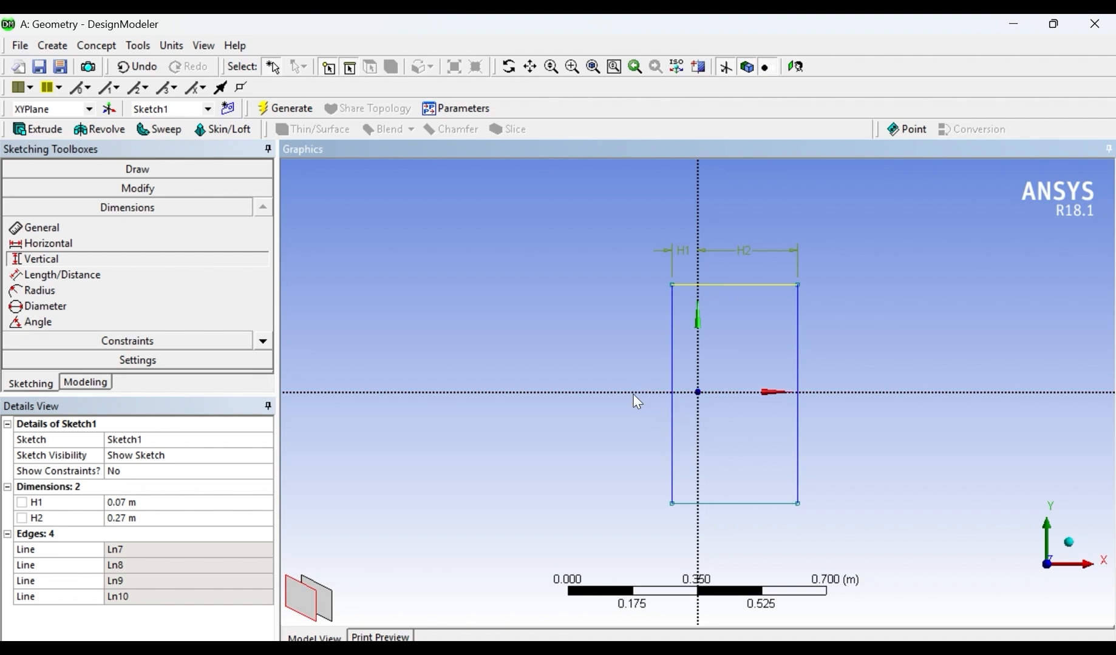
click(772, 394)
click(575, 346)
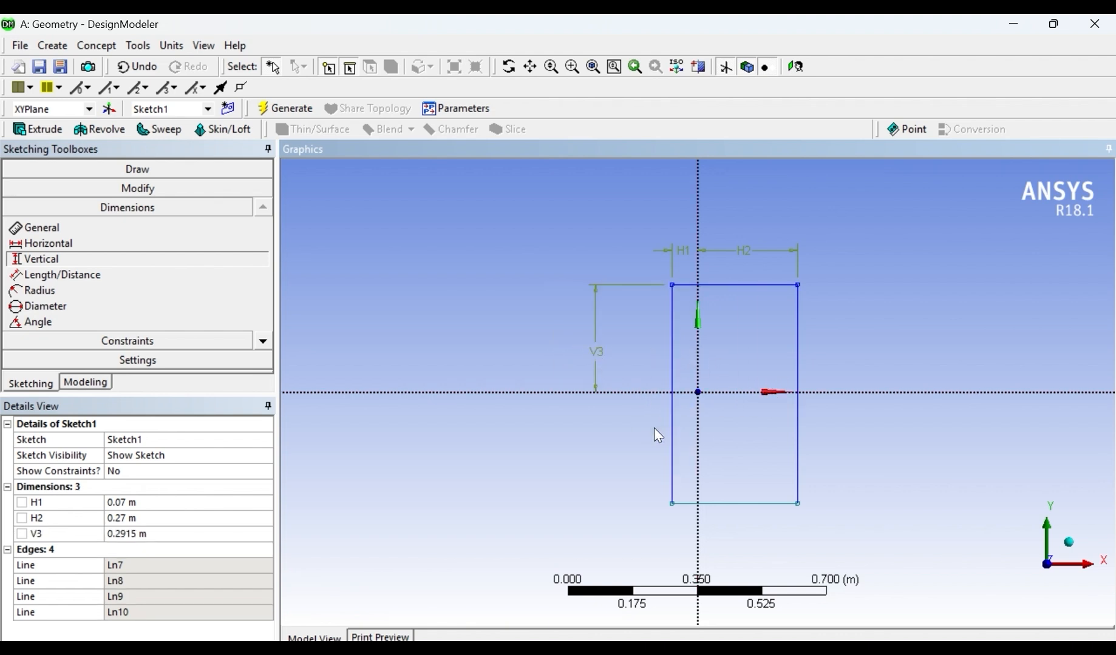
click(773, 394)
click(756, 503)
click(601, 437)
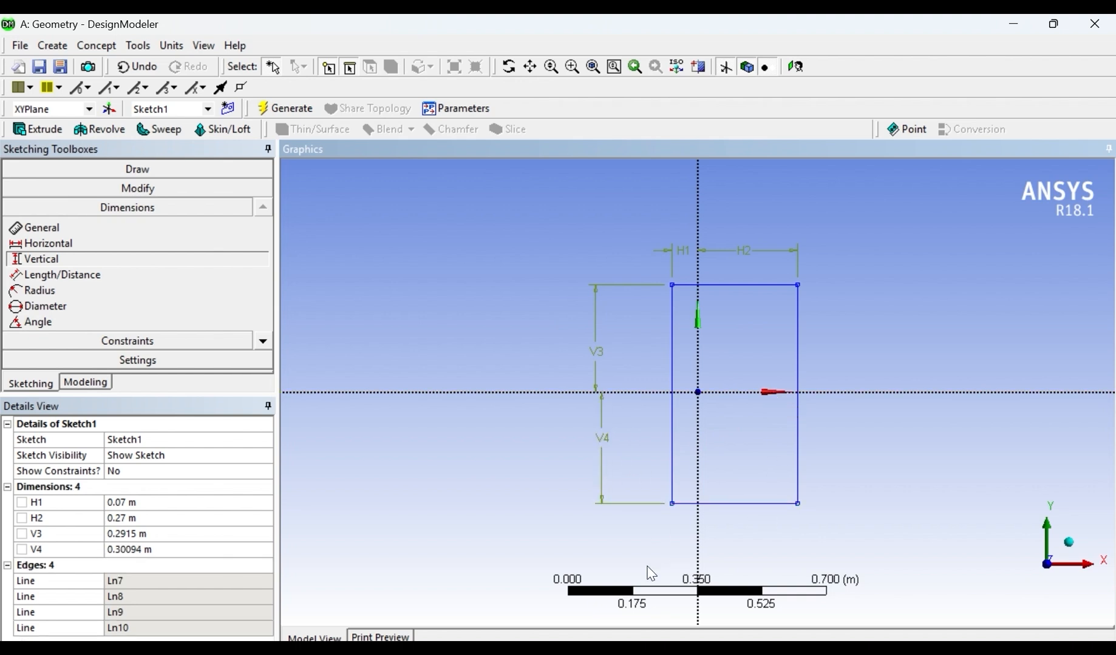
- Set the distances from the X axis to the rectangle's top and bottom edges to 0.08 m each
click(150, 534)
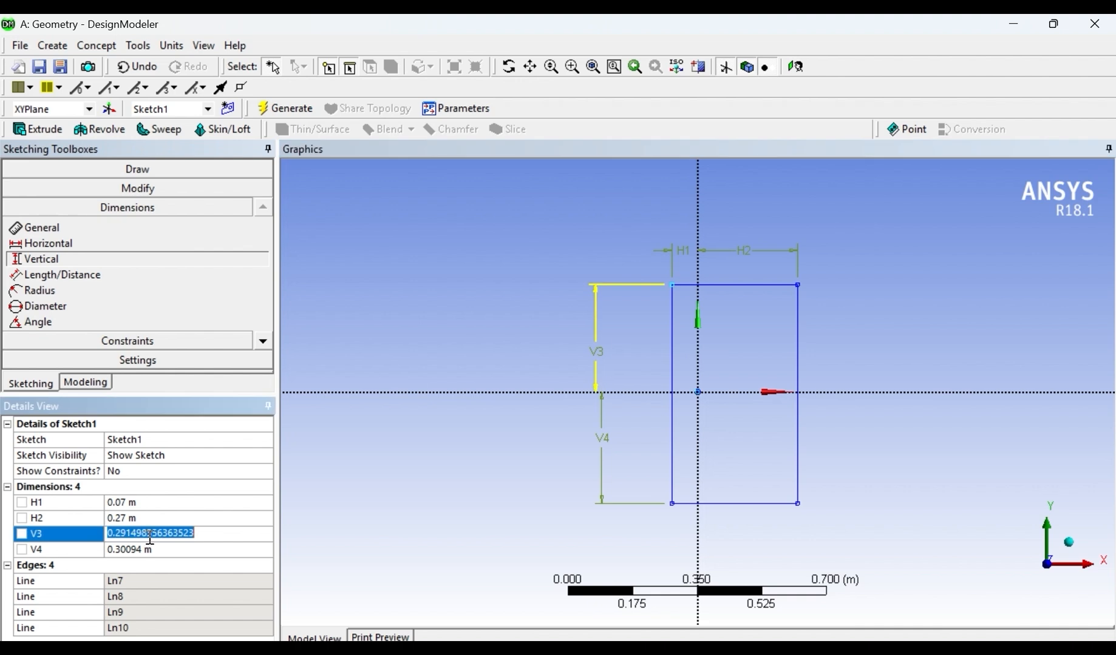
text(0.08)
key(Return)
click(164, 559)
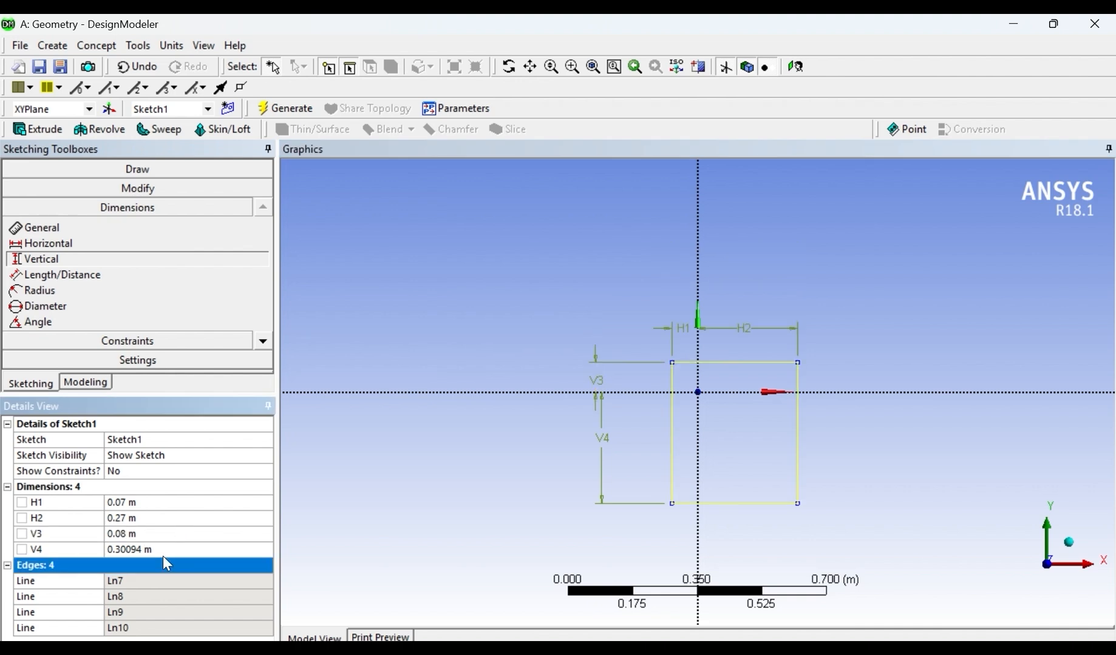
click(148, 549)
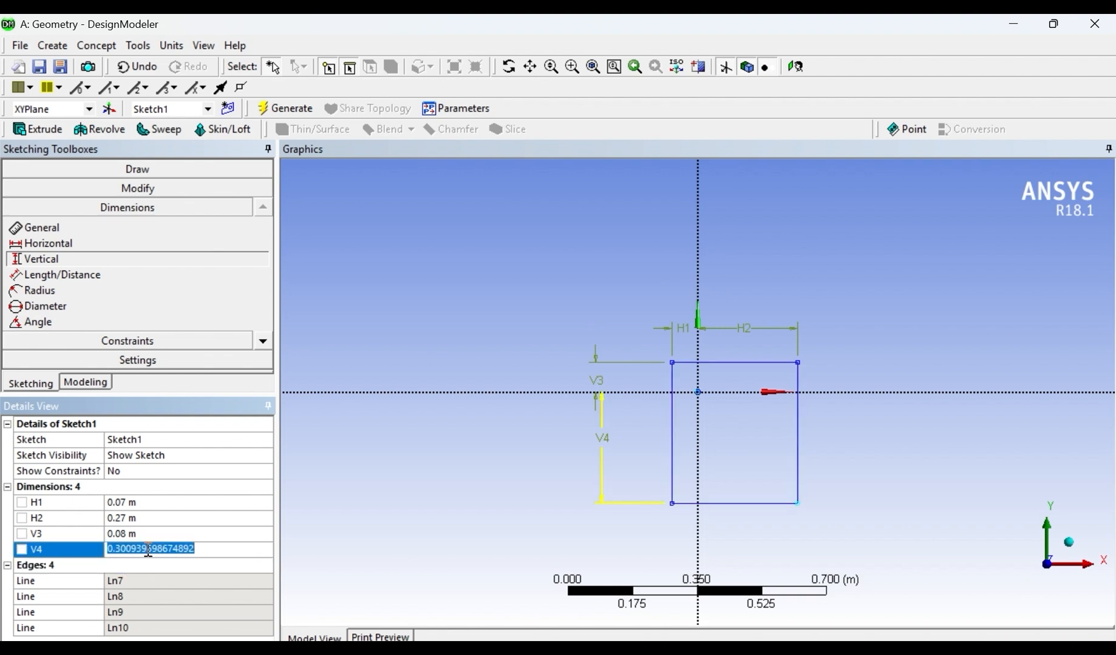
text(0.08)
key(Return)
- Sketch a small rectangle about 0.02 m wide around the origin inside the large rectangle
scroll(829, 435, up, 5)
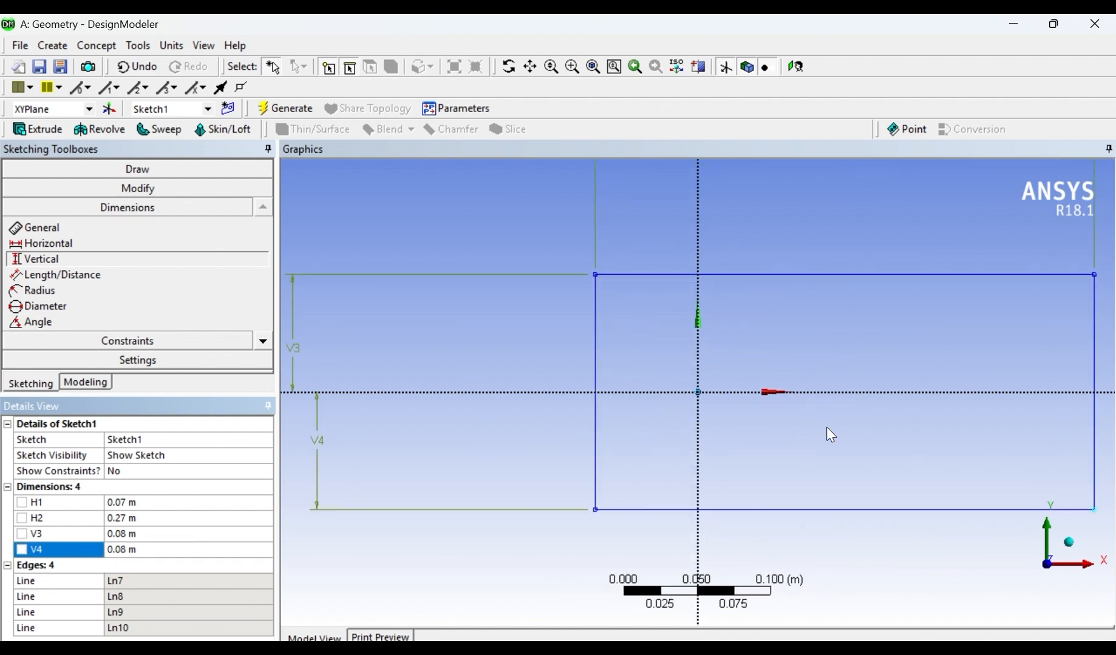
scroll(989, 498, down, 2)
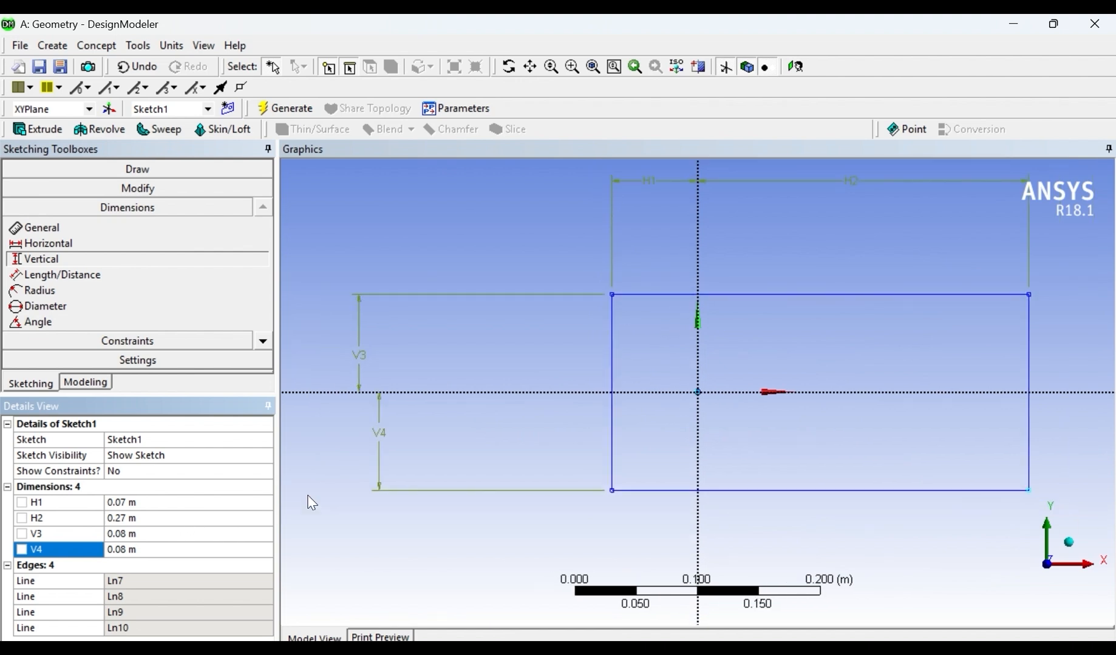
click(159, 170)
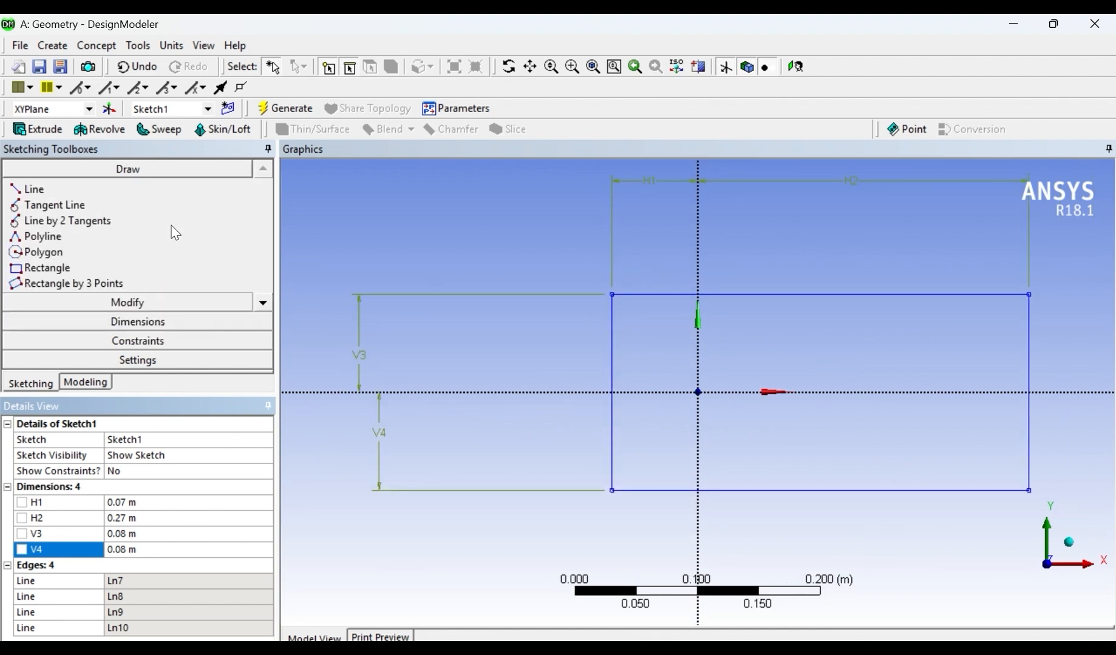
click(47, 267)
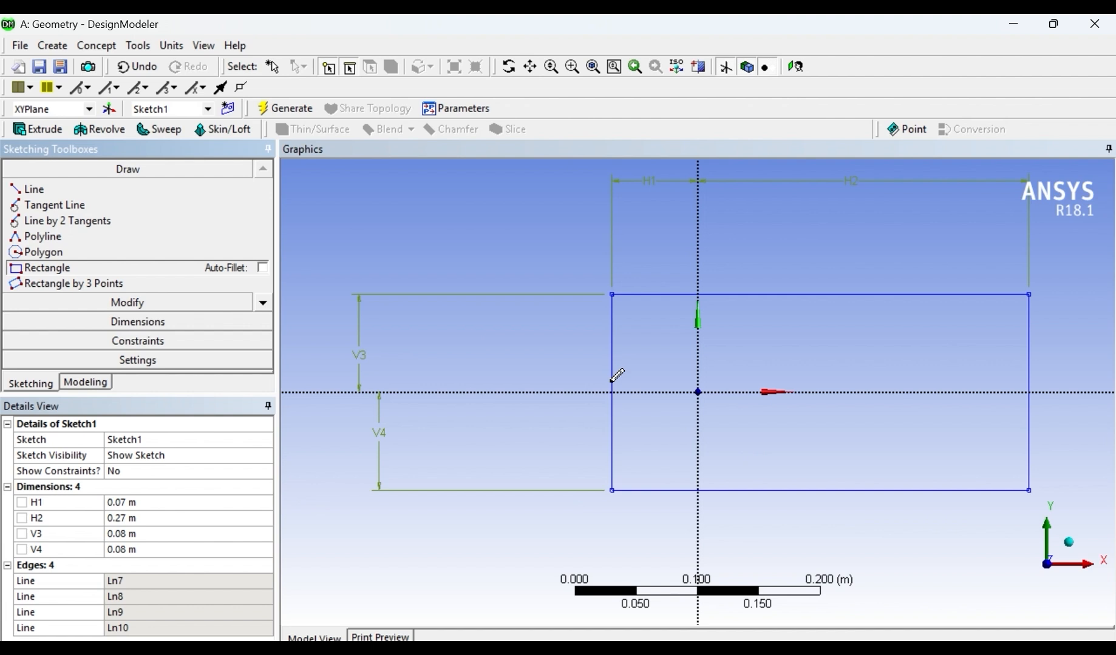
click(687, 376)
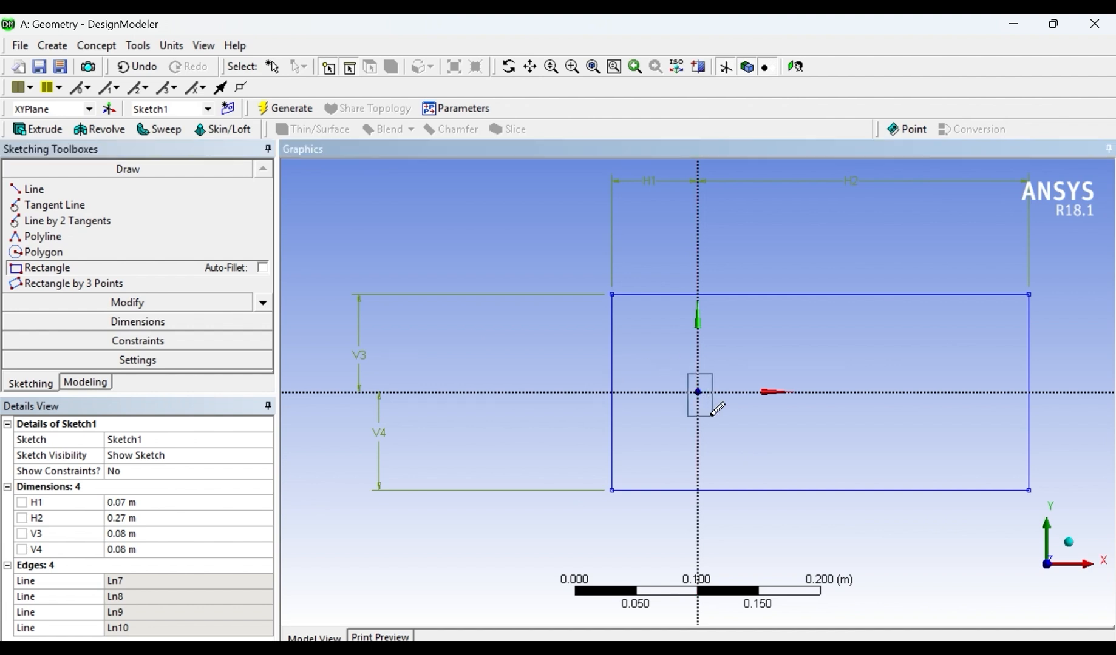
click(712, 418)
- Add horizontal dimensions from the Y axis to the small inner rectangle's left and right edges
click(150, 322)
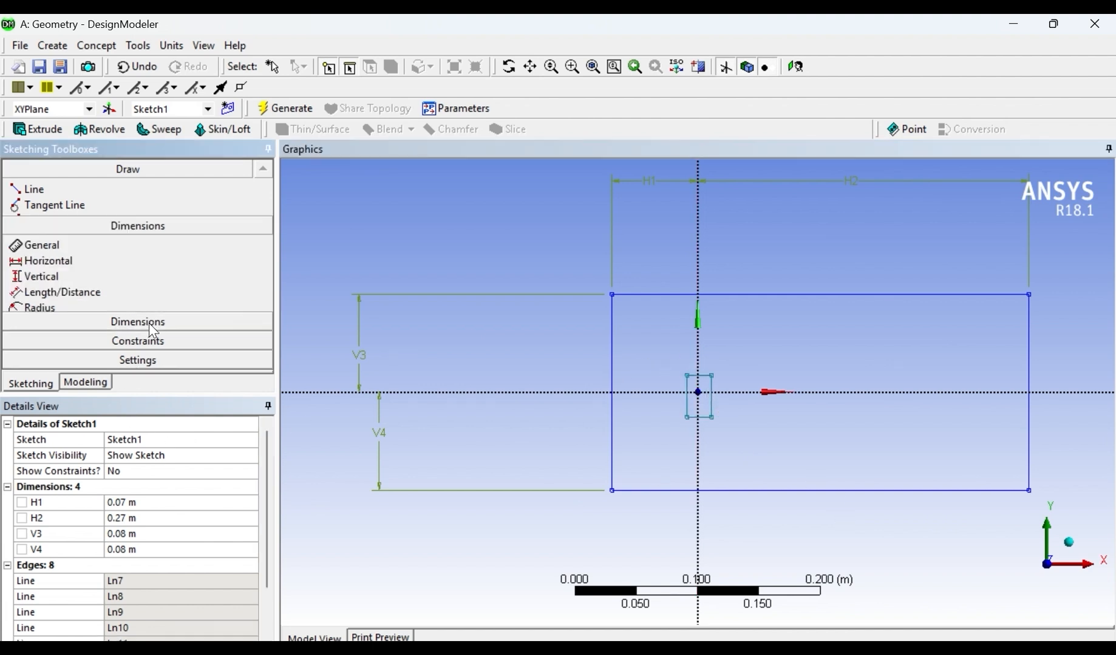
click(687, 402)
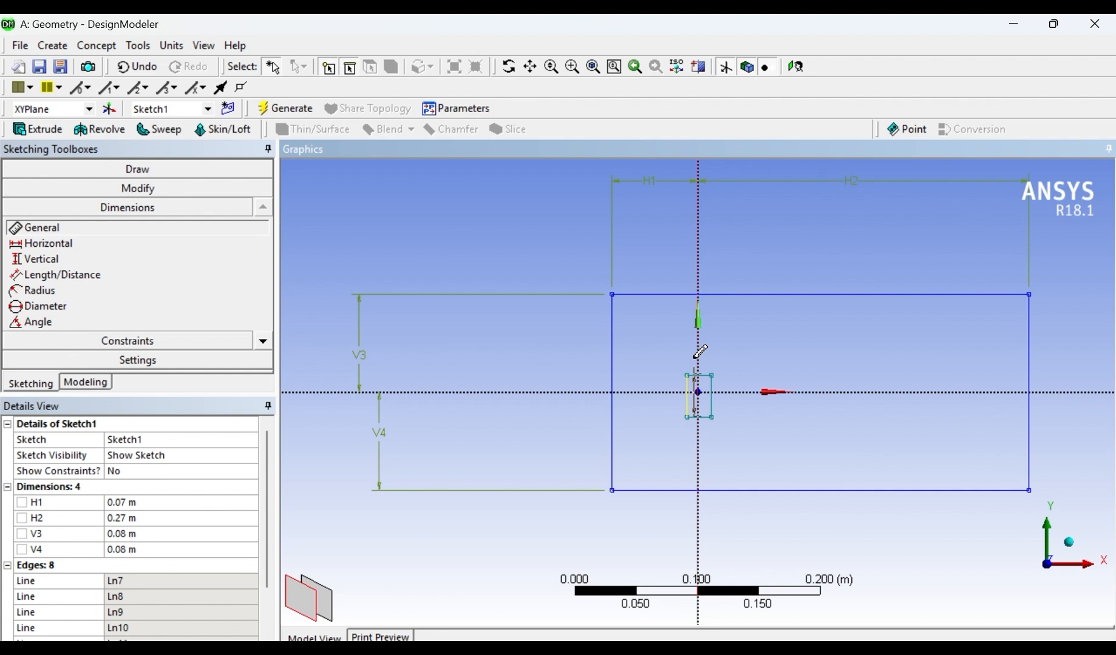
click(140, 242)
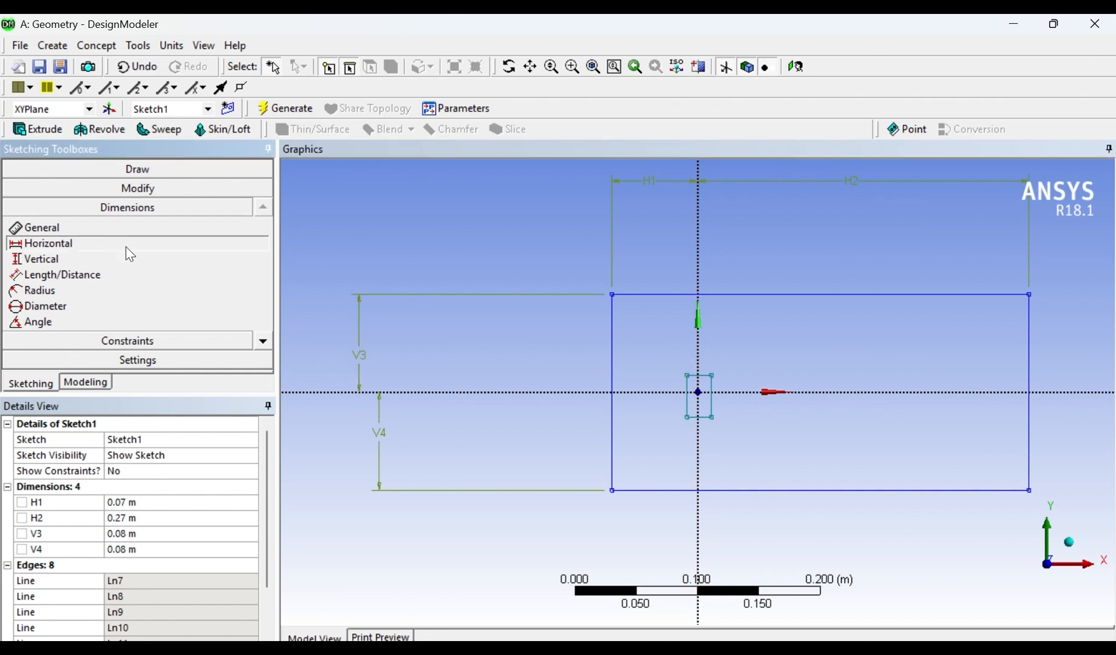
scroll(704, 397, up, 4)
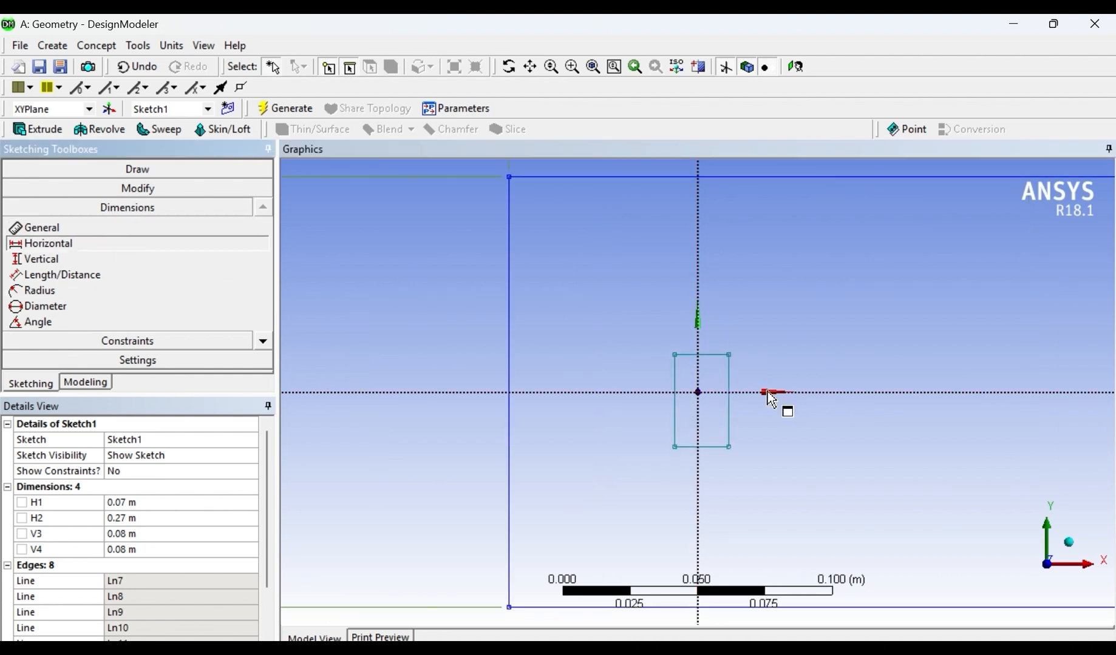
click(697, 247)
click(662, 367)
click(684, 280)
click(701, 306)
click(744, 371)
click(752, 308)
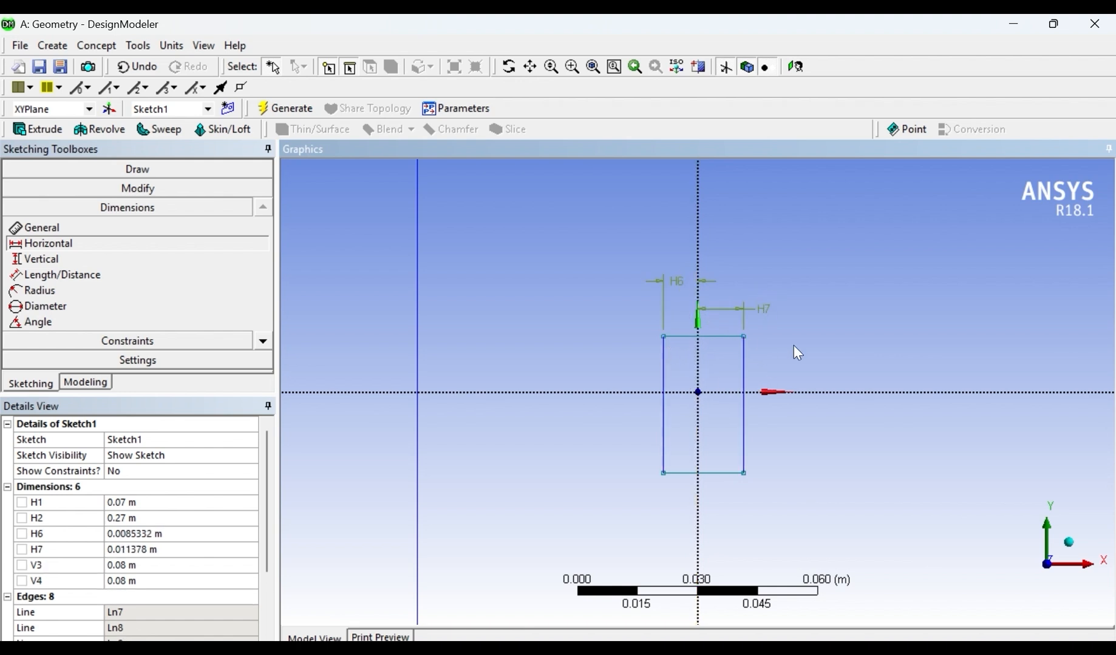
- Add vertical dimensions from the X axis to the small inner rectangle's top and bottom edges
click(52, 258)
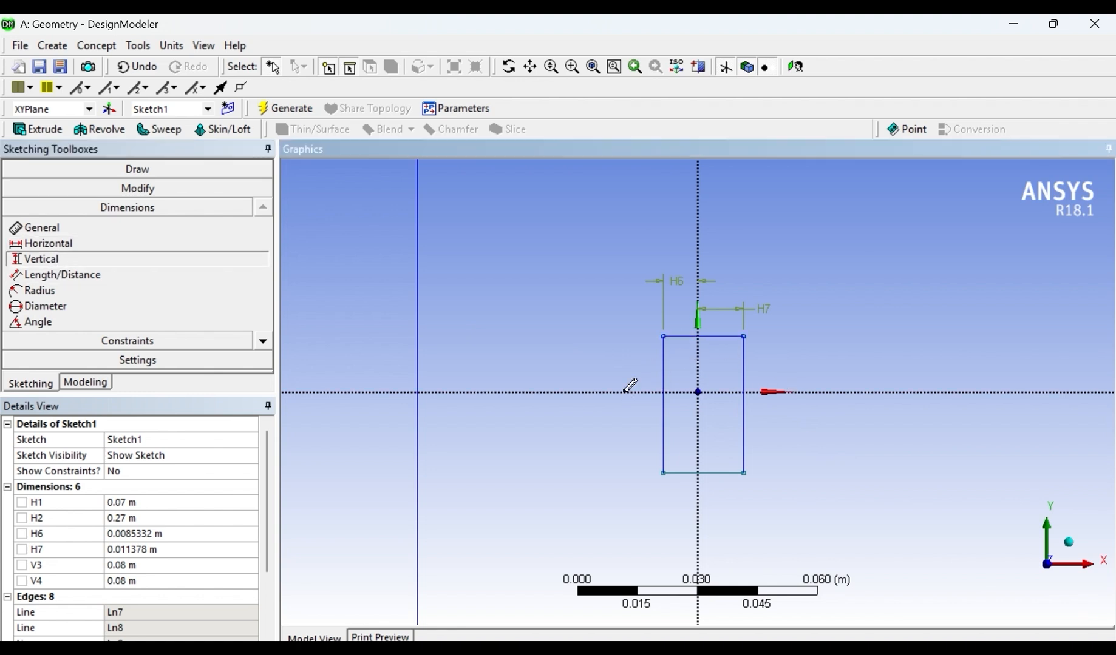
click(601, 345)
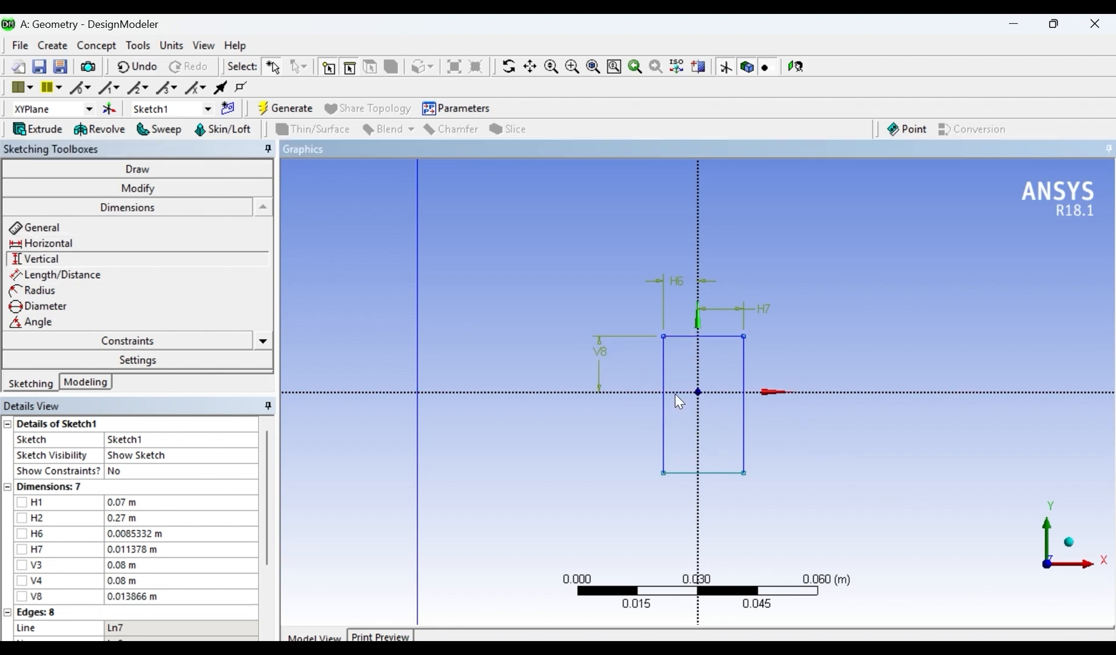
click(695, 483)
click(680, 394)
click(636, 439)
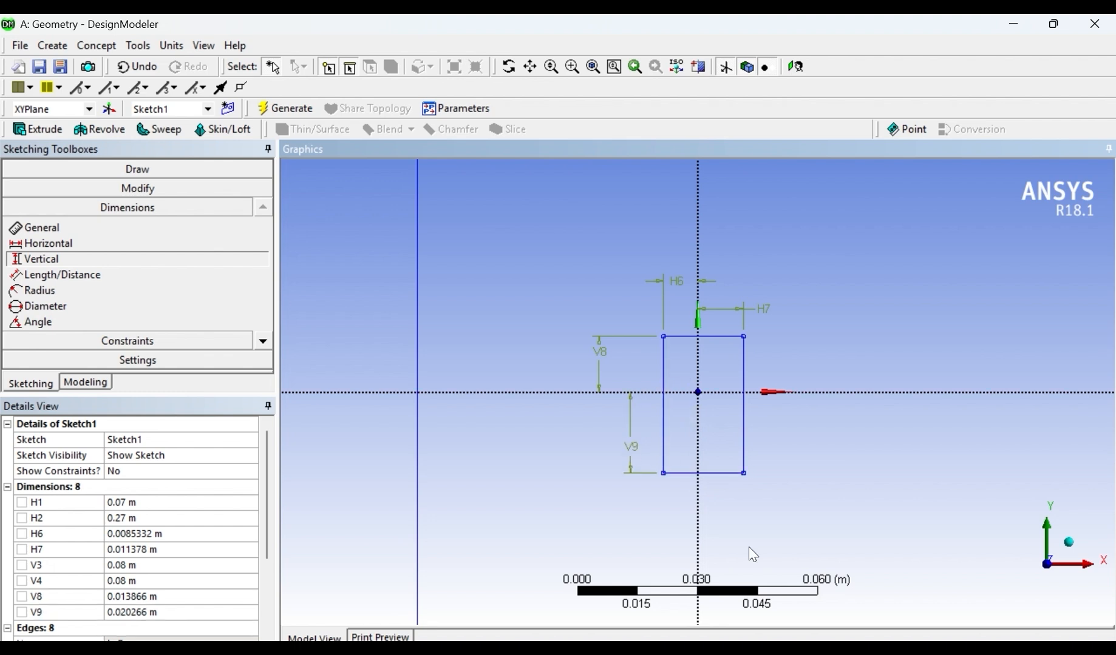
- Set the distances from the X axis to the small rectangle's top and bottom edges to 0.01 m each
click(132, 598)
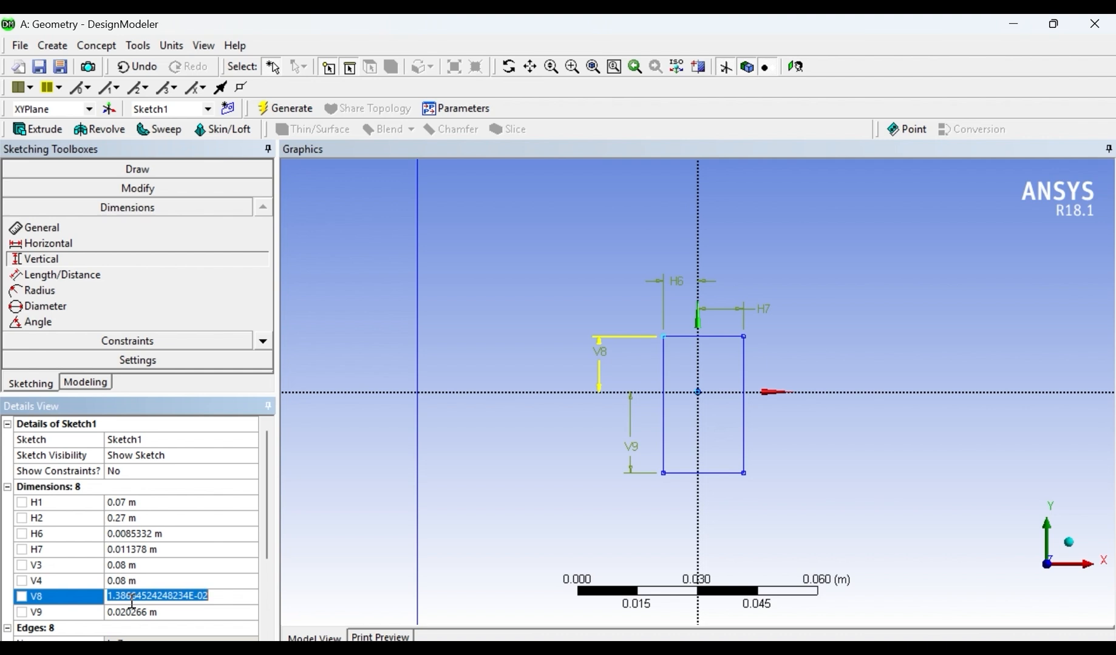
text(0)
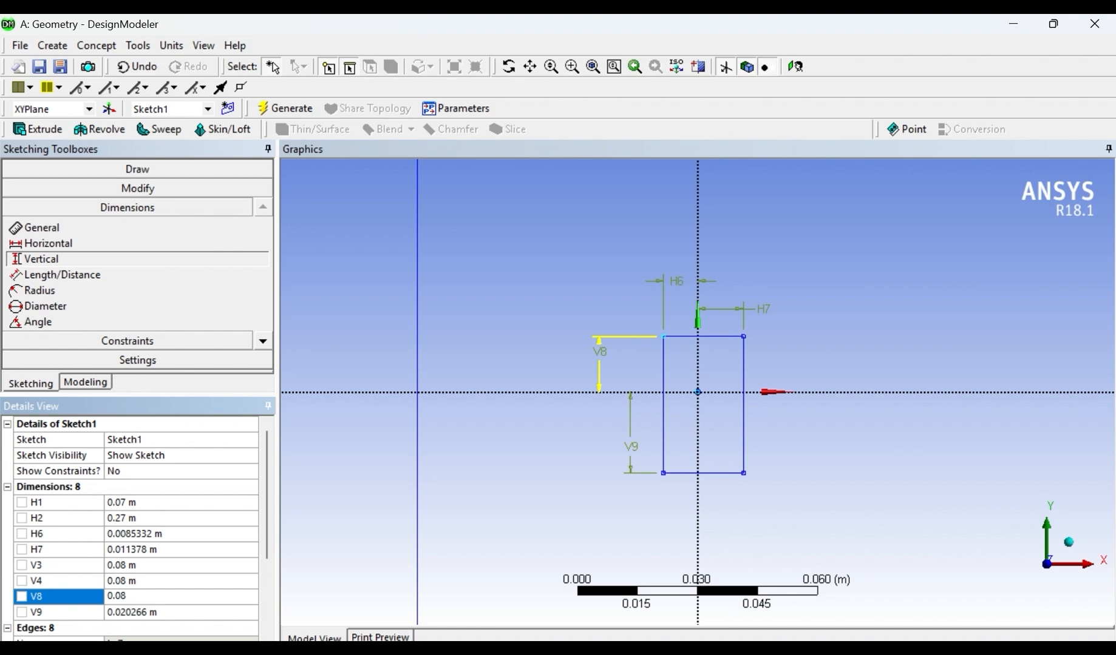
text(.01)
key(Return)
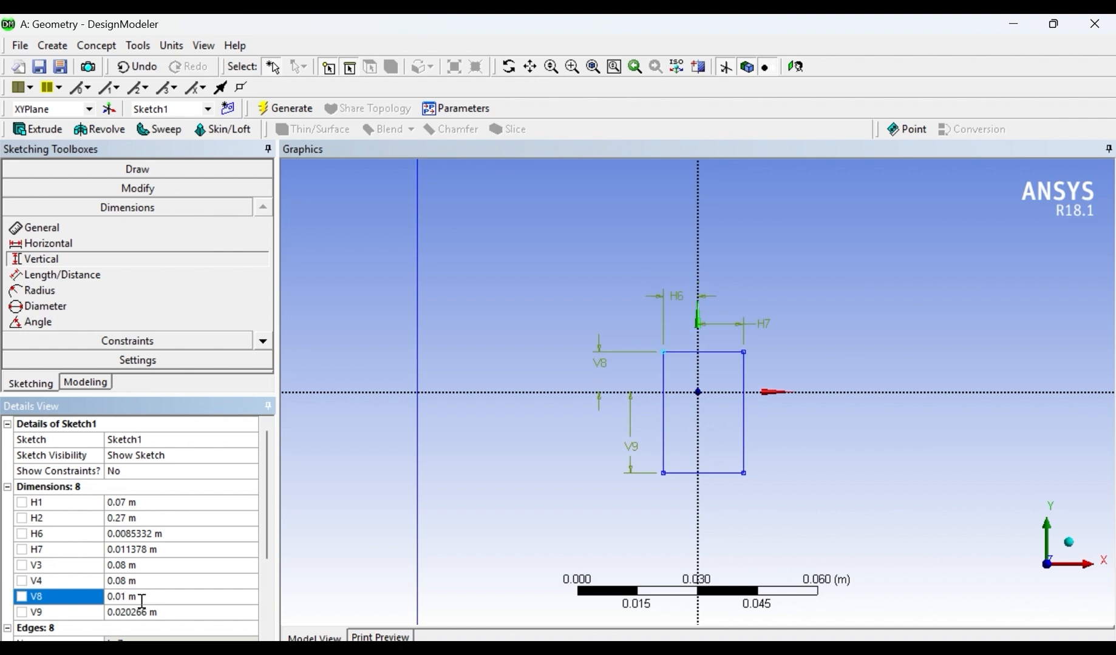
click(145, 613)
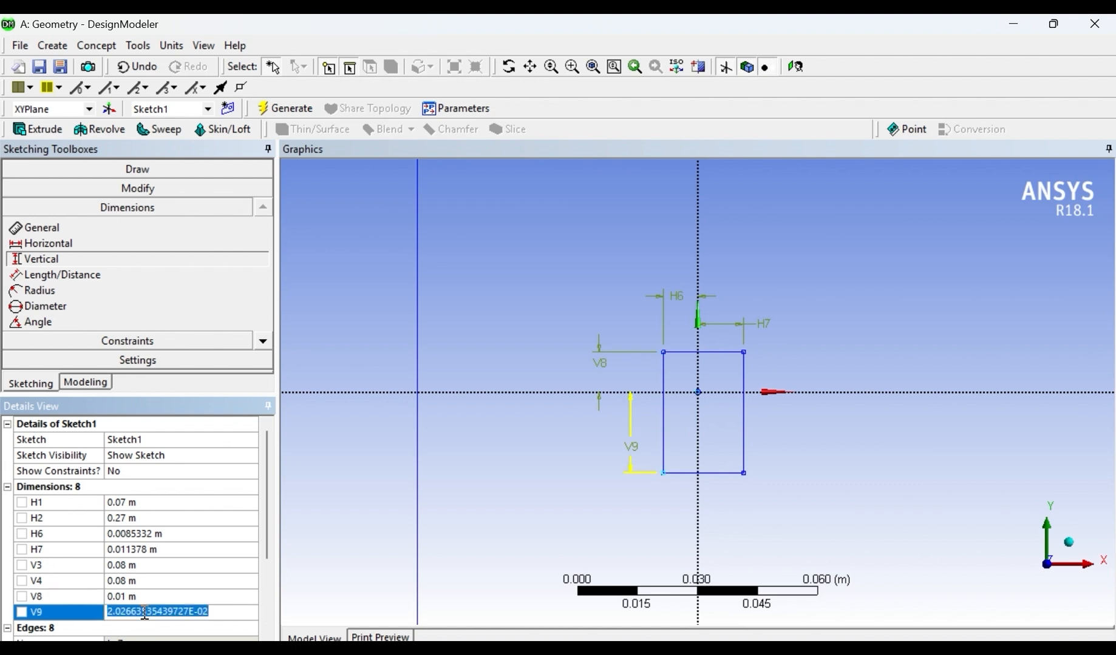
text(0.01)
key(Return)
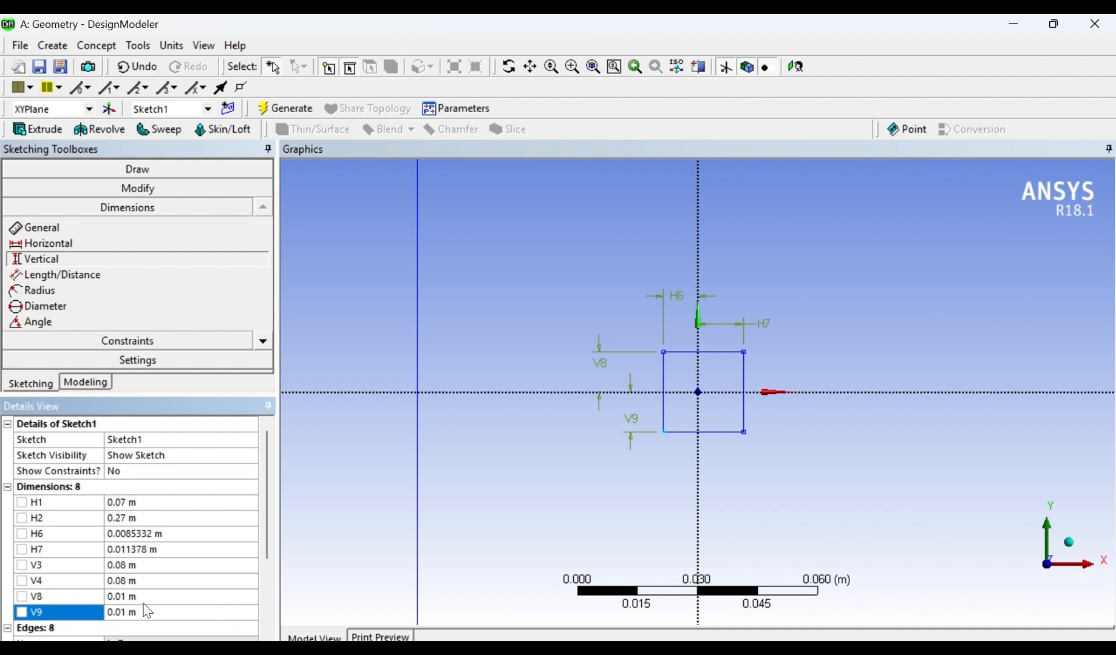
- Set the distances from the Y axis to the small rectangle's left and right edges to 0.006 m each
click(141, 538)
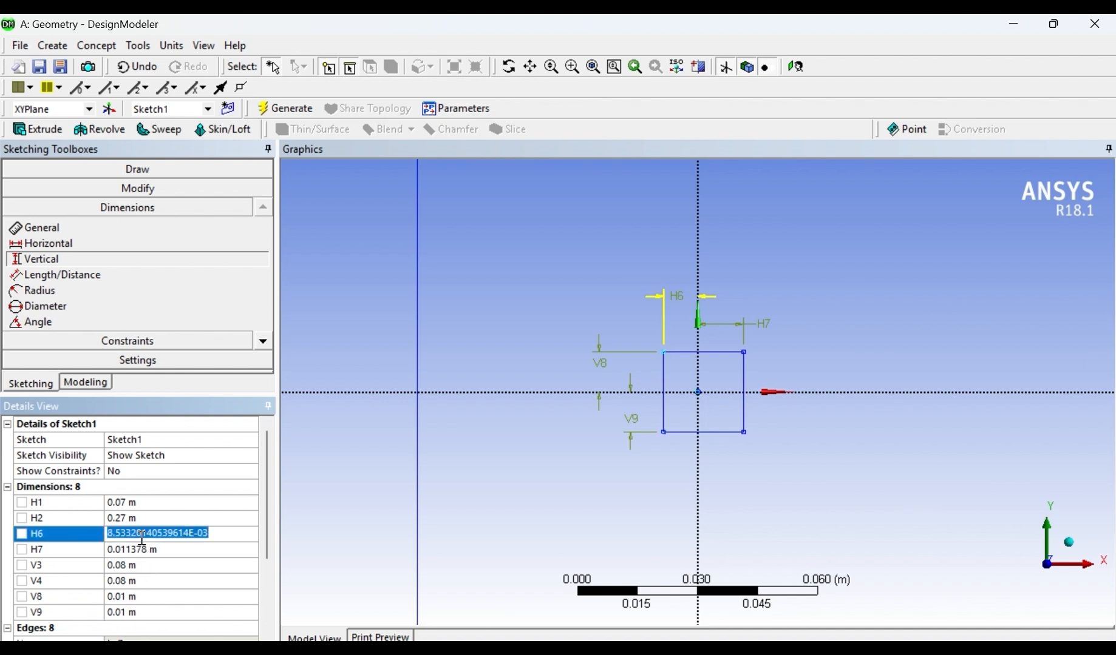
text(0.006)
key(Return)
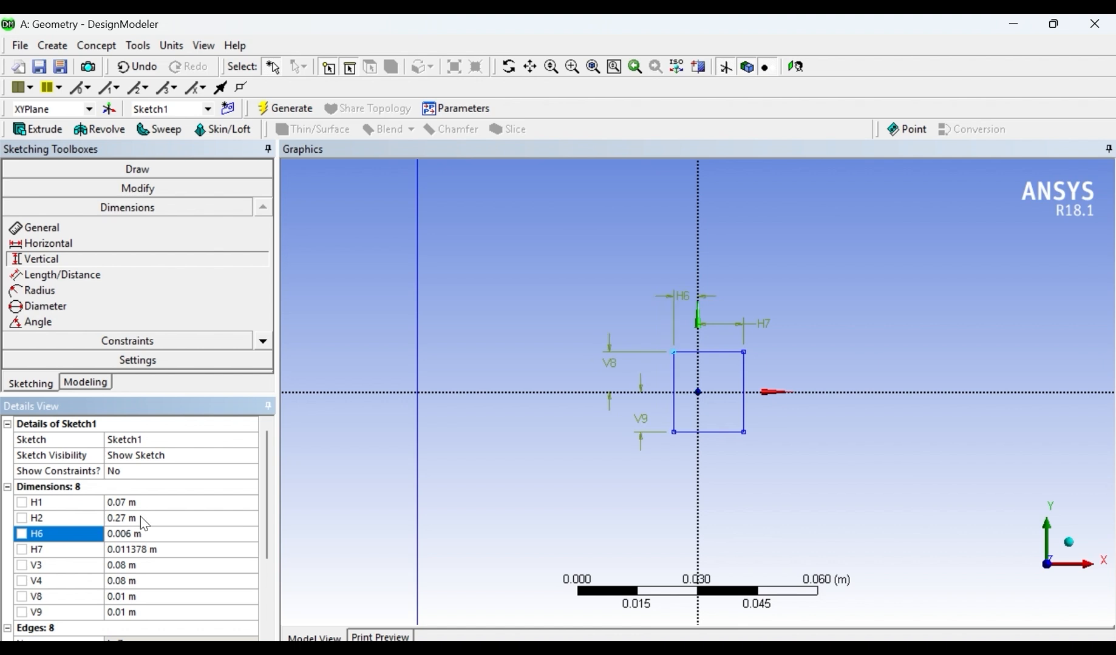
click(145, 550)
text(0.006)
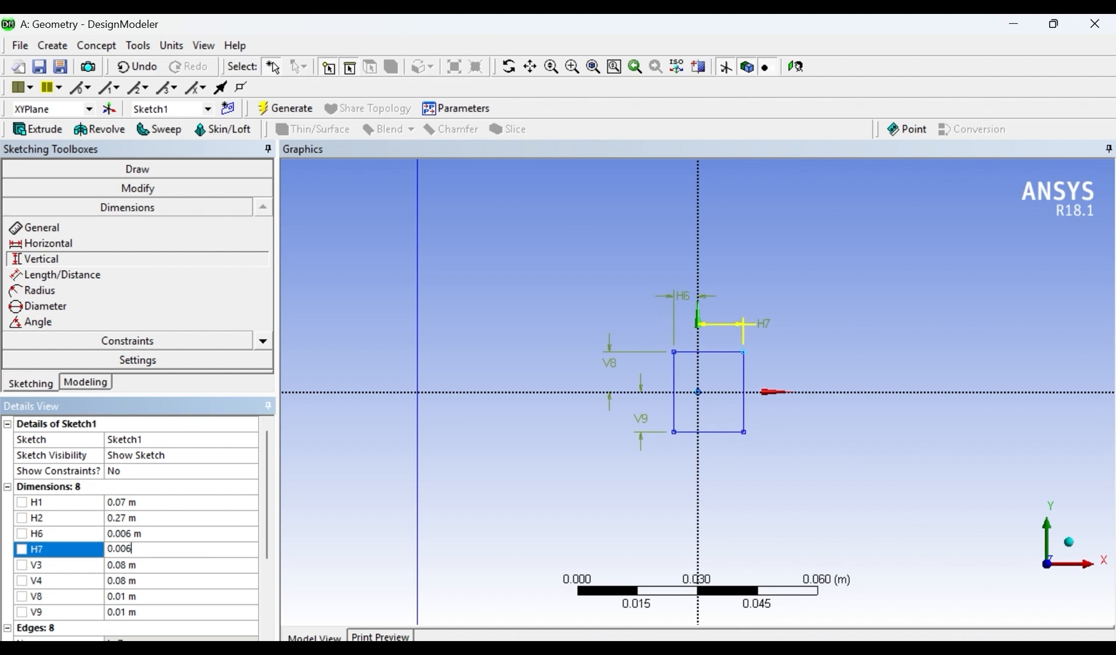
key(Return)
- Create a surface from Sketch1 on the XY plane and generate it
scroll(867, 426, down, 2)
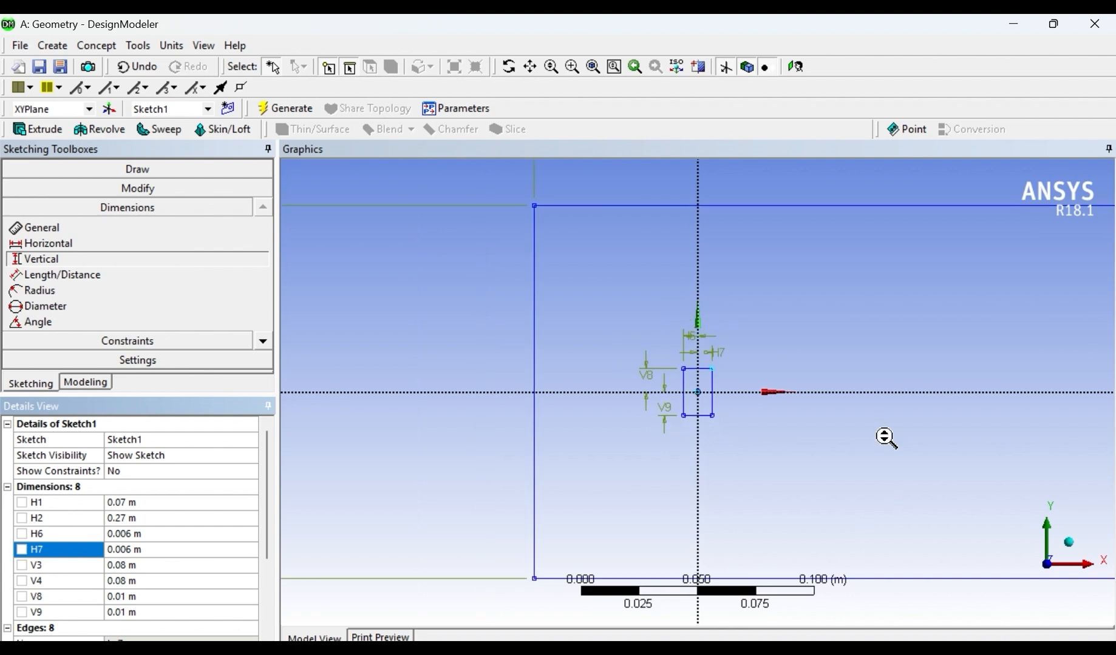
scroll(910, 430, down, 4)
scroll(728, 406, up, 3)
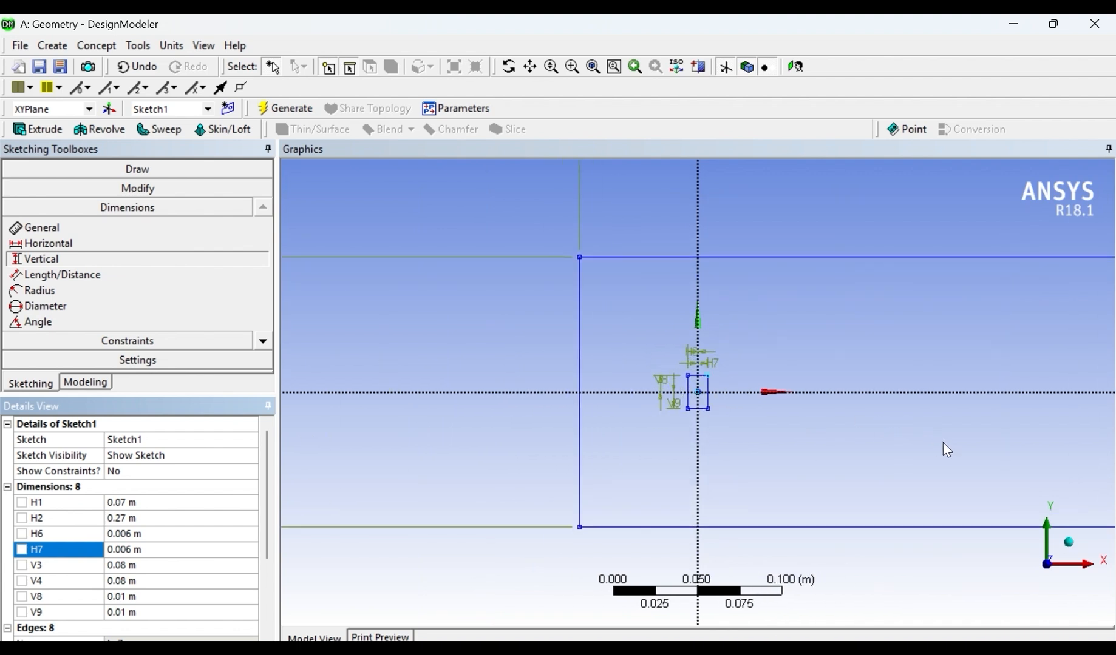
scroll(1007, 437, down, 2)
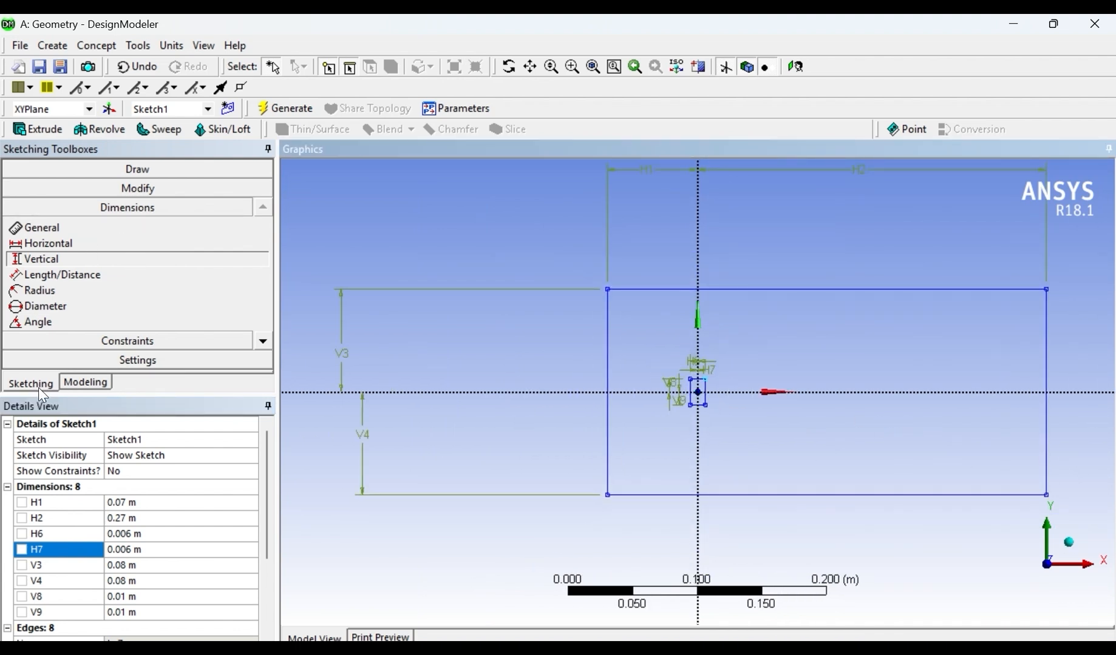
click(90, 385)
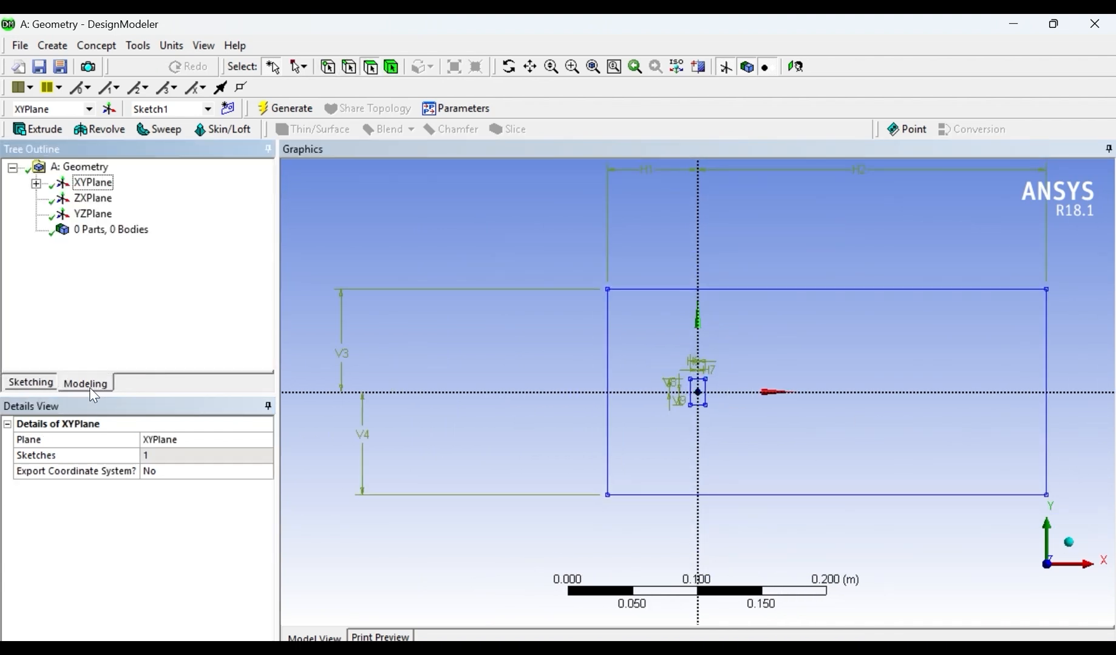
click(37, 183)
click(115, 200)
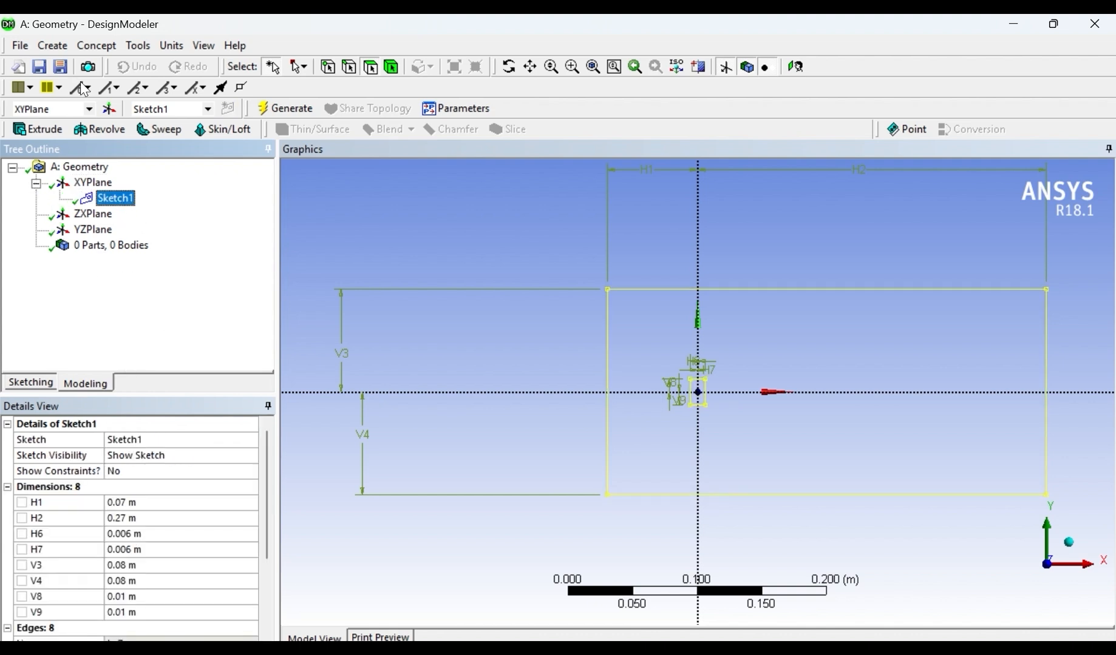
click(51, 45)
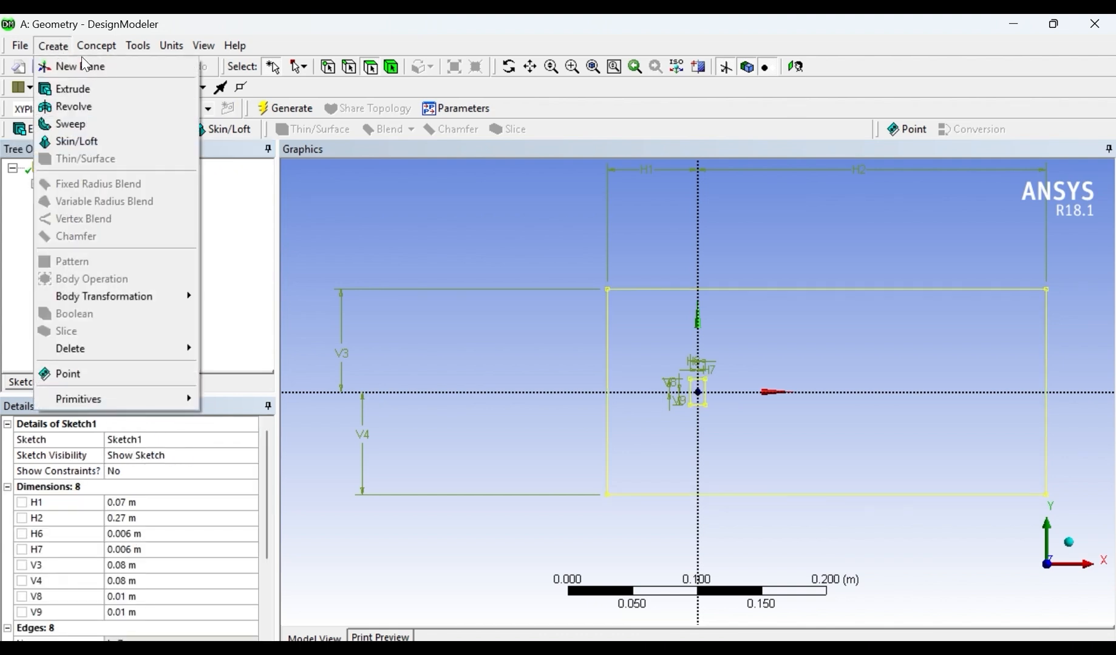
mouse_move(93, 56)
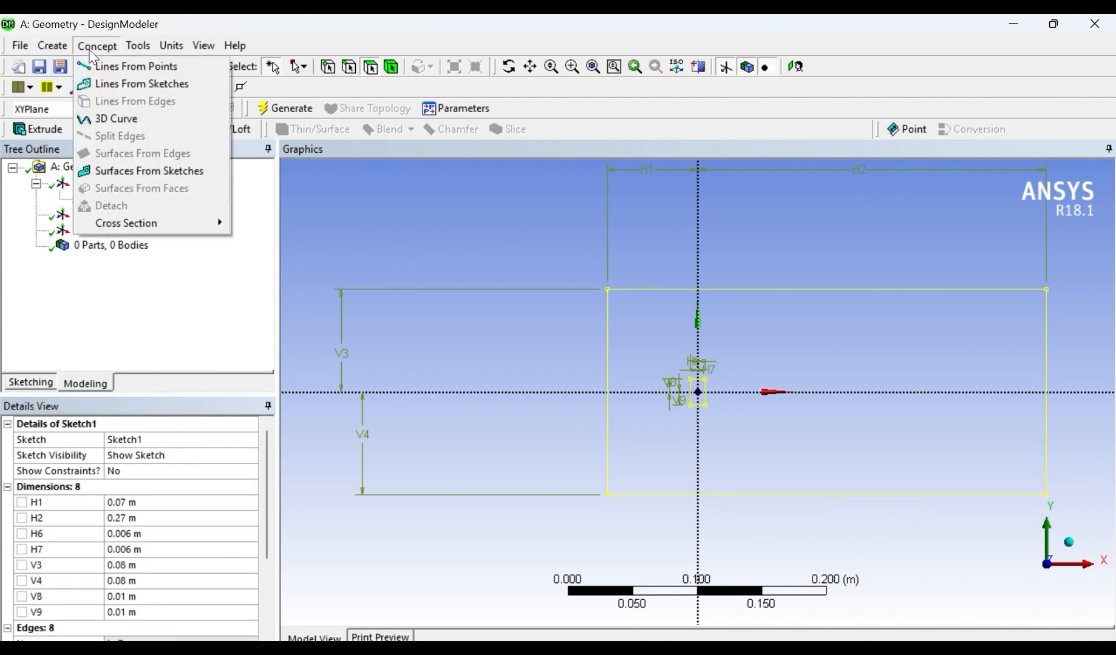
click(146, 172)
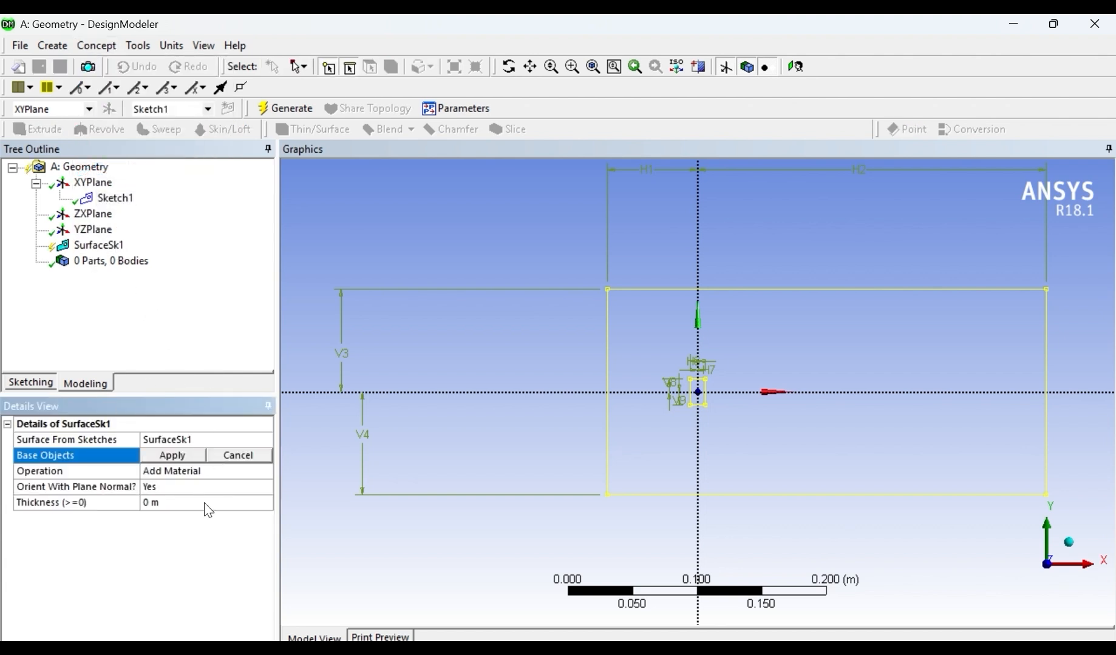
click(117, 198)
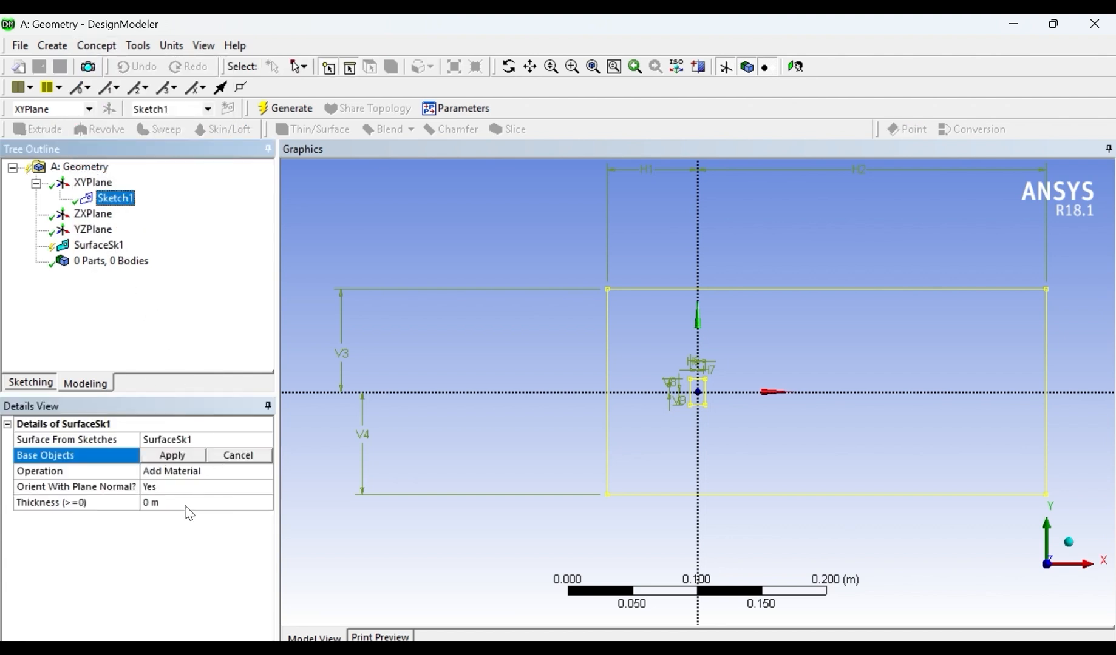
click(185, 457)
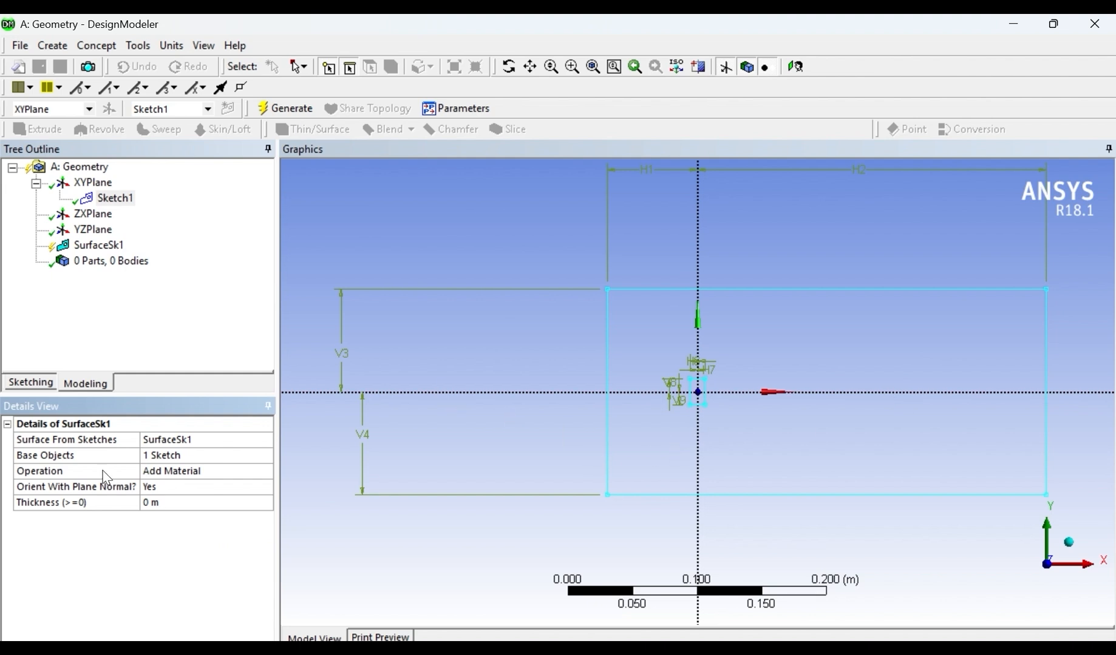
click(284, 108)
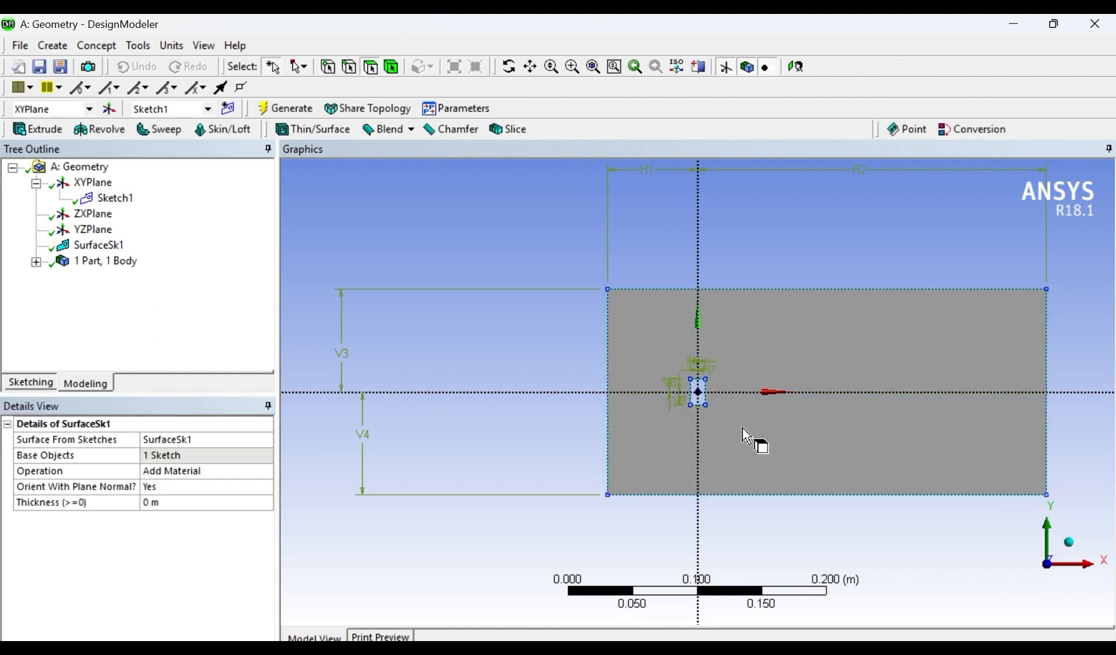
scroll(770, 432, up, 5)
scroll(770, 432, down, 4)
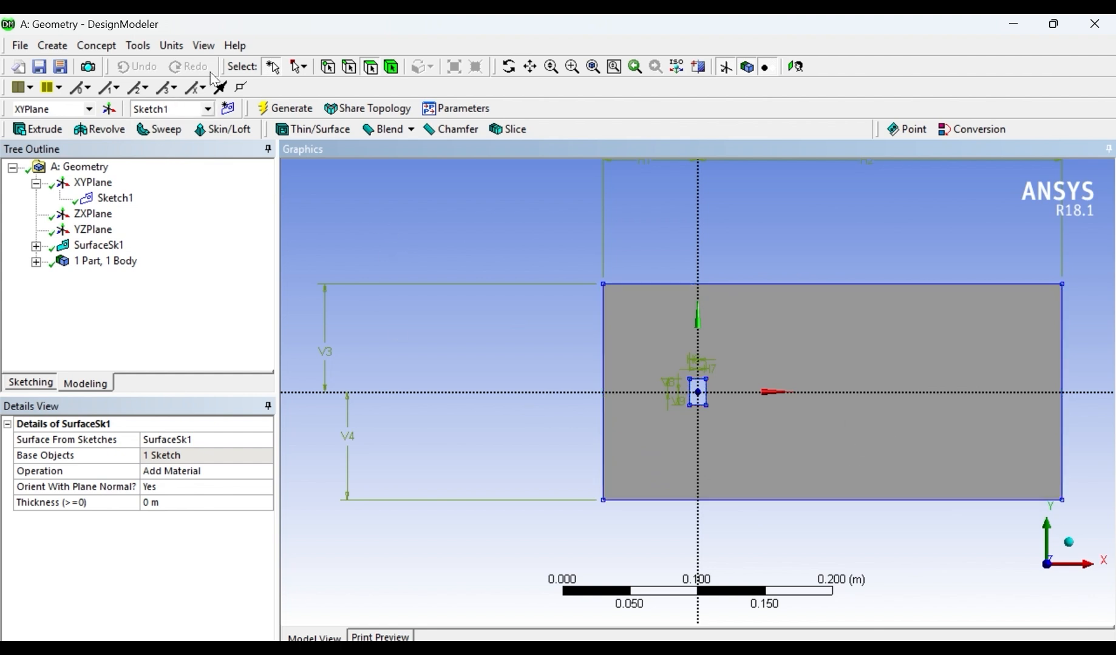
click(92, 49)
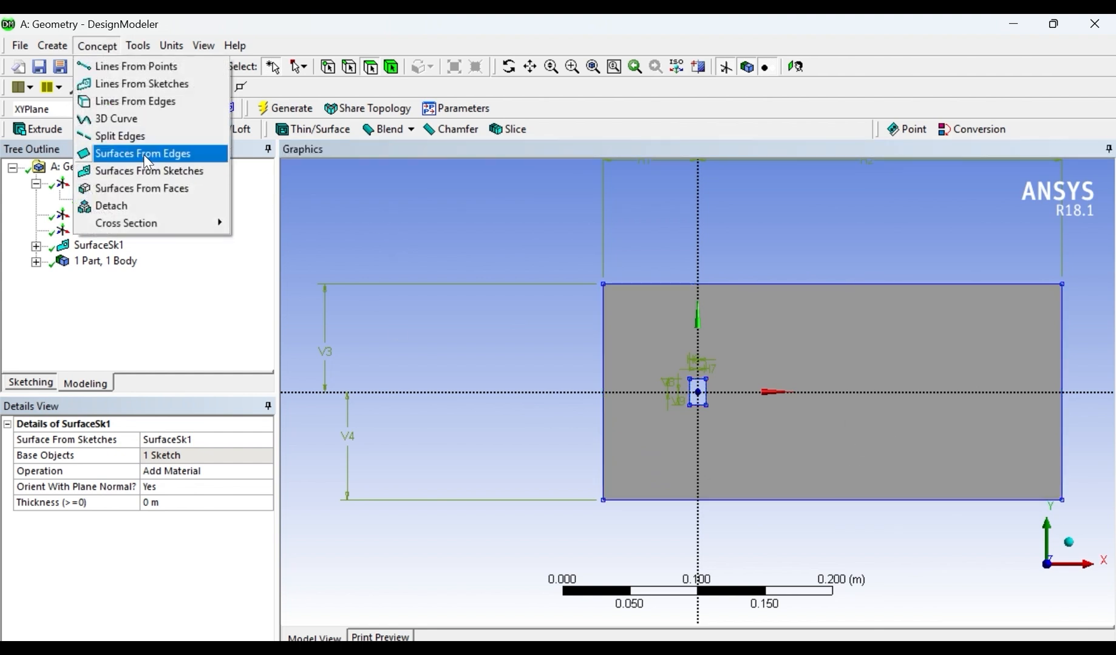
key(Escape)
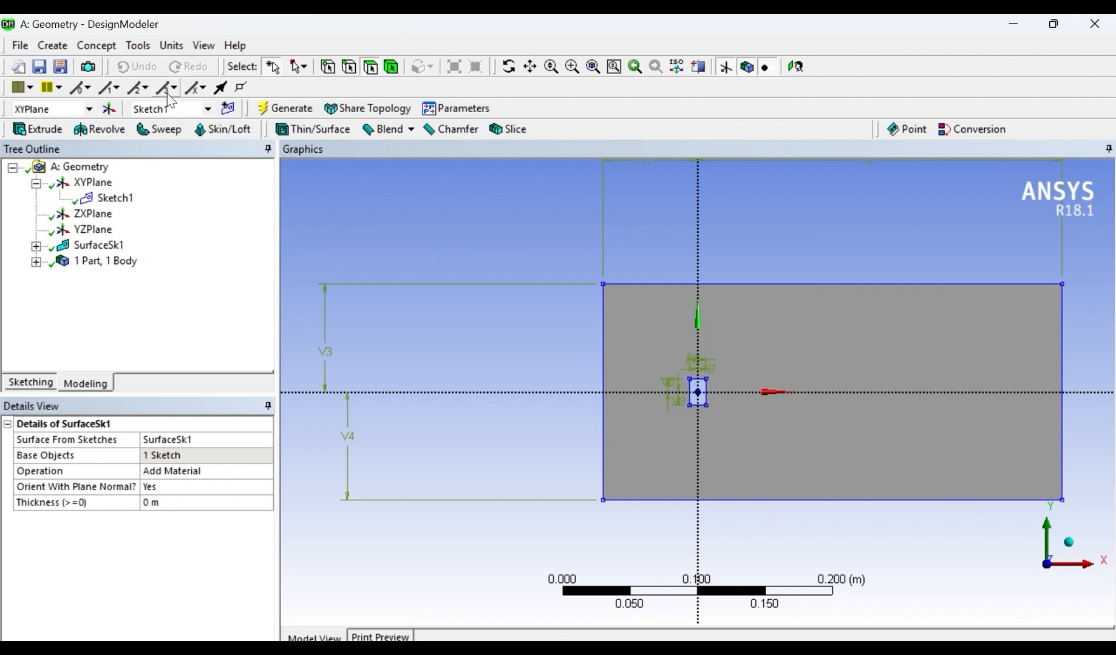
click(200, 239)
- Create a second sketch on the XY plane and open it for sketching
click(91, 185)
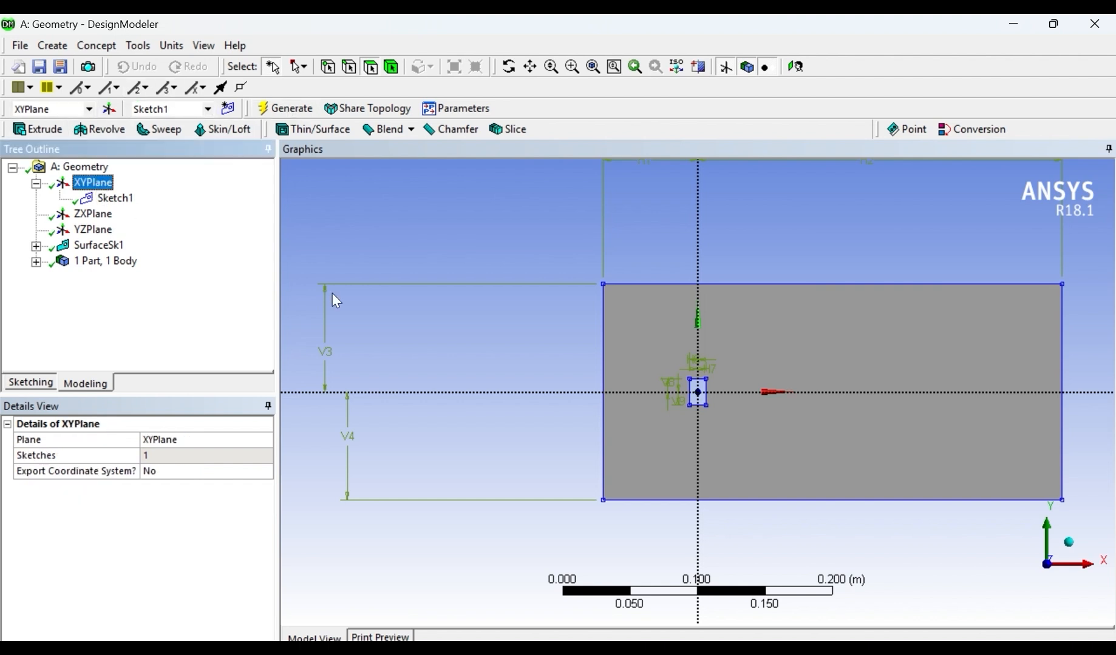
click(227, 109)
click(117, 215)
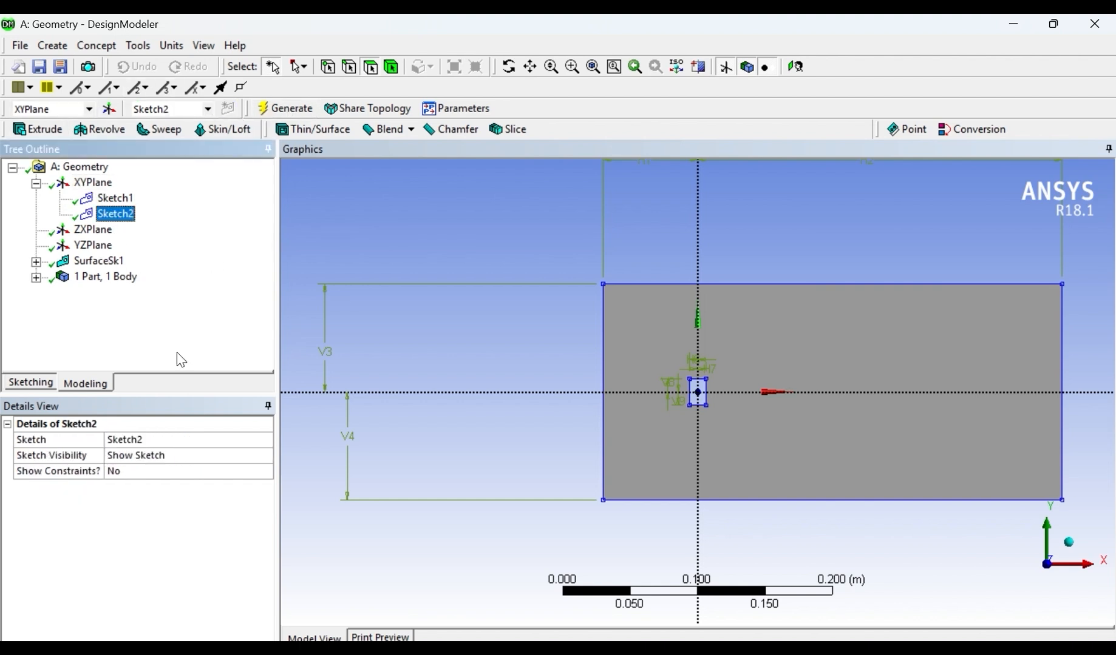
click(102, 385)
click(38, 383)
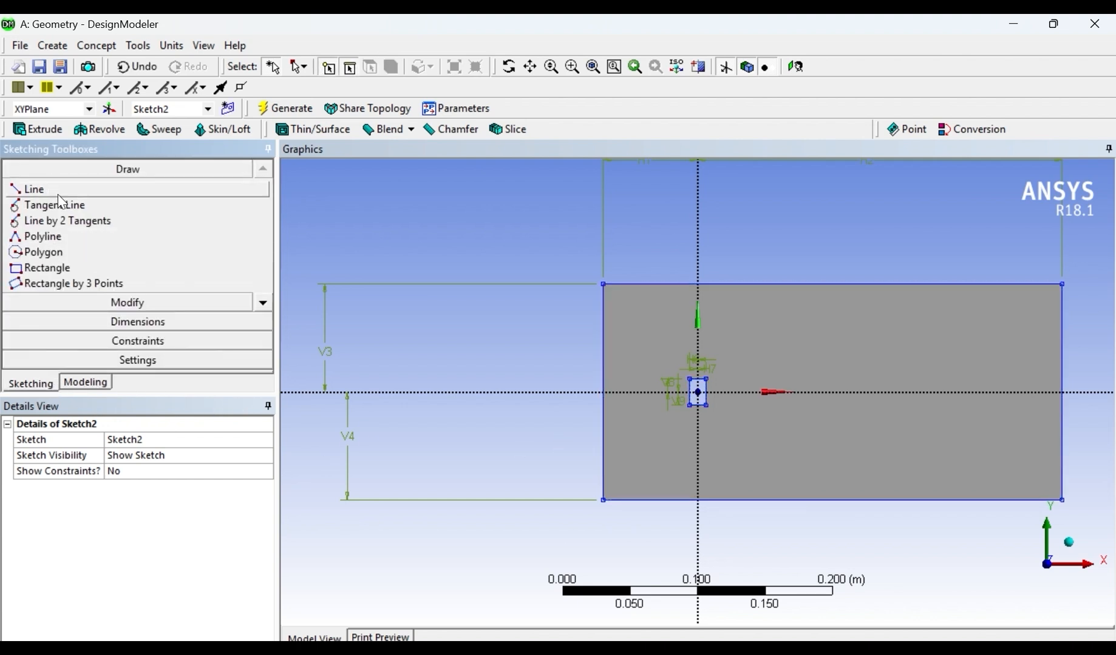
- Draw a vertical line from the small rectangle's upper-left corner up to the outer rectangle's top edge
scroll(680, 340, up, 8)
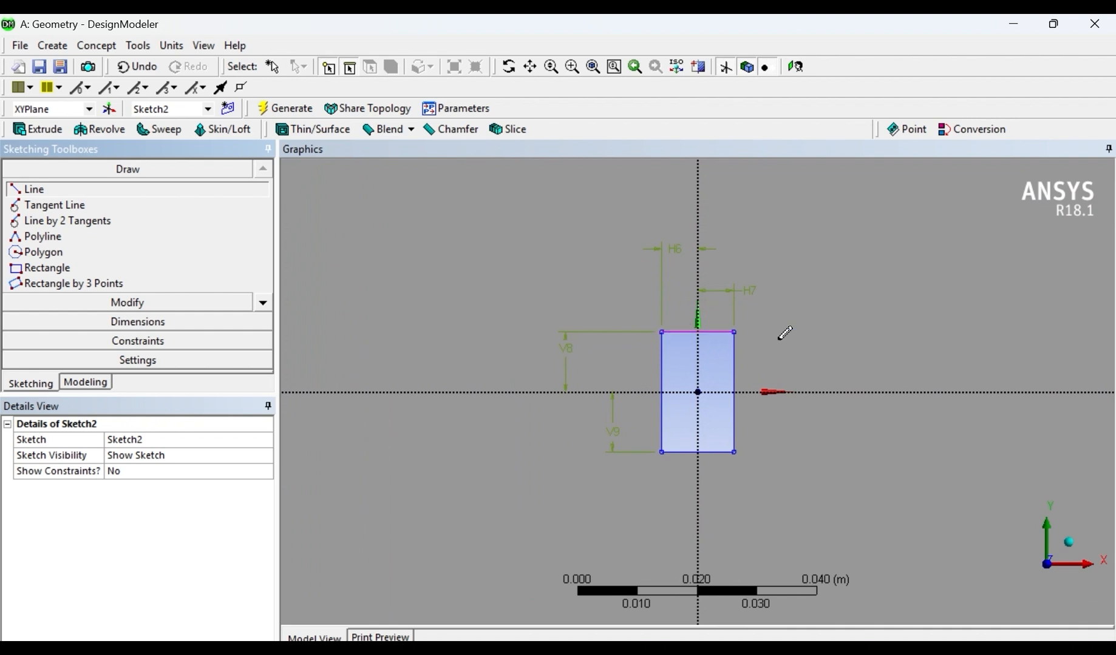
scroll(782, 331, up, 4)
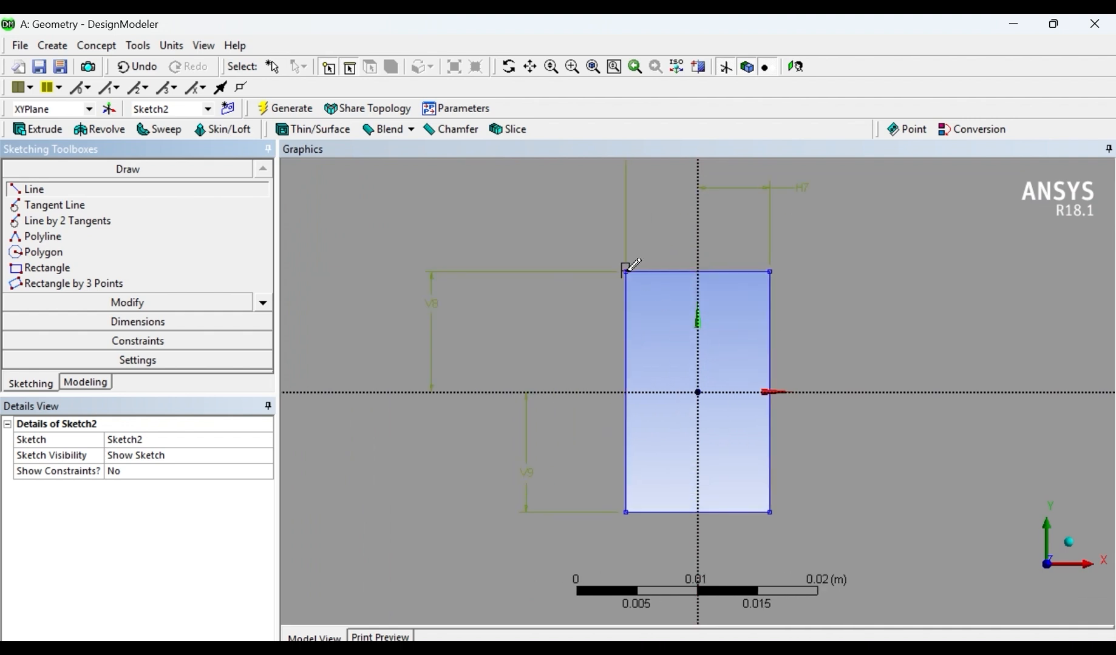
scroll(631, 265, up, 4)
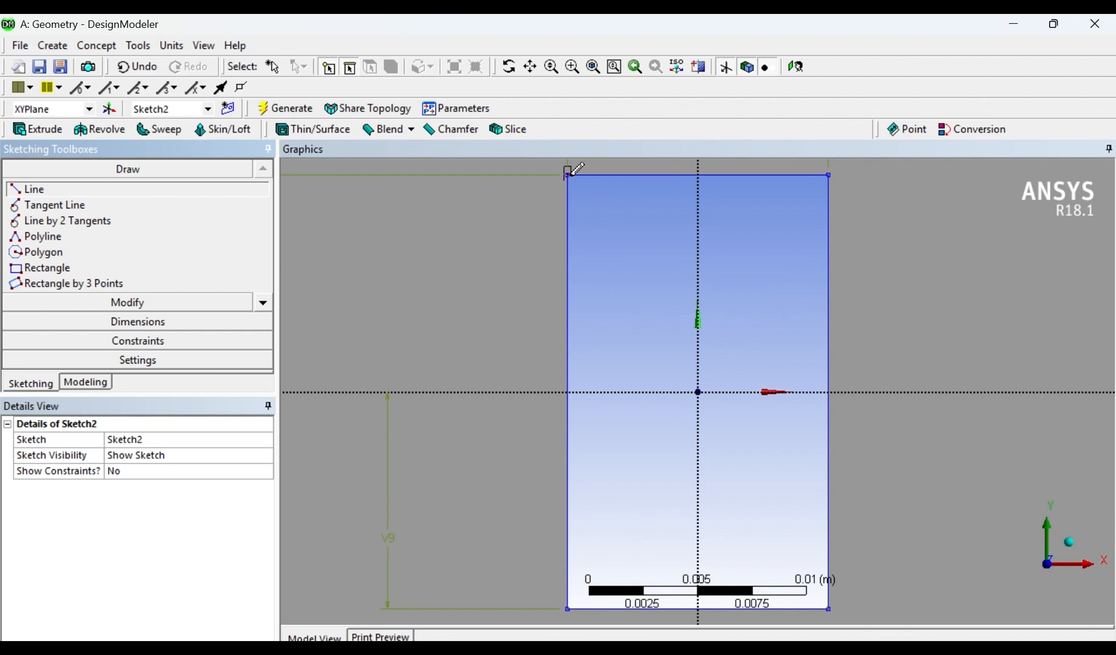
click(568, 174)
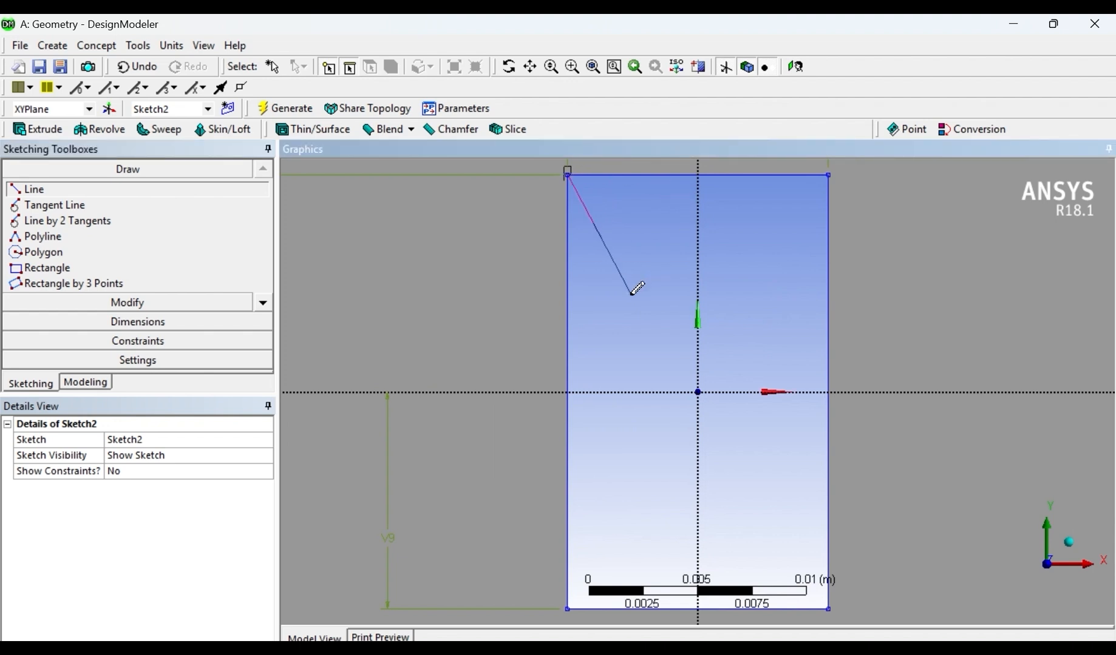
scroll(660, 294, down, 8)
scroll(687, 222, down, 2)
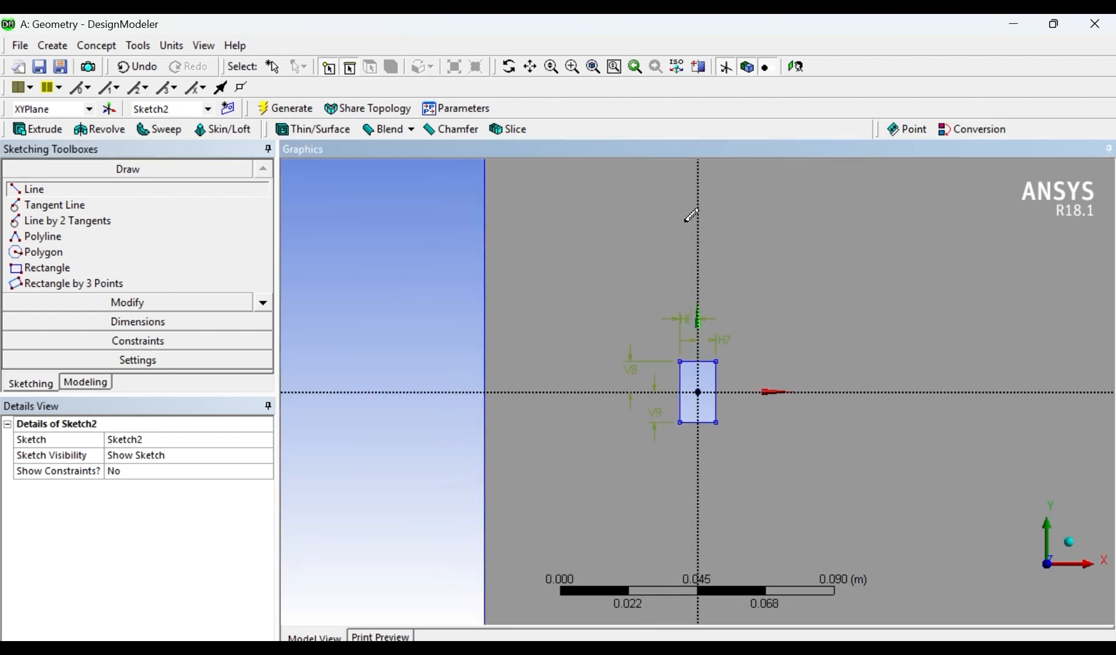
click(676, 168)
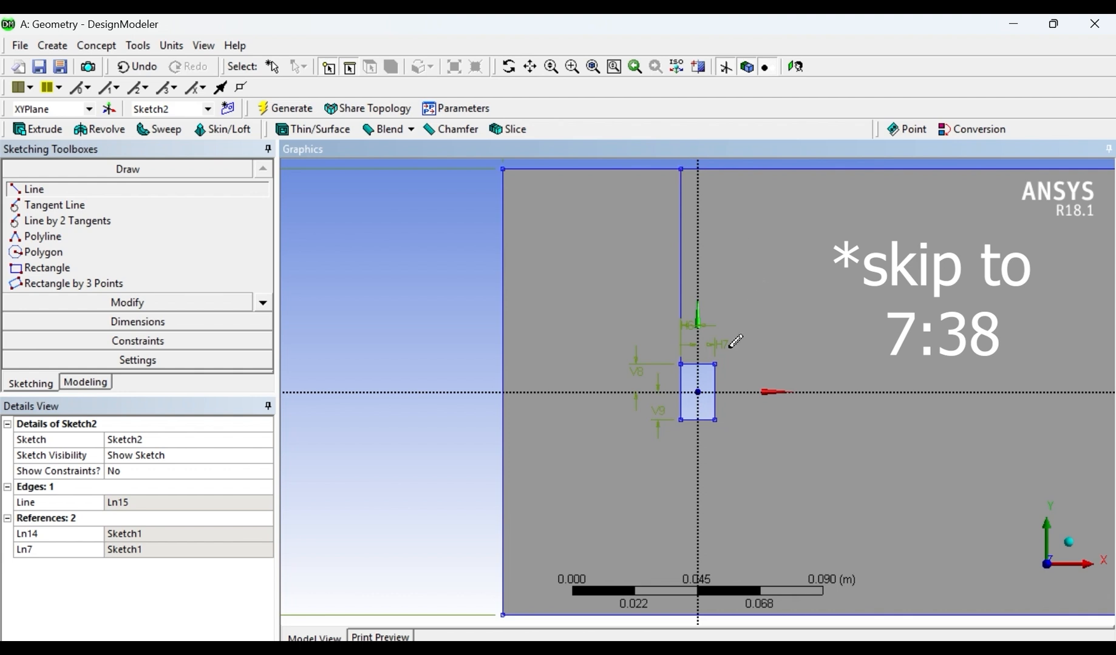
- Draw a vertical line from the small rectangle's upper-right corner up to the outer rectangle's top edge
scroll(727, 341, up, 3)
scroll(747, 330, up, 3)
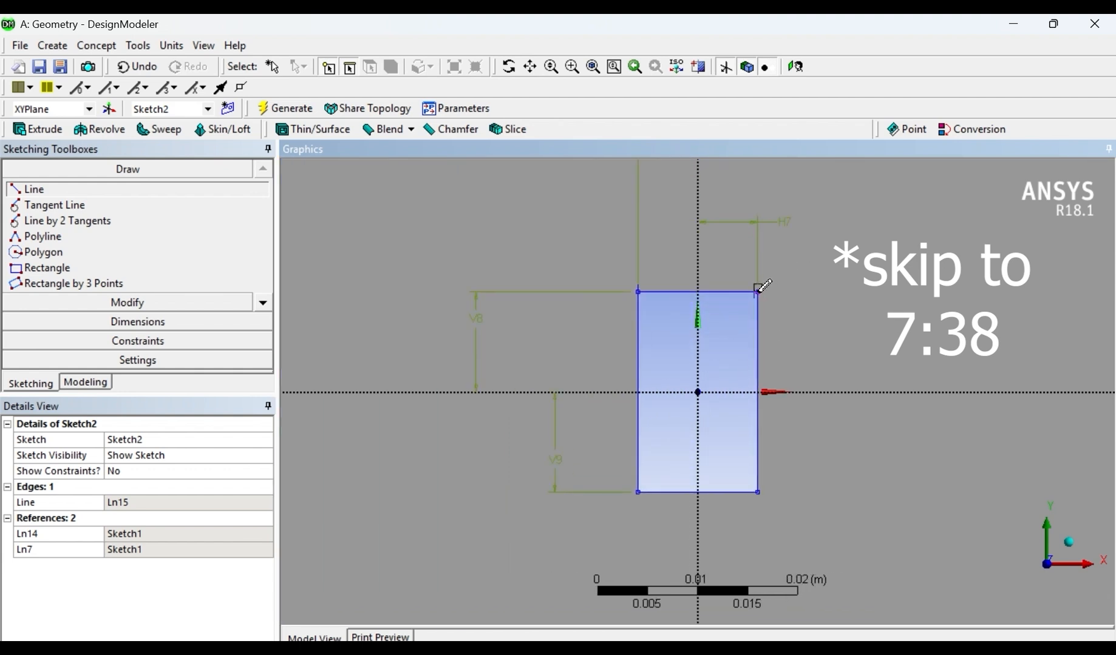
click(759, 289)
scroll(854, 278, down, 5)
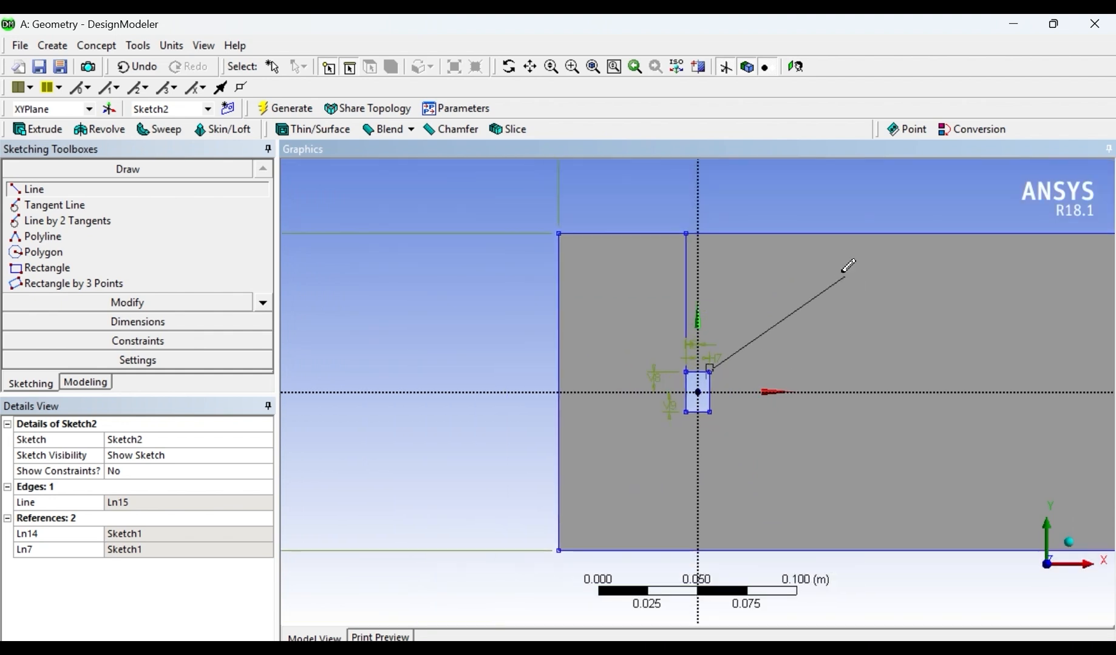
click(709, 232)
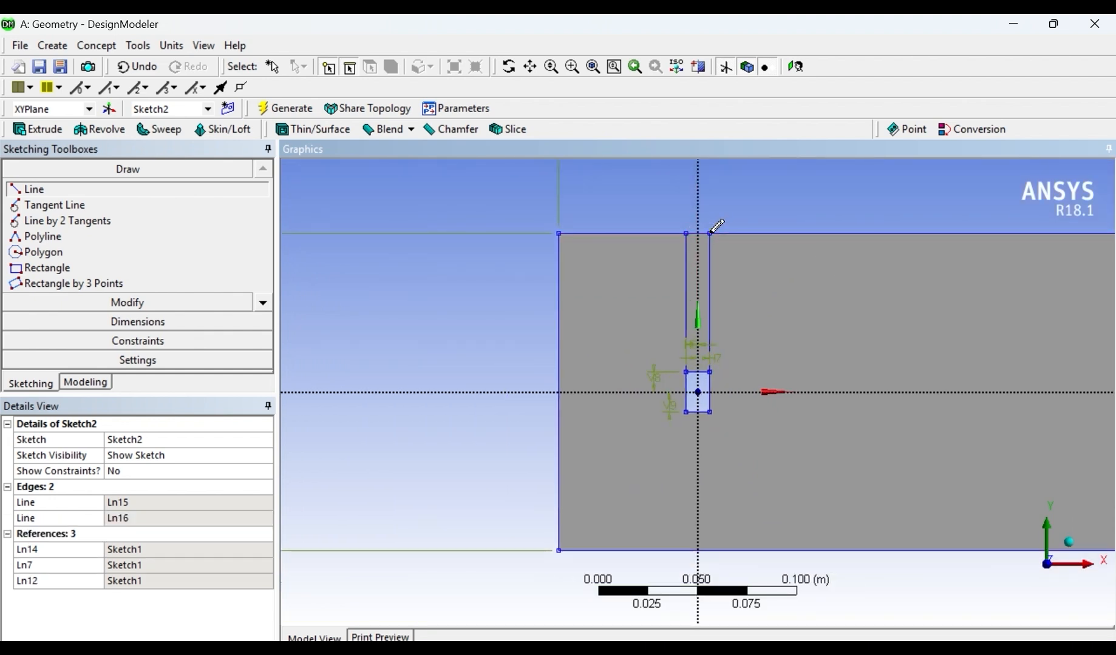
scroll(761, 462, down, 2)
- Draw a horizontal line from the small rectangle's upper-right corner to the outer rectangle's right edge
scroll(760, 463, up, 3)
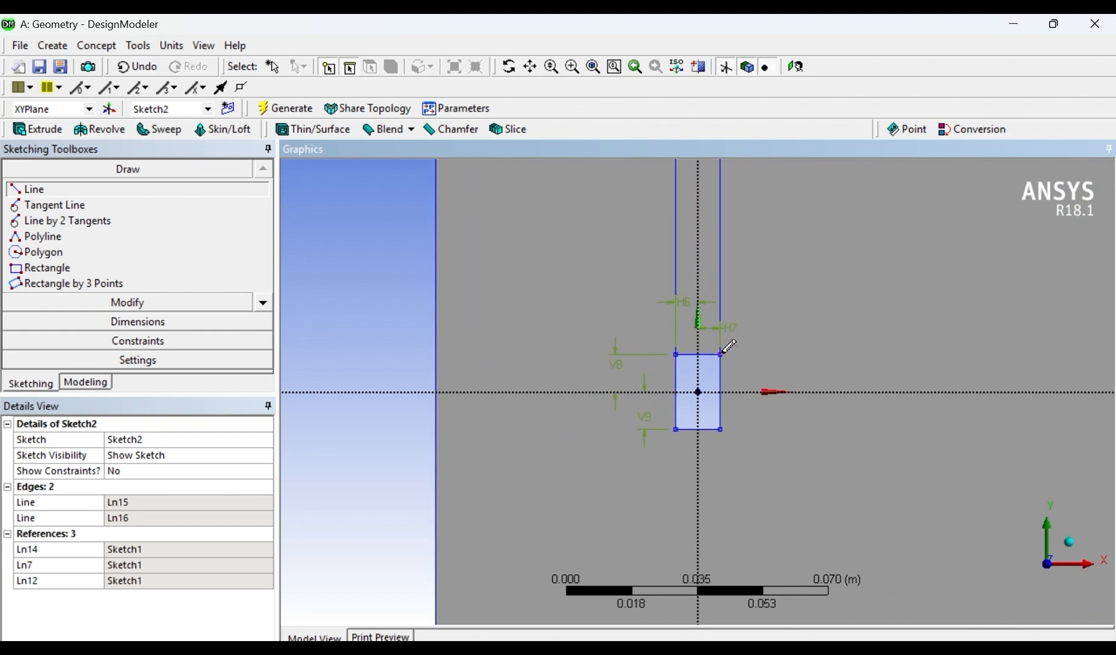
scroll(723, 350, up, 3)
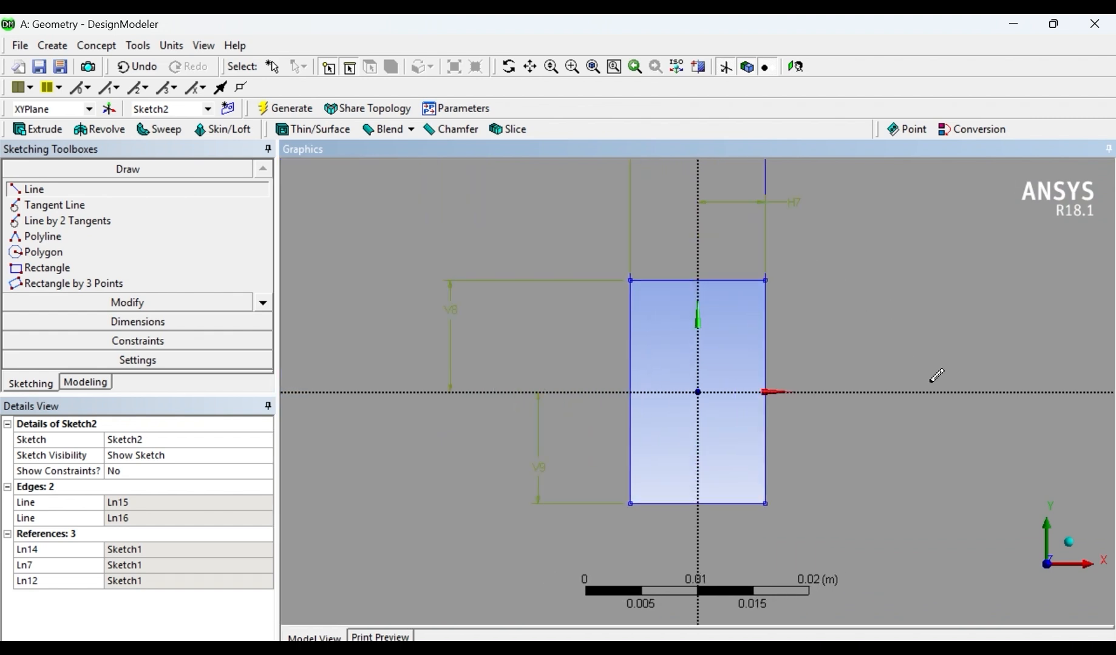
scroll(929, 386, down, 4)
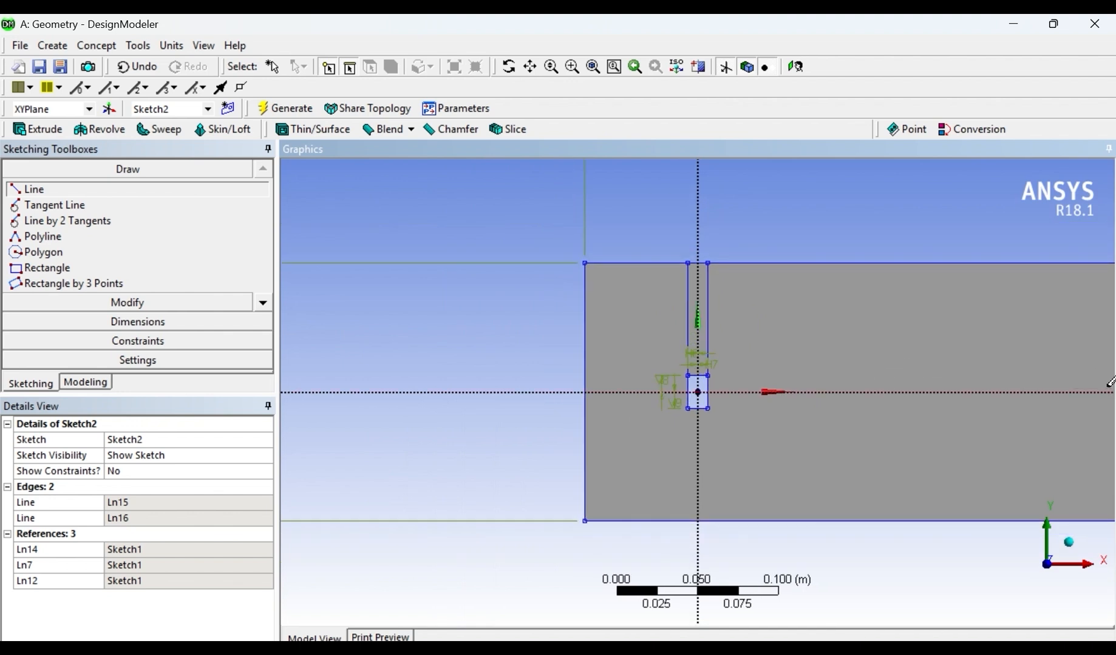
scroll(974, 364, down, 1)
click(1062, 376)
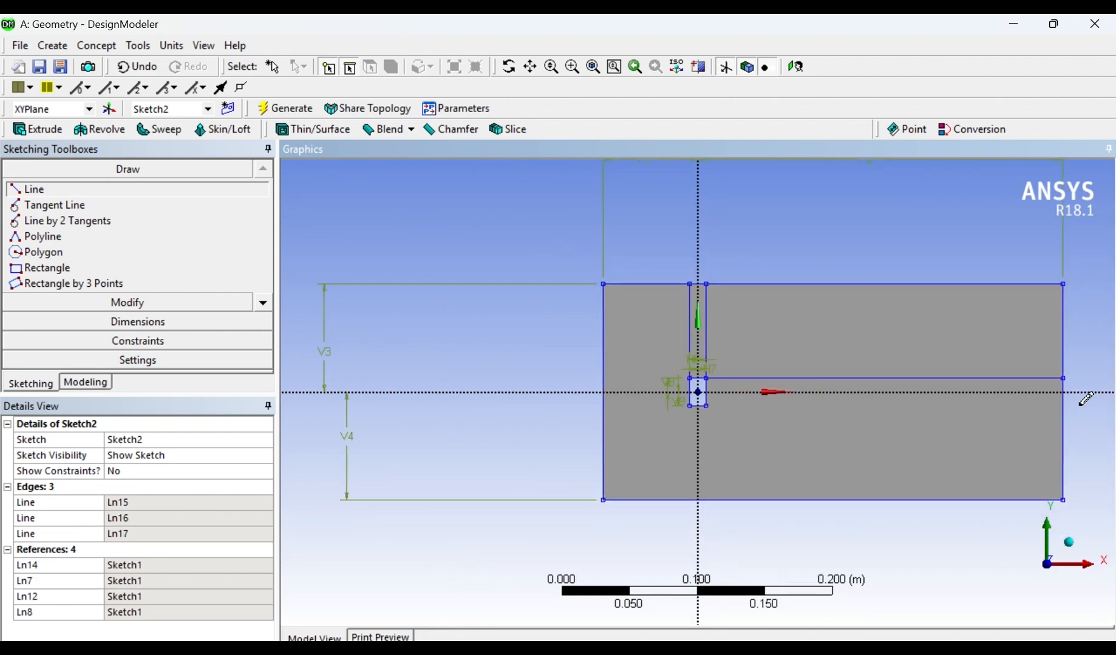
- Draw a horizontal line from the small rectangle's lower-right corner to the outer rectangle's right edge
scroll(705, 403, up, 3)
click(721, 432)
scroll(901, 431, down, 3)
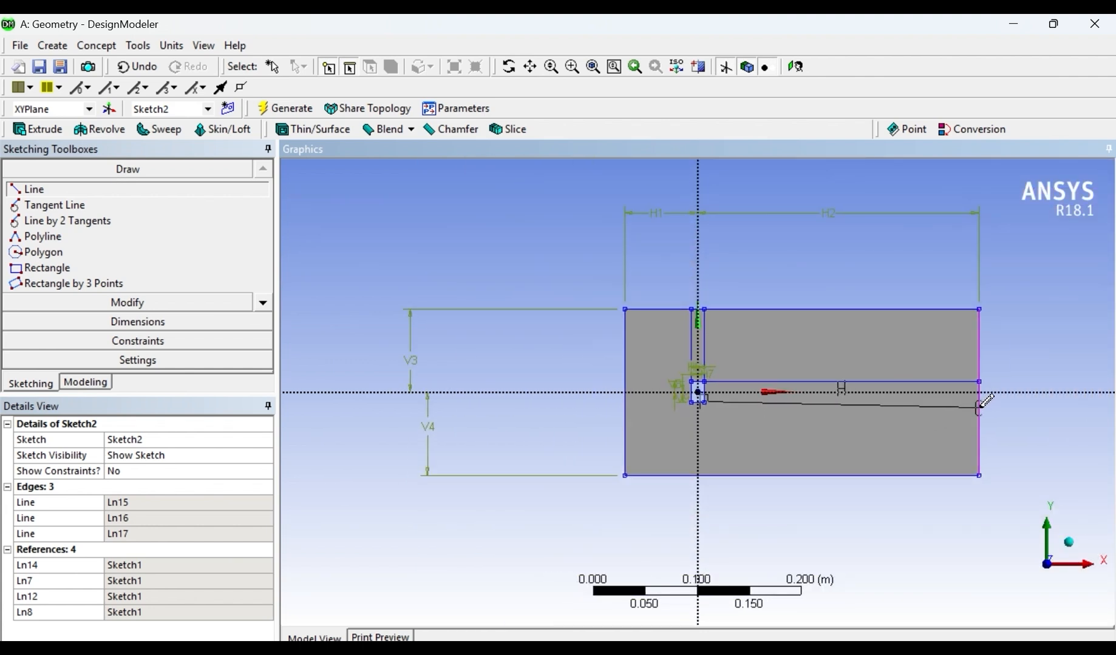
click(980, 407)
- Draw a vertical line from the small rectangle's lower-right corner down to the outer rectangle's bottom edge
scroll(723, 405, up, 3)
scroll(726, 422, down, 2)
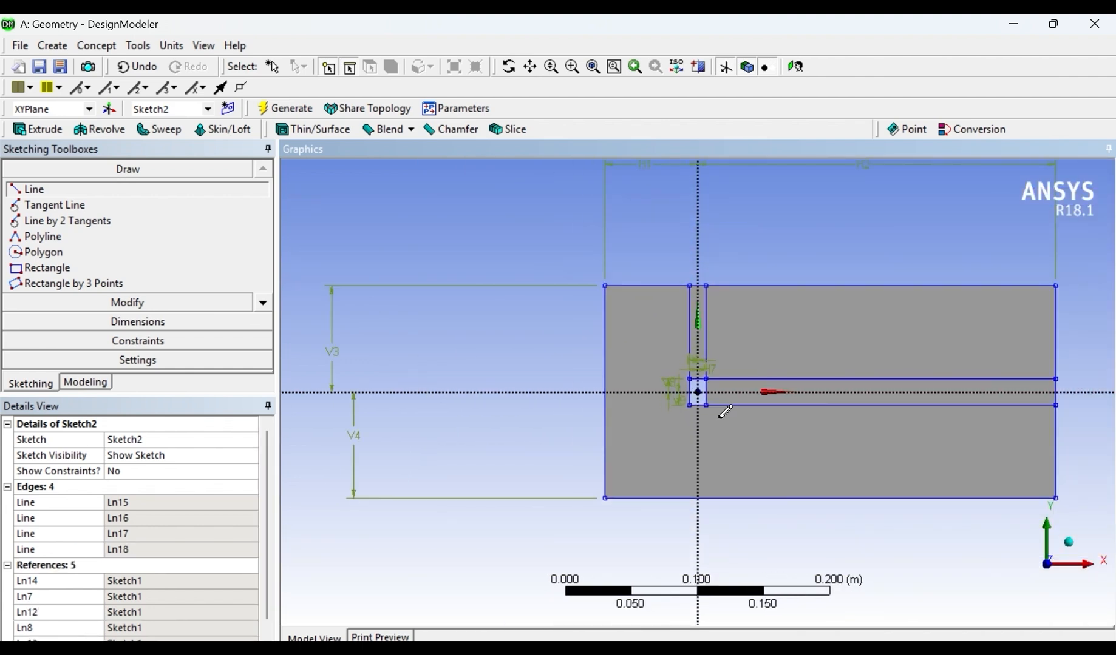
scroll(725, 413, up, 2)
click(708, 410)
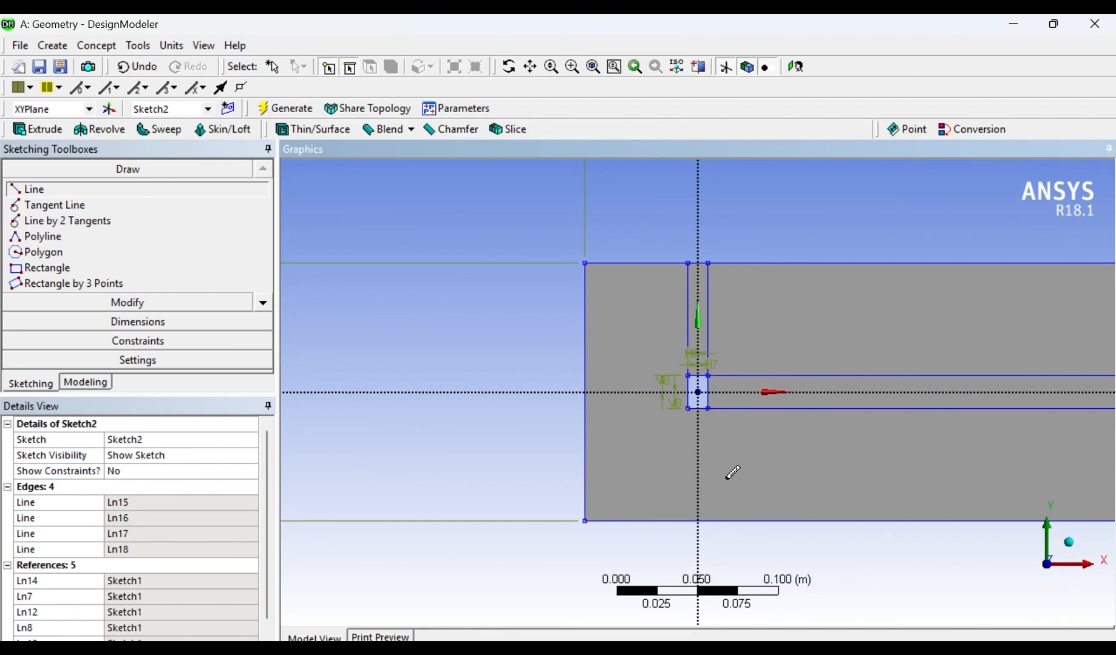
scroll(716, 499, down, 1)
scroll(729, 484, up, 5)
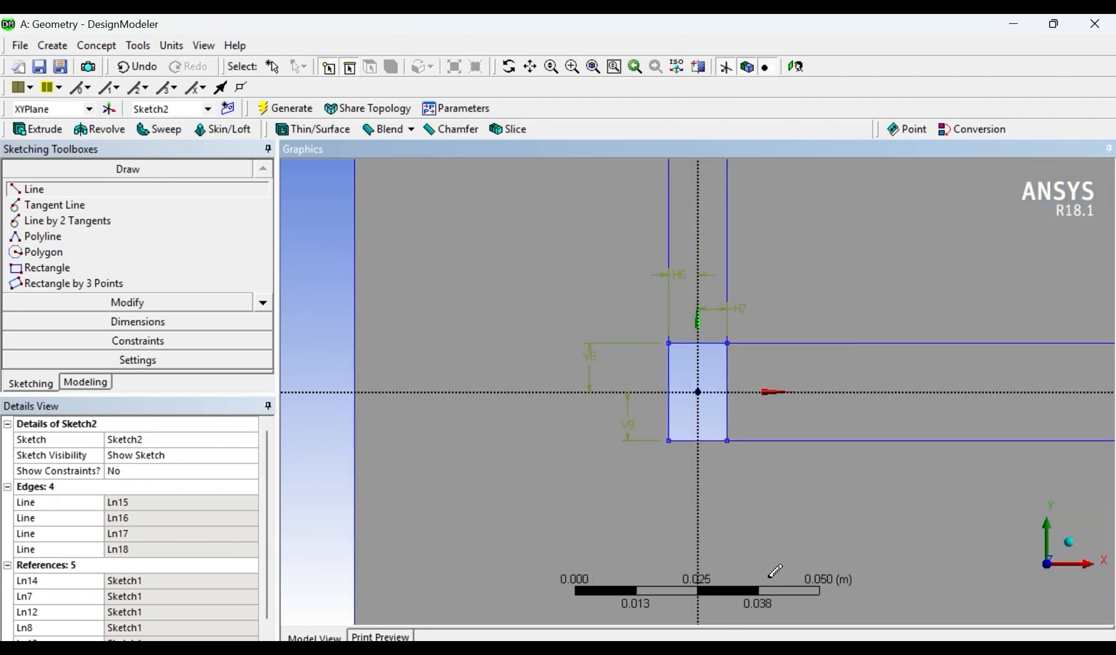
scroll(737, 526, down, 2)
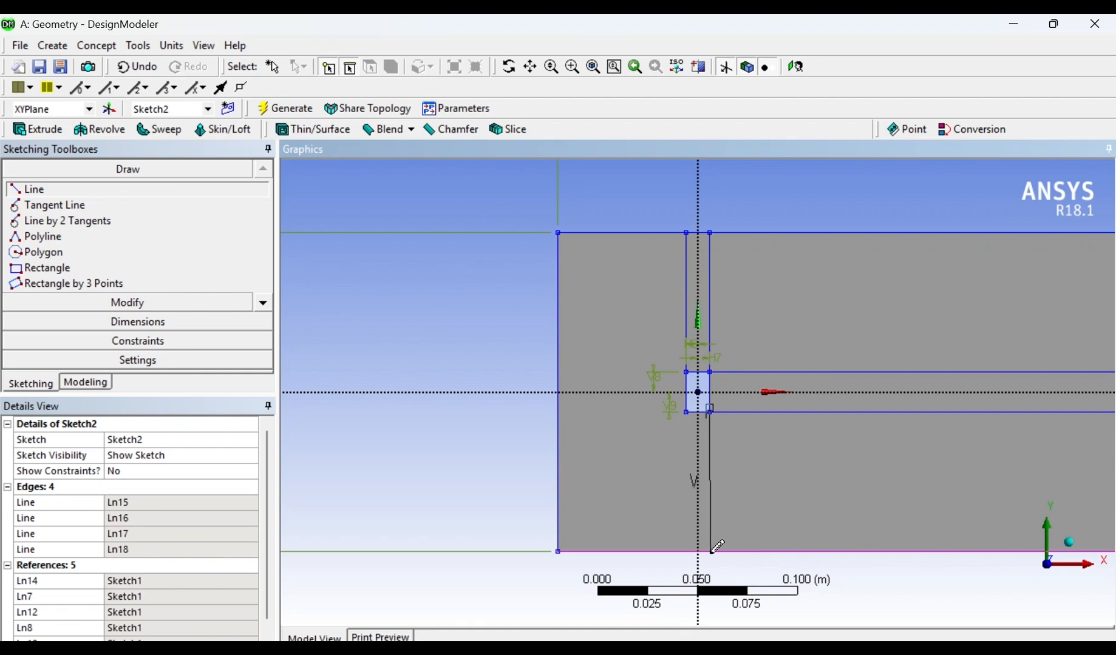
click(710, 550)
- Draw a vertical line from the small rectangle's lower-left corner down to the outer rectangle's bottom edge
scroll(692, 402, up, 5)
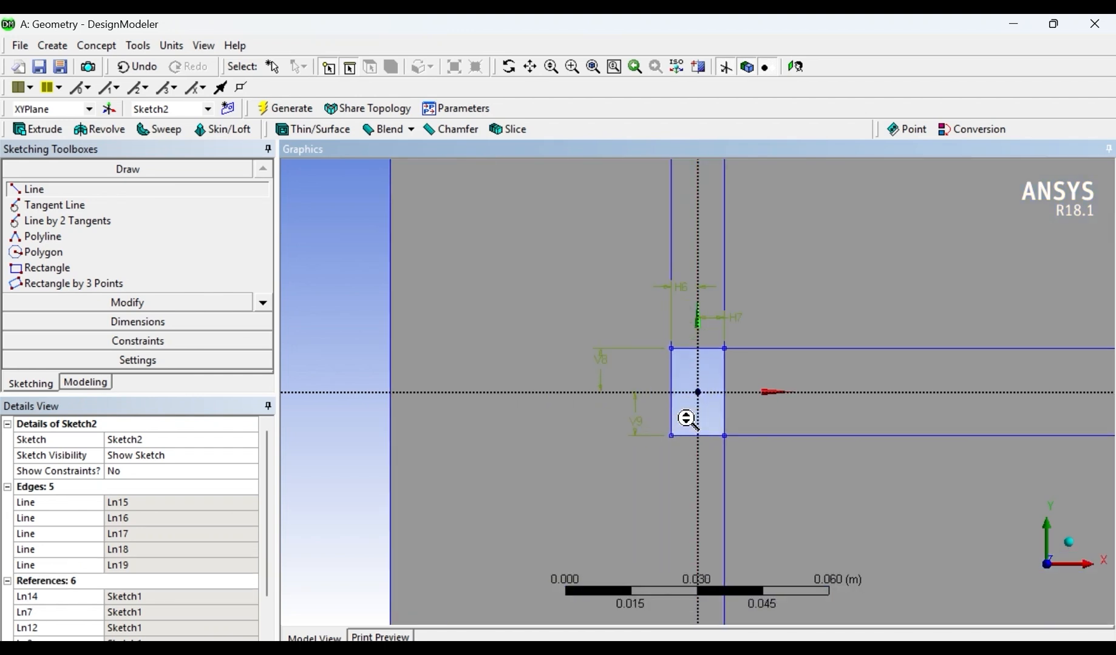
click(650, 471)
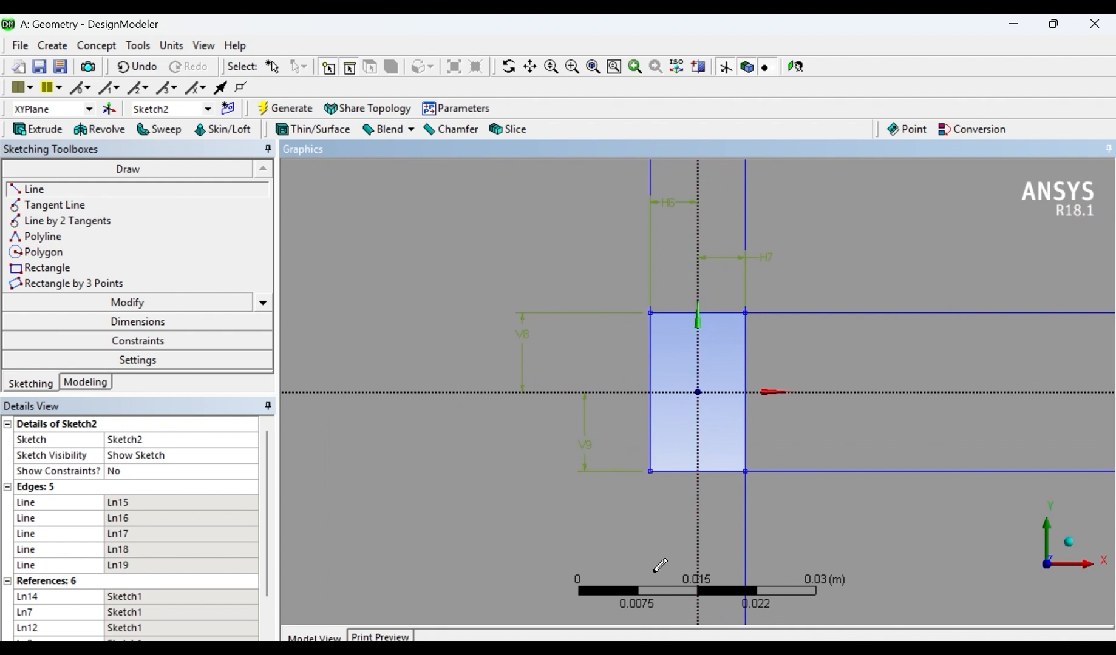
scroll(659, 552, down, 5)
scroll(675, 594, down, 1)
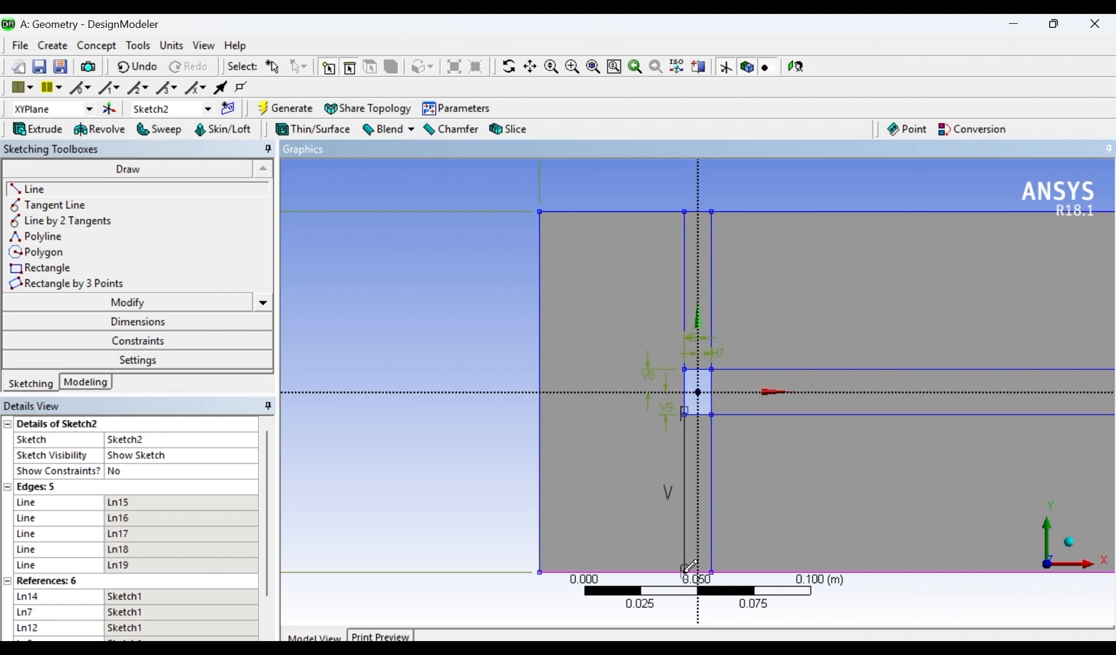
click(684, 571)
- Draw a horizontal line from the small rectangle's upper-left corner to the outer rectangle's left edge
scroll(671, 477, up, 2)
scroll(696, 323, up, 4)
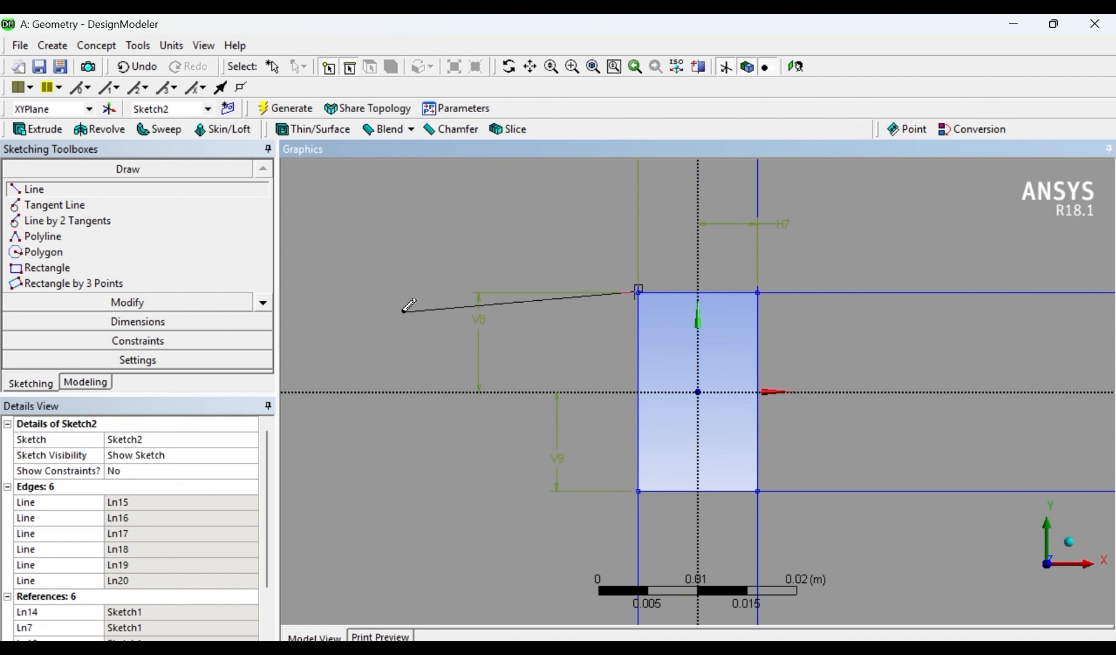
scroll(380, 309, down, 2)
click(328, 337)
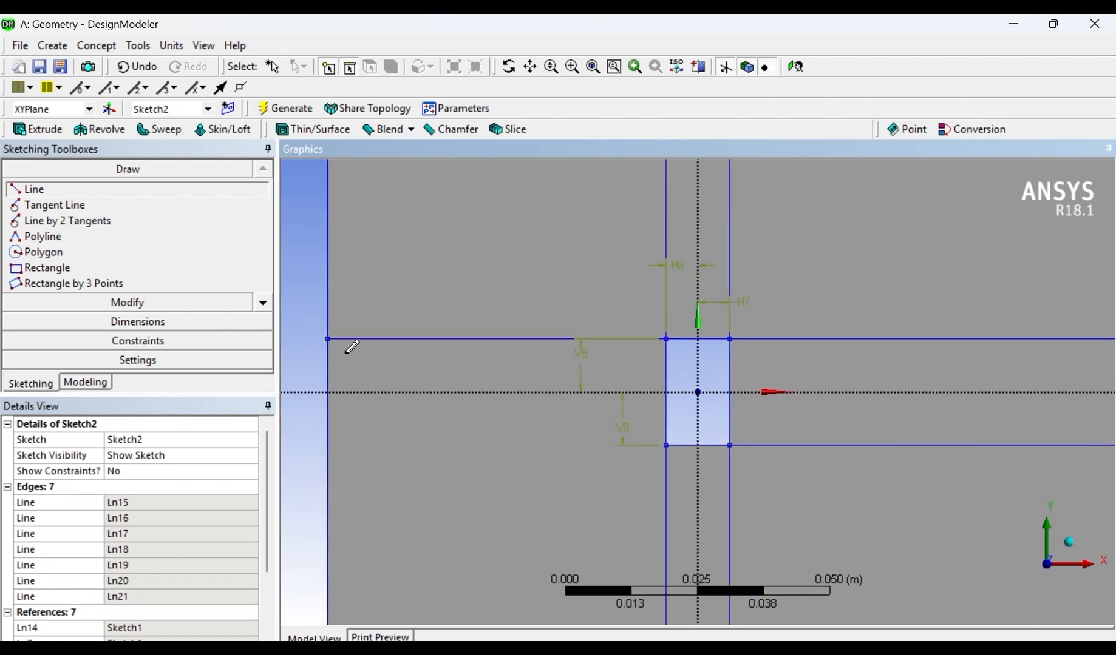
- Draw a horizontal line from the small rectangle's lower-left corner to the outer rectangle's left edge and leave sketching mode
scroll(637, 451, up, 1)
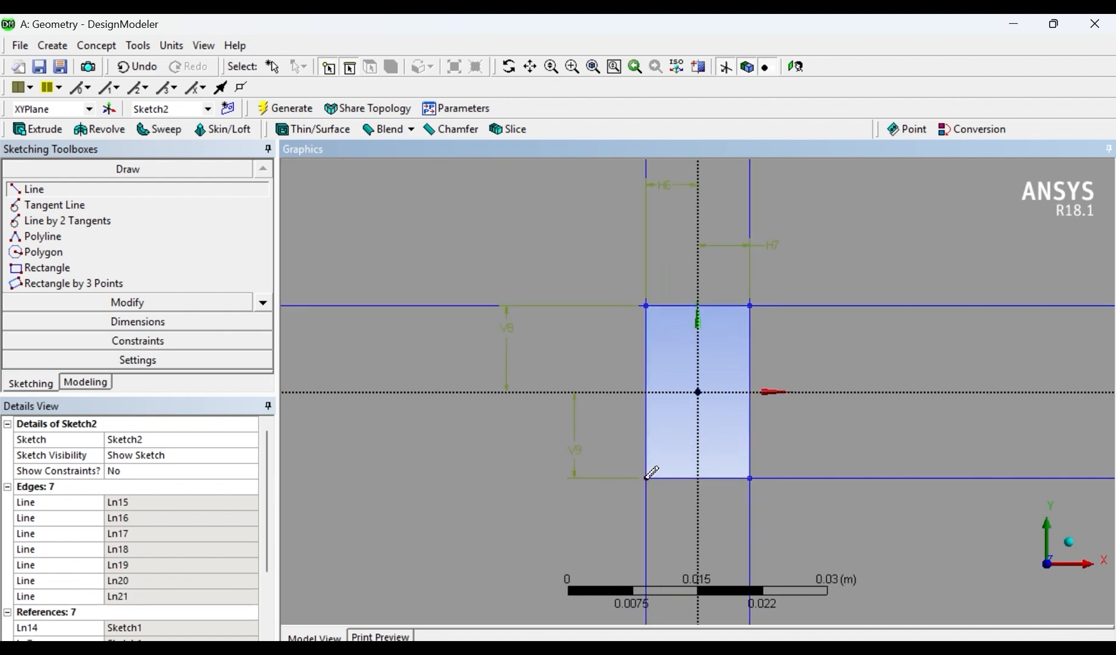
scroll(648, 474, up, 2)
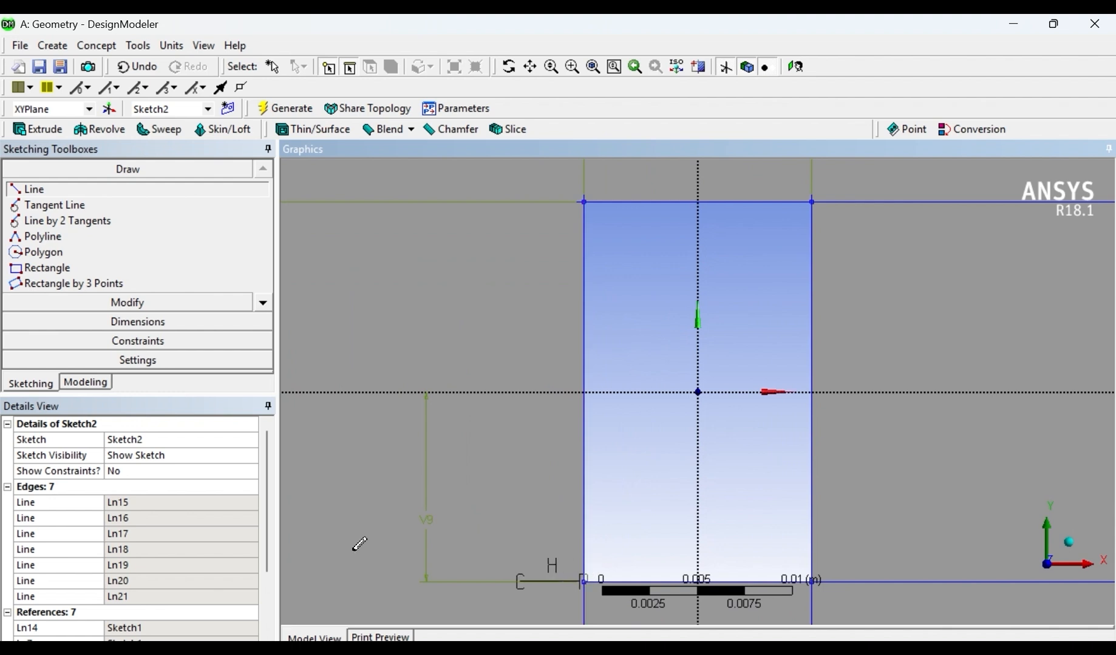
scroll(351, 539, down, 3)
click(322, 443)
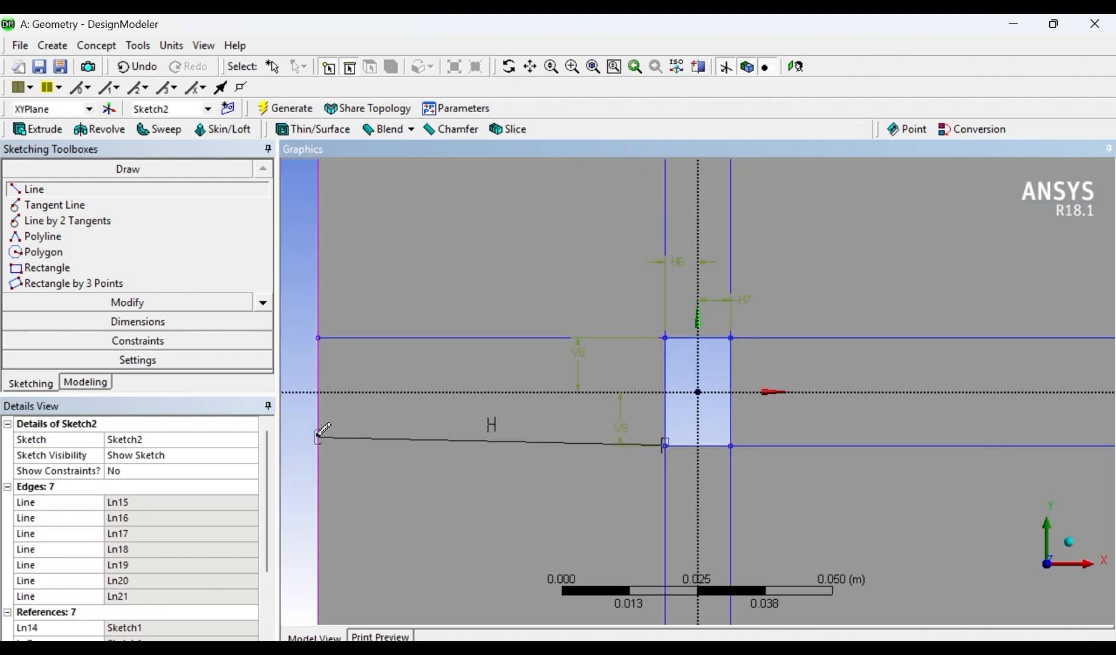
scroll(747, 395, down, 2)
scroll(768, 481, down, 1)
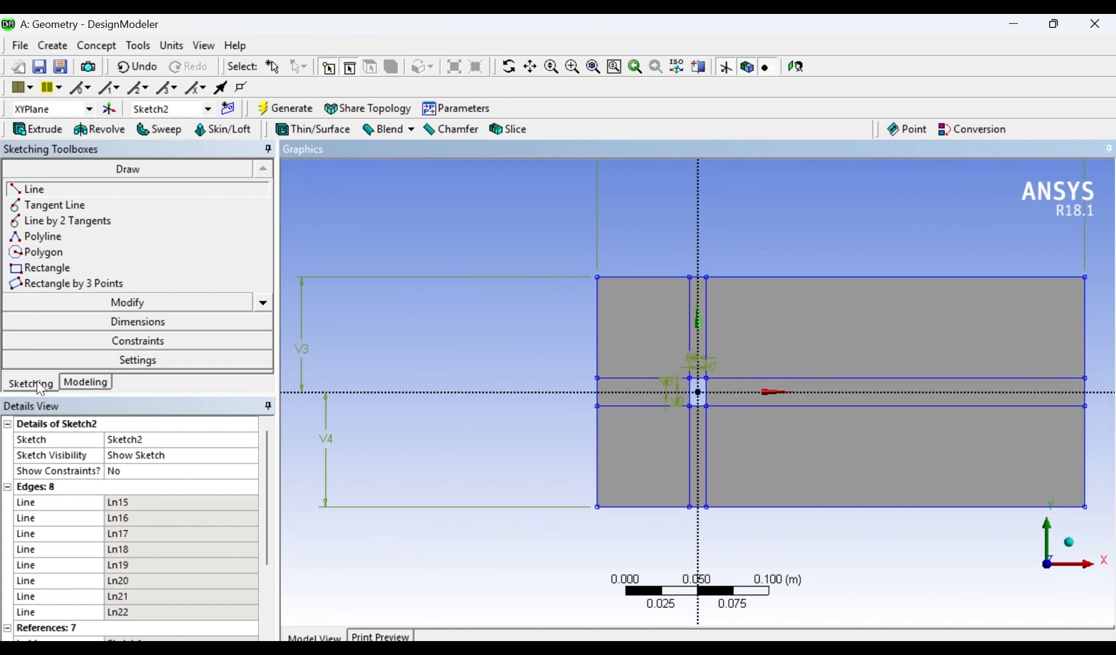
click(86, 383)
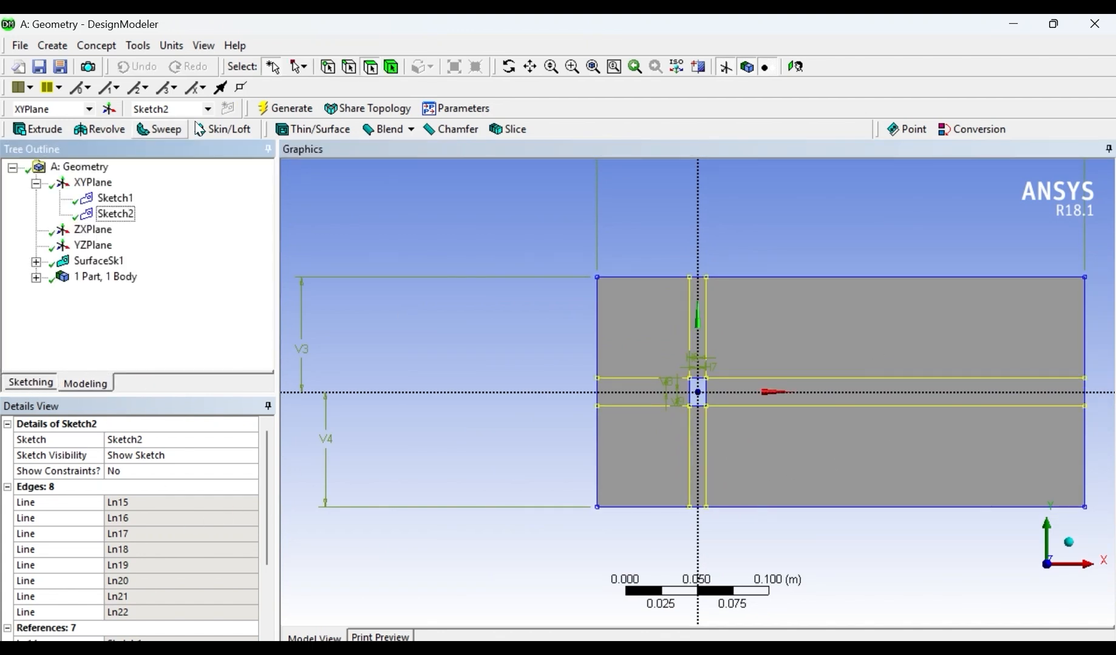
click(97, 45)
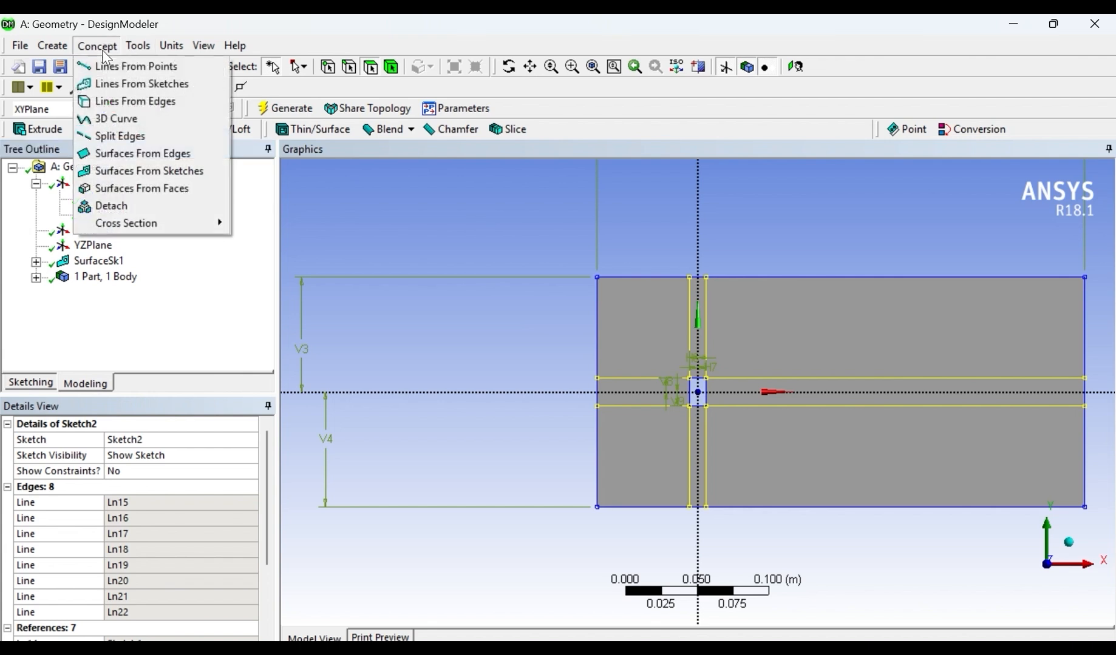
click(138, 46)
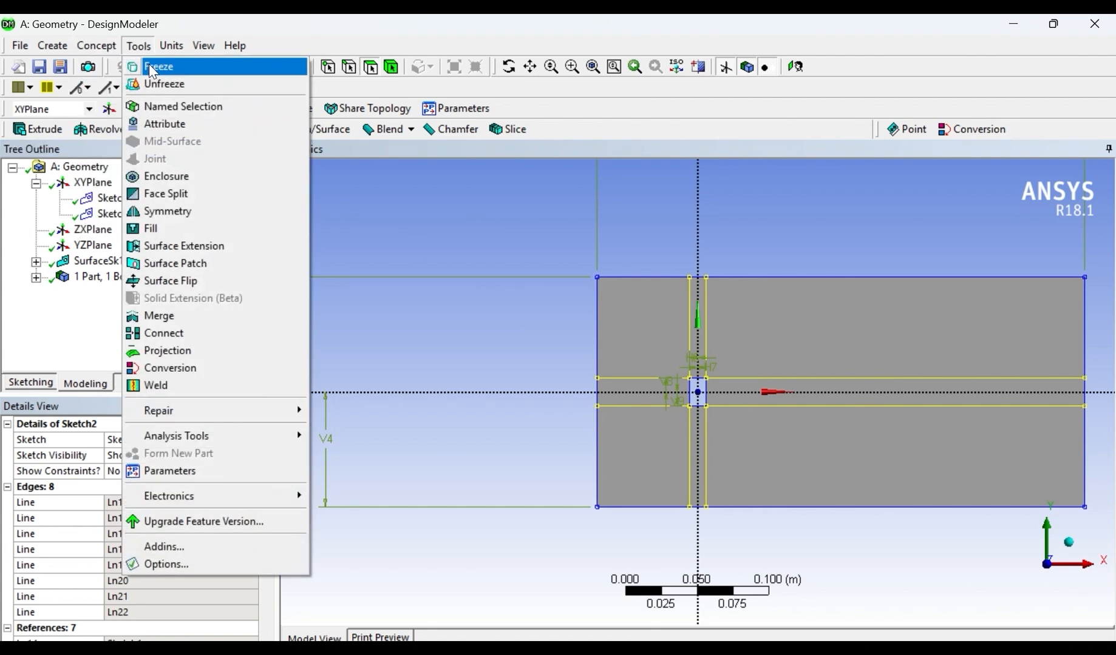
click(165, 193)
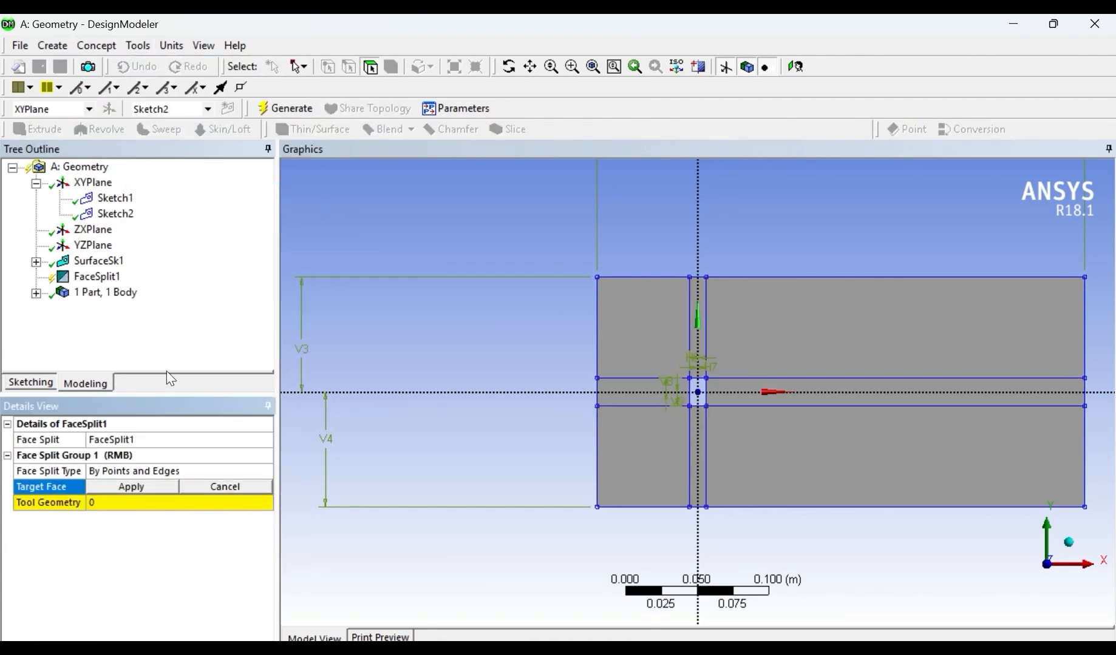
click(845, 388)
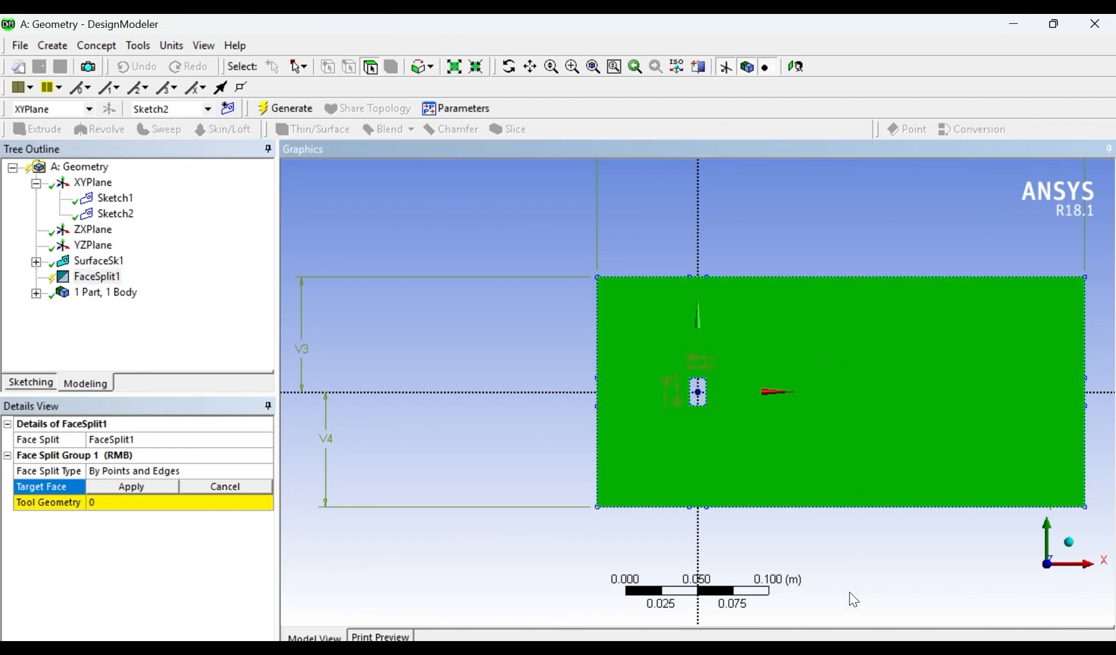
click(137, 489)
click(114, 507)
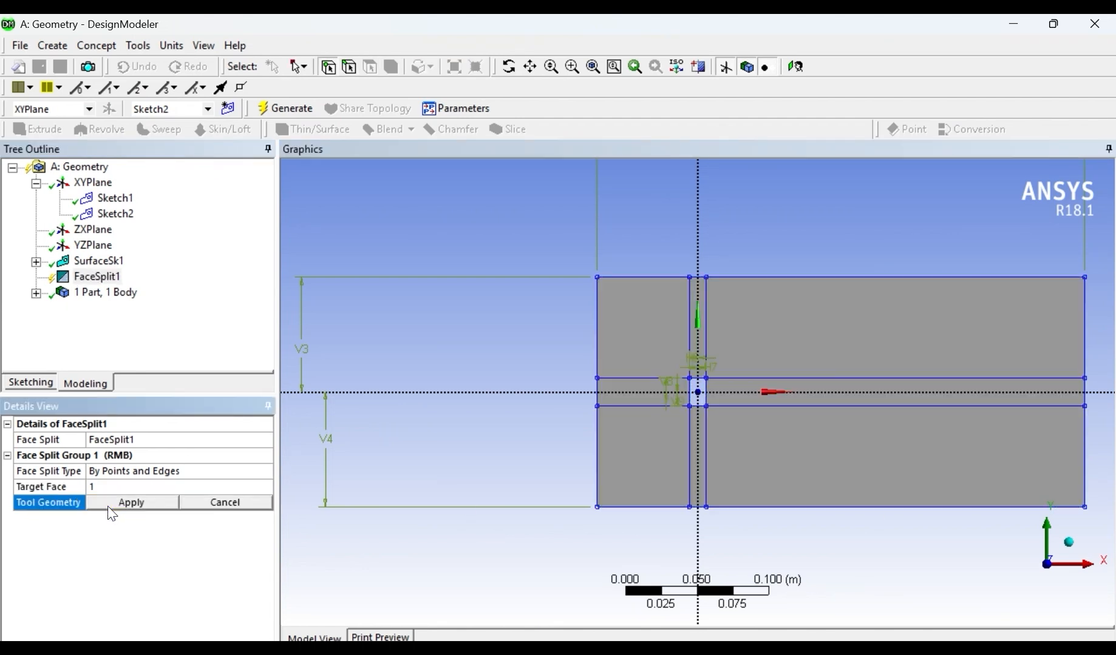
scroll(720, 391, up, 3)
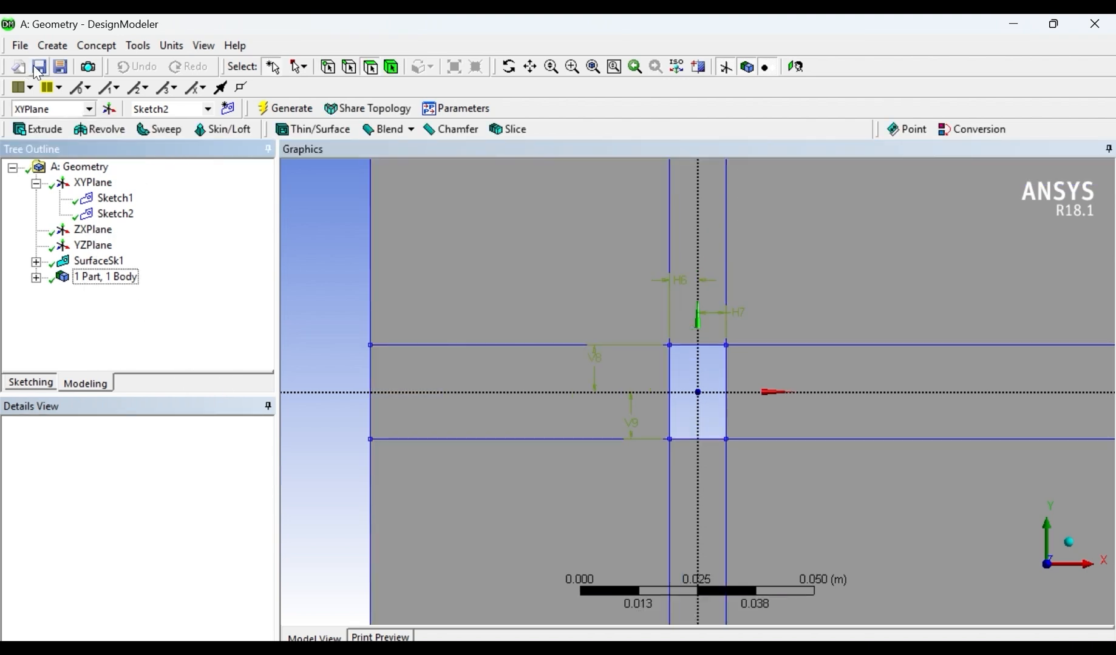
- Create a Face Split by points and edges with the whole surface as its target face
click(145, 46)
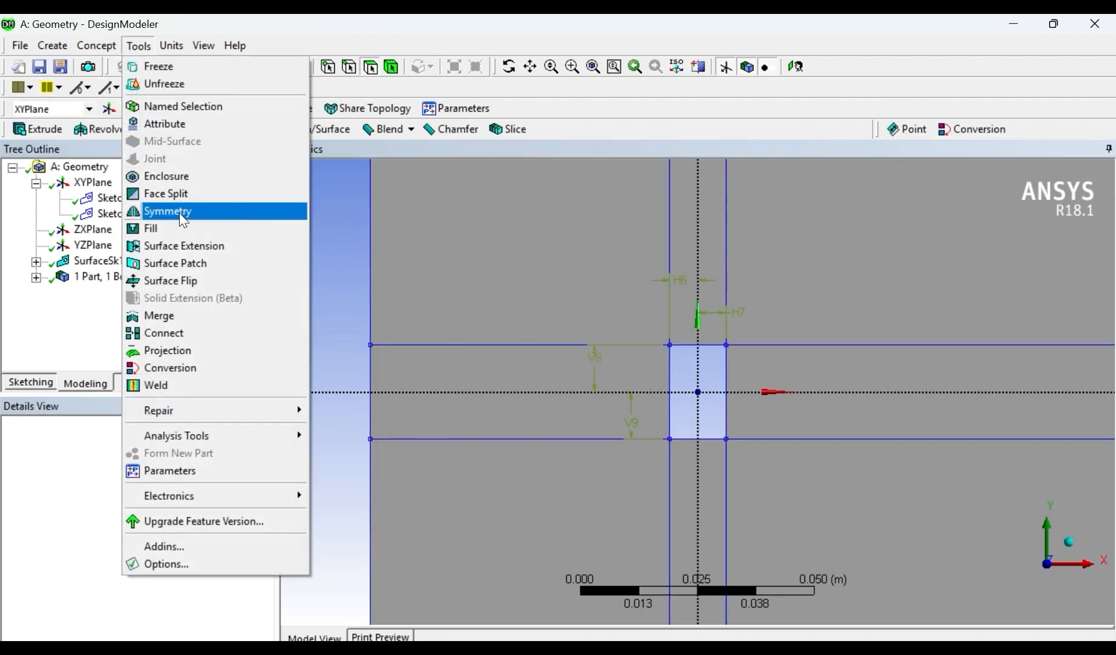
click(176, 196)
click(109, 278)
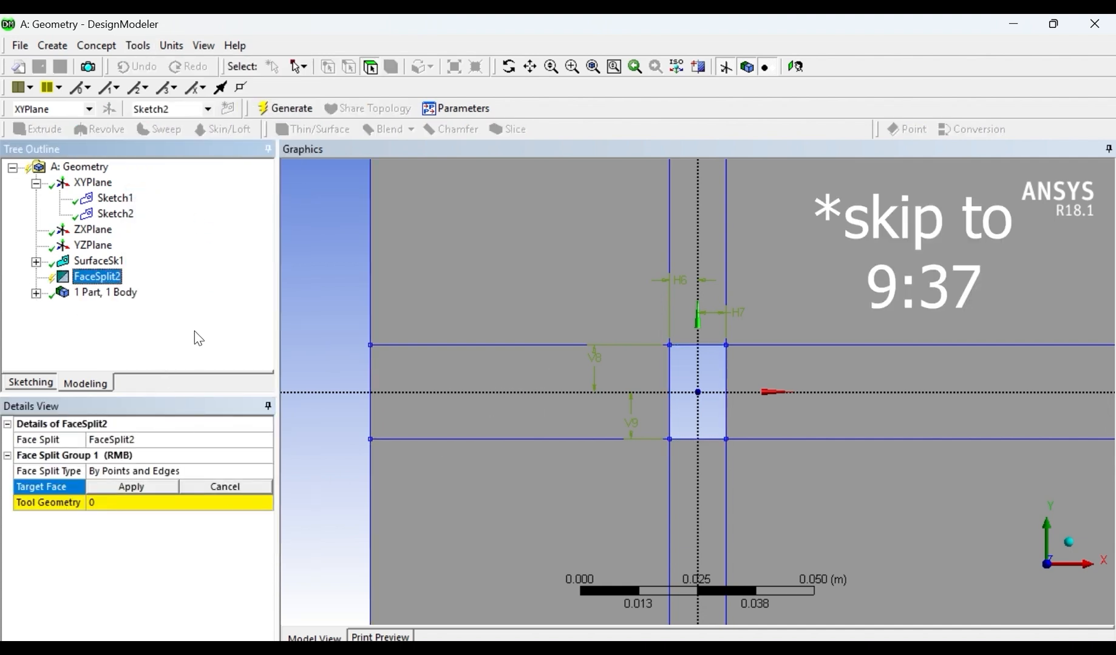
click(593, 291)
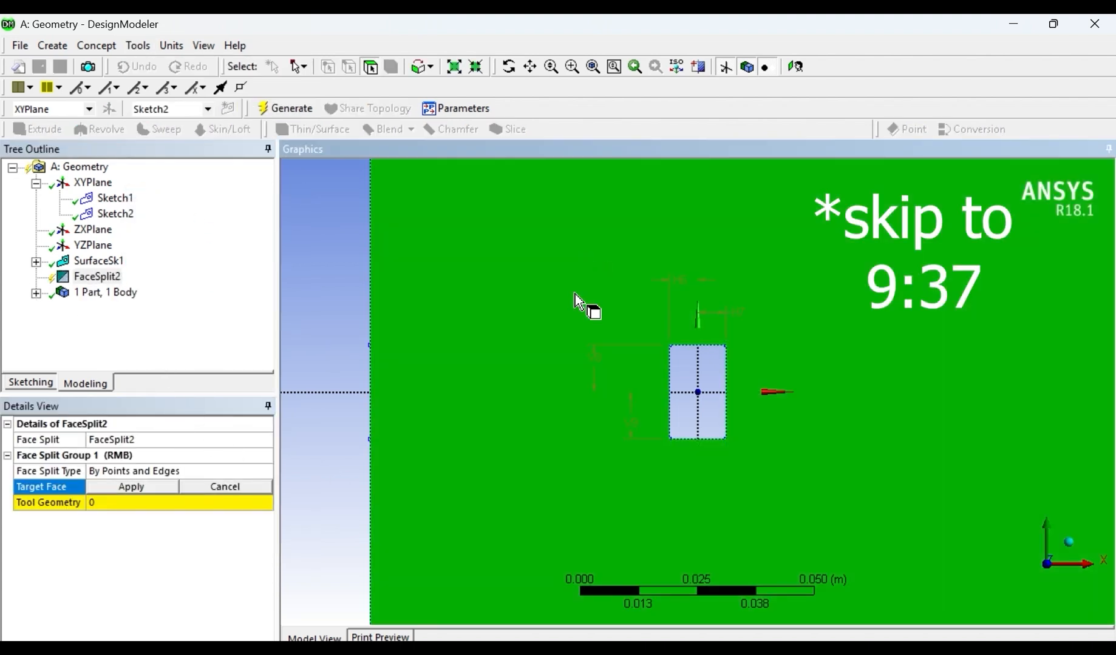
click(112, 484)
click(115, 503)
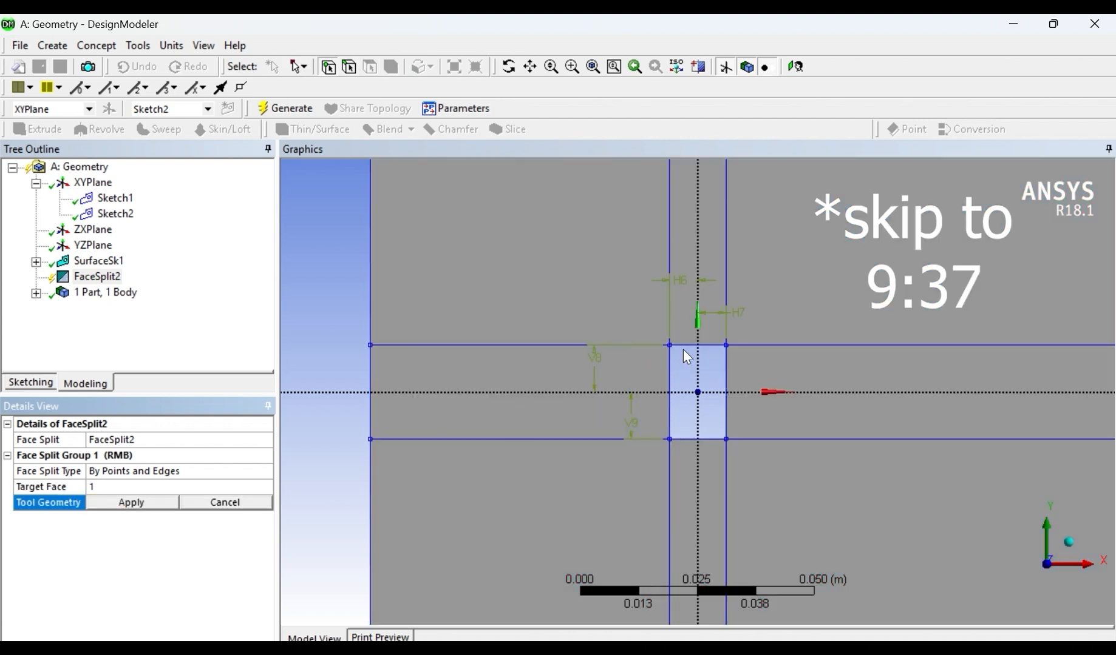
- Set the four corner points of the strip left of the hole as the split's tool geometry and generate it
click(669, 345)
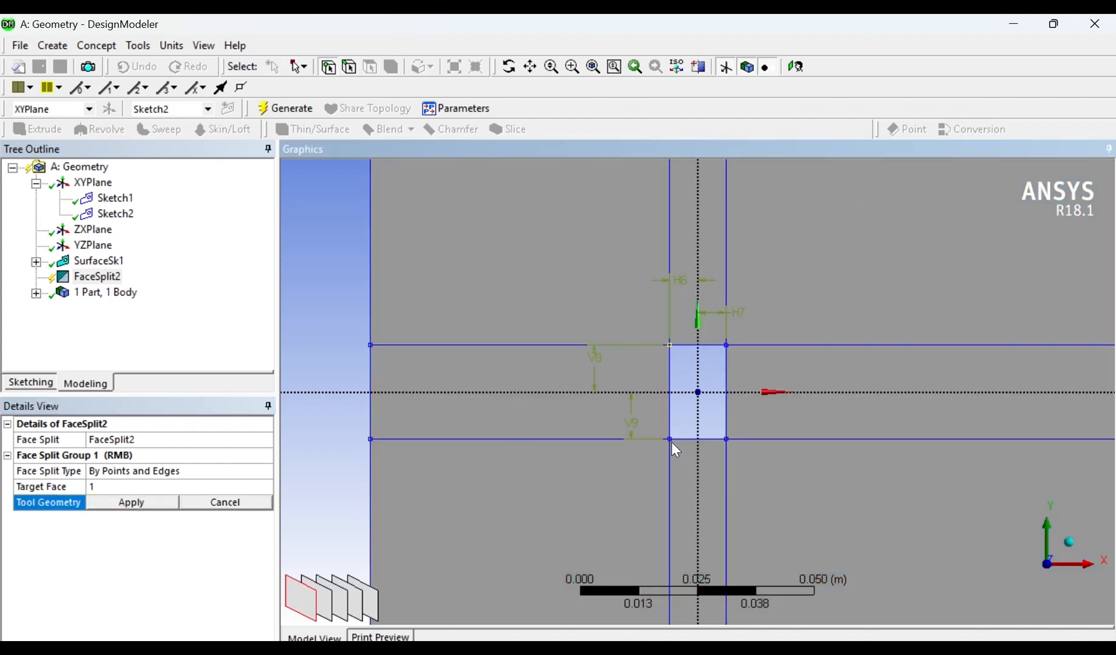
click(670, 441)
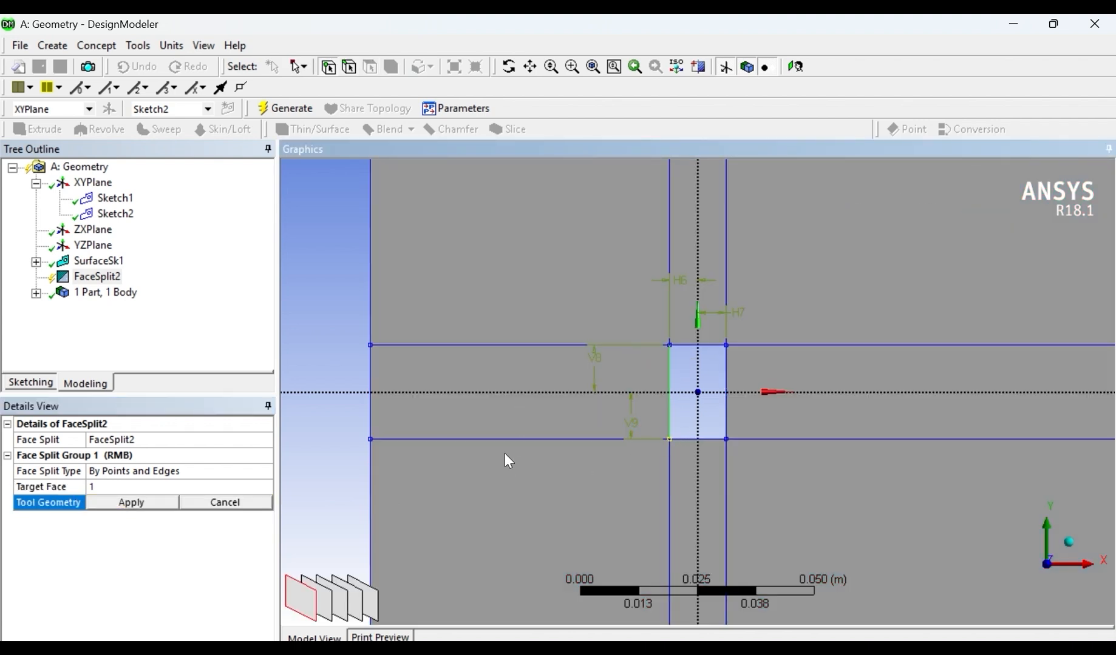
click(371, 440)
ctrl+click(371, 358)
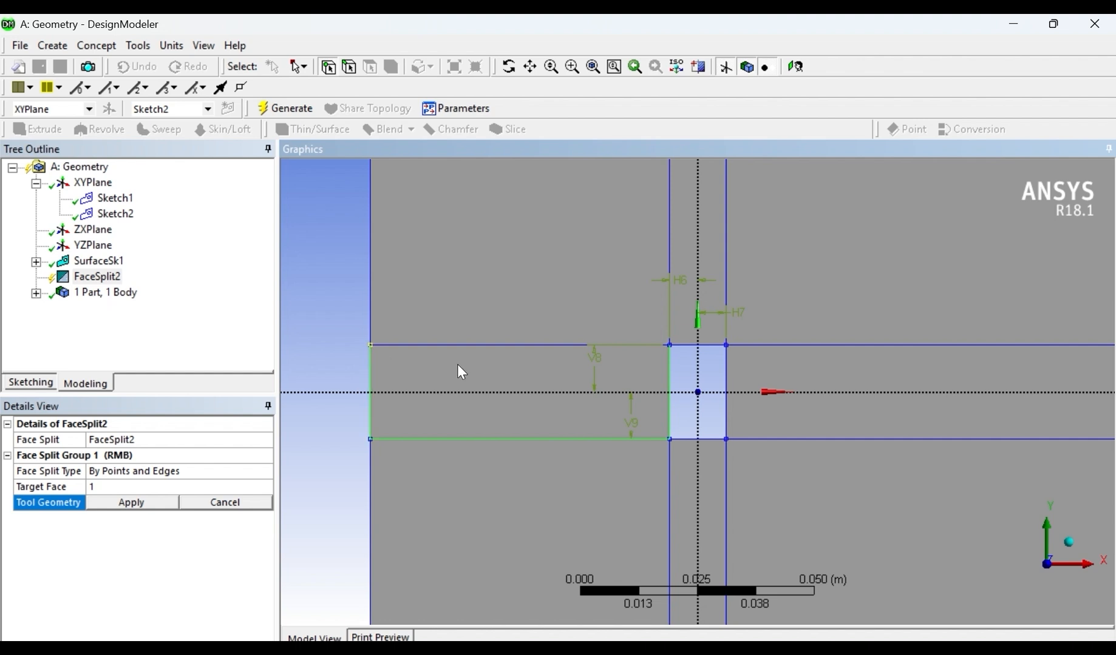
ctrl+click(670, 352)
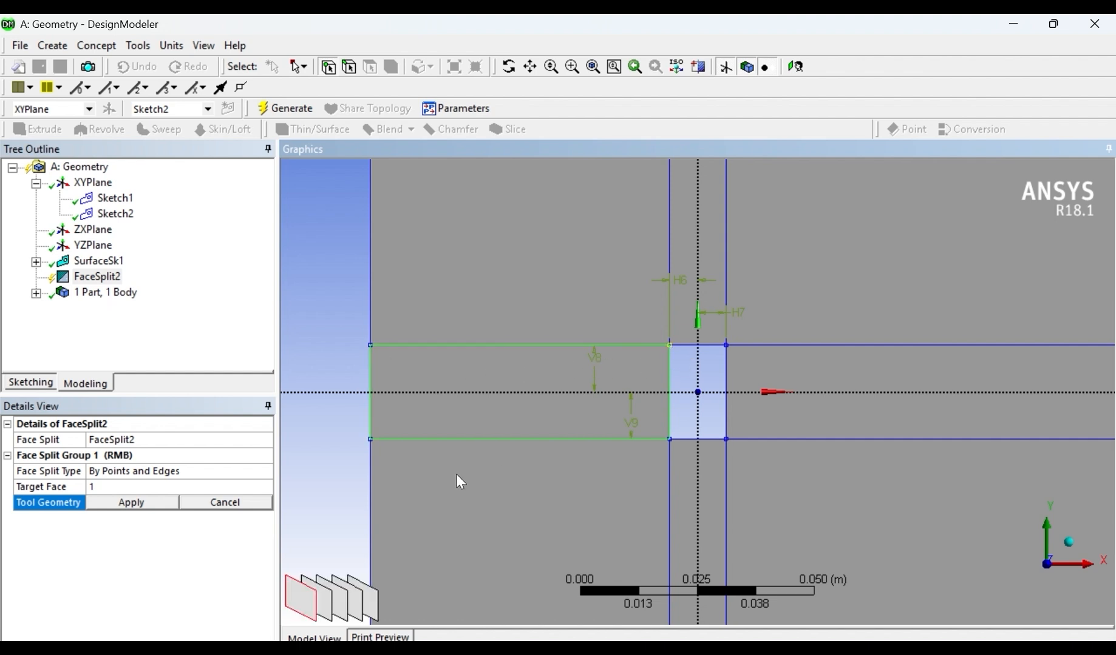
click(135, 504)
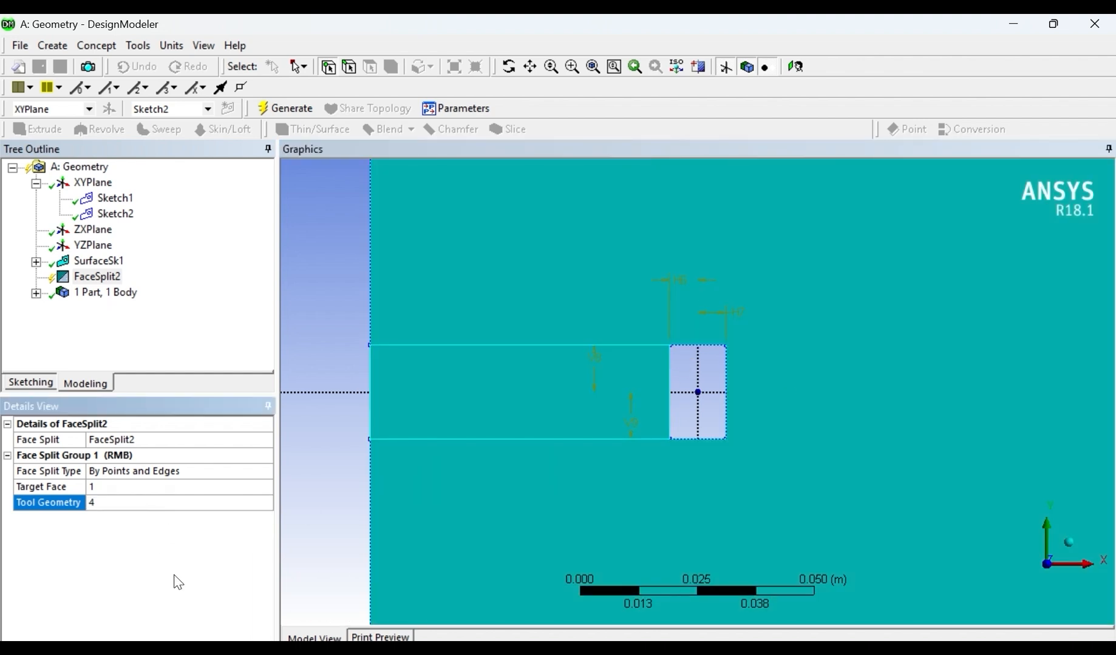
click(98, 277)
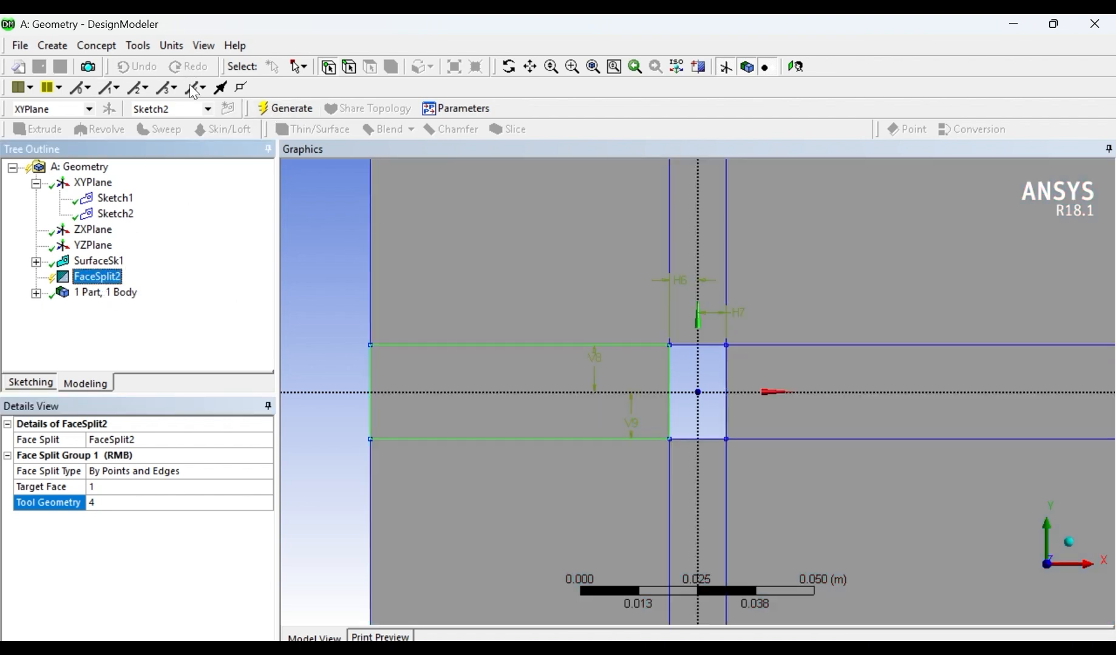
click(96, 46)
mouse_move(135, 47)
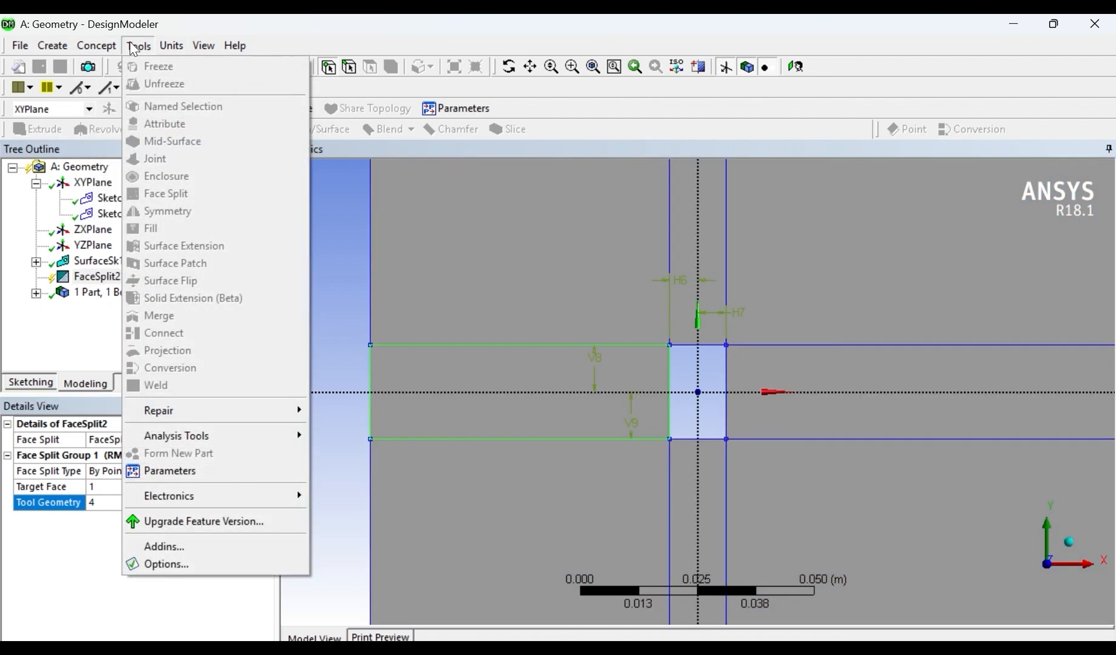
click(23, 340)
click(289, 104)
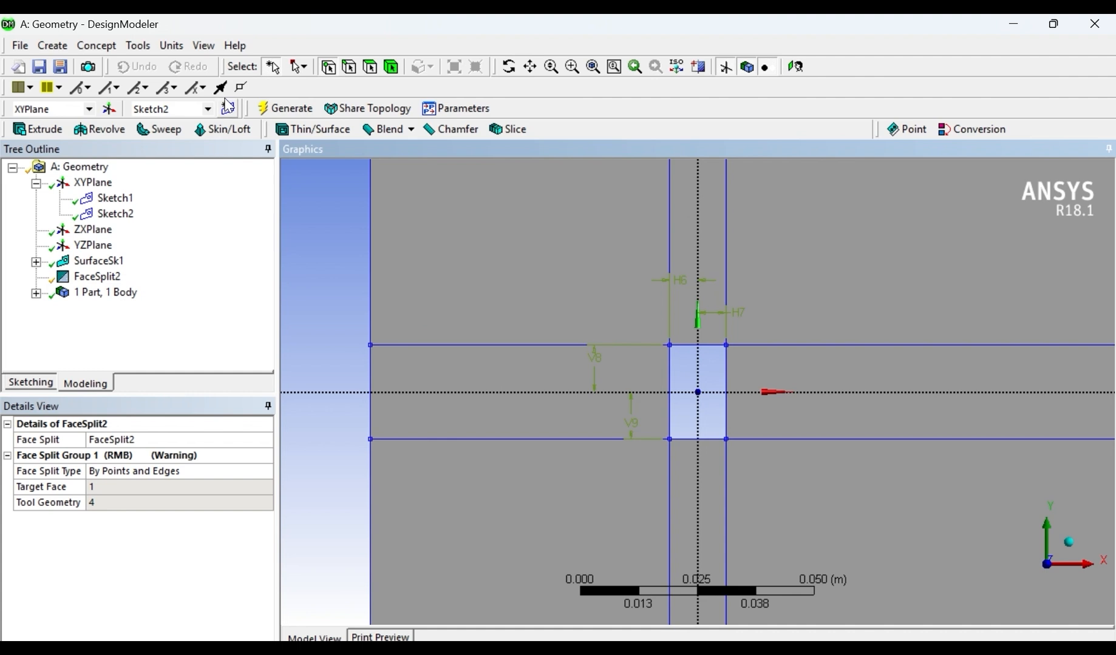
- Create another Face Split by points and edges with the large remaining face around the hole as its target face
click(96, 45)
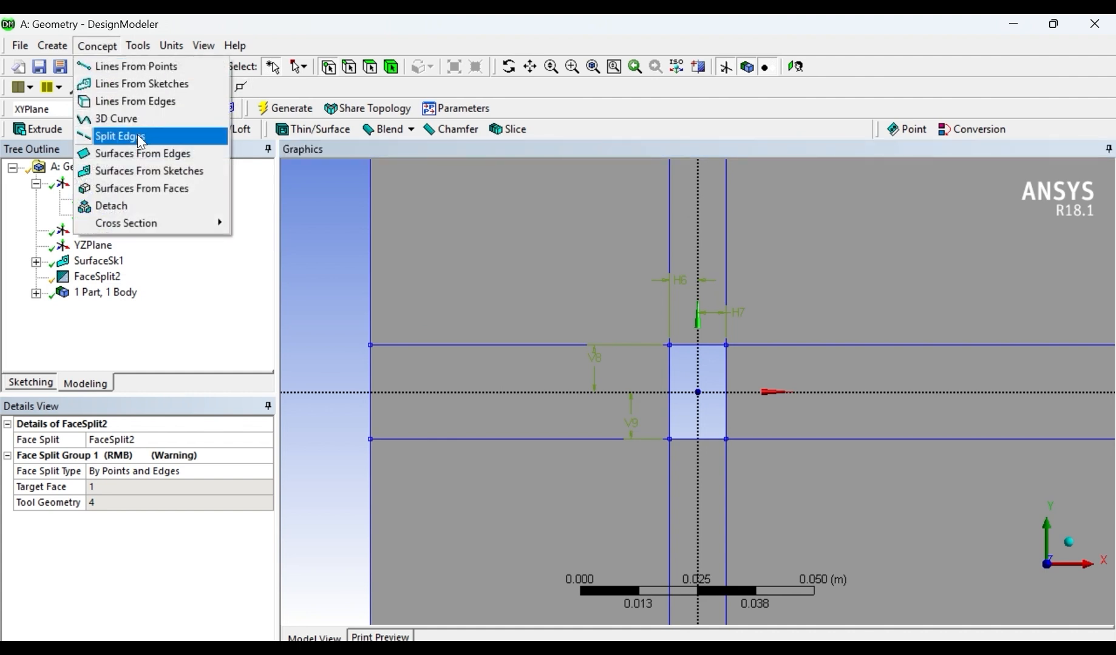
mouse_move(139, 46)
click(162, 193)
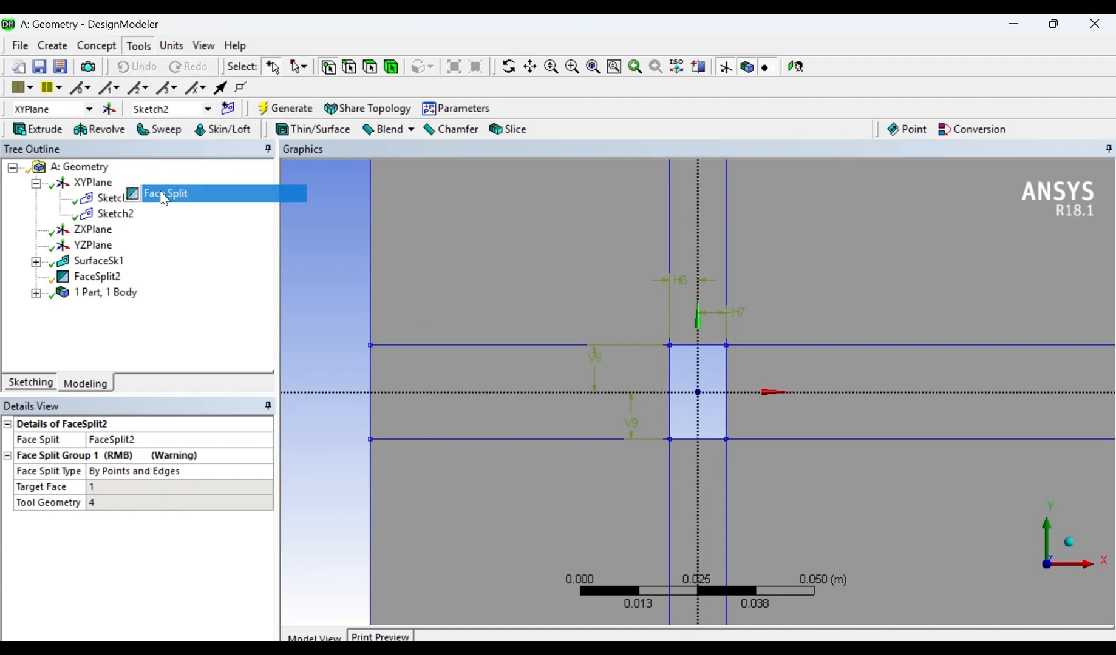
click(814, 294)
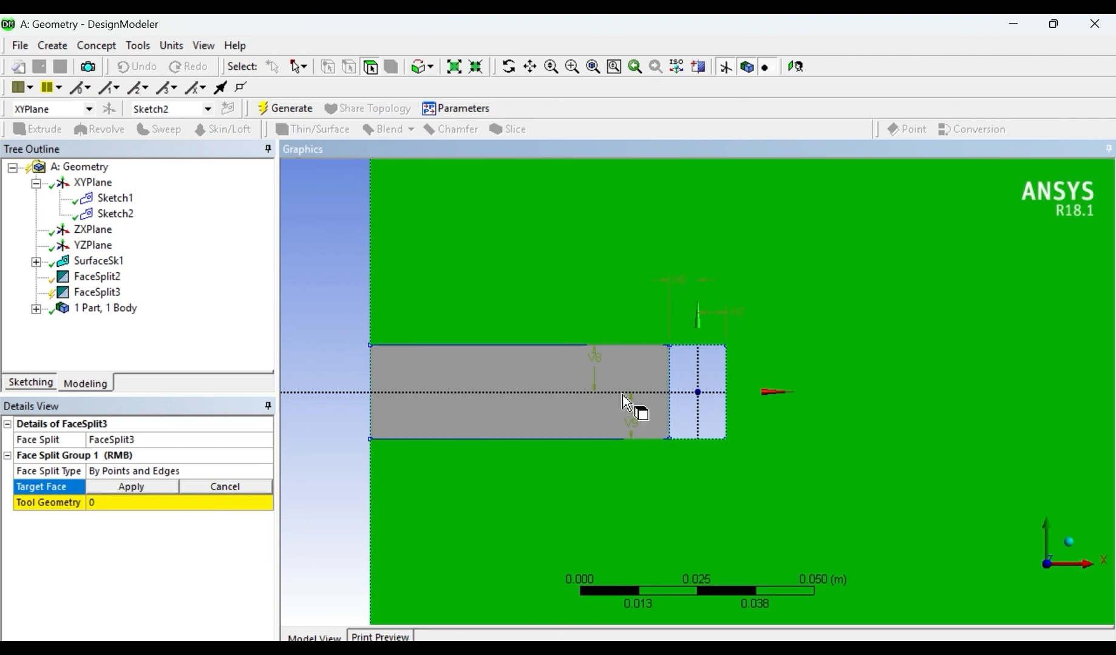
click(139, 489)
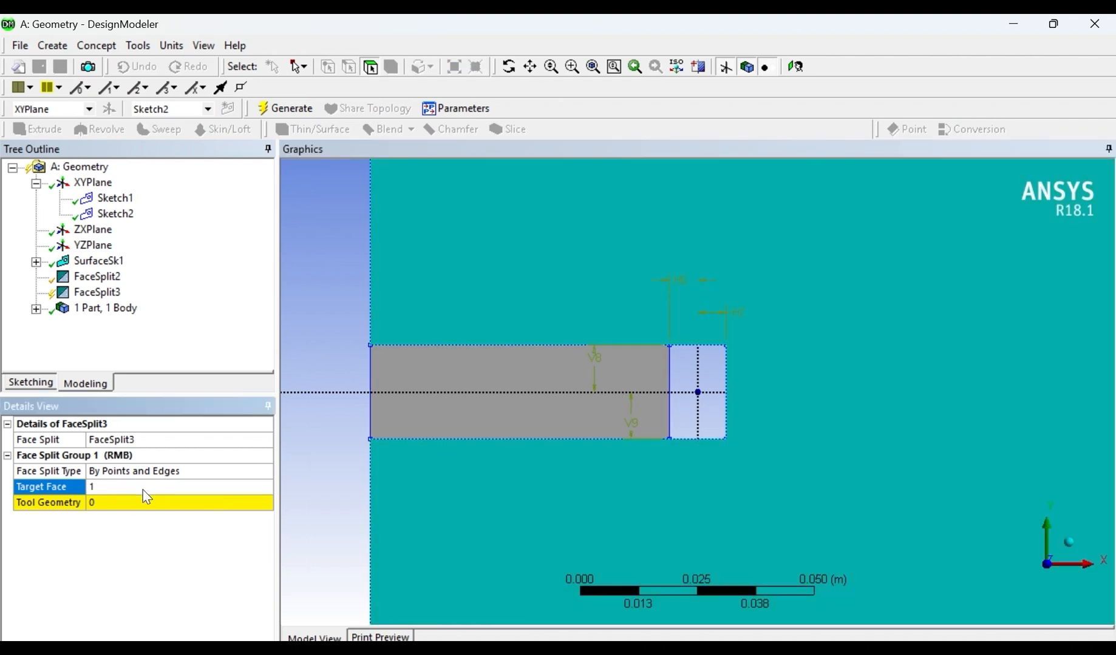
- Set the four corner points of the strip right of the hole as the tool geometry and generate the split
click(111, 507)
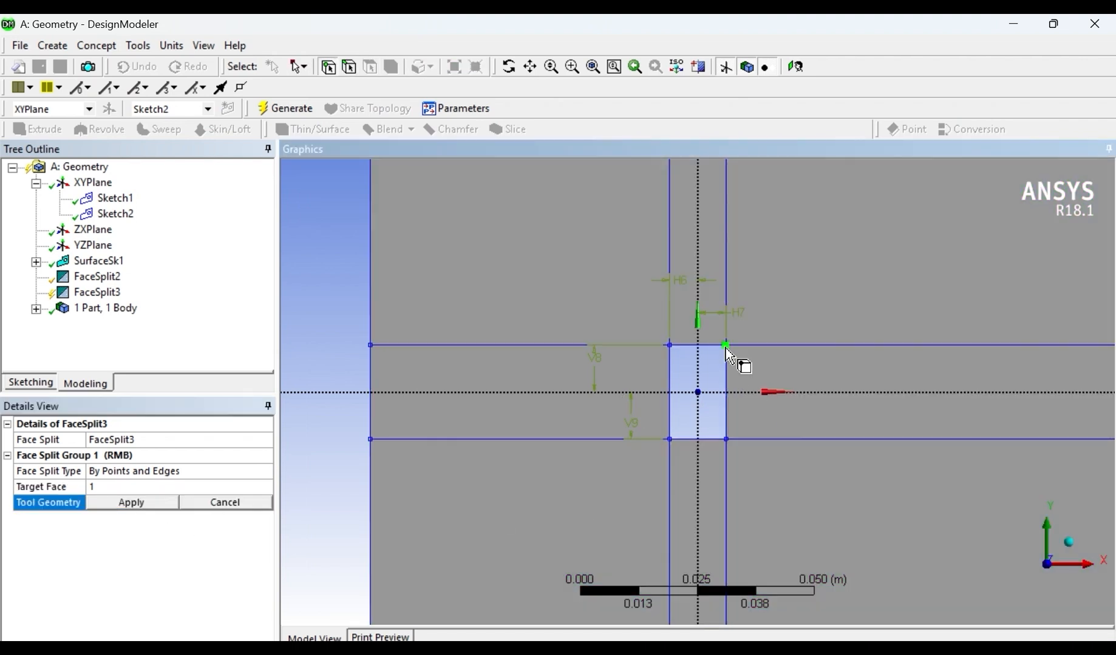
click(728, 440)
scroll(804, 475, down, 5)
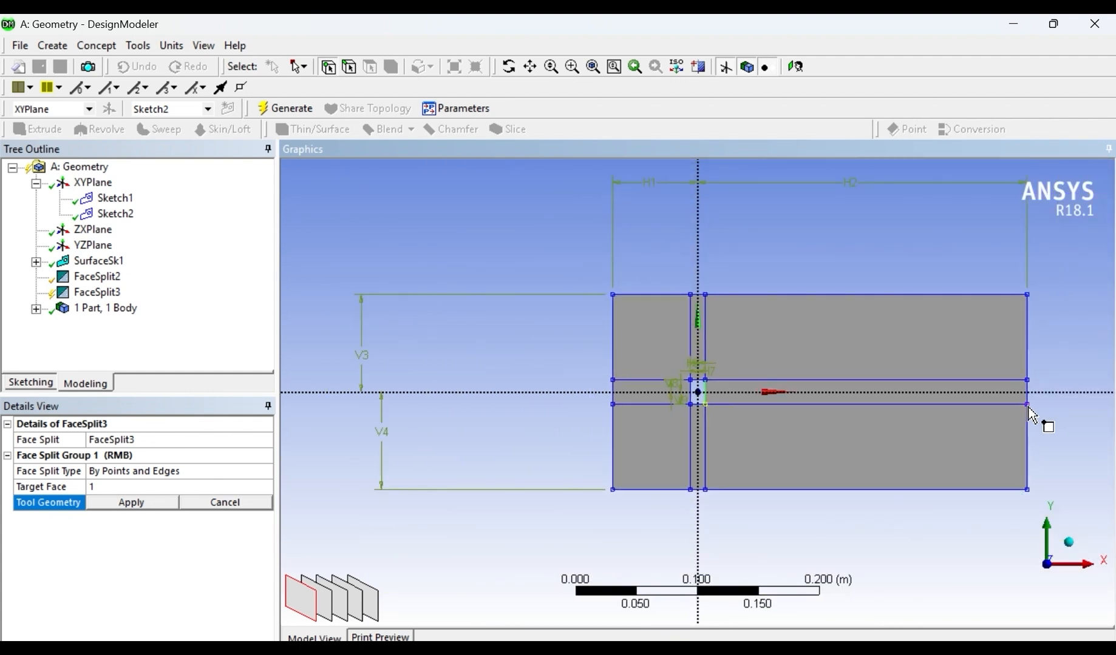
ctrl+click(1025, 404)
ctrl+click(1028, 392)
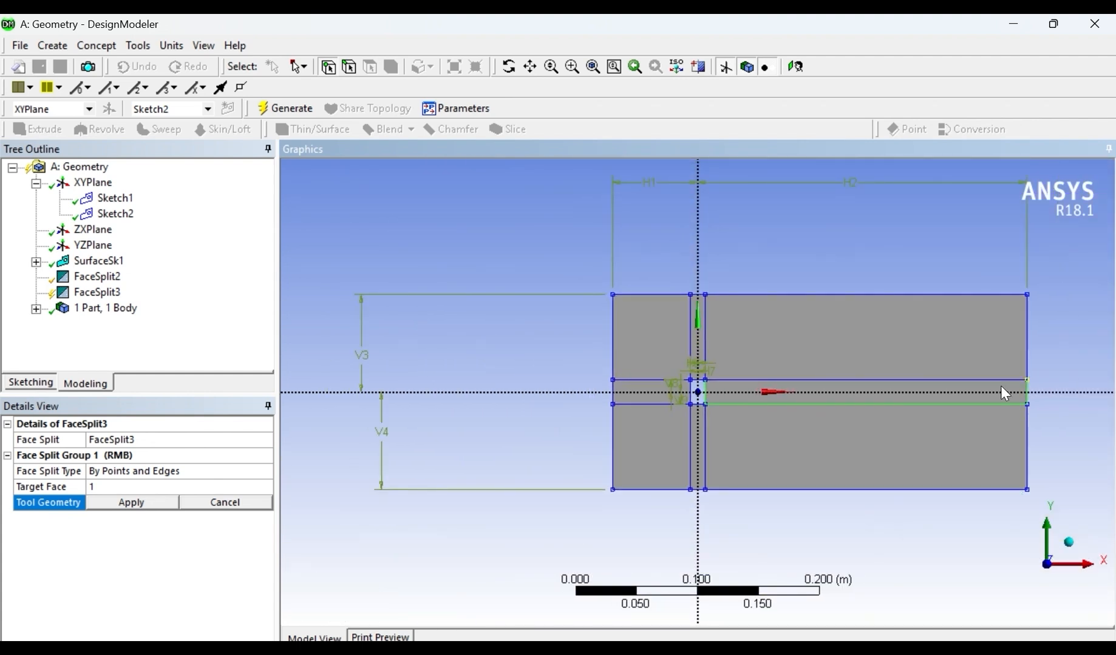
ctrl+click(707, 382)
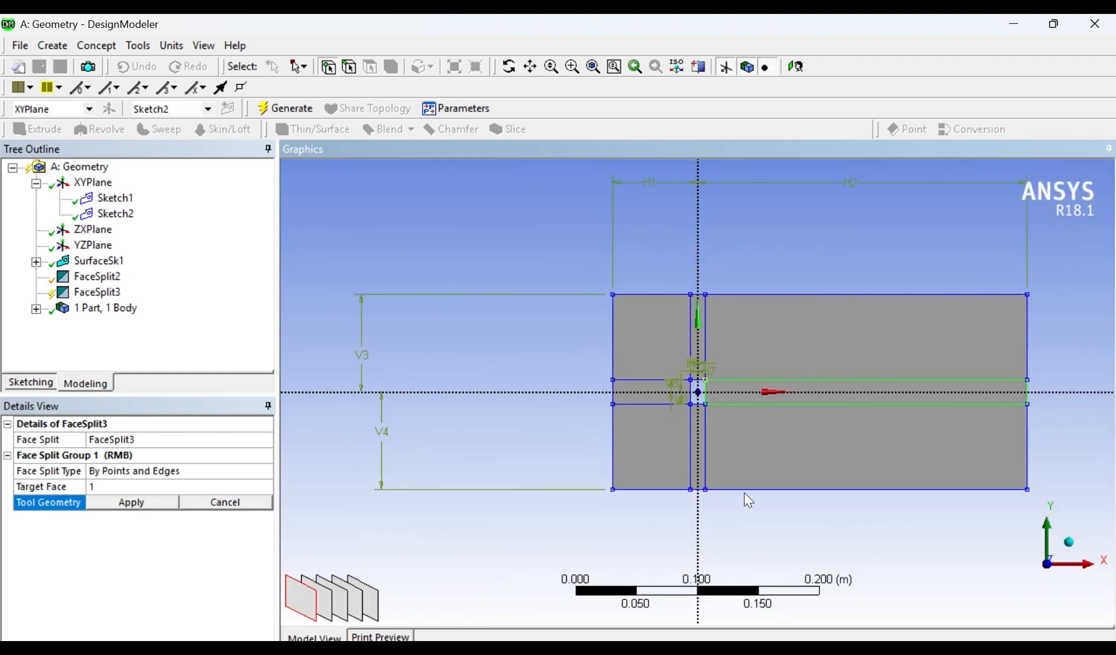
click(131, 504)
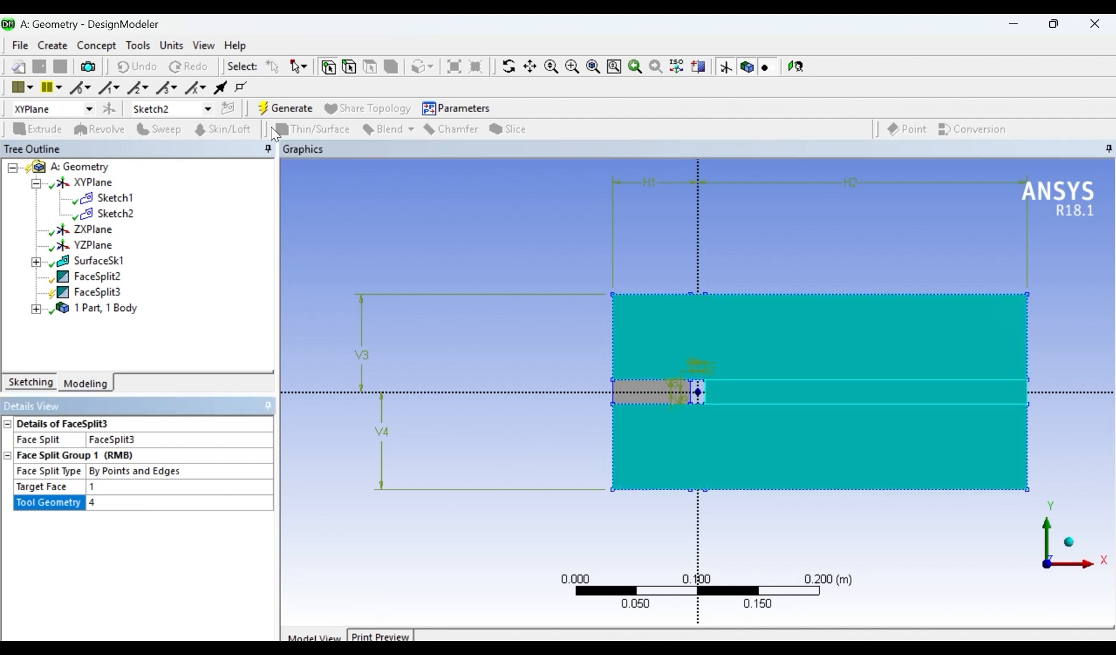
click(286, 108)
scroll(698, 373, up, 3)
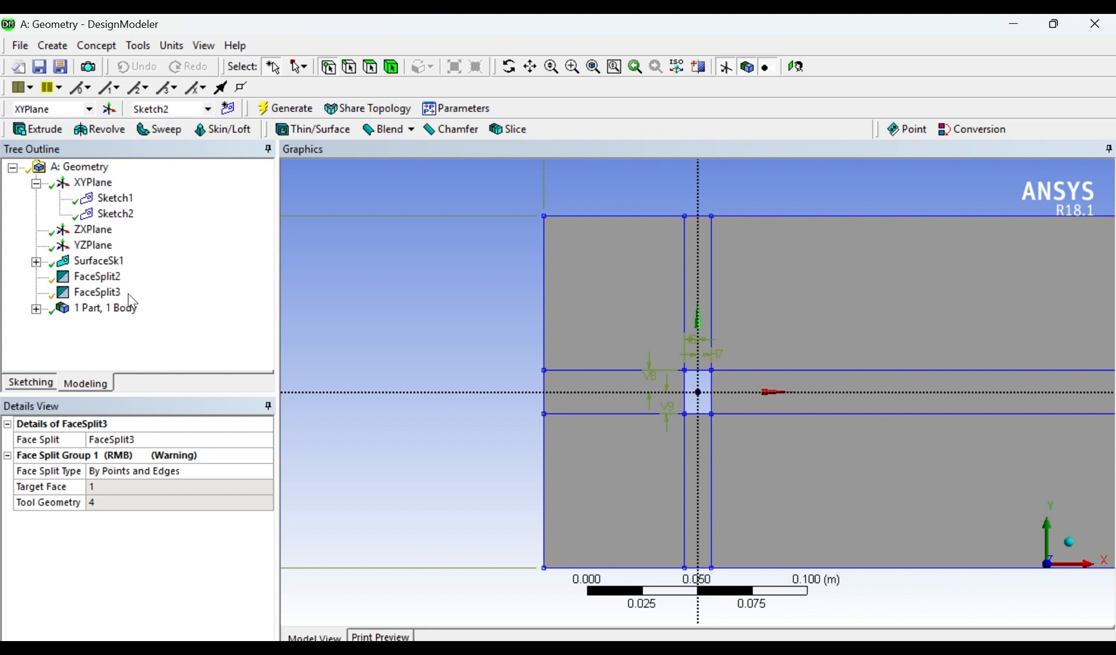
- Create another Face Split by points and edges with the upper face above the horizontal strips as its target face
click(96, 45)
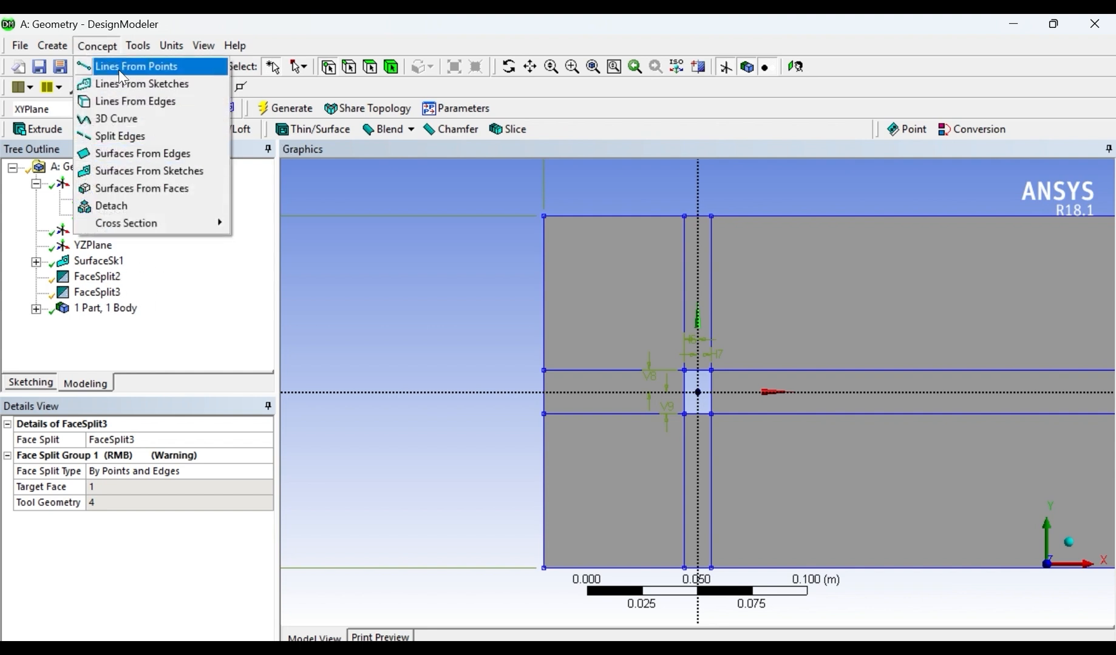
mouse_move(138, 45)
click(159, 193)
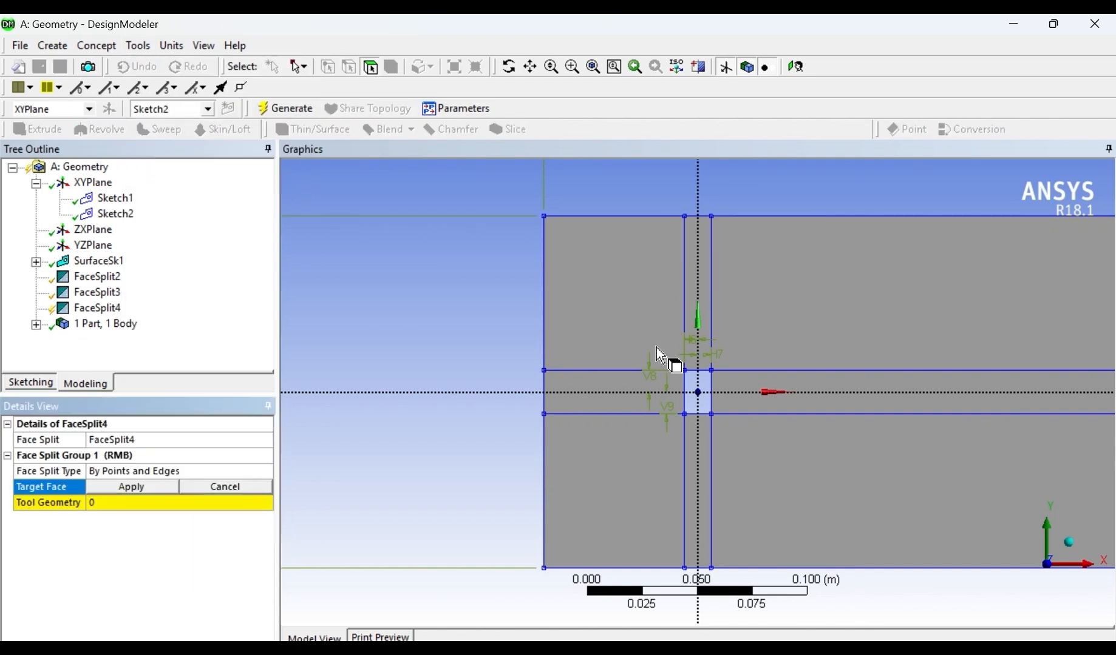
click(684, 217)
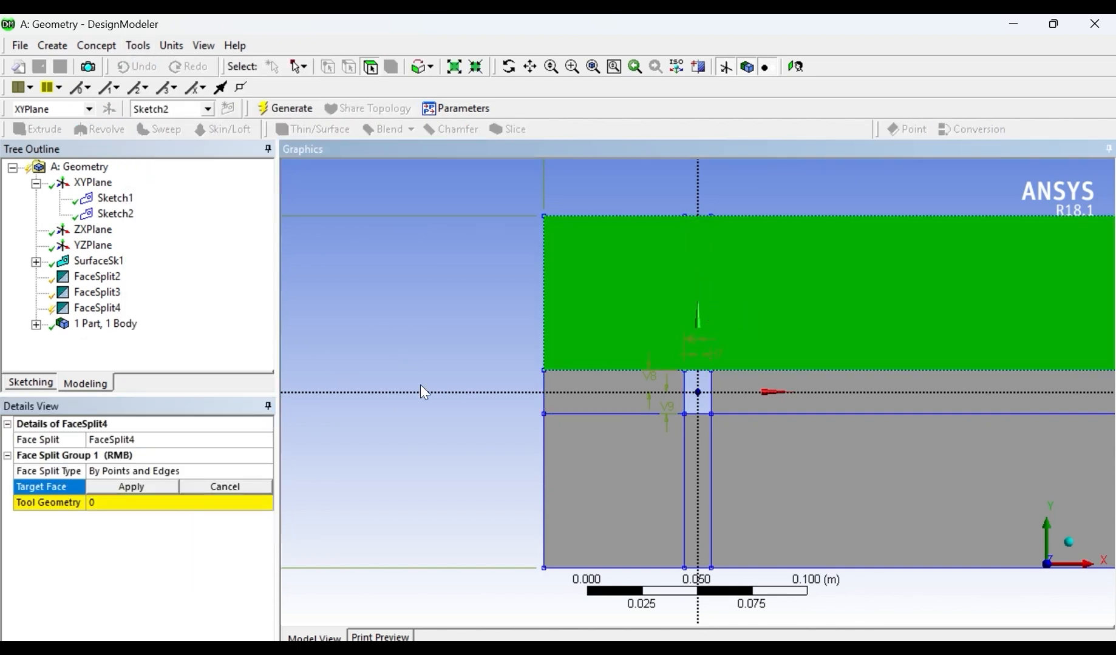
click(132, 488)
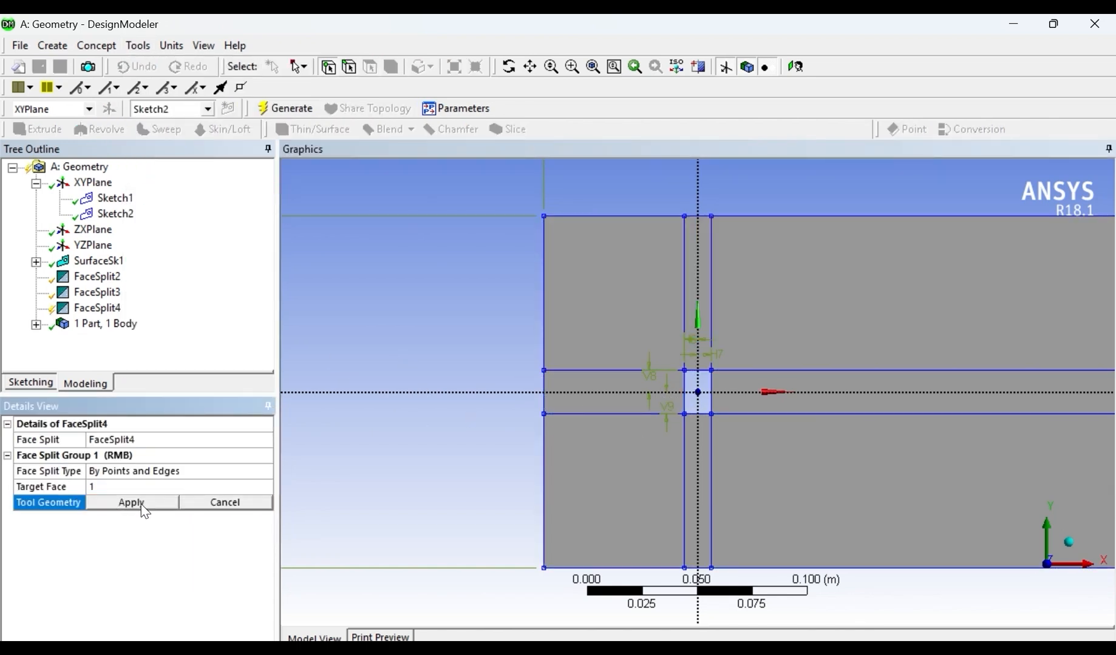
- Set the four corner points of the narrow strip above the hole as the tool geometry and generate the split
click(685, 218)
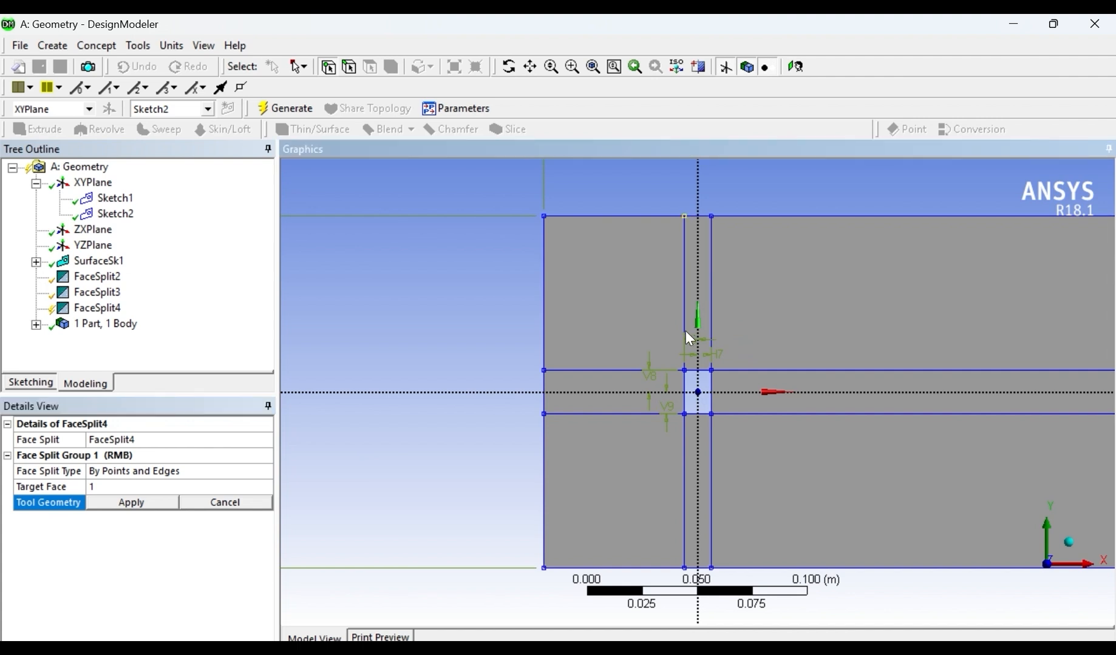
ctrl+click(712, 370)
ctrl+click(710, 220)
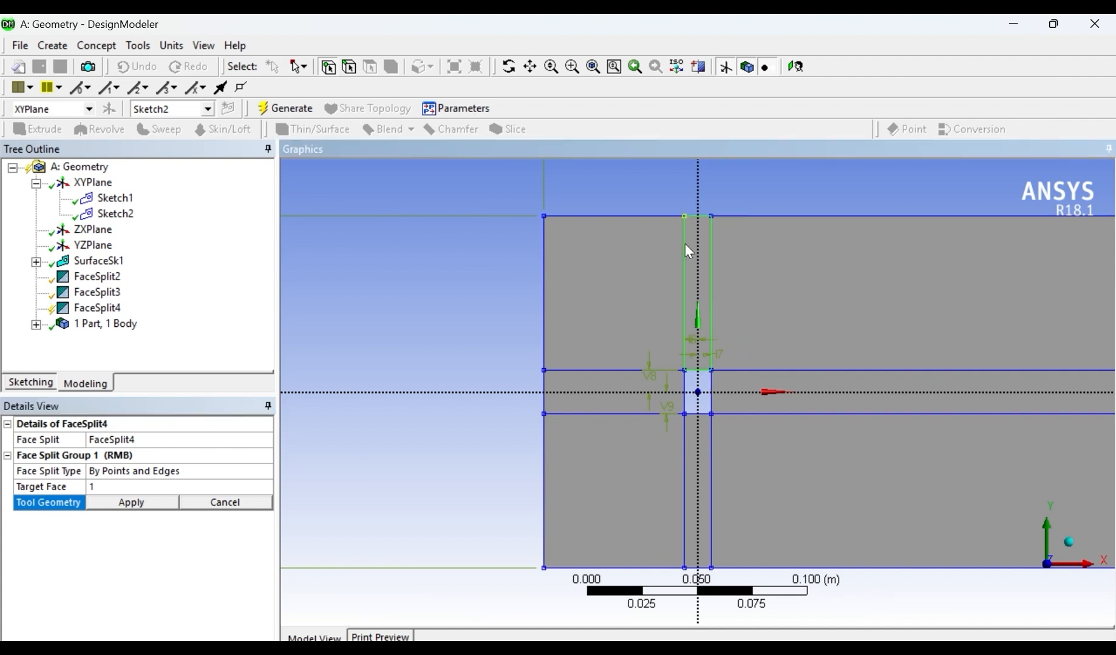
click(122, 509)
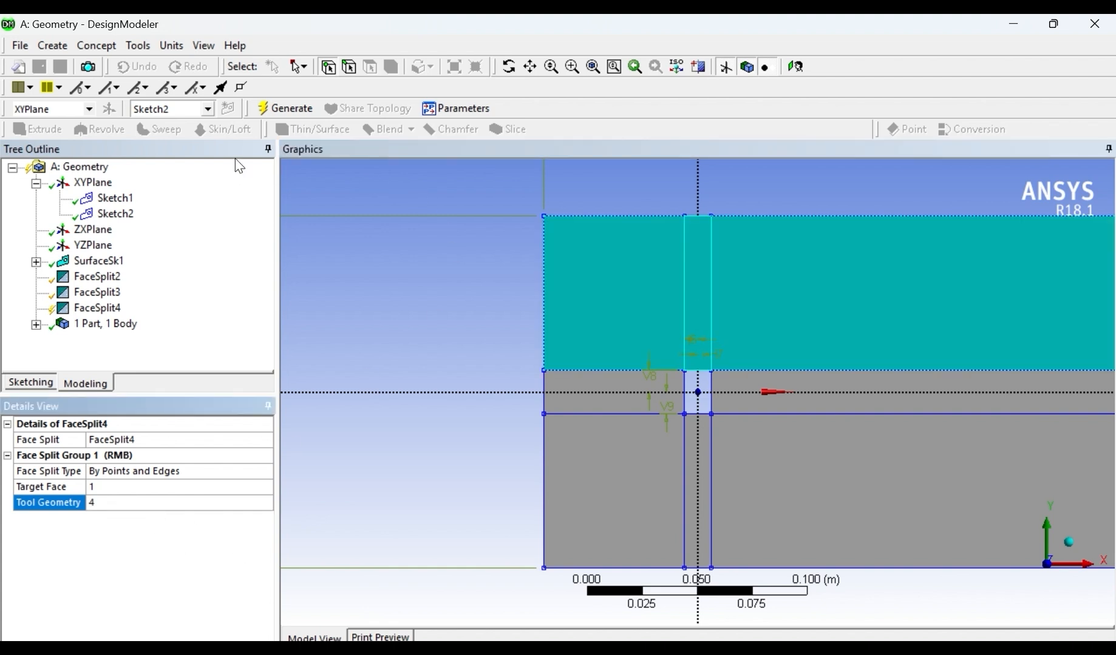
click(284, 110)
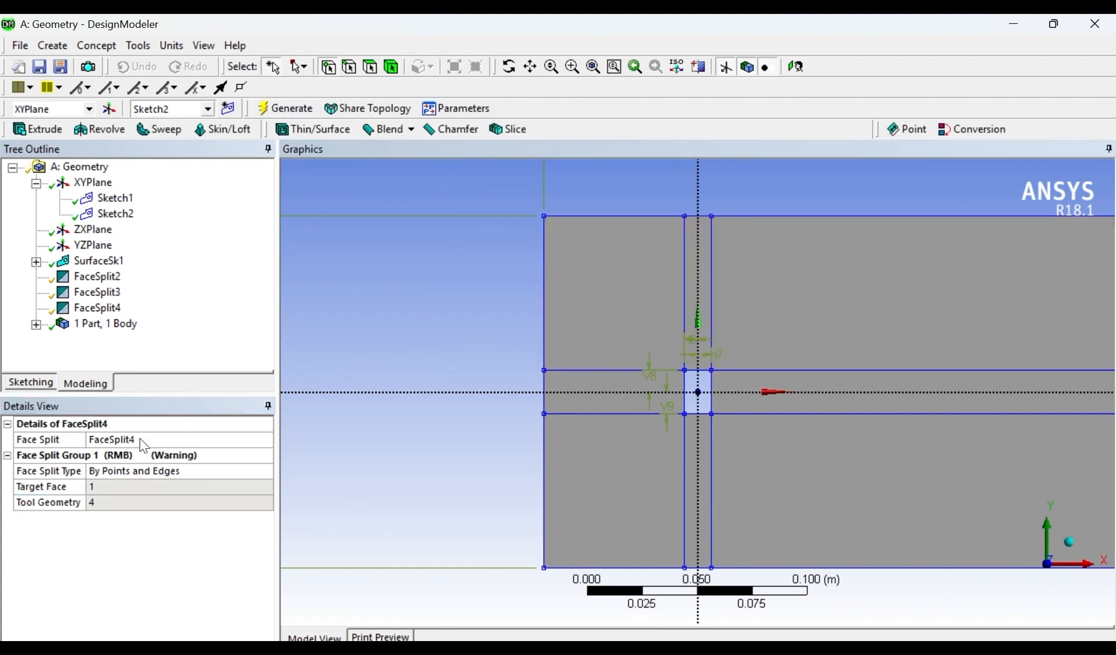
- Create another Face Split by points and edges with the lower face below the horizontal strips as its target face
click(126, 46)
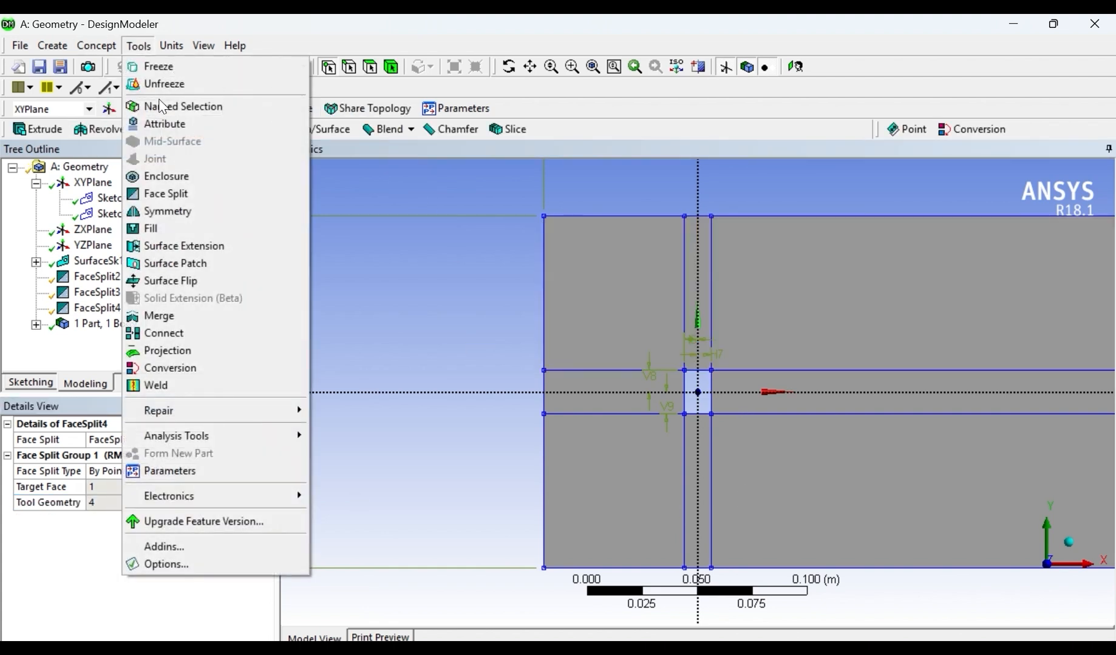
click(178, 197)
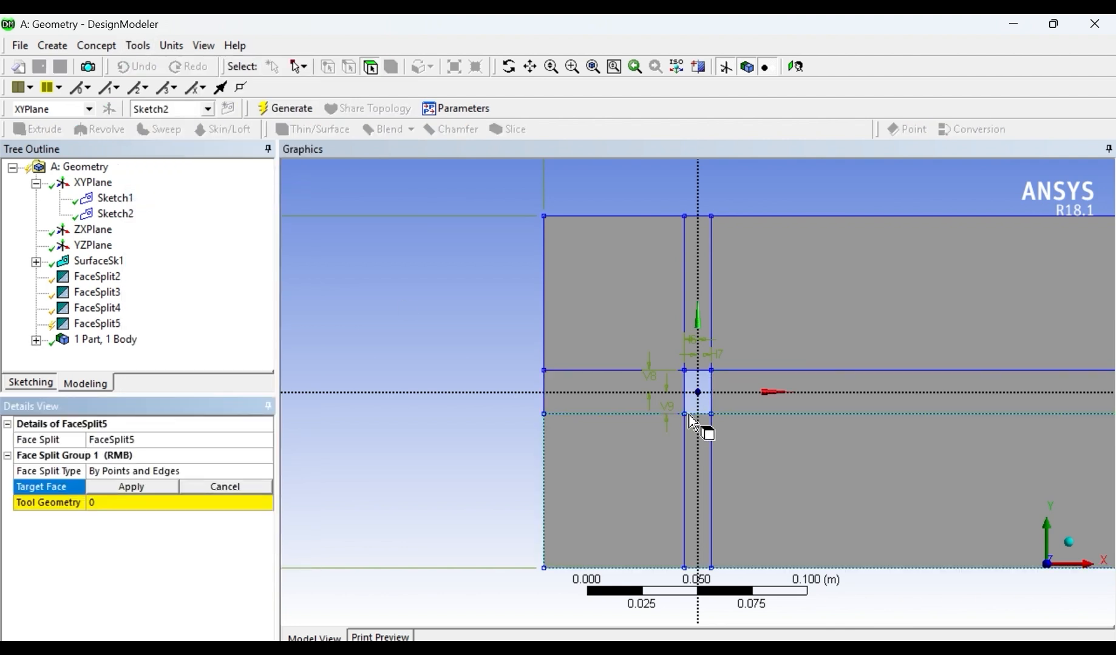
click(670, 483)
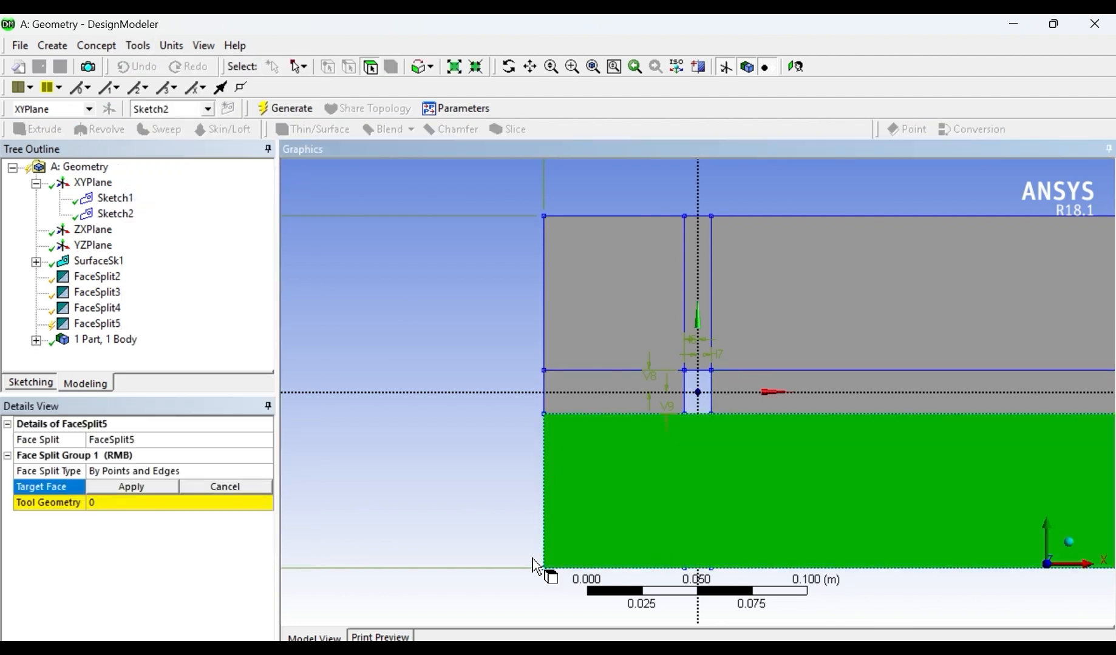
click(139, 488)
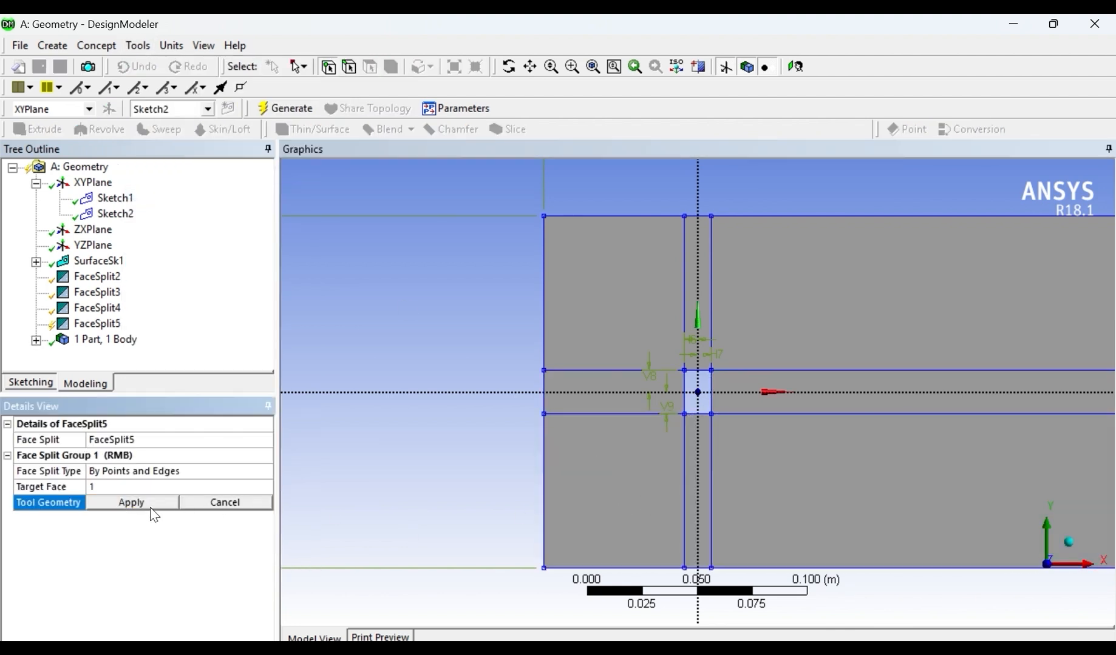
- Set the four corner points of the narrow strip below the hole as the tool geometry, generate the split, and switch to face selection
click(686, 414)
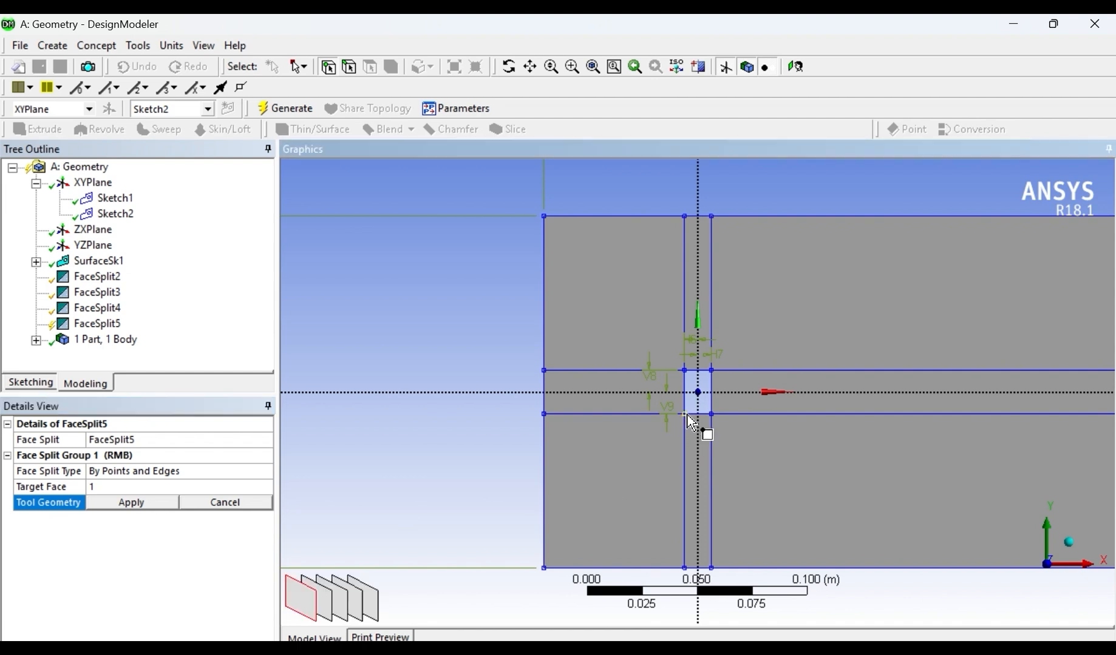
click(684, 568)
ctrl+click(709, 568)
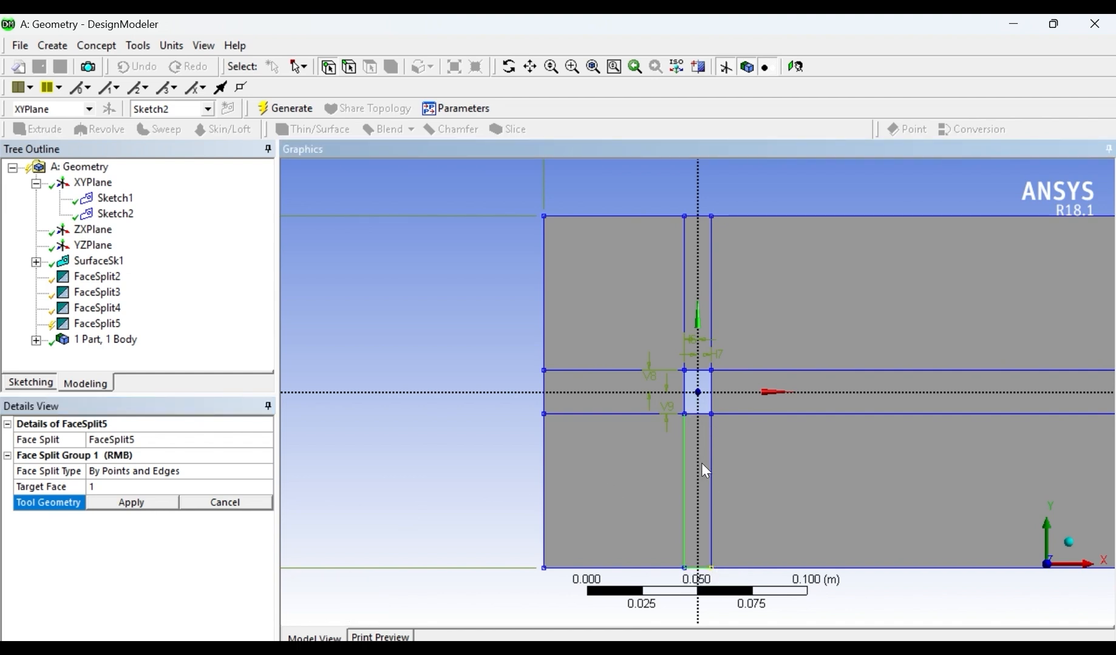
ctrl+click(712, 418)
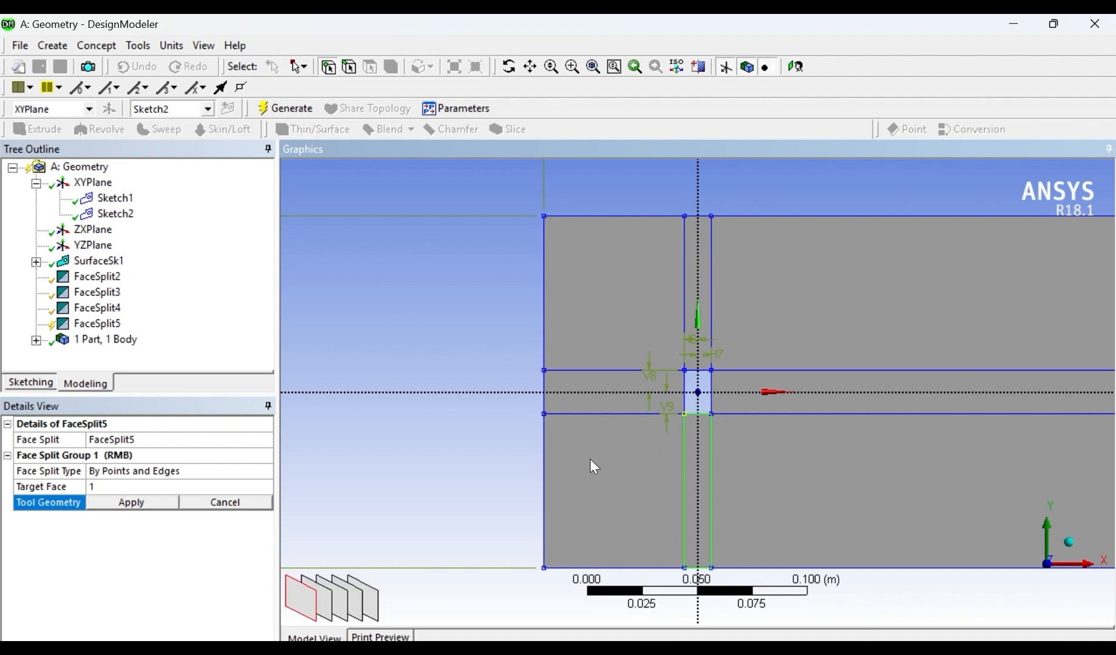
click(131, 503)
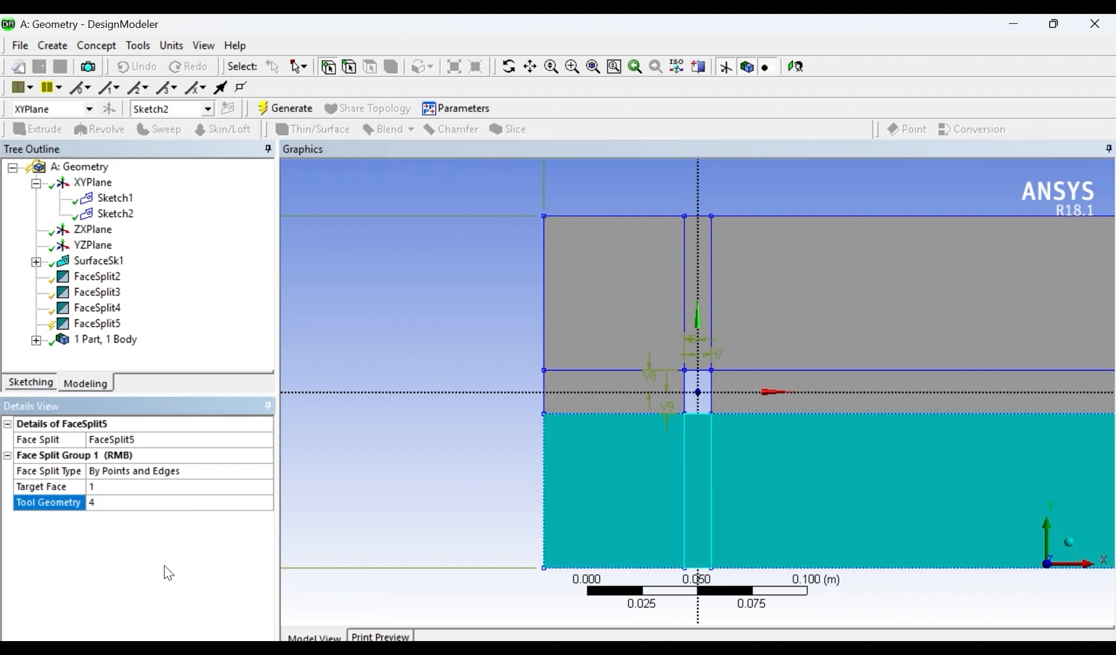
click(285, 108)
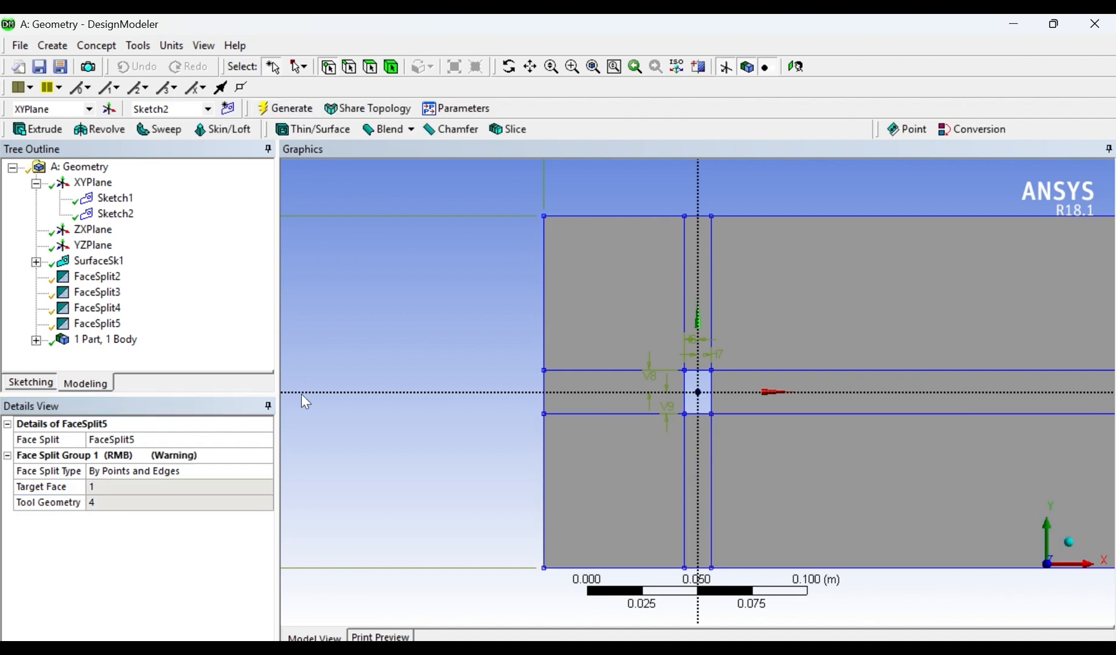
click(370, 68)
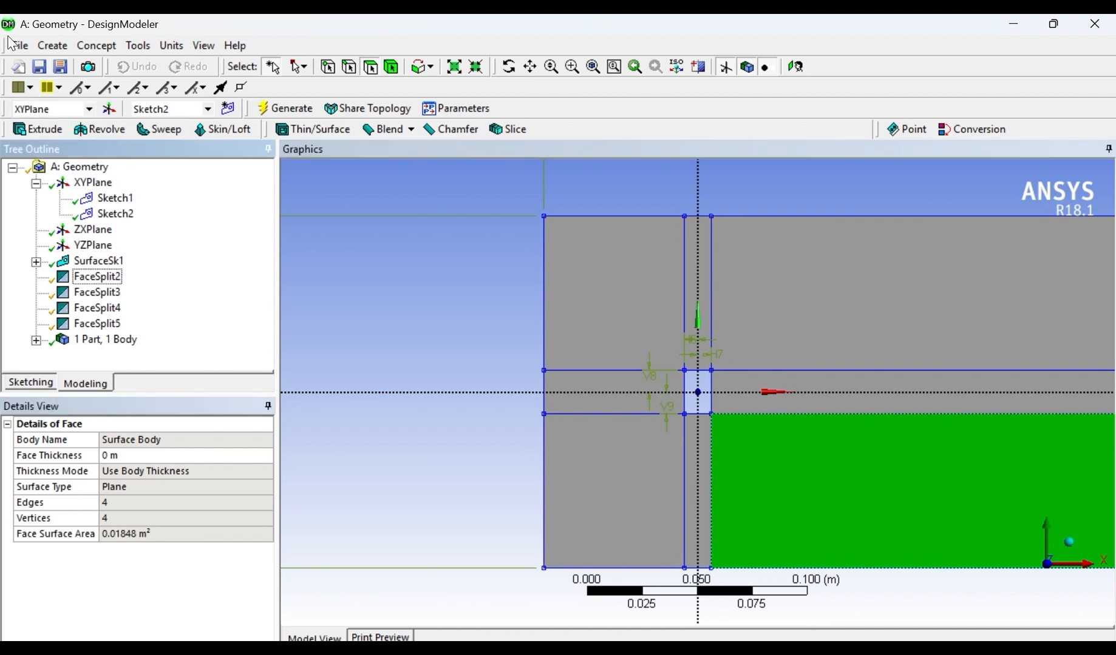
- Save the project with the finished face splits and clear the face selection
click(38, 66)
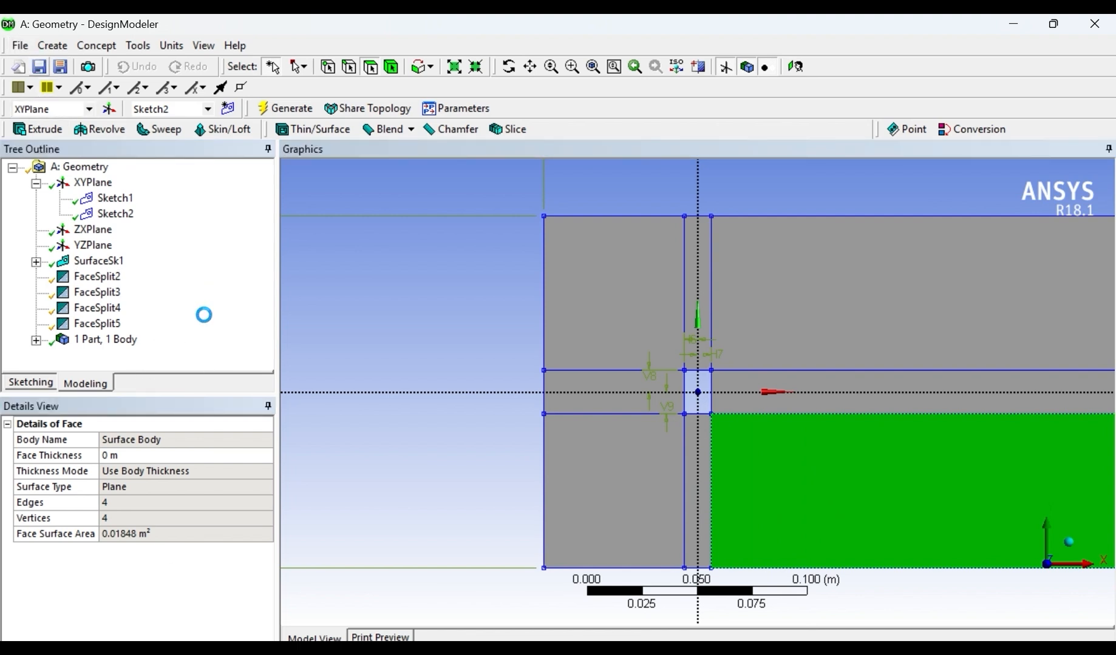
click(458, 316)
scroll(966, 548, down, 5)
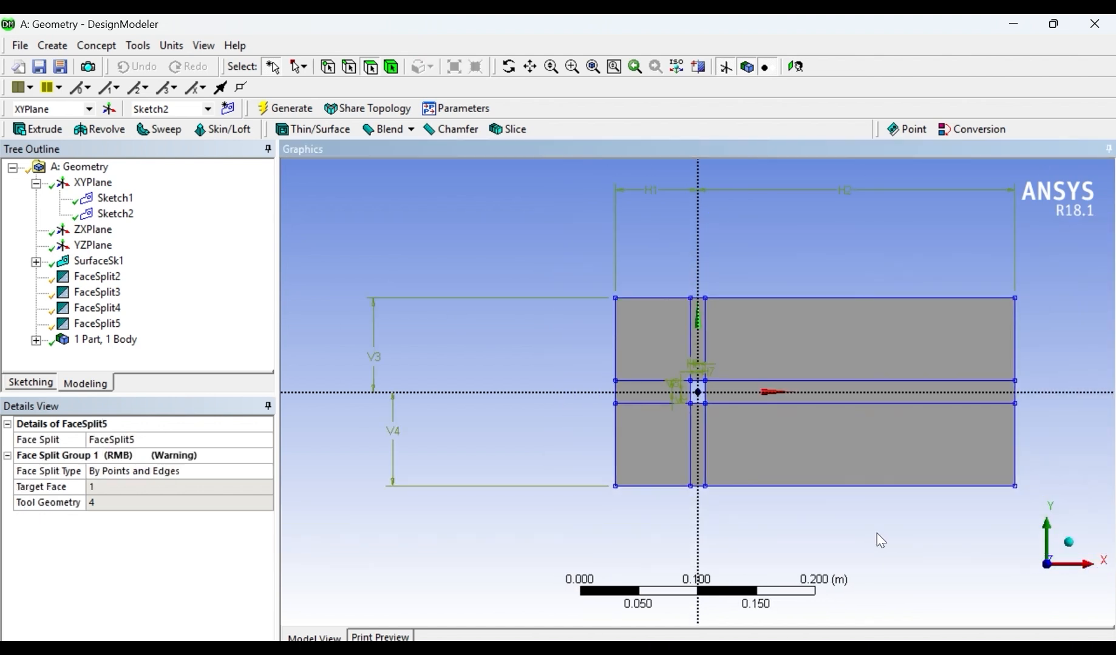
scroll(1053, 397, up, 3)
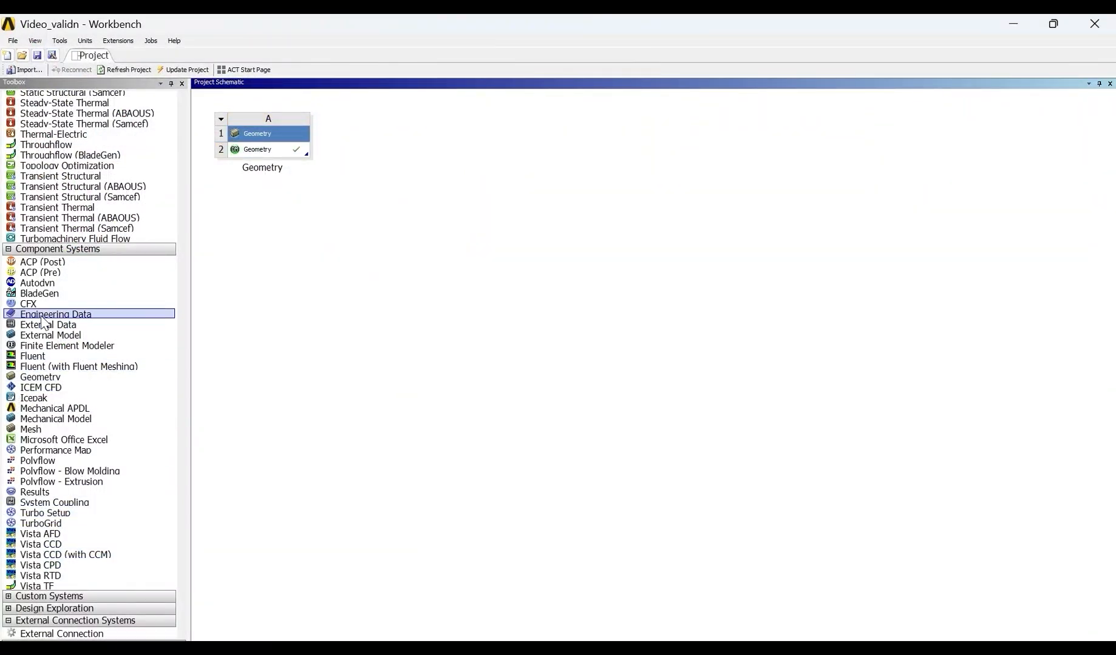
- In Workbench, add a standalone Mesh component system and link the existing geometry to its Geometry cell
scroll(51, 564, up, 9)
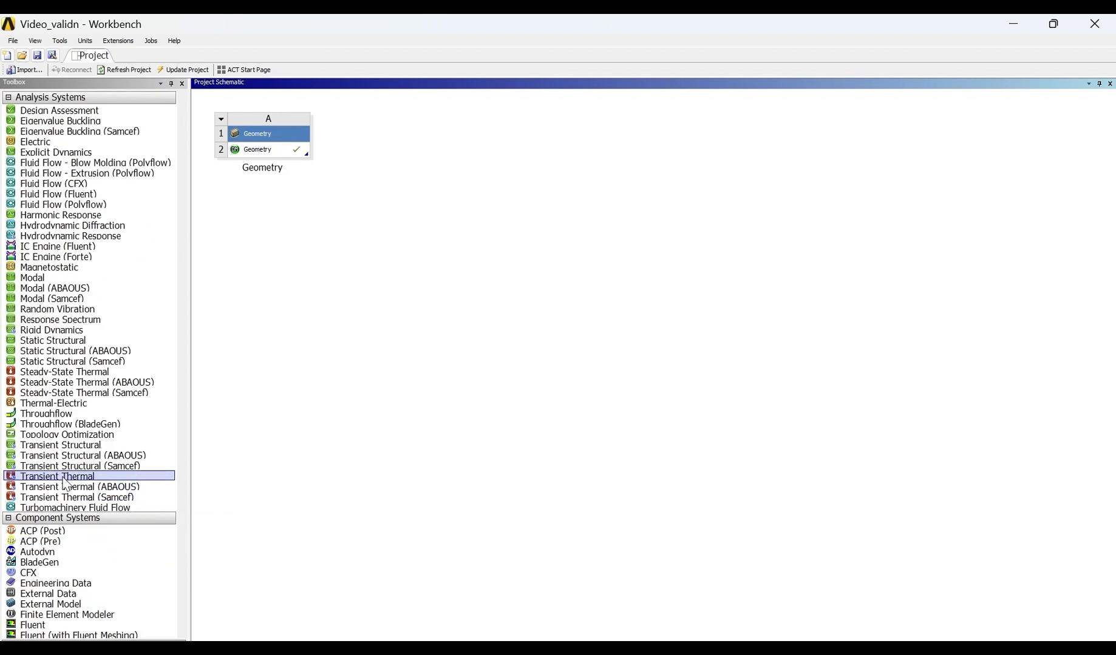
scroll(91, 479, down, 9)
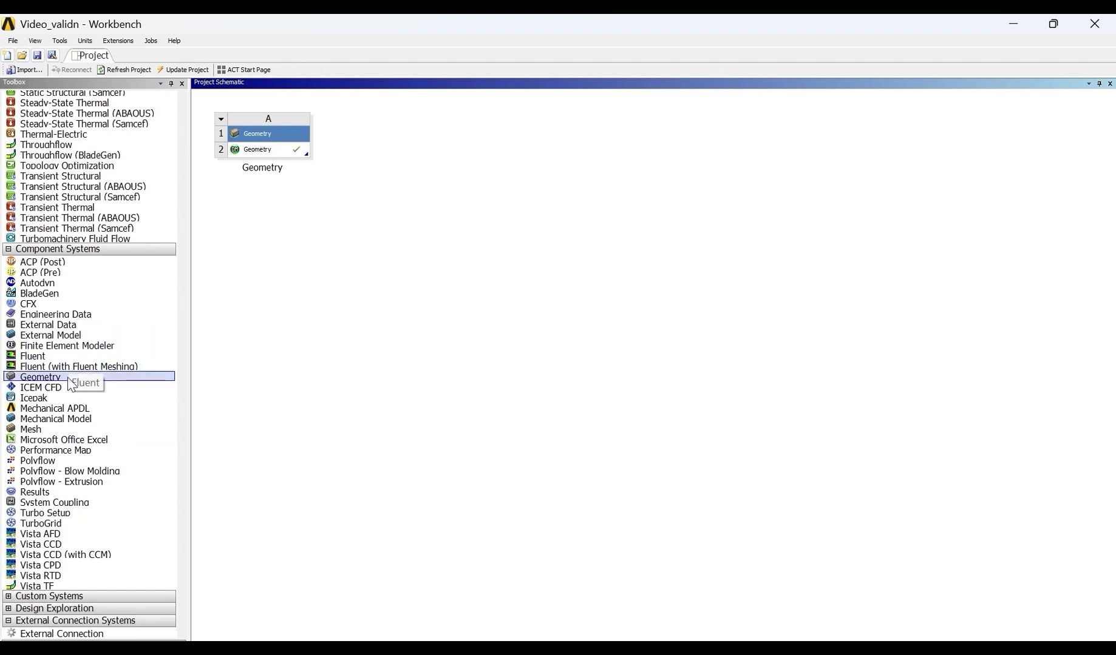
drag(64, 428, 431, 170)
click(542, 322)
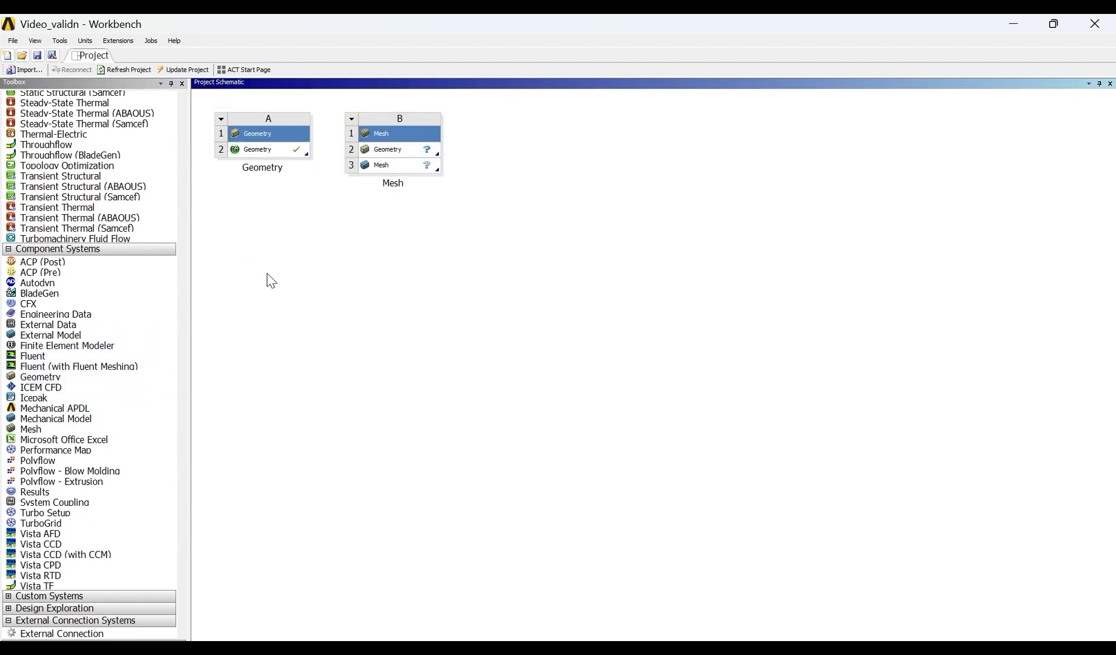
drag(266, 153, 366, 149)
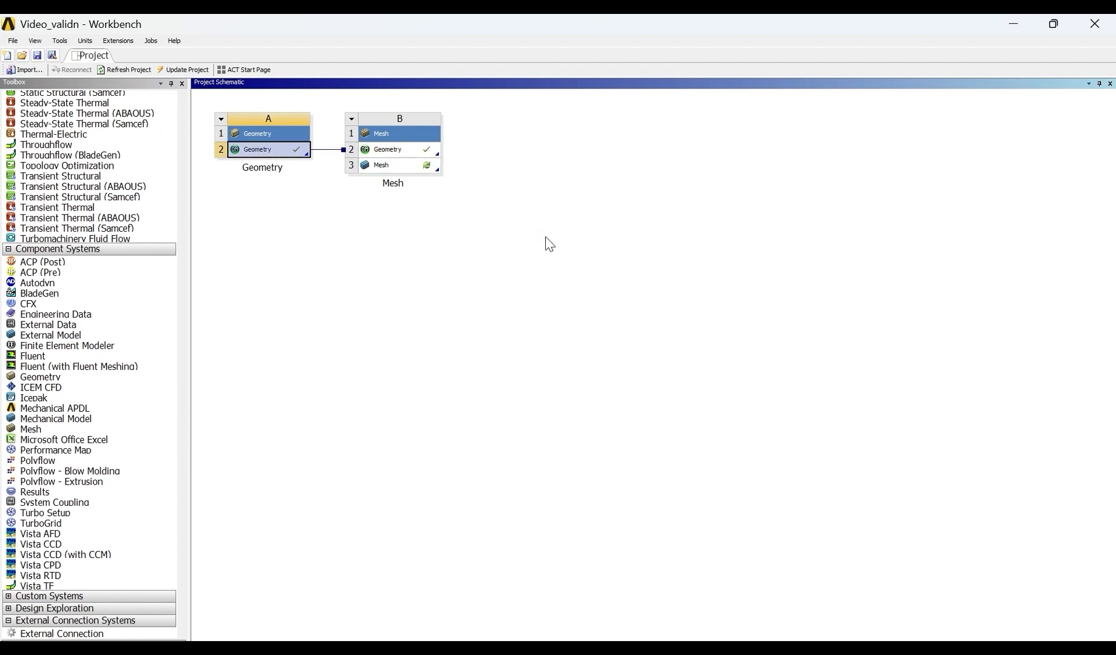
- Open the Mesh cell of the new mesh system for editing in the Meshing application
click(395, 167)
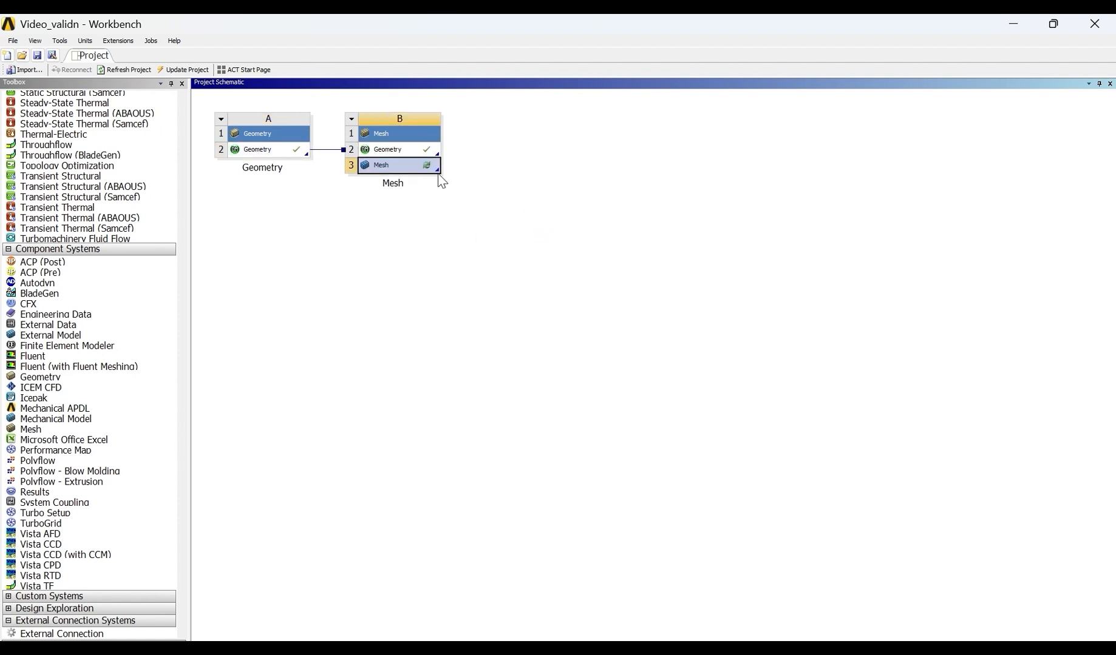
right_click(420, 170)
click(434, 177)
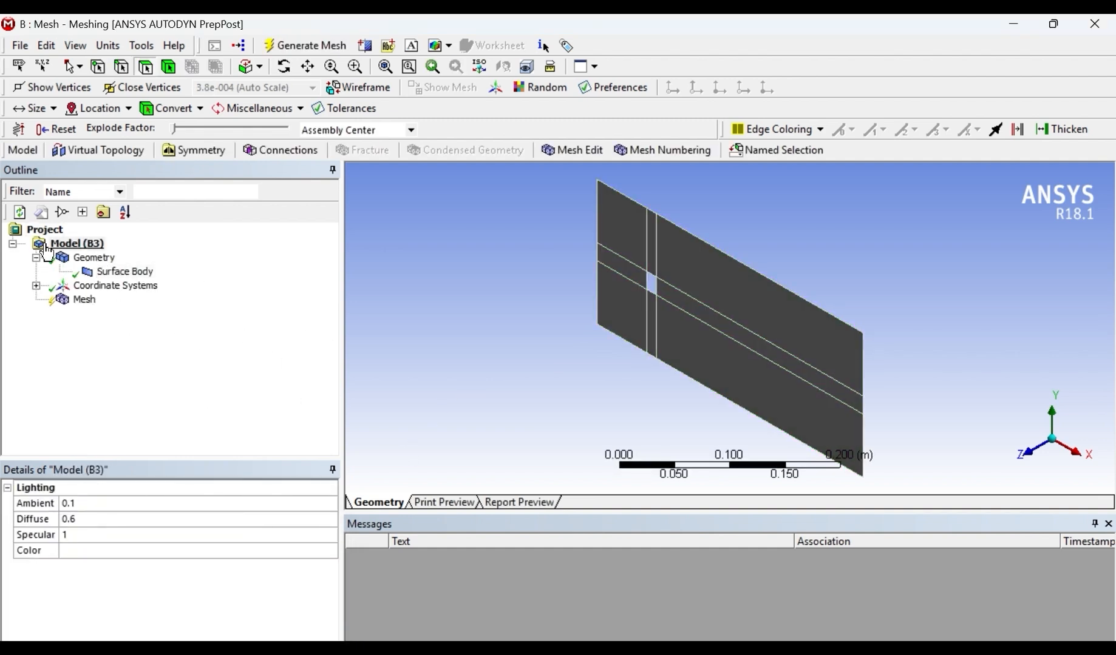
- Orient the model along +Z and generate a mesh with the default settings
click(89, 248)
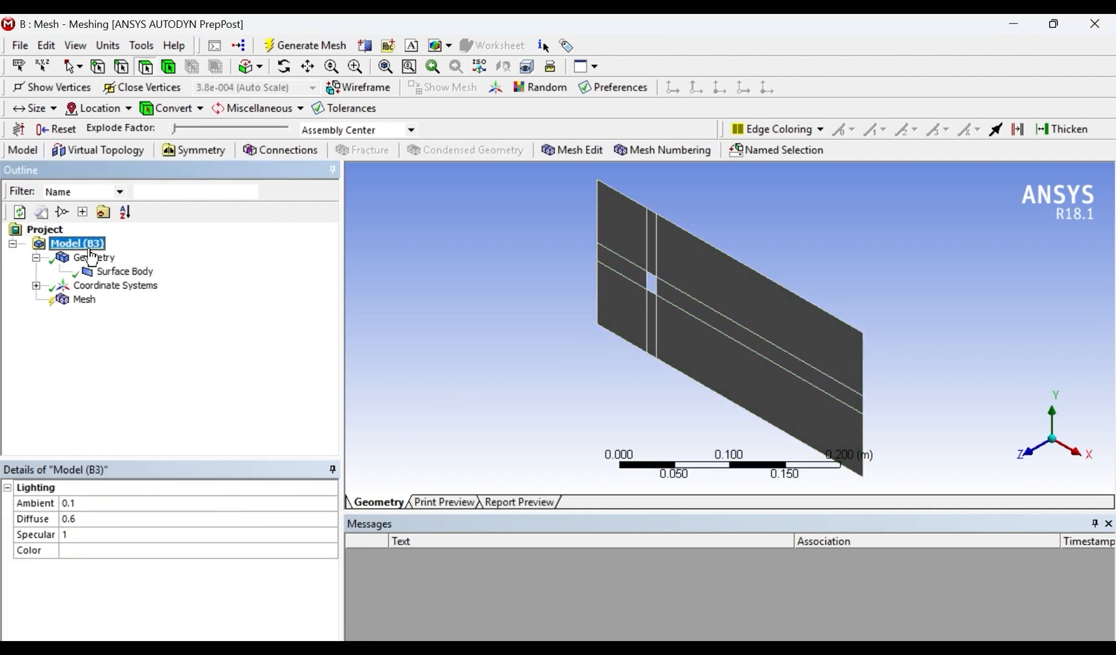
click(1030, 462)
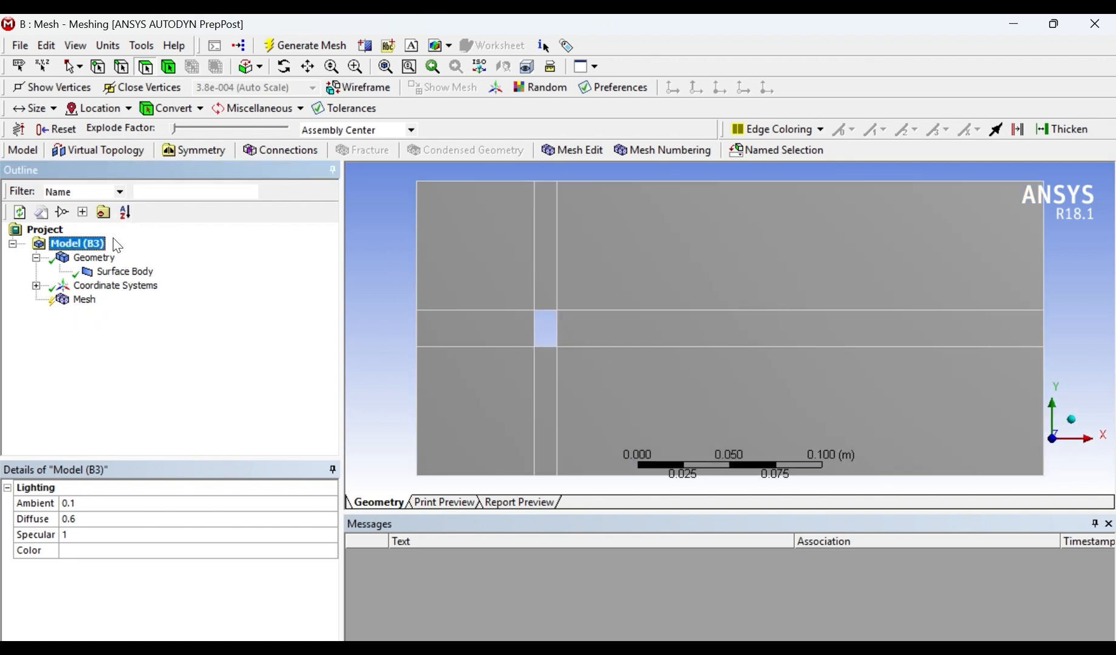
click(89, 300)
click(301, 50)
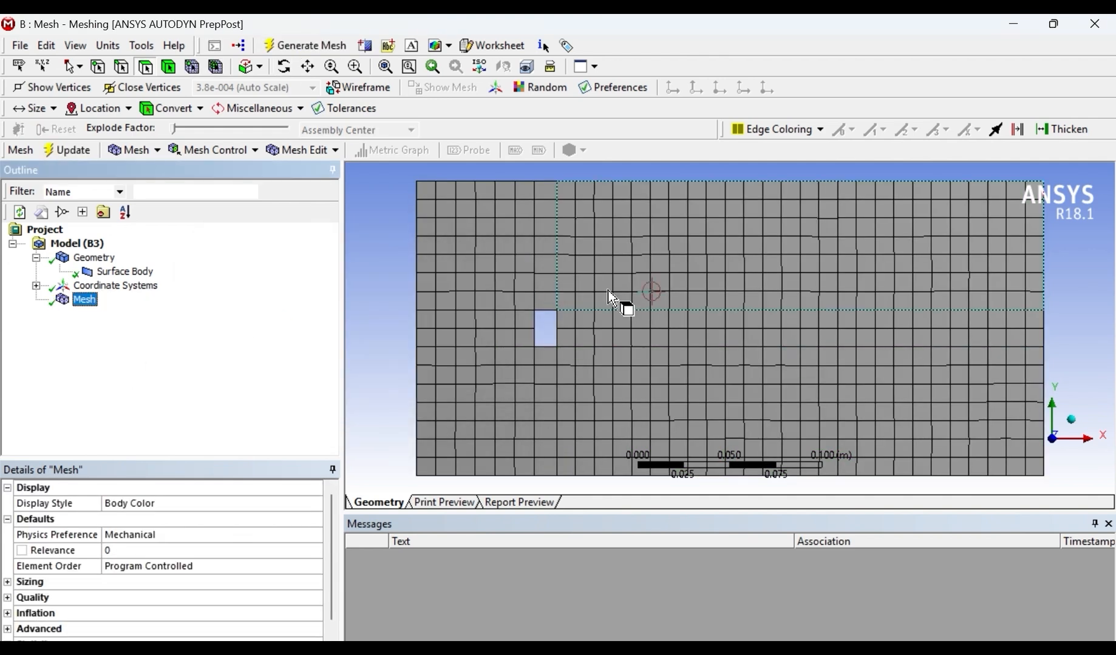
- Insert separate Face Meshing controls on the upper-left face and on the narrow face above the hole
click(508, 282)
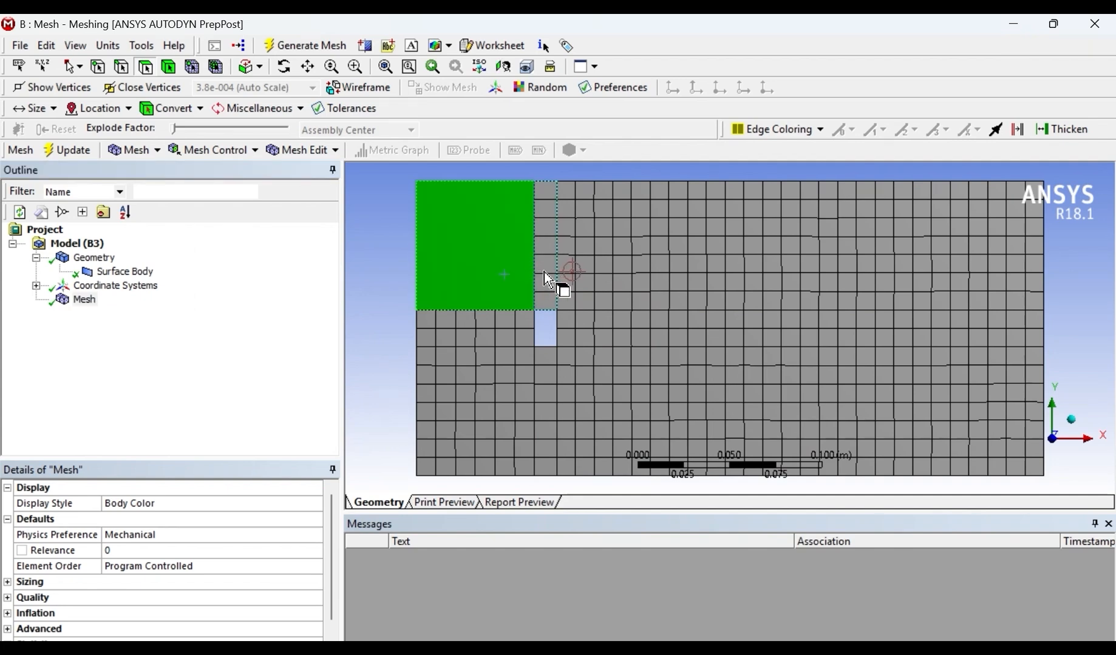
right_click(485, 264)
mouse_move(725, 242)
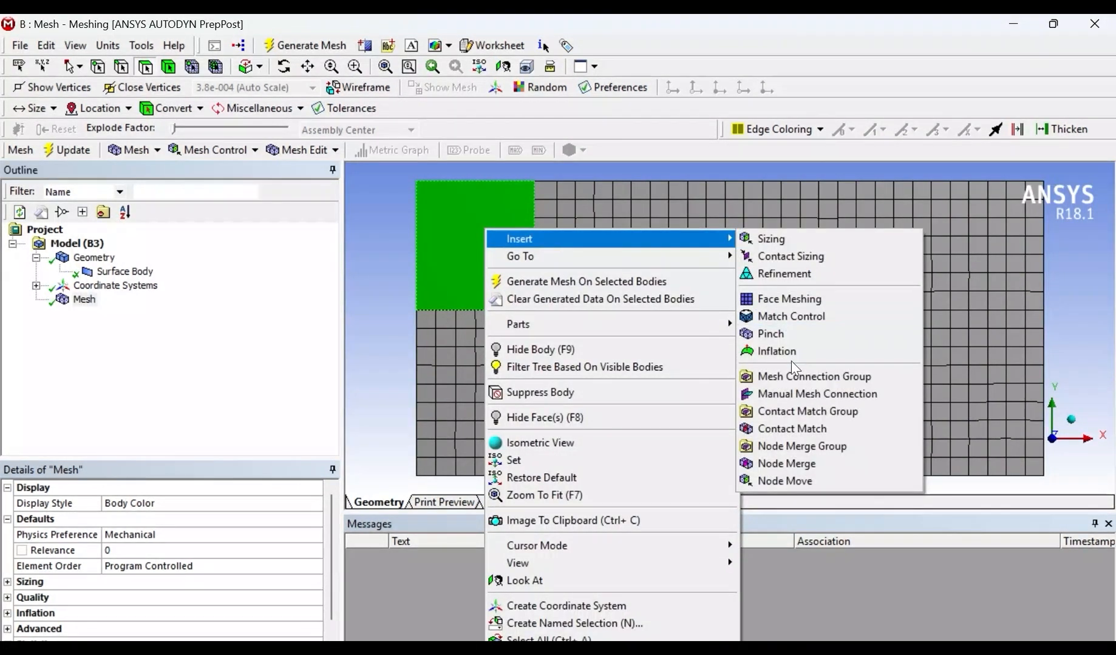
click(780, 299)
click(544, 243)
right_click(542, 231)
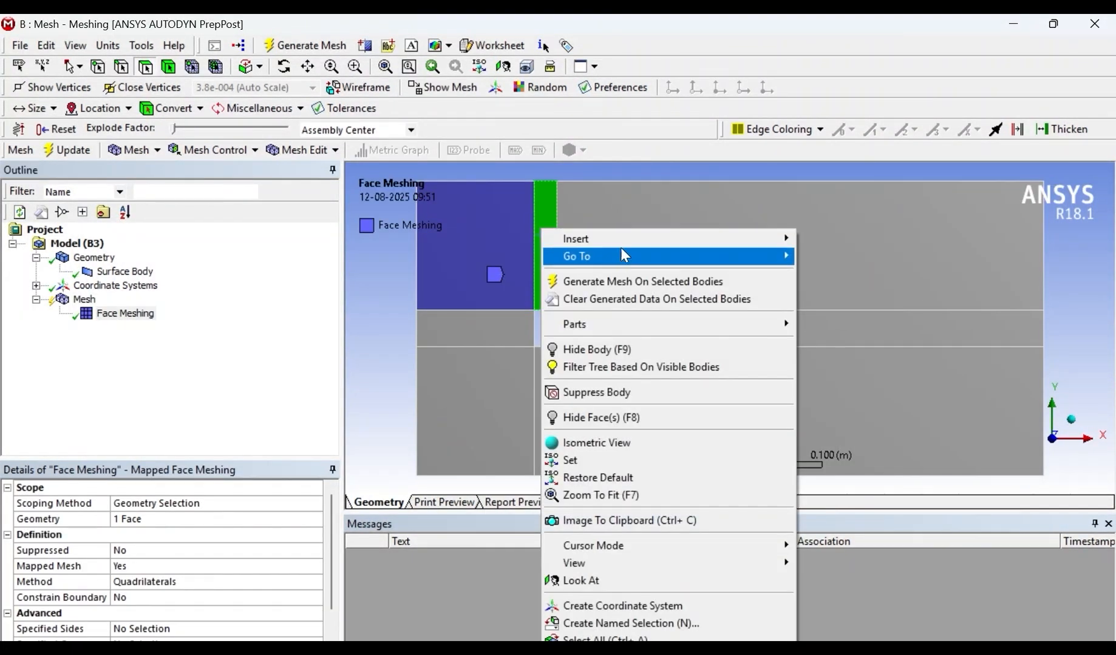
mouse_move(607, 239)
click(866, 299)
- Insert separate Face Meshing controls on the large upper-right face and the large lower-right face
click(702, 251)
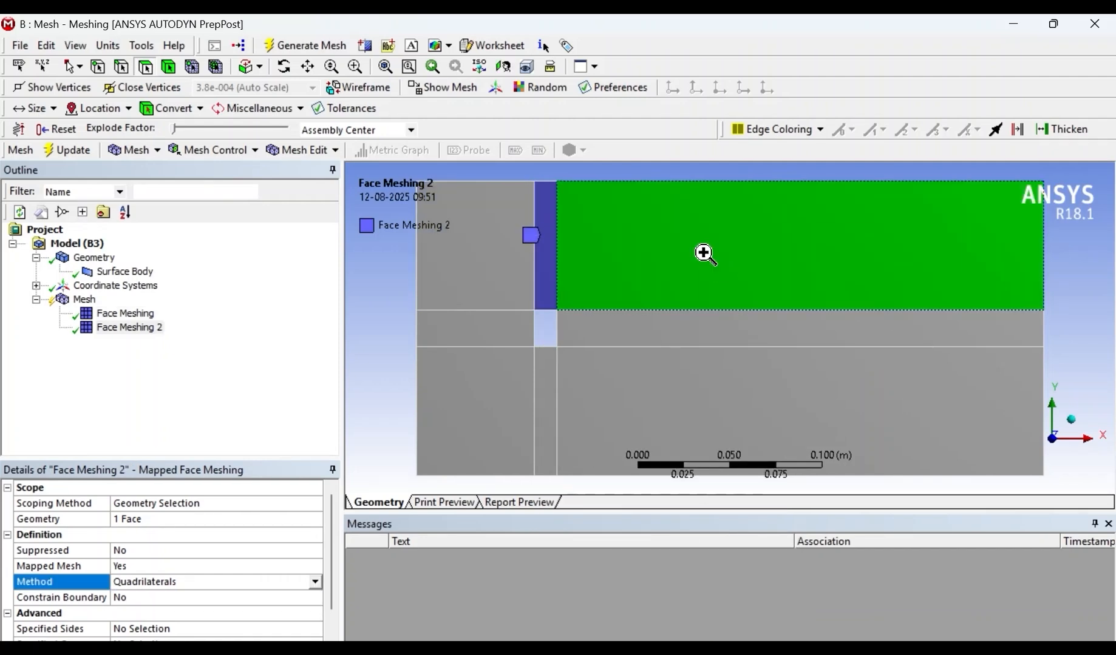
right_click(705, 230)
mouse_move(760, 243)
click(1007, 299)
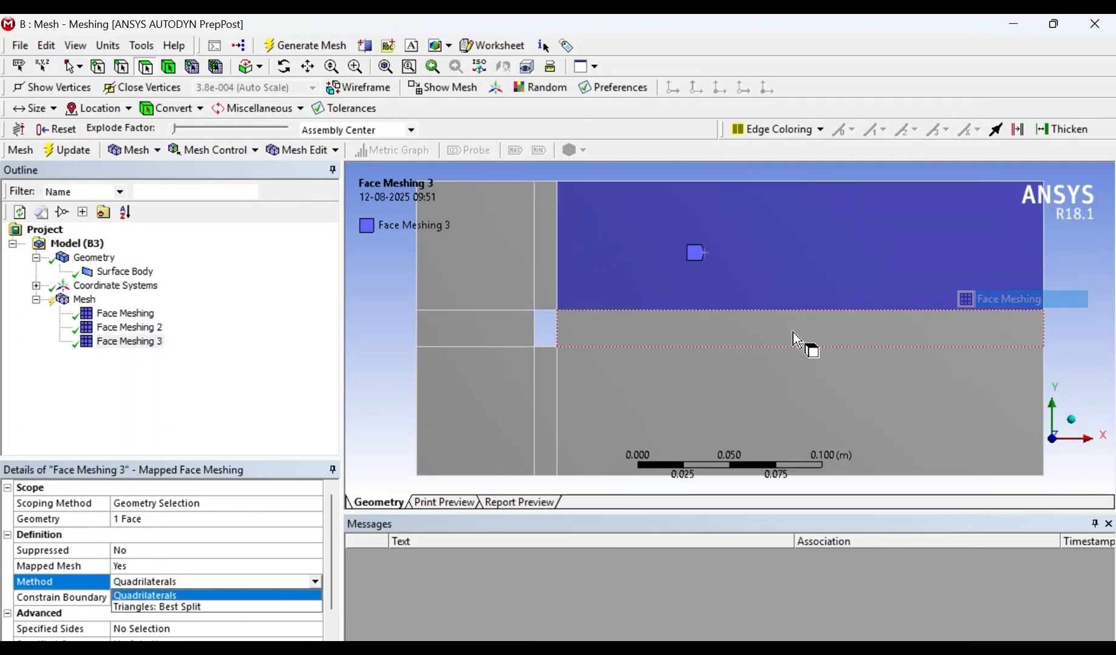
click(686, 383)
right_click(676, 231)
mouse_move(789, 239)
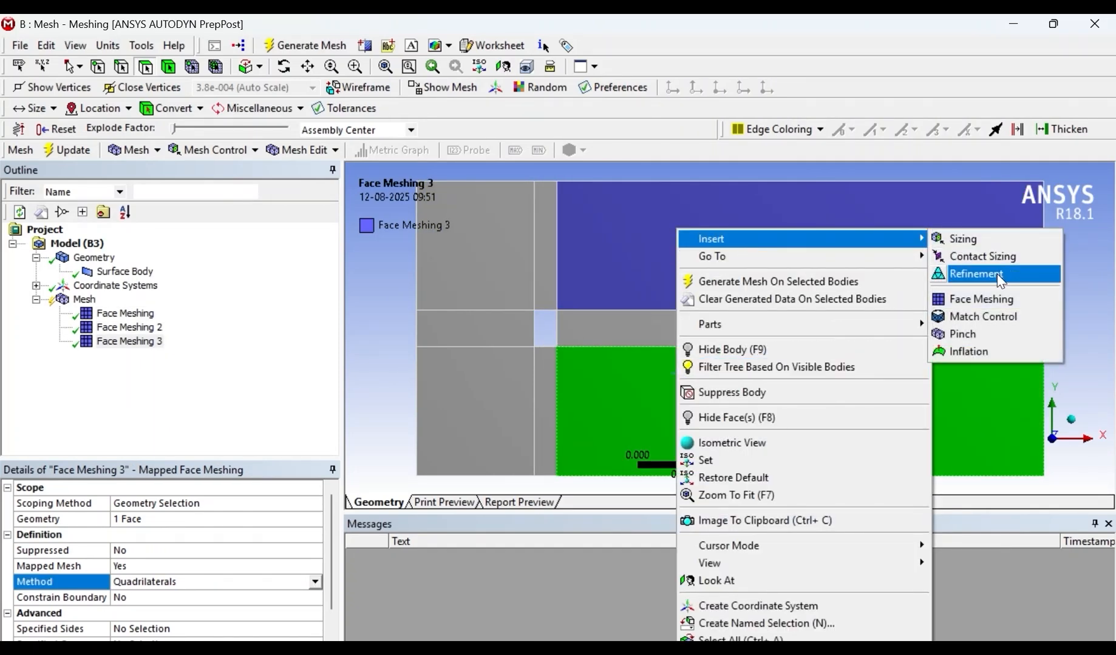
click(971, 298)
- Insert separate Face Meshing controls on the horizontal strips to the right and left of the hole
click(690, 337)
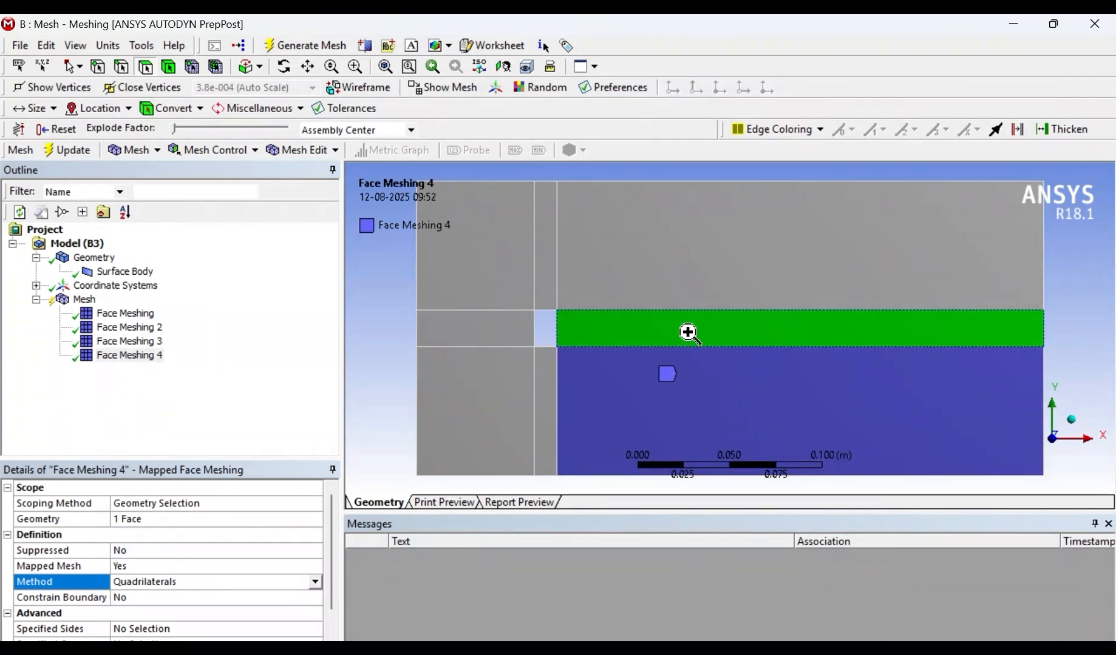
right_click(690, 337)
mouse_move(766, 250)
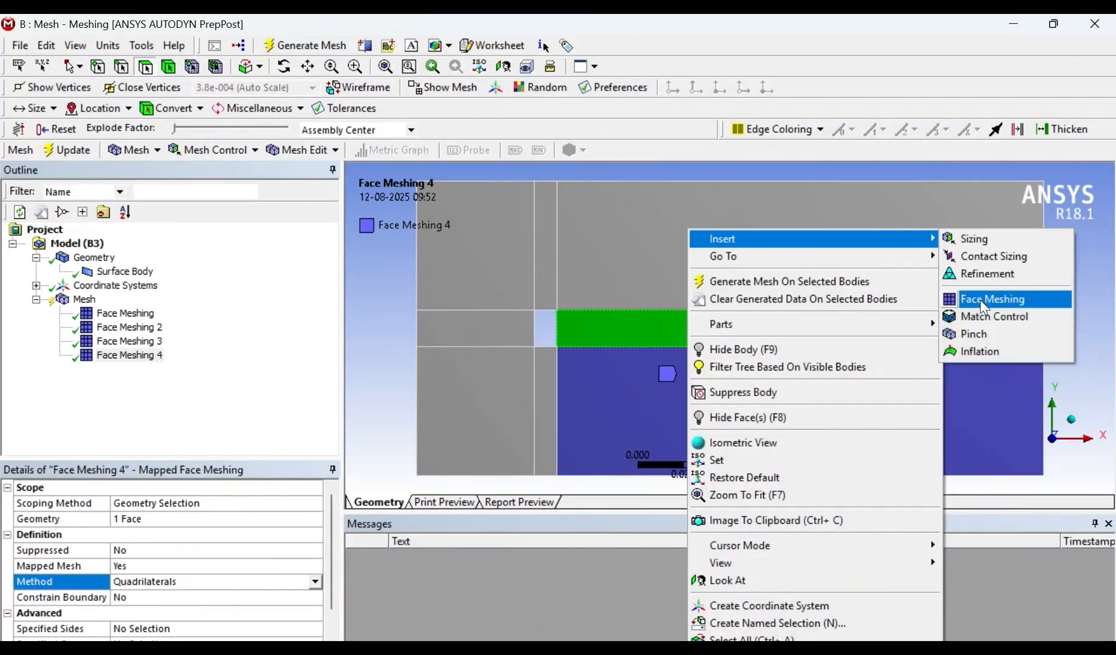
click(980, 300)
click(489, 334)
right_click(489, 334)
mouse_move(607, 237)
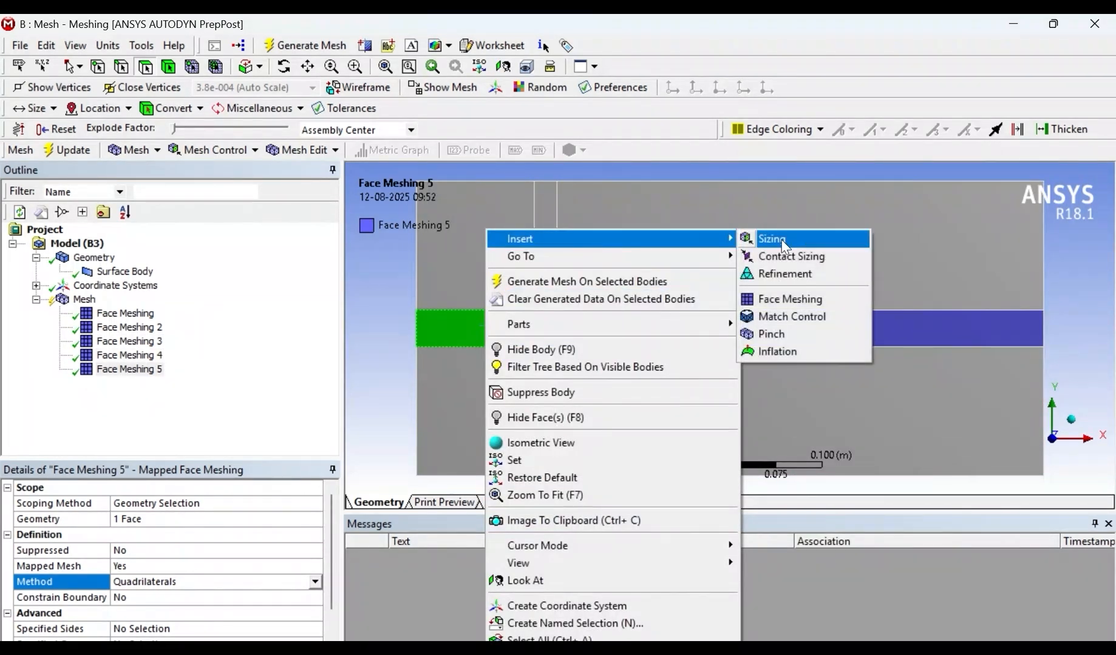
click(789, 298)
- Insert a Face Meshing control on the lower-left face
click(493, 395)
right_click(494, 394)
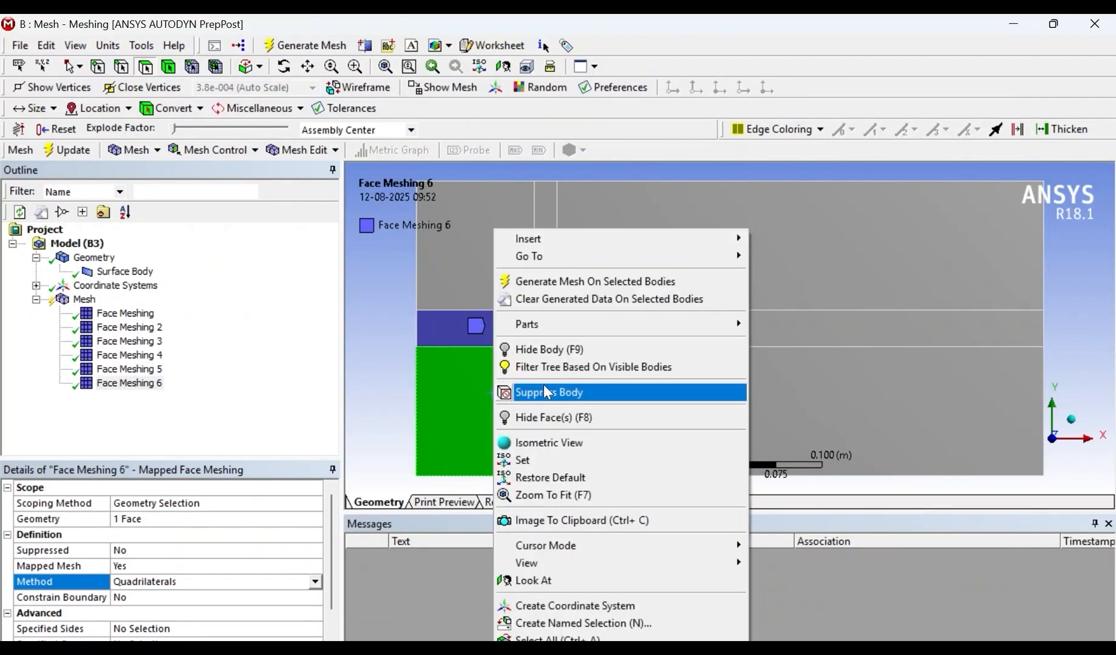
mouse_move(636, 246)
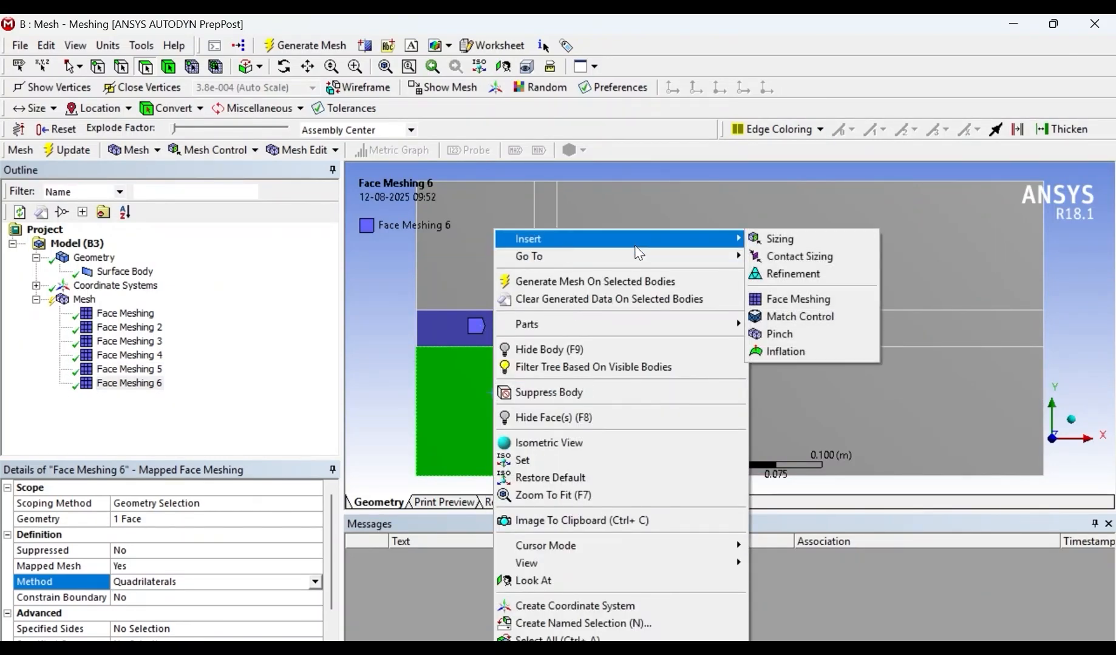
click(798, 298)
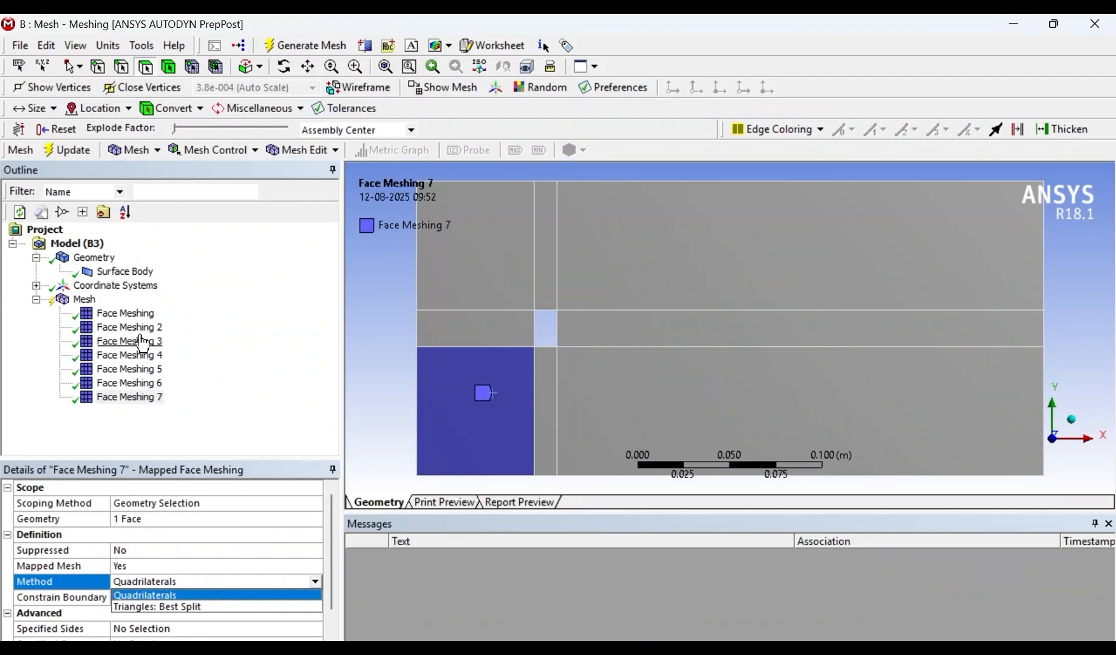
- Review each Face Meshing control in turn to check which face it covers and which region lacks one
click(131, 313)
click(137, 328)
click(144, 343)
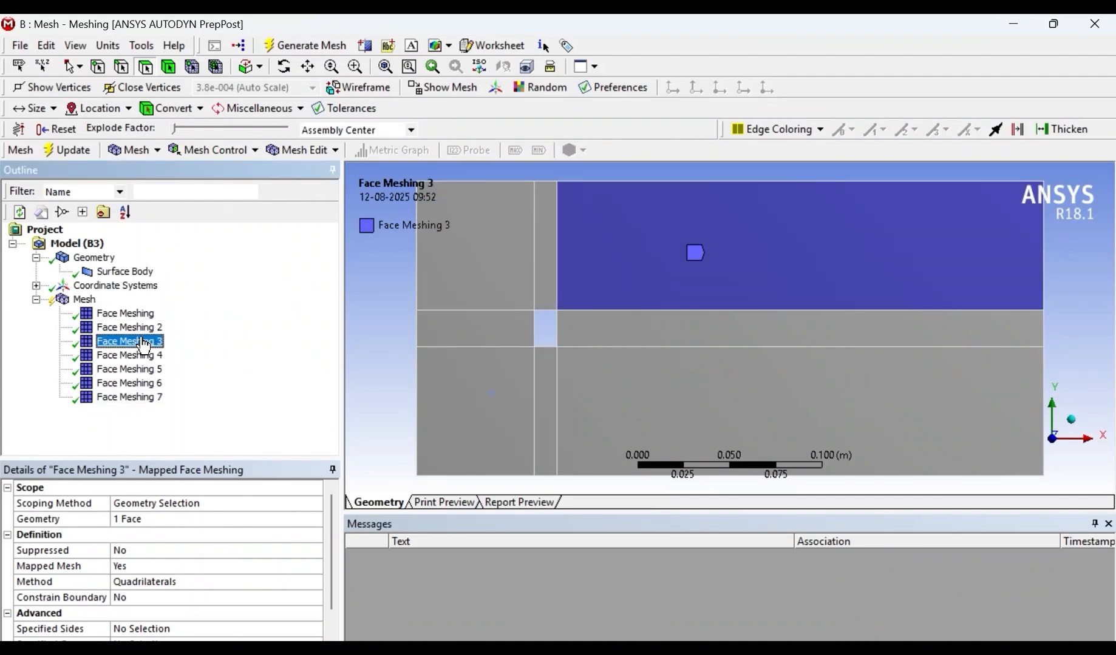
click(144, 356)
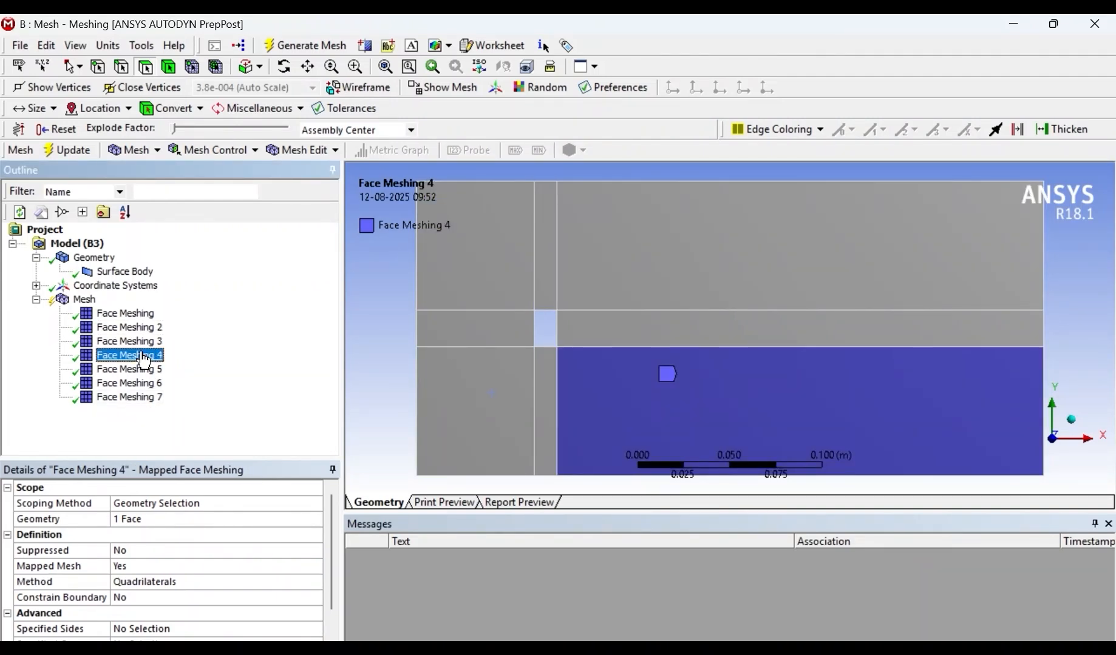
click(146, 370)
click(146, 385)
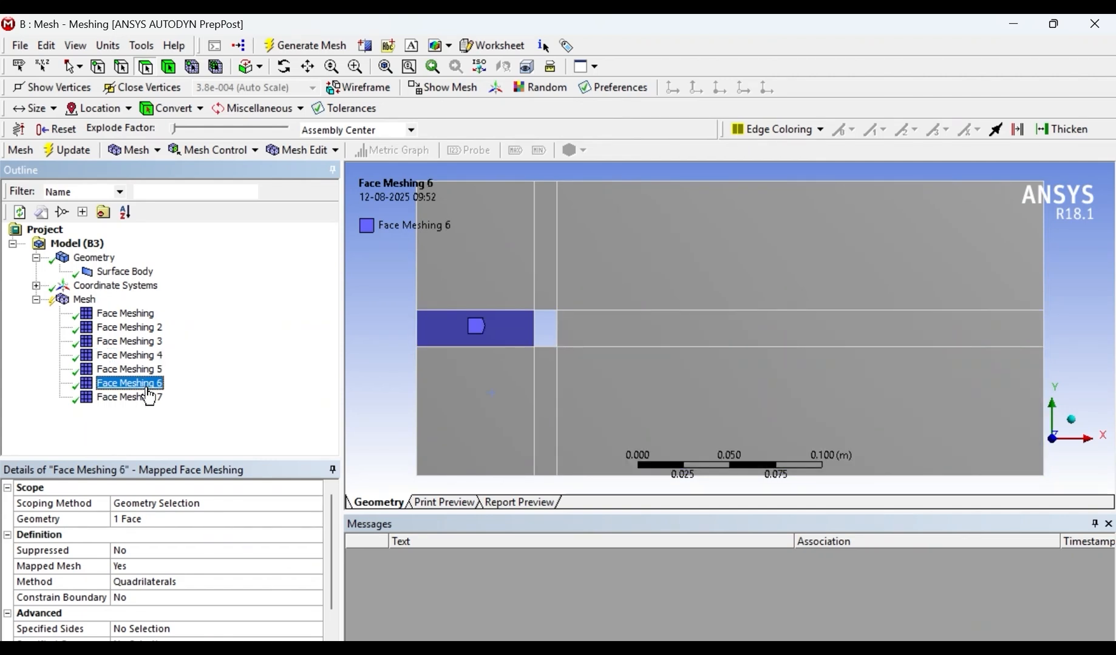
click(146, 398)
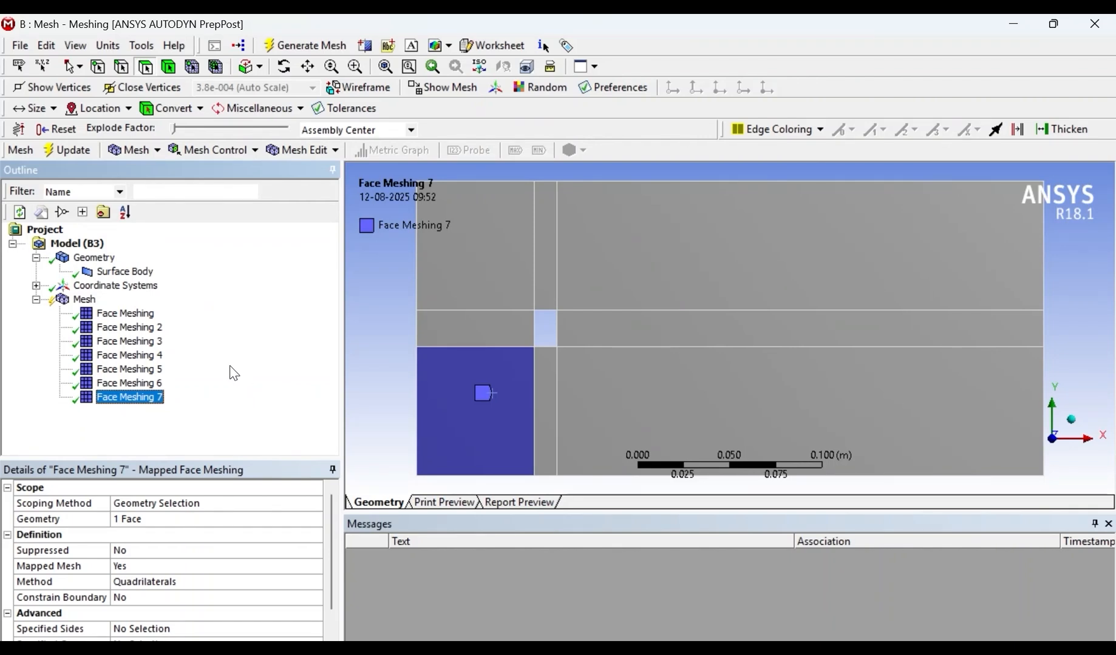
click(147, 314)
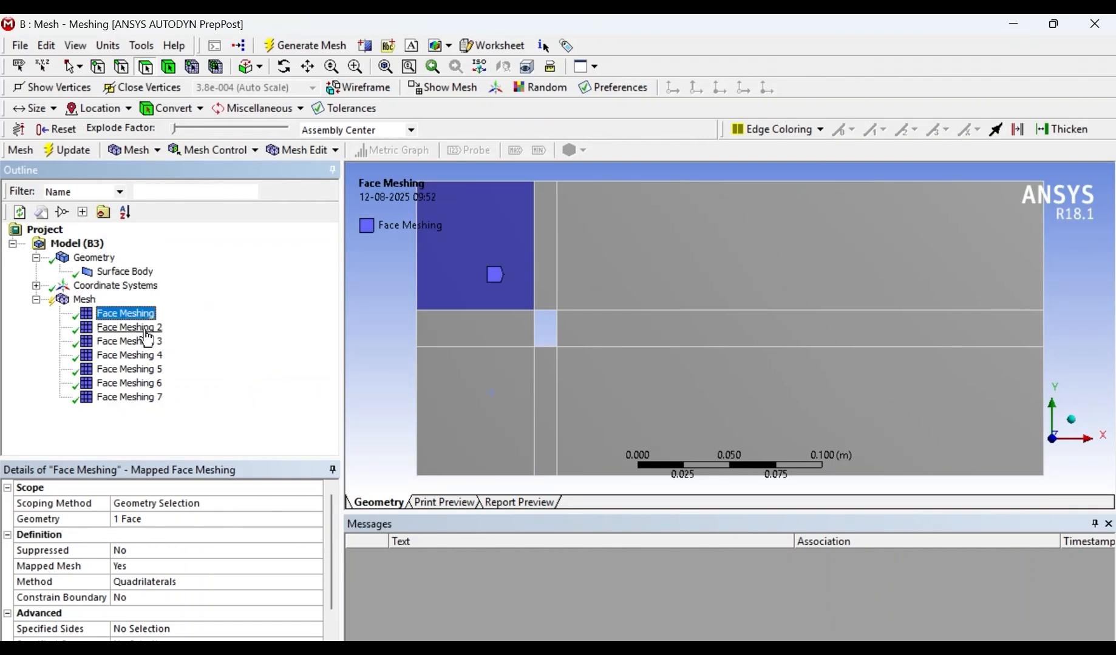
click(145, 331)
click(147, 343)
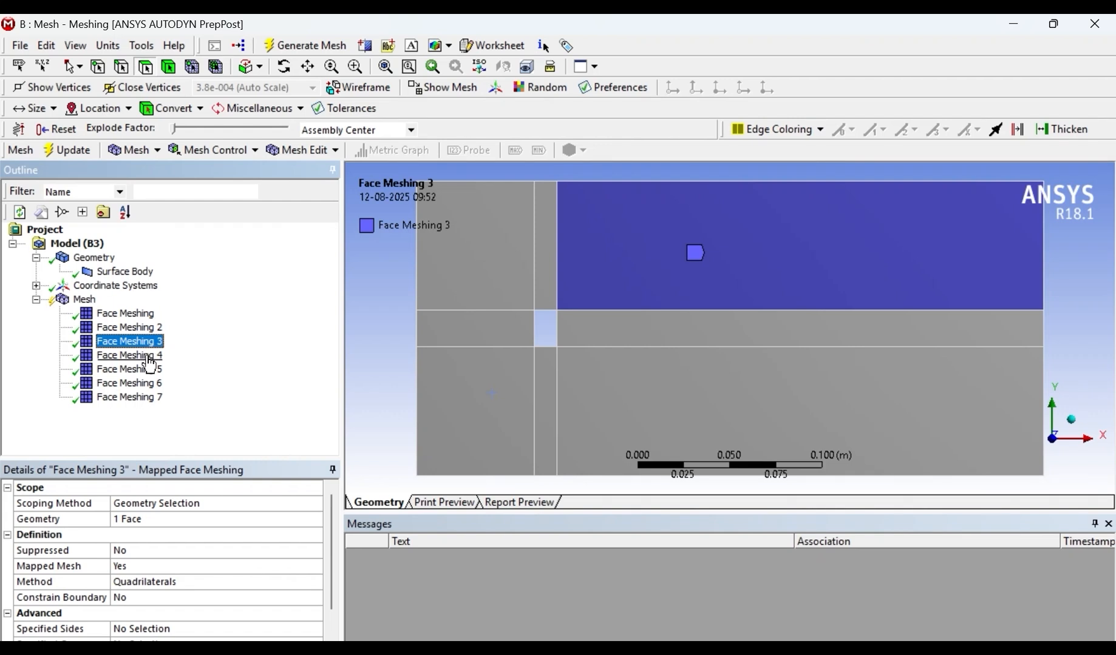
click(147, 357)
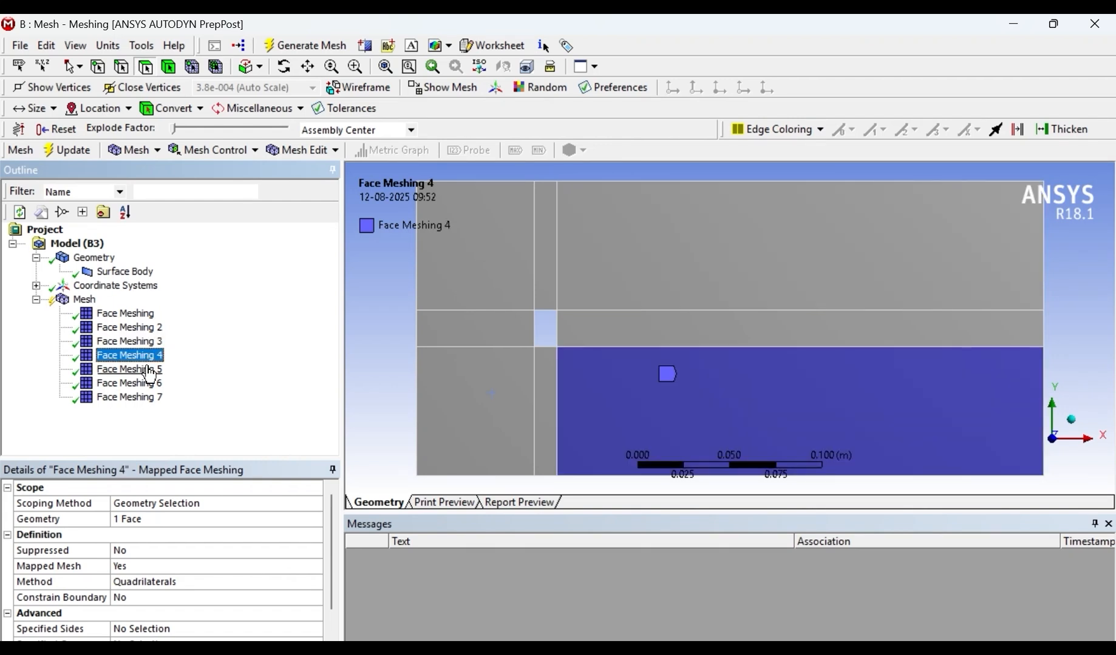
click(148, 369)
click(149, 384)
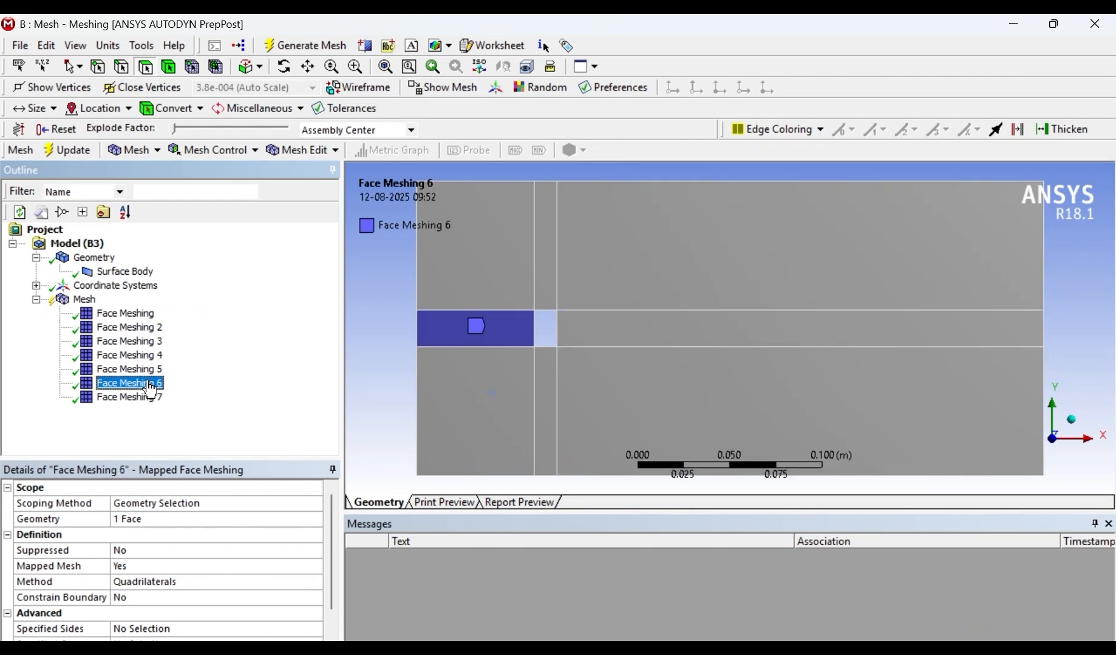
click(150, 399)
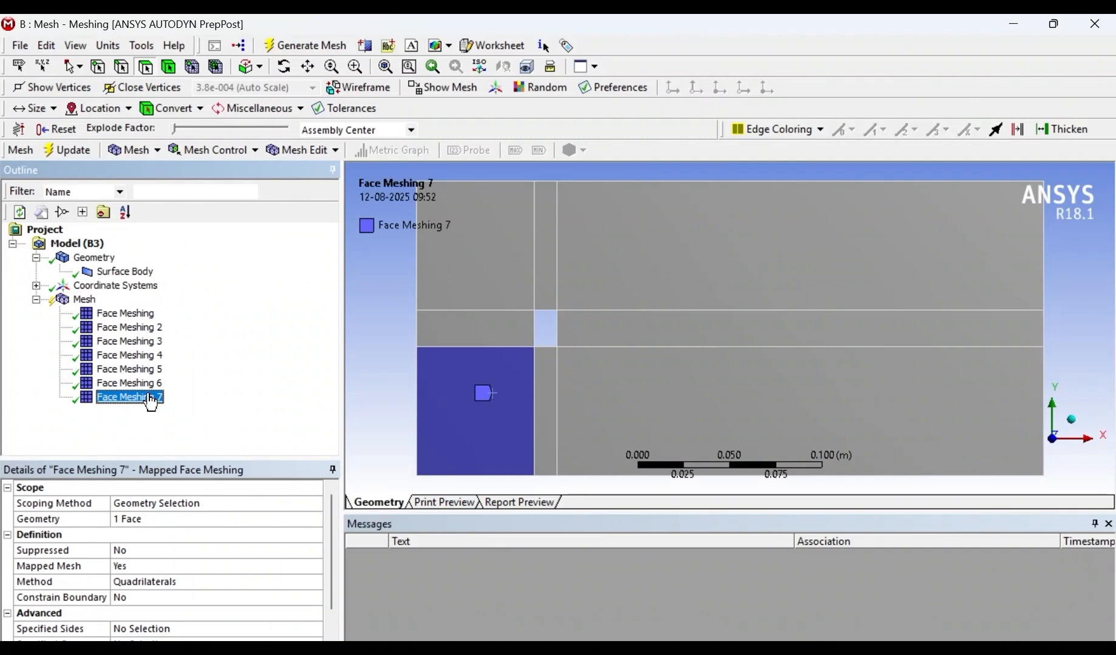
- Insert a Face Meshing control on the narrow face below the hole
click(544, 404)
right_click(552, 404)
mouse_move(600, 242)
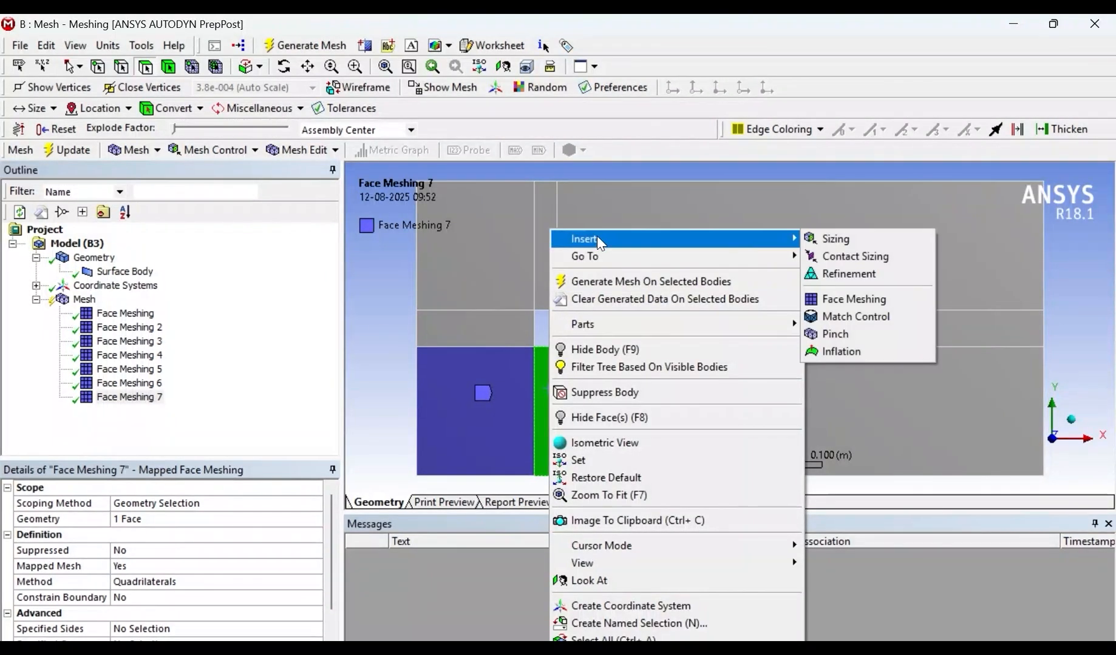
click(853, 299)
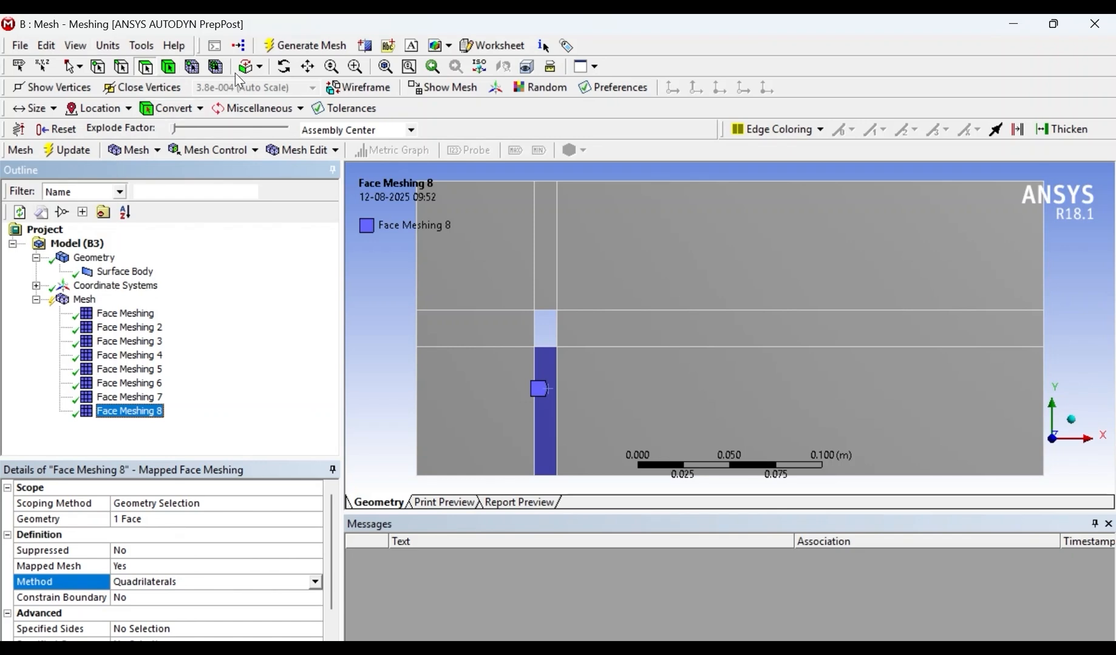
- Generate the mesh with the eight Face Meshing controls and display it on the whole domain
click(300, 45)
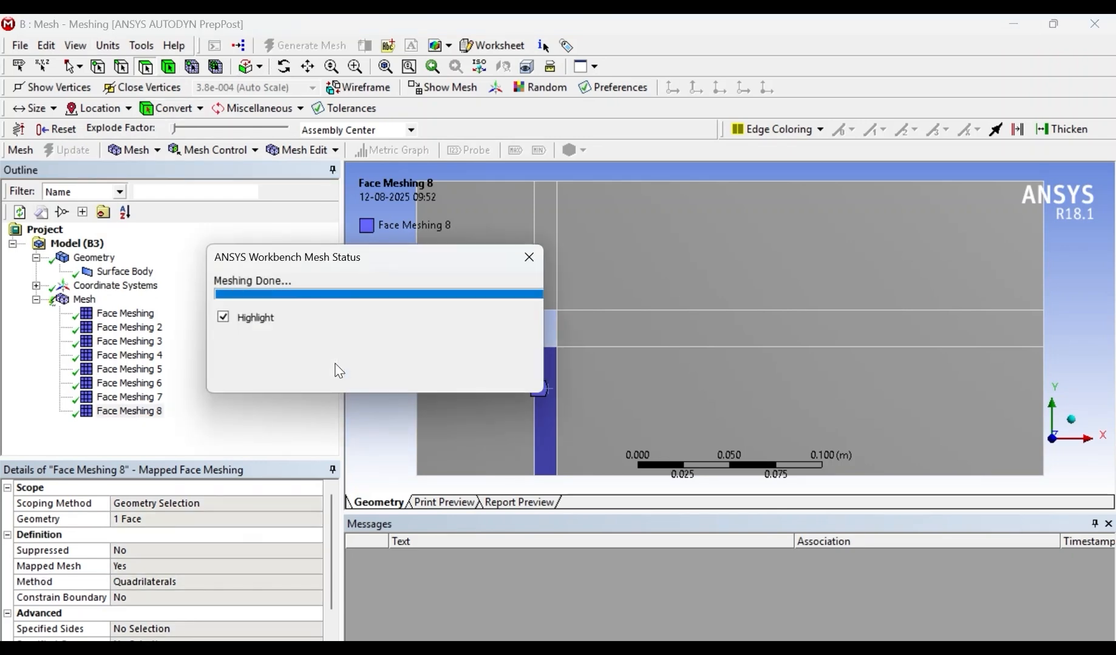
click(133, 328)
click(137, 342)
click(139, 398)
click(85, 300)
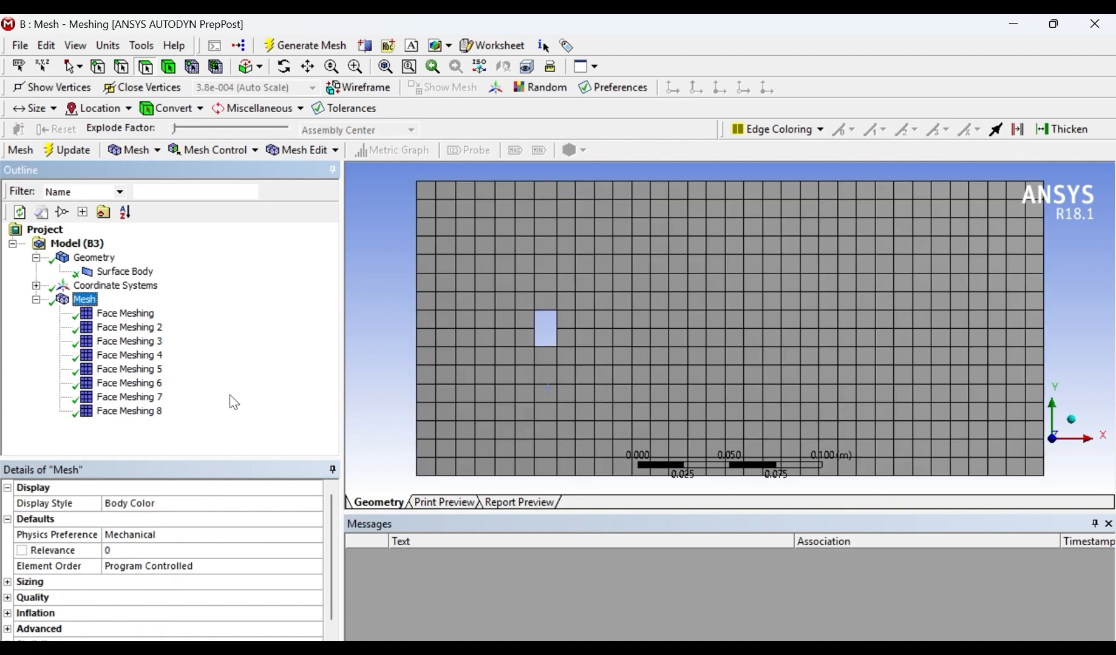
scroll(564, 343, up, 6)
scroll(646, 364, down, 10)
scroll(565, 344, up, 6)
scroll(590, 366, down, 1)
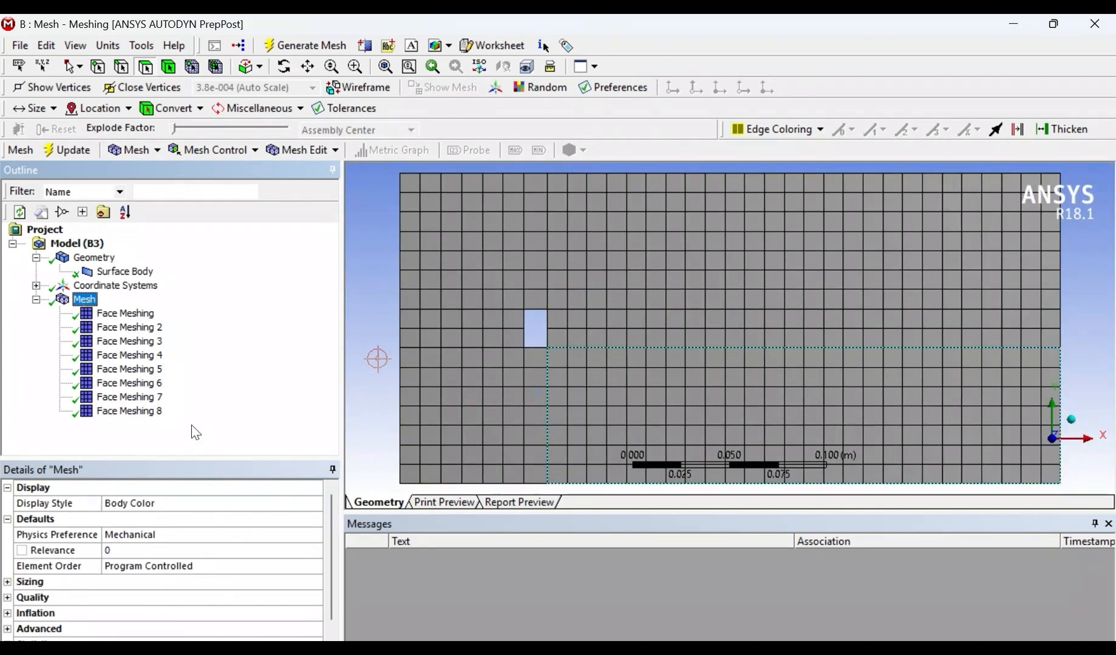
- Insert a Sizing control scoped to the upper segment of the domain's left boundary edge
right_click(92, 301)
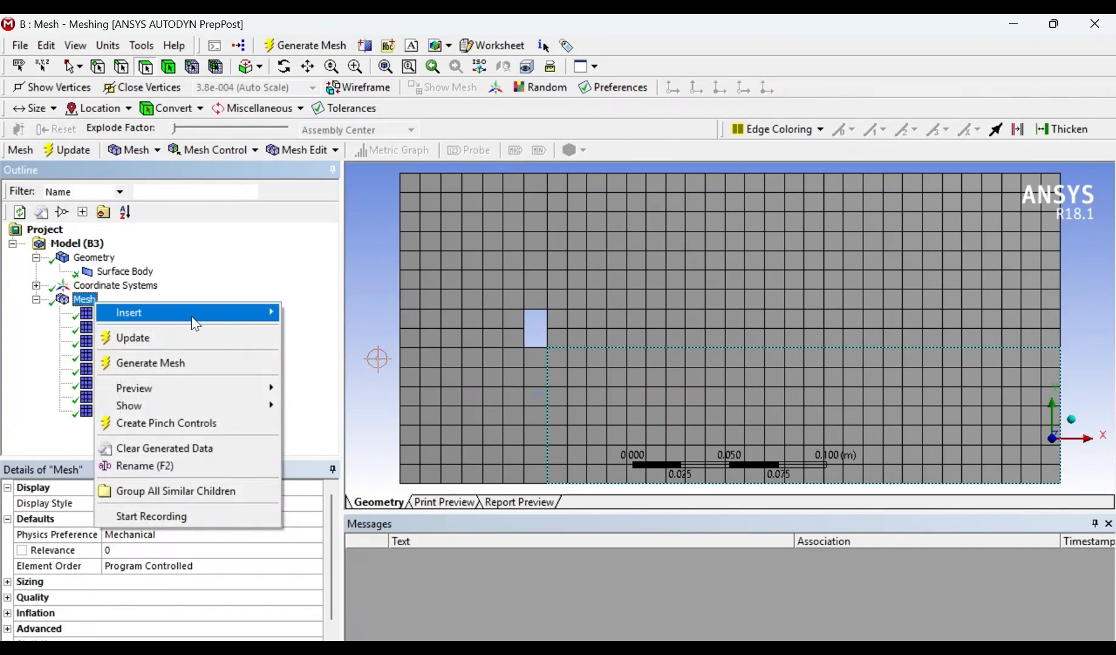
mouse_move(193, 319)
click(326, 339)
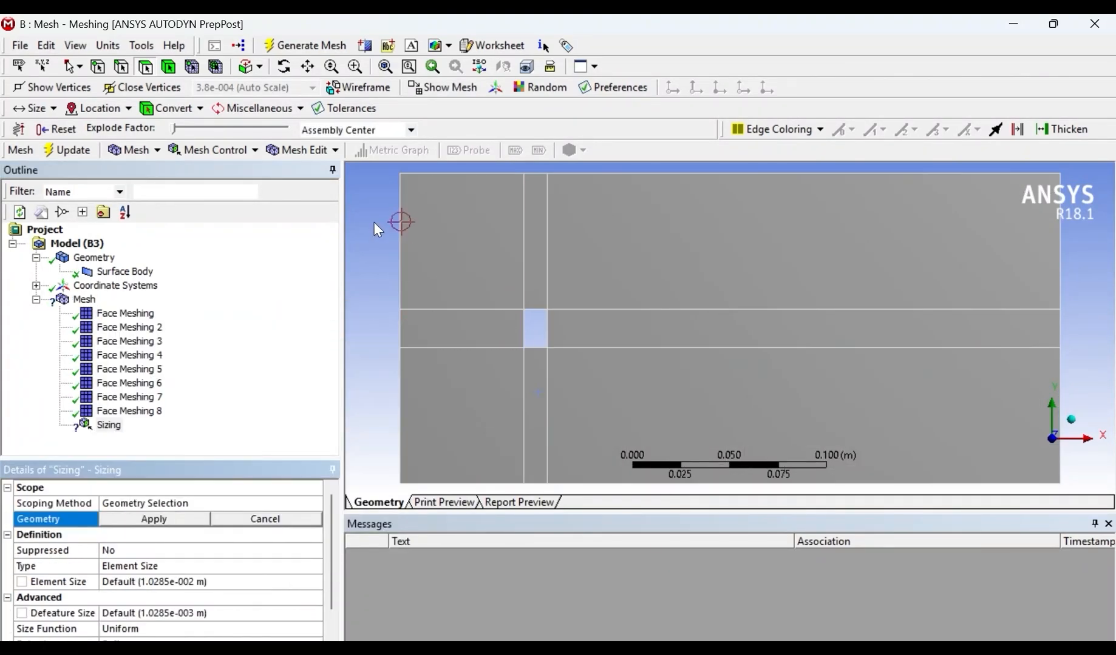
click(121, 67)
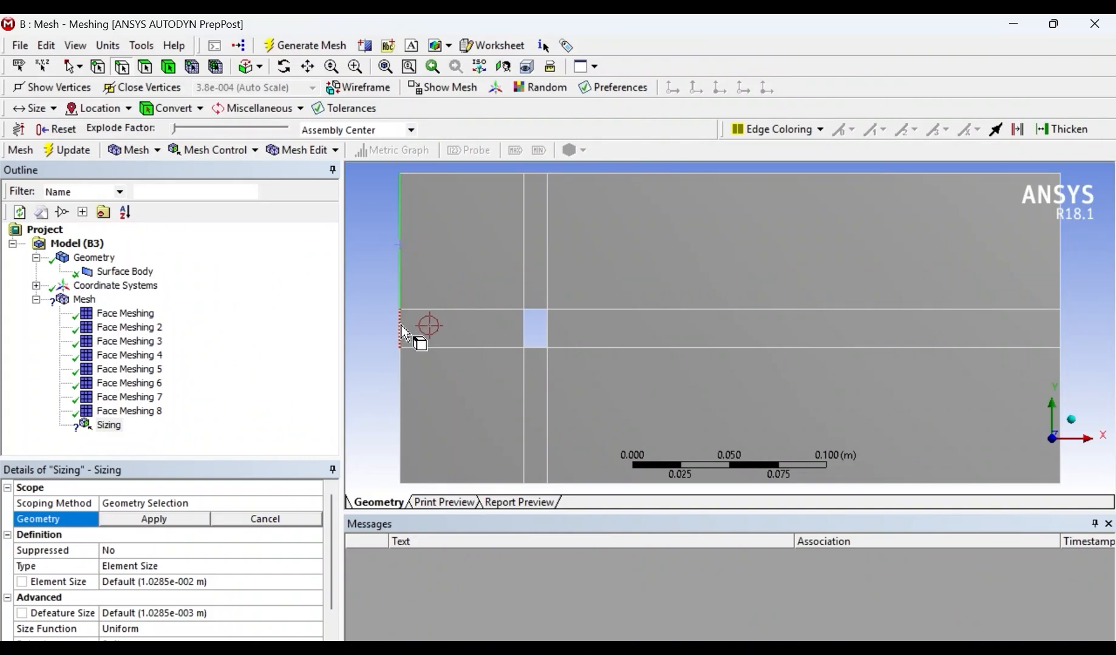
right_click(403, 270)
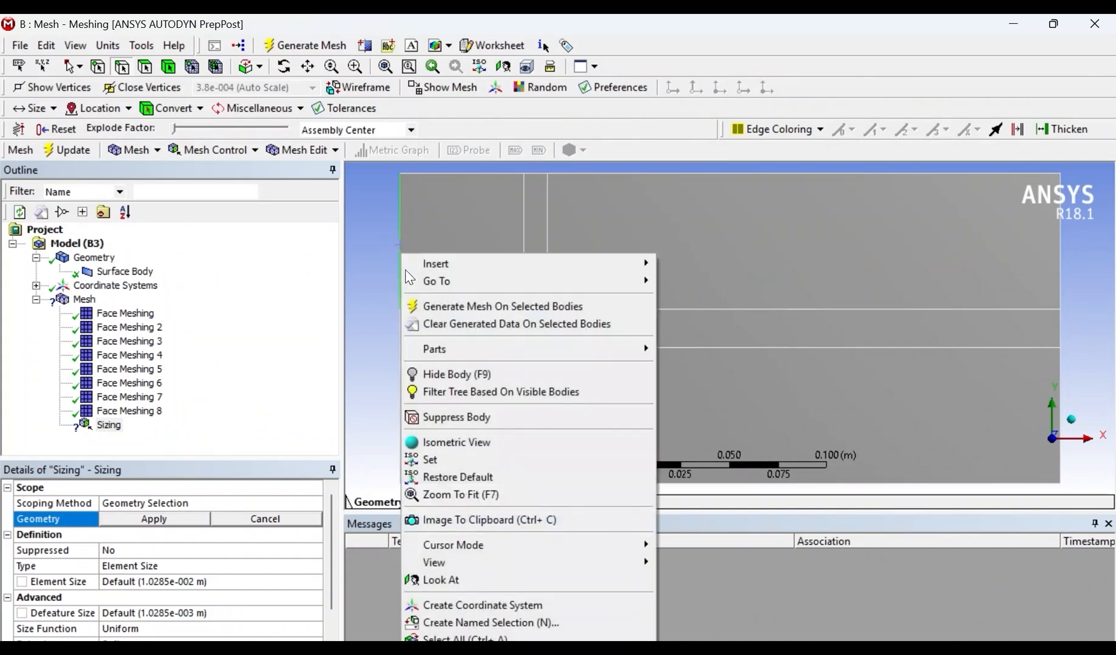
mouse_move(461, 266)
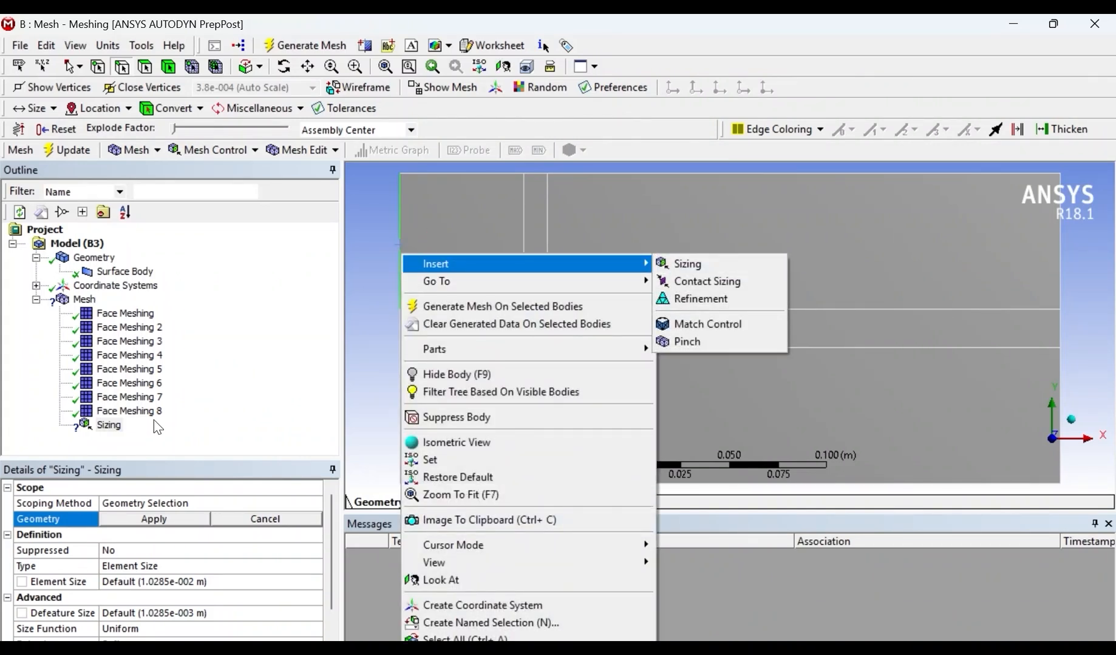
click(153, 520)
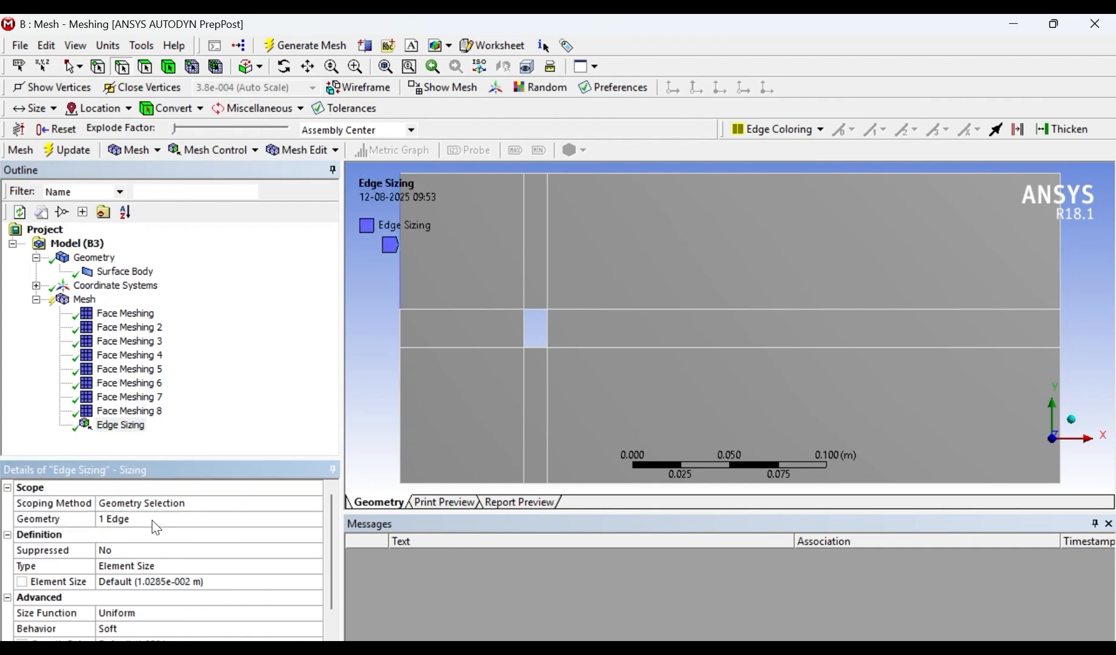
- Switch the upper left boundary edge's sizing type to Number of Divisions and set it to 100
click(144, 567)
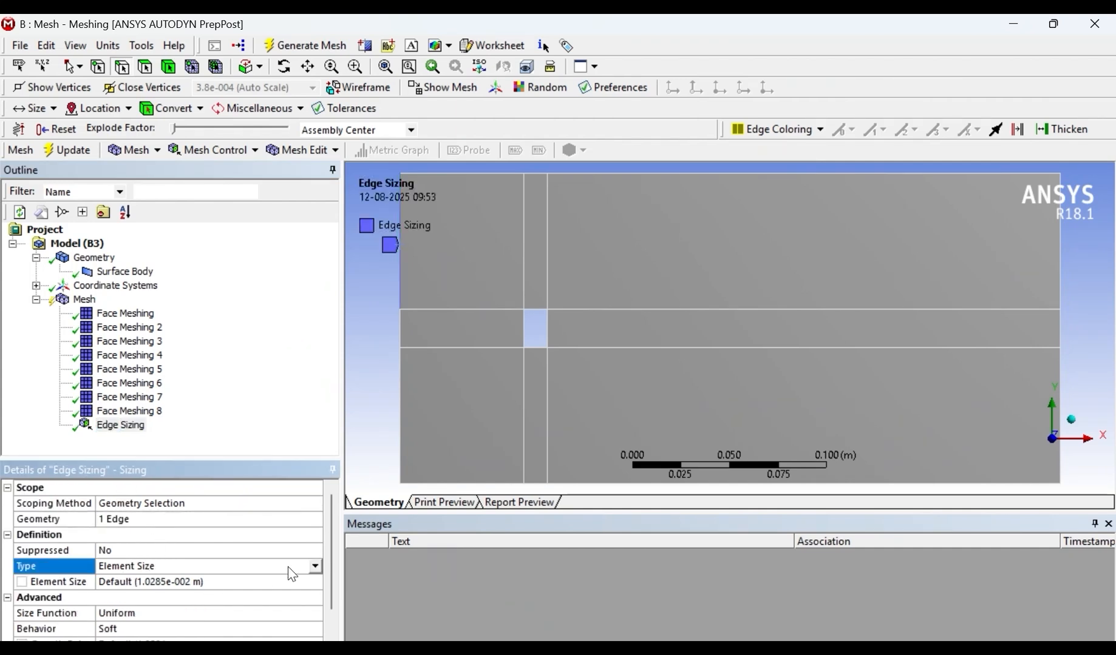
click(315, 566)
click(153, 590)
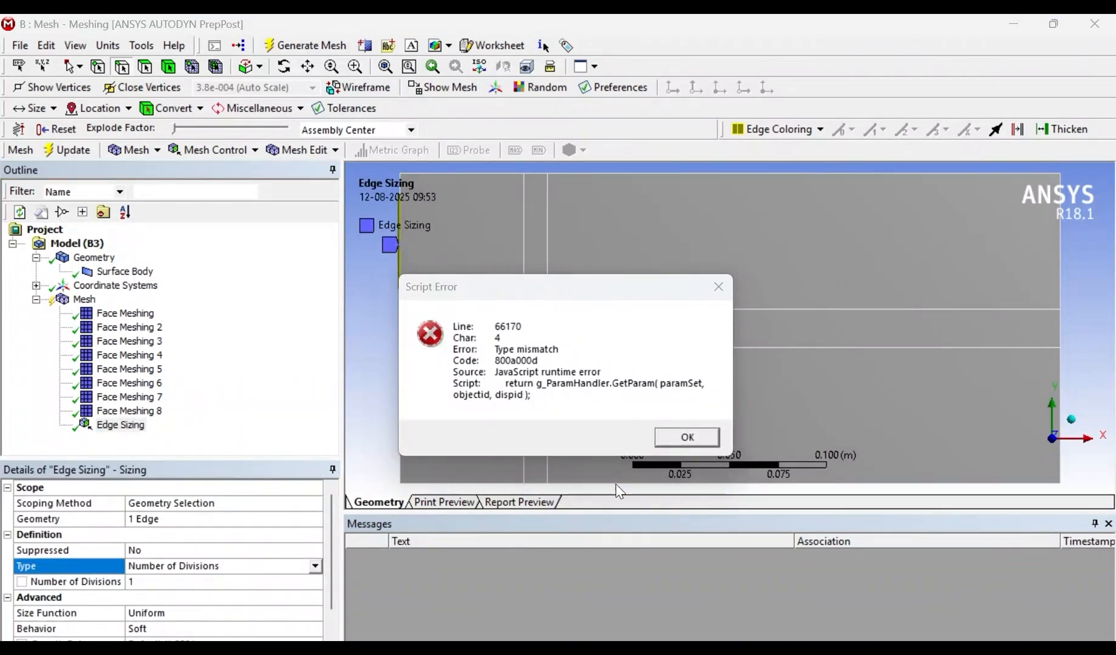
click(687, 438)
click(175, 590)
text(100)
key(Return)
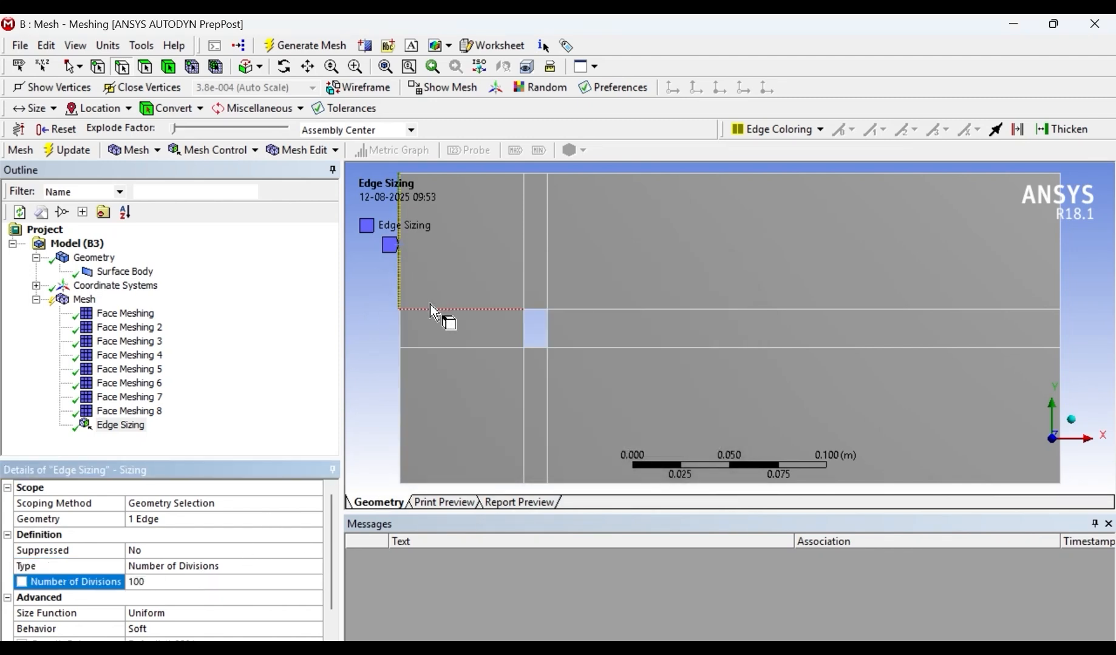
- Insert an edge sizing on the short middle segment of the domain's left boundary with Number of Divisions set to 500
right_click(406, 340)
mouse_move(468, 265)
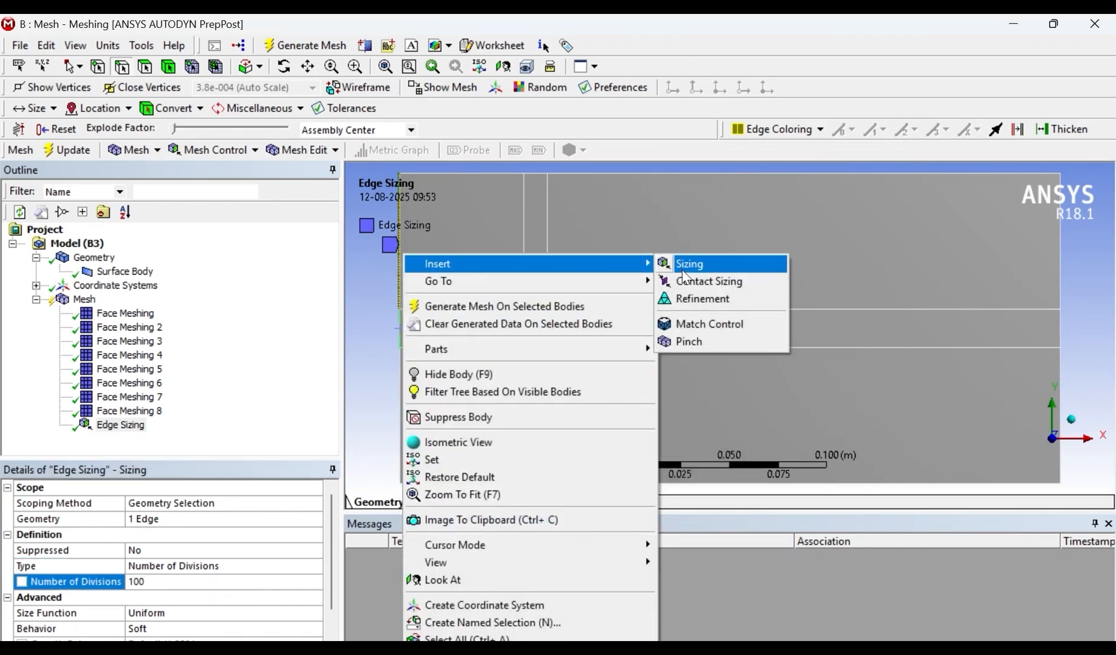
click(688, 263)
click(156, 567)
click(316, 567)
click(183, 589)
click(158, 583)
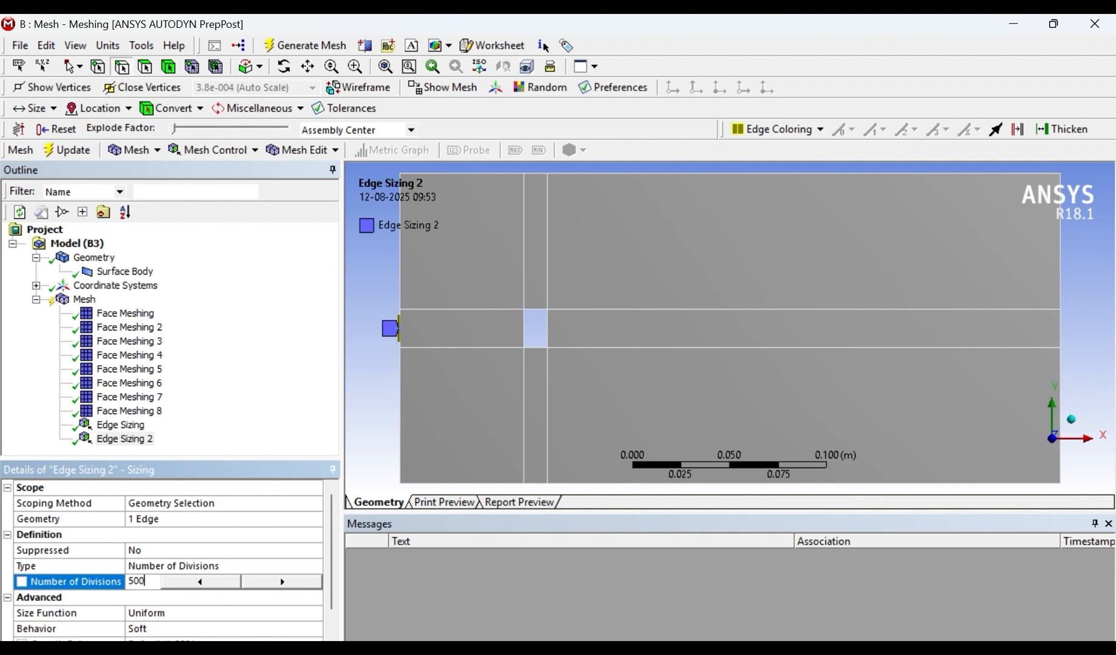
key(Return)
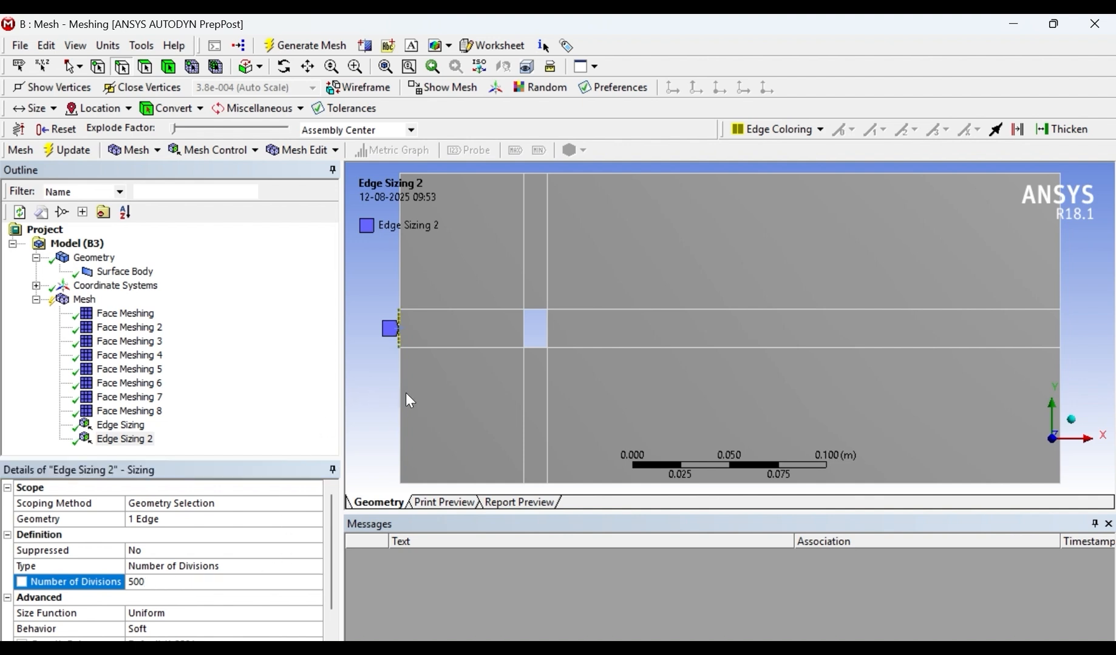
- Insert an edge sizing on the lower segment of the domain's left boundary with Number of Divisions set to 100
right_click(403, 395)
mouse_move(462, 264)
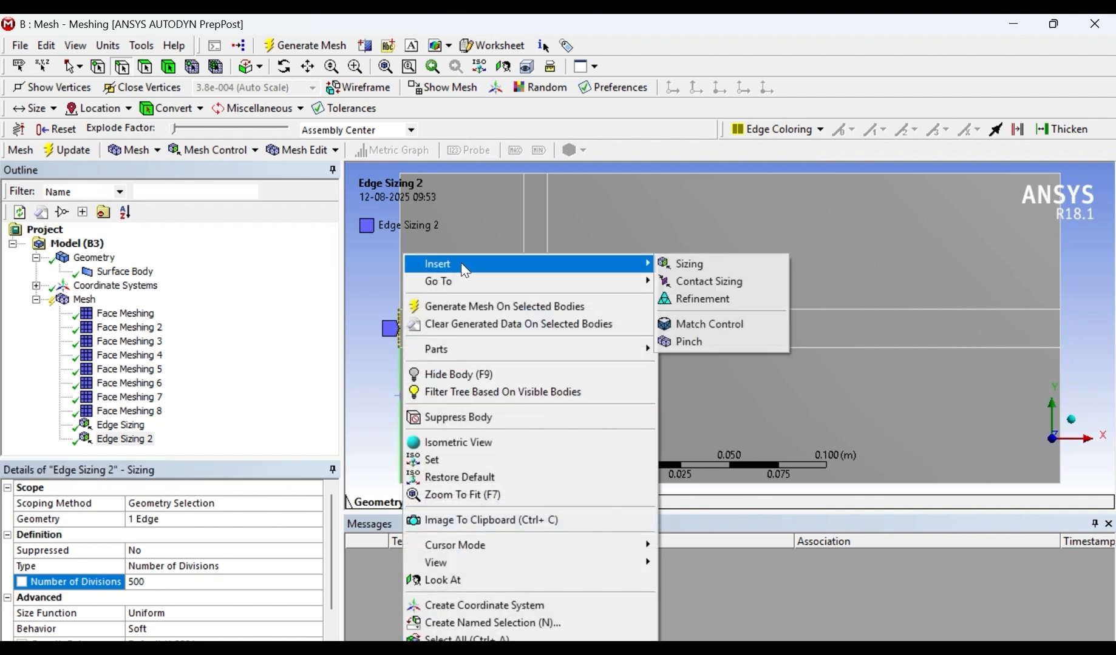
click(703, 265)
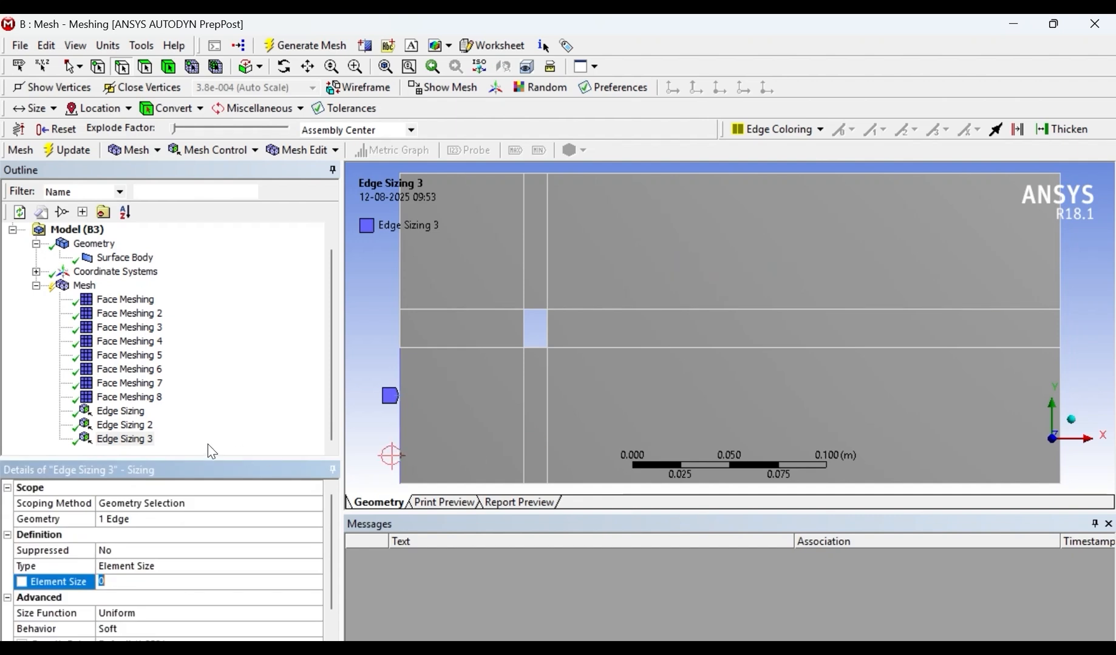
click(156, 571)
click(321, 566)
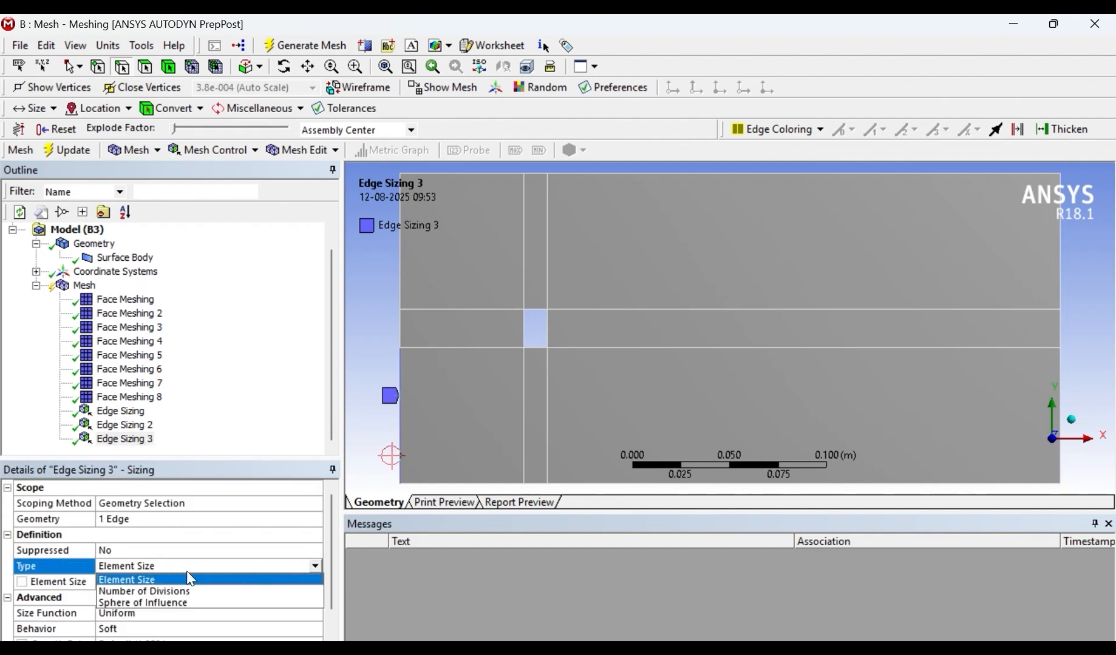
click(188, 595)
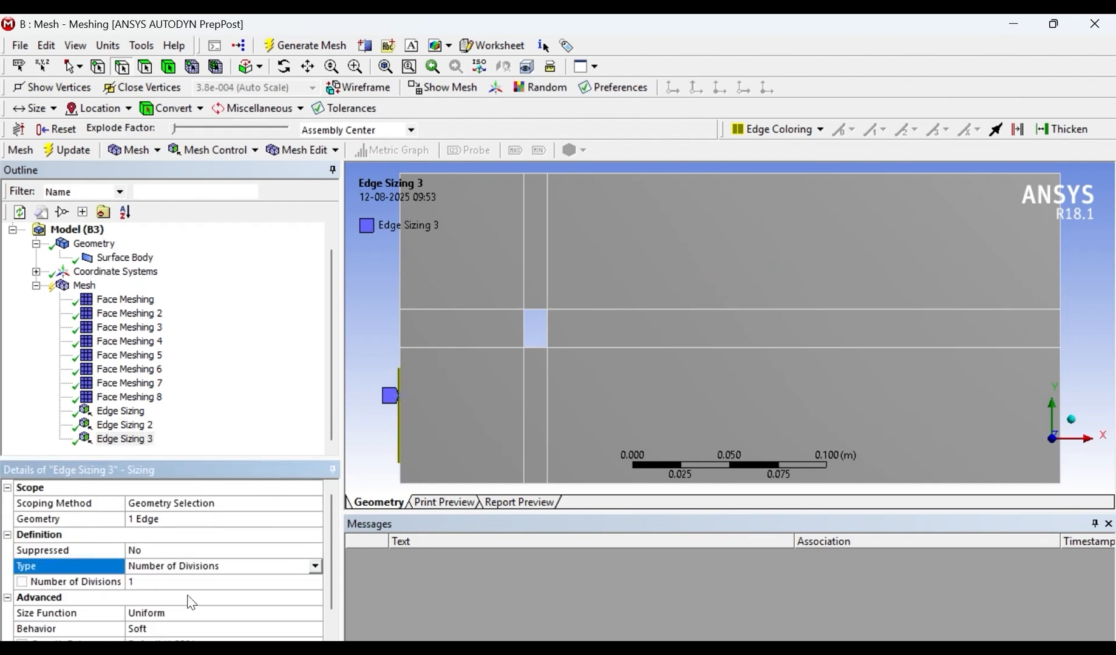
click(315, 566)
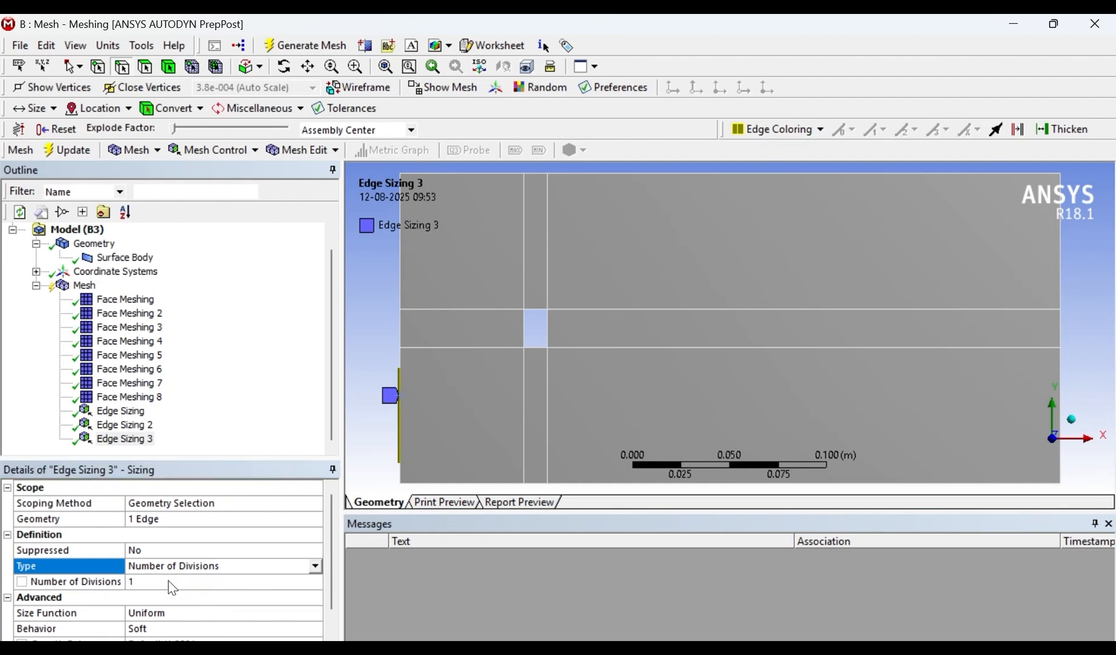
click(169, 581)
text(100)
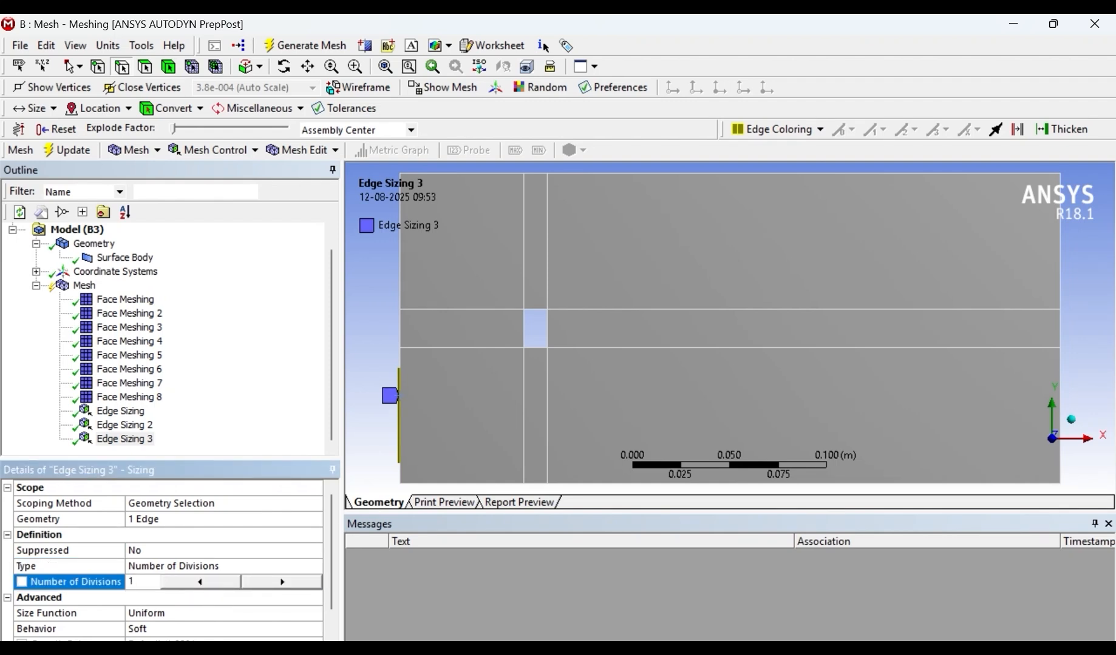
key(Return)
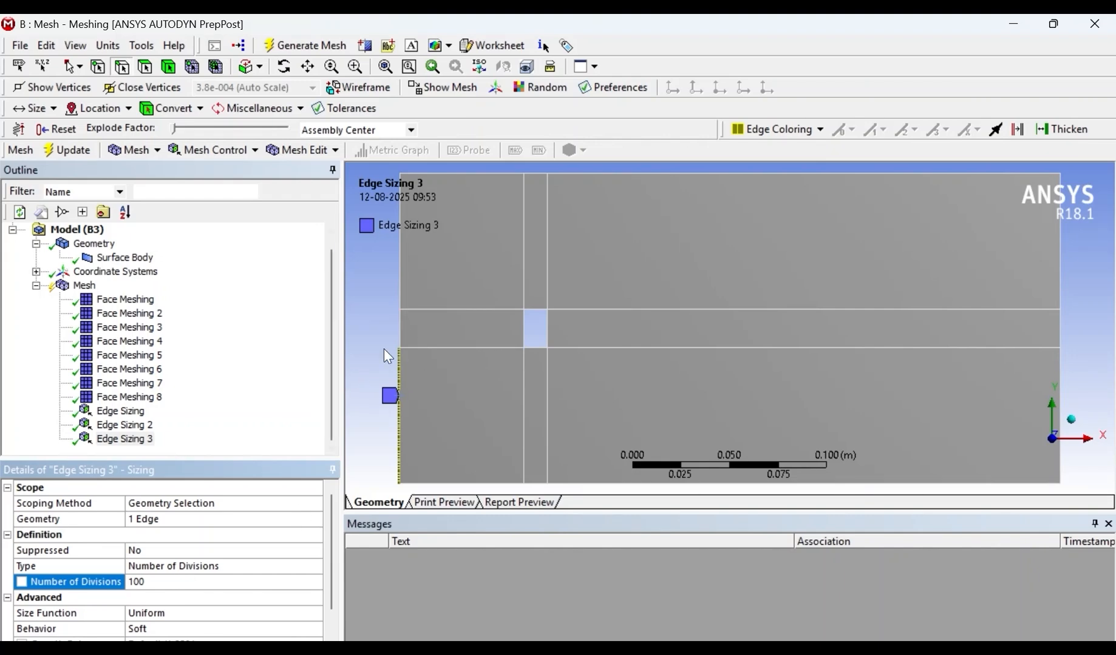
click(125, 426)
click(134, 441)
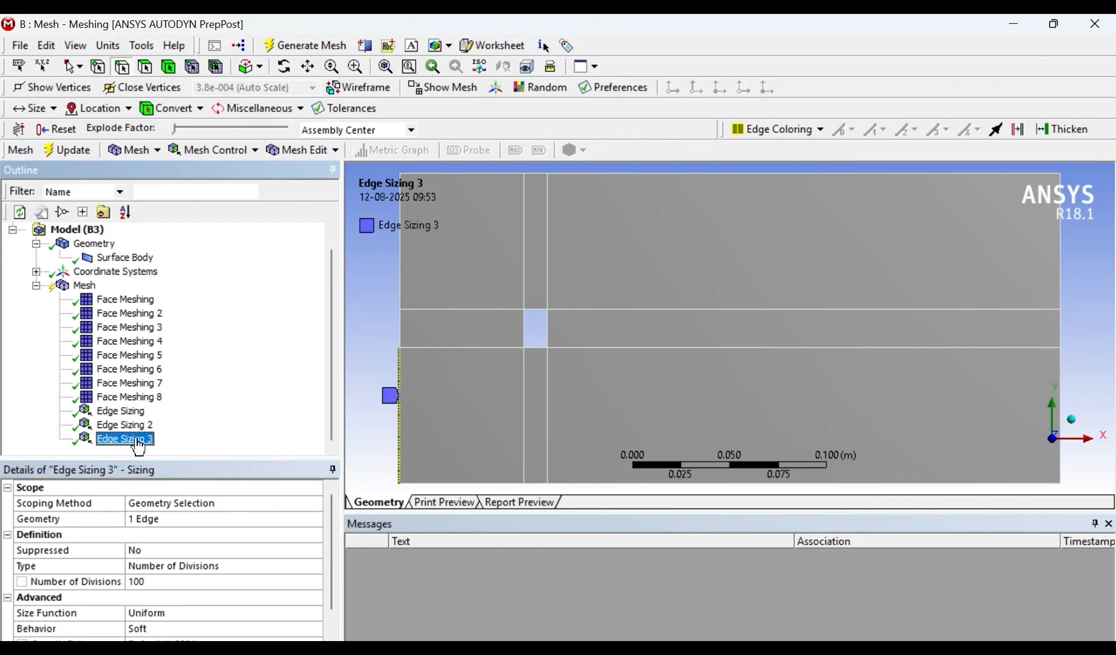
- Insert an edge sizing with 100 divisions on the vertical split line running from the hole's upper-left corner to the domain's top edge
right_click(524, 223)
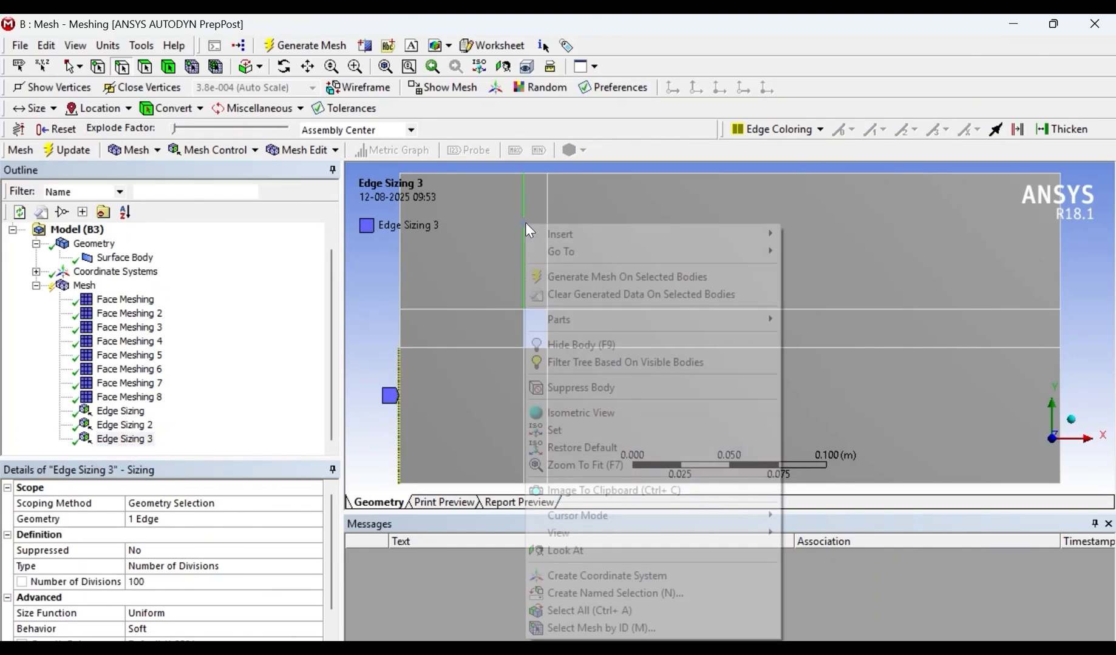
mouse_move(729, 234)
click(874, 235)
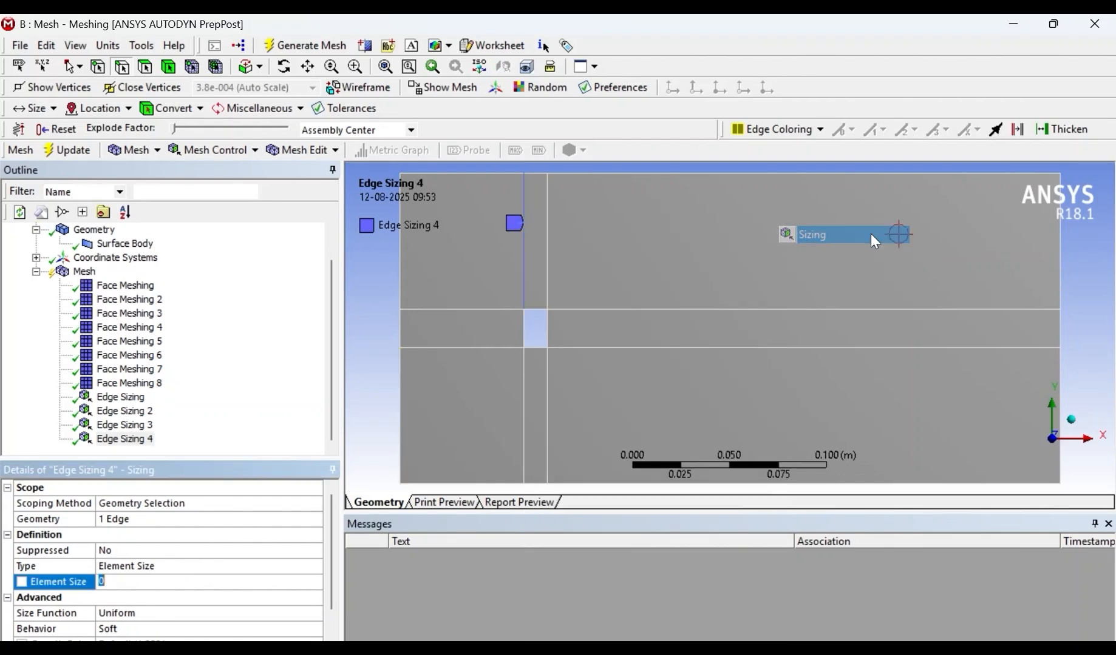
click(279, 568)
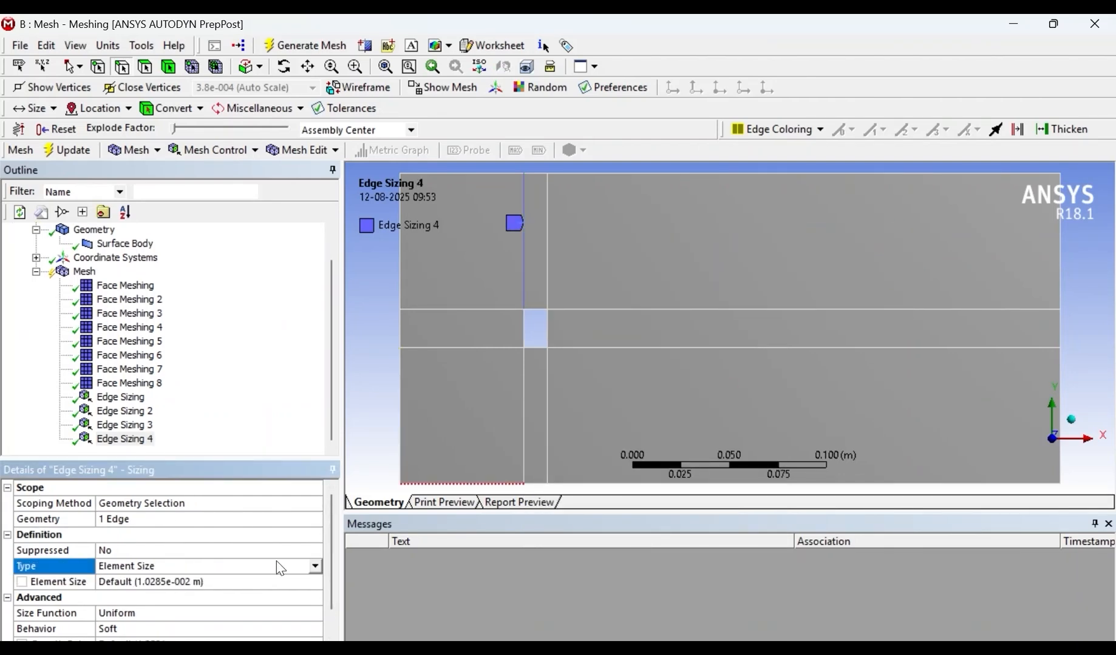
click(316, 568)
click(149, 589)
click(145, 584)
text(100)
key(Return)
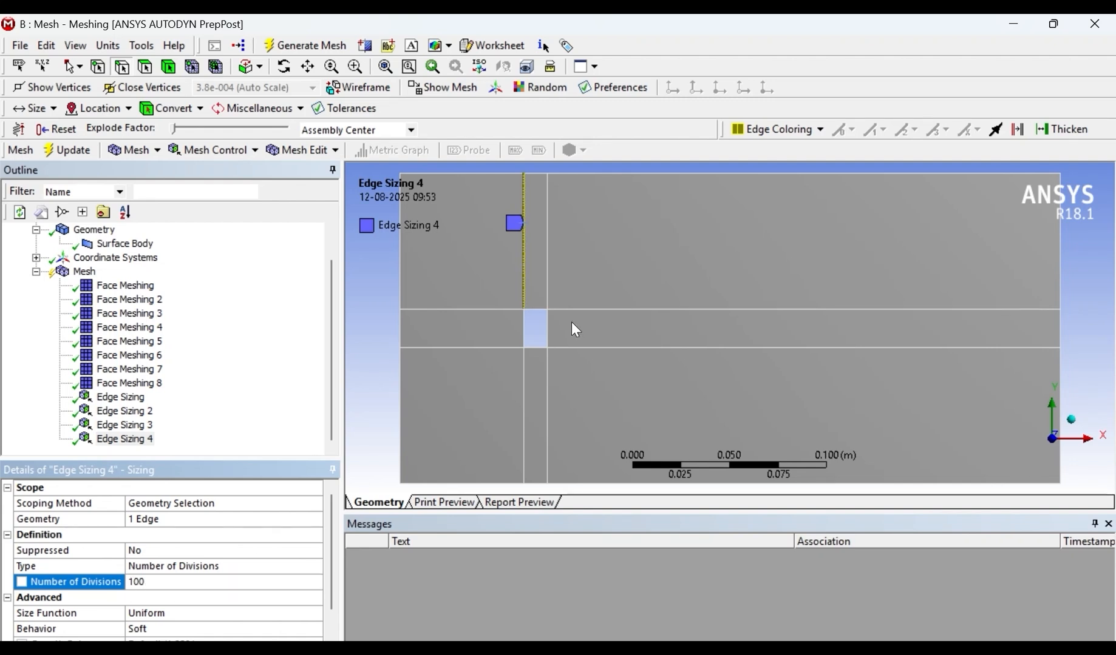
- Insert an edge sizing on the hole's left edge with Number of Divisions set to 500
right_click(526, 326)
mouse_move(588, 267)
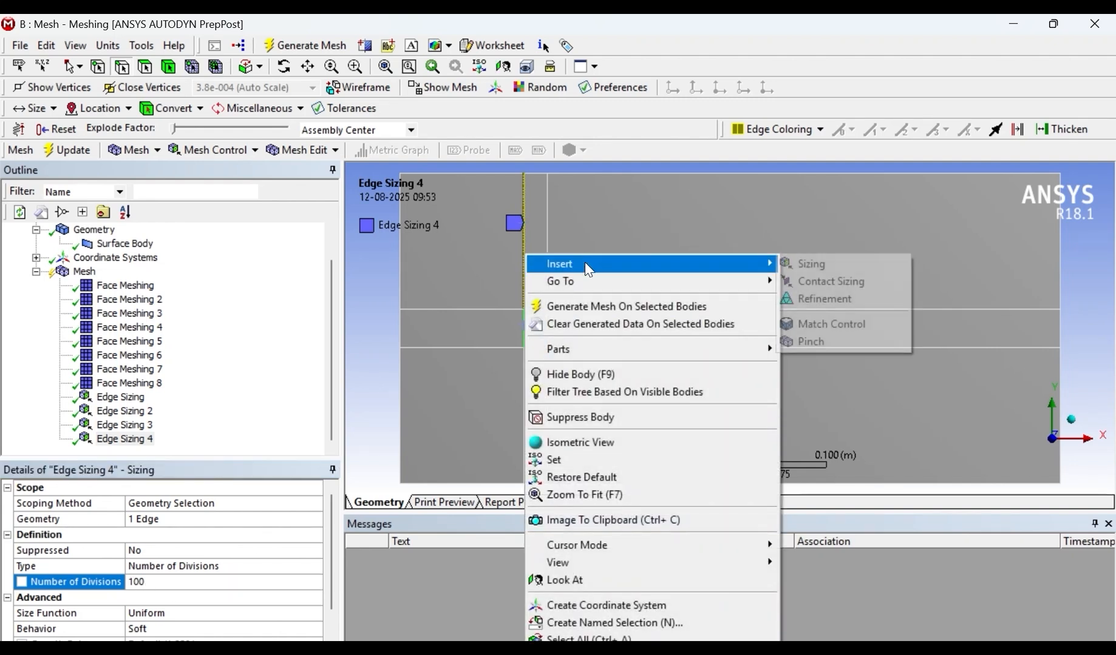
click(810, 263)
click(172, 584)
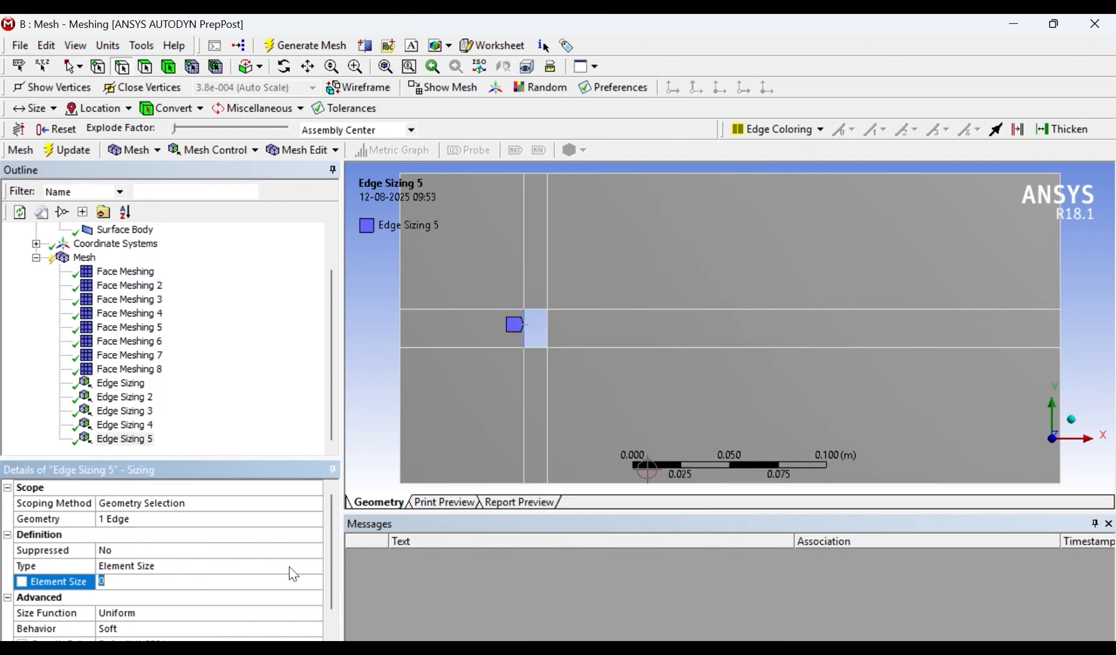
click(289, 566)
click(318, 566)
click(192, 586)
click(147, 581)
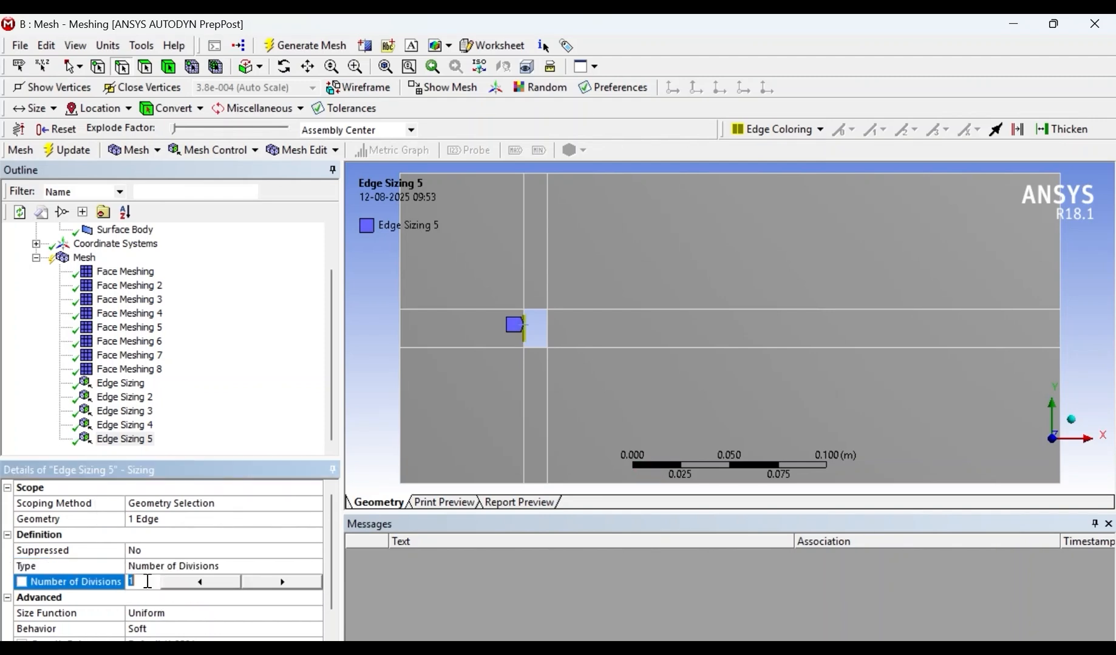
text(500)
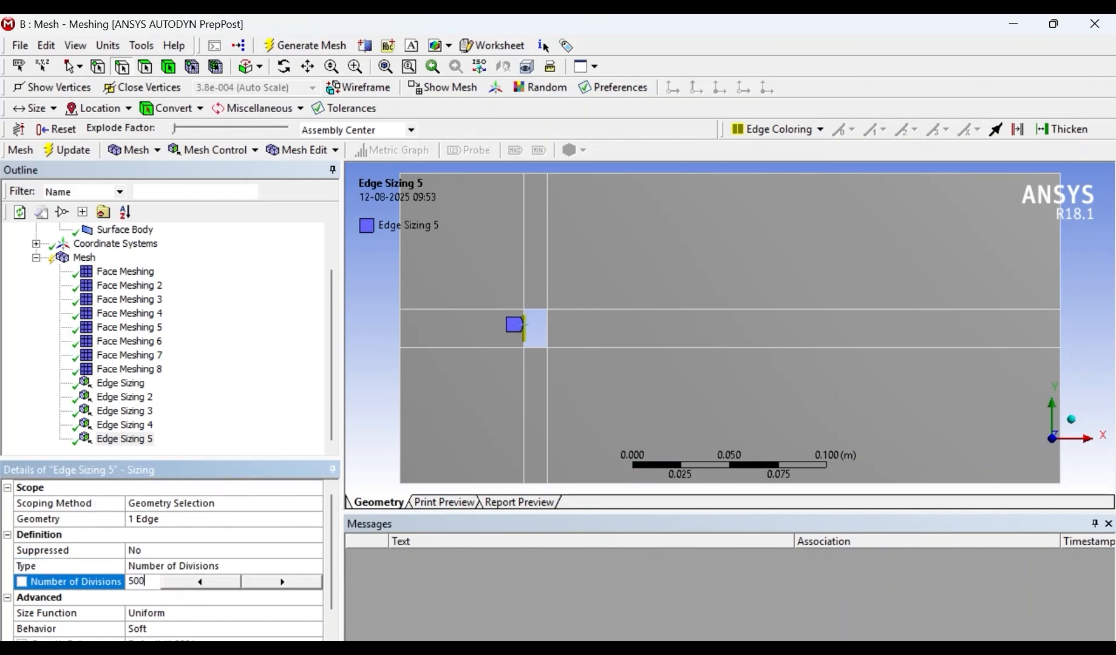
key(Return)
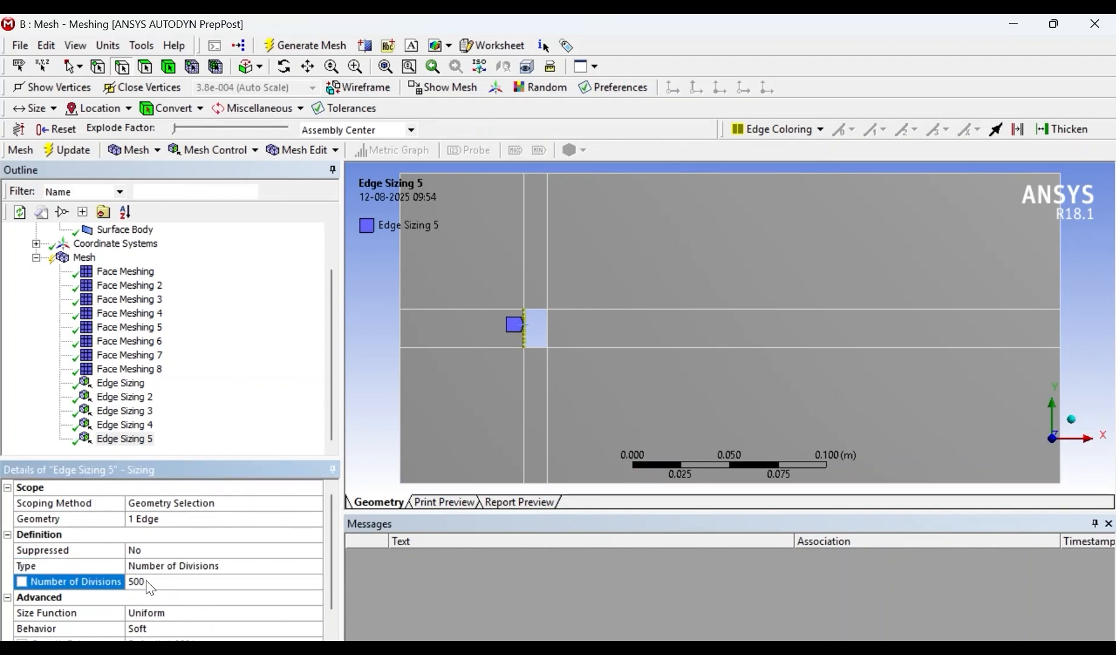
- Insert an edge sizing with 100 divisions on the vertical split line running from the hole's lower-left corner to the domain's bottom edge
right_click(524, 425)
mouse_move(553, 267)
click(844, 264)
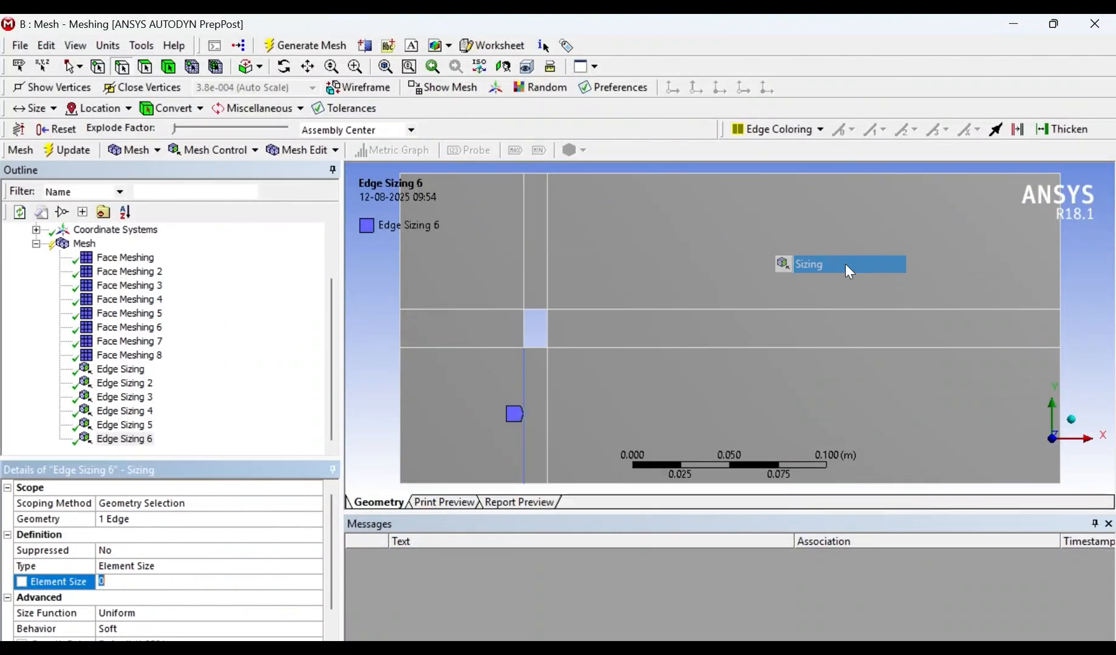
click(201, 566)
click(316, 567)
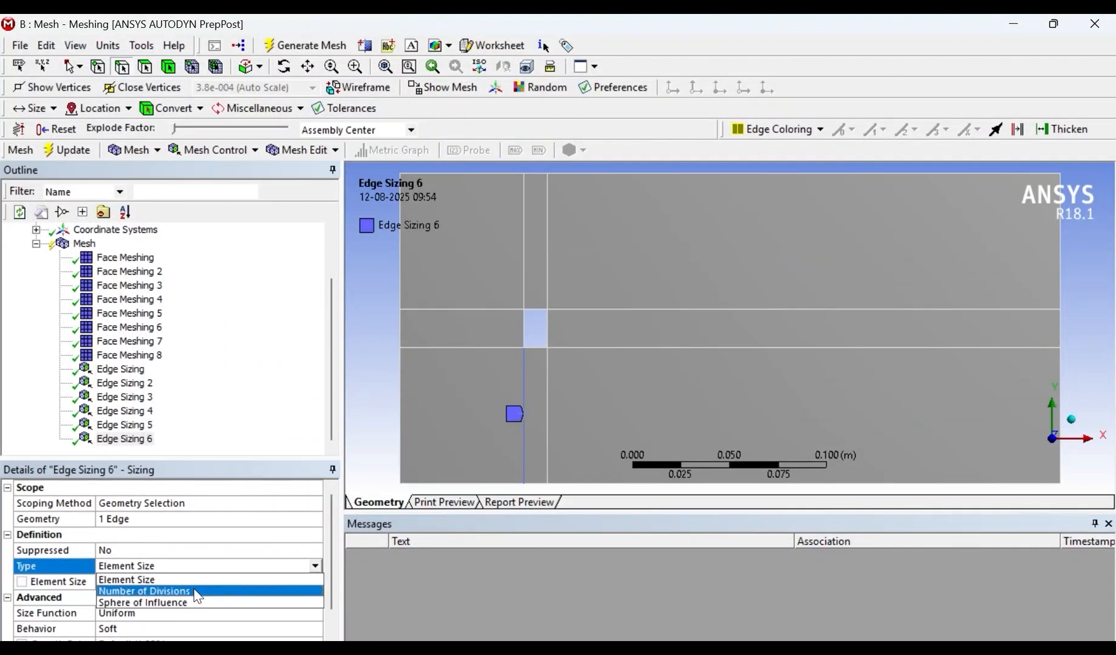
click(188, 592)
click(156, 583)
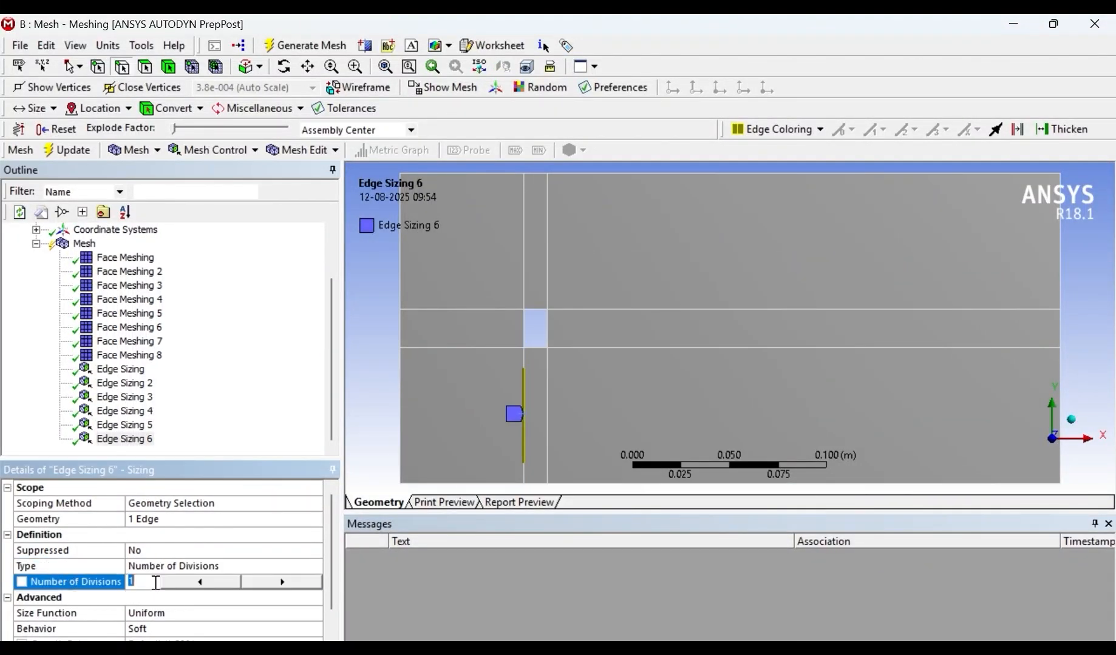
text(100)
key(Return)
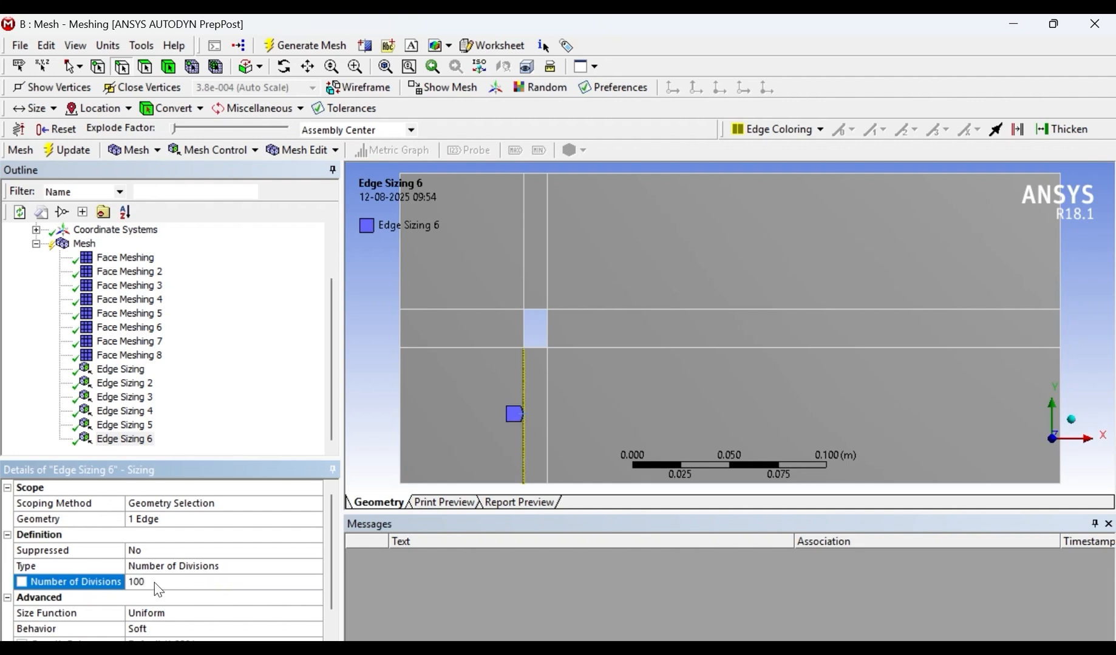
click(144, 426)
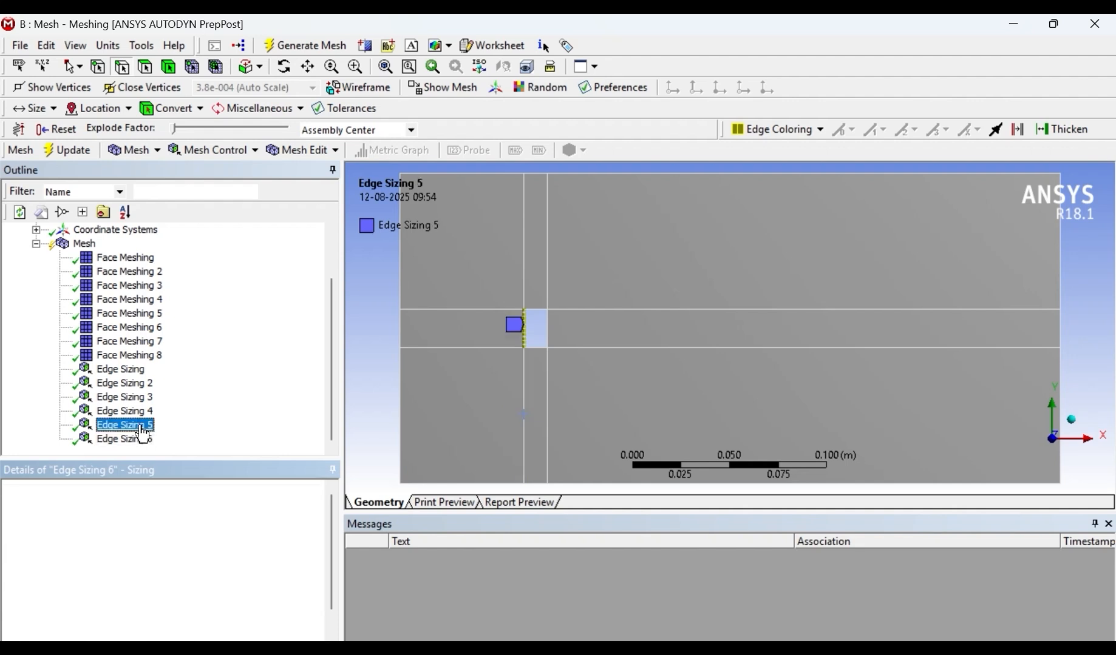
click(133, 439)
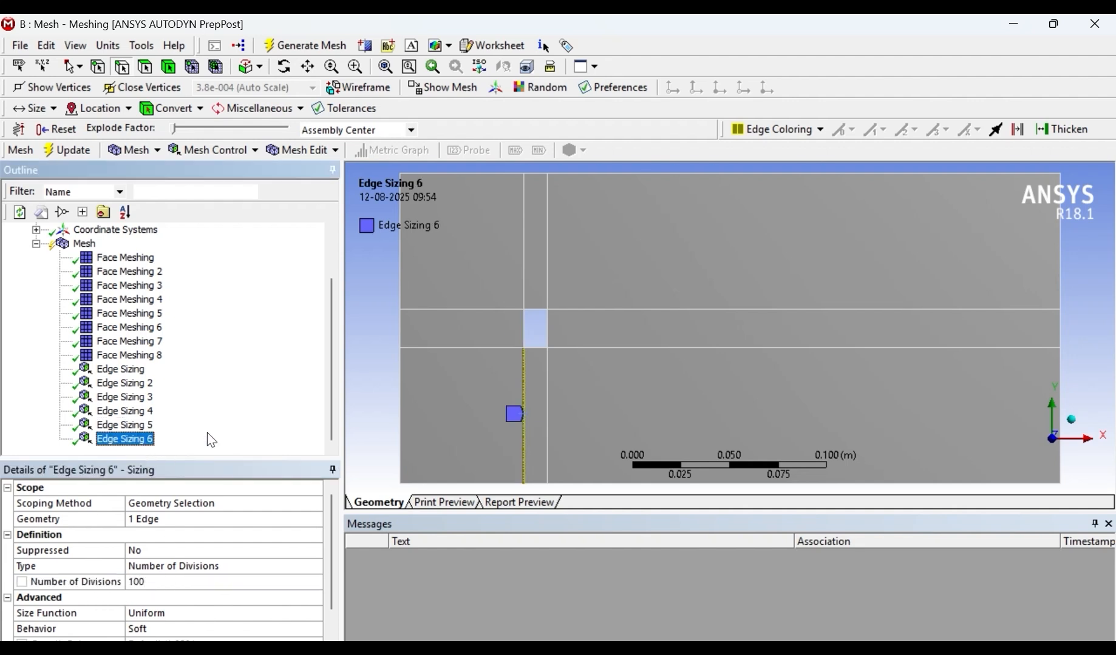
- Insert an edge sizing with 100 divisions on the vertical split line running from the hole's upper-right corner to the domain's top edge
click(549, 250)
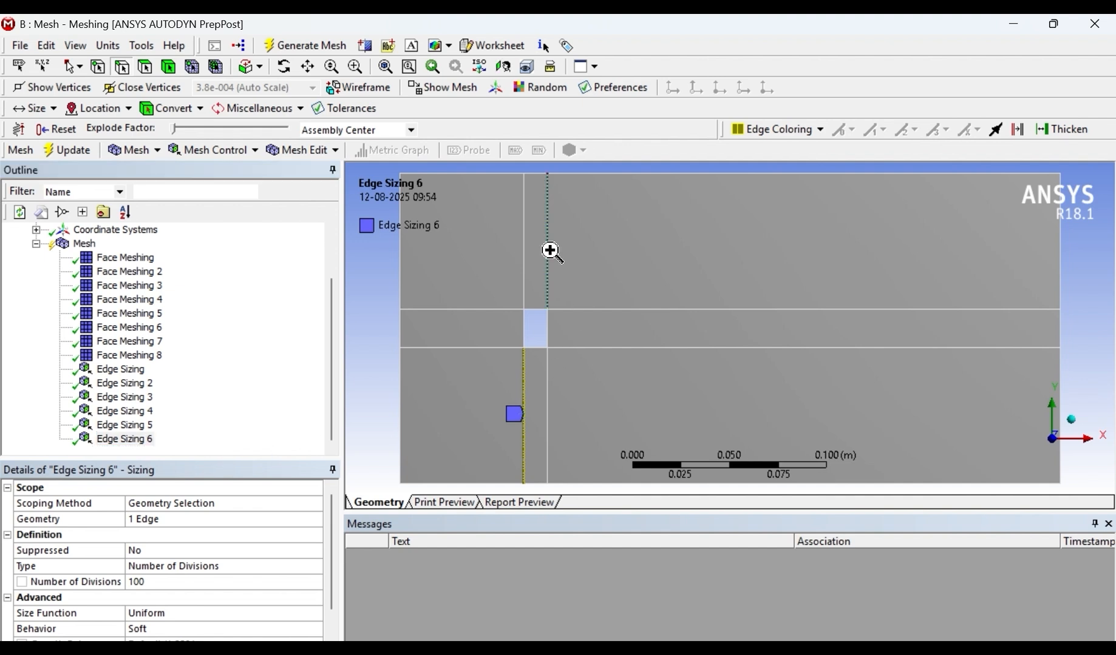
right_click(549, 250)
mouse_move(584, 267)
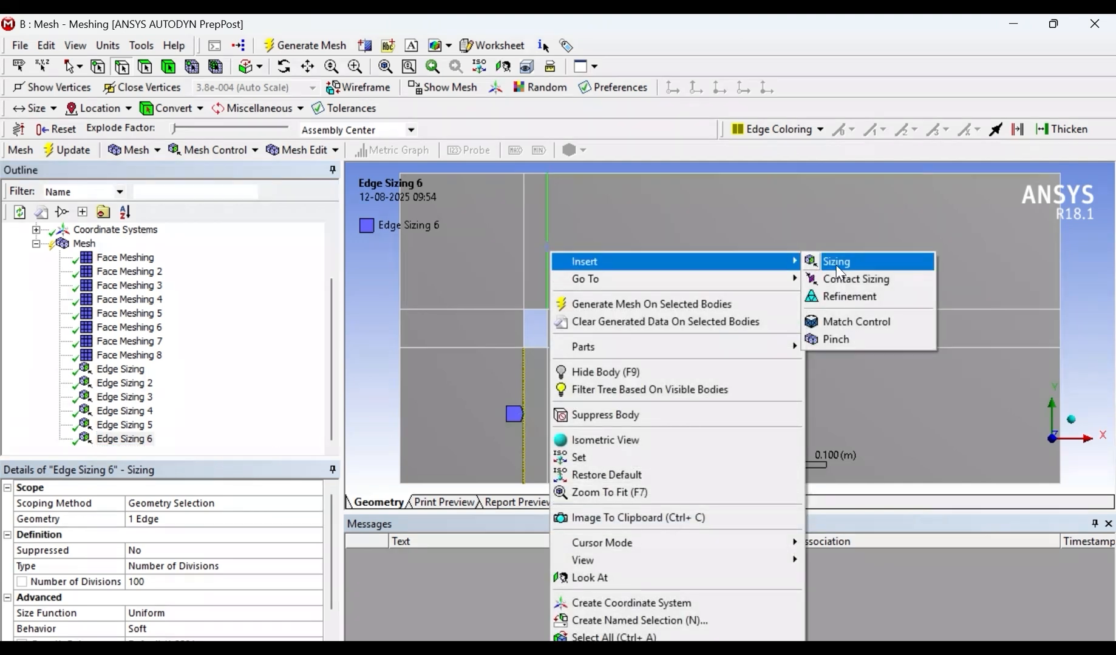
click(838, 269)
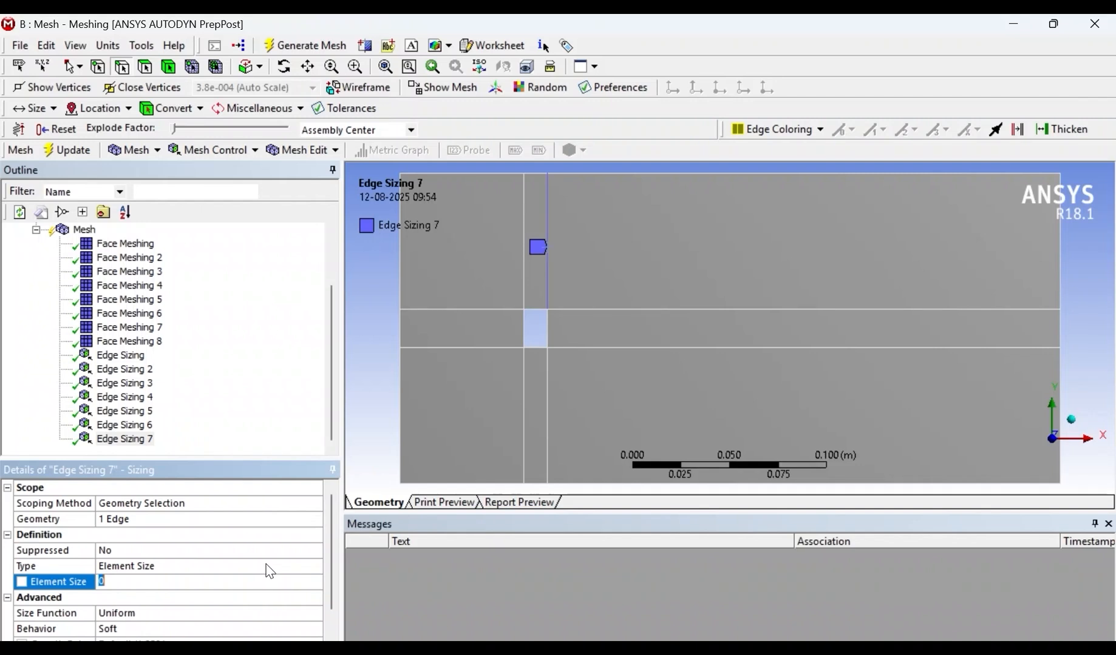
click(269, 568)
click(140, 590)
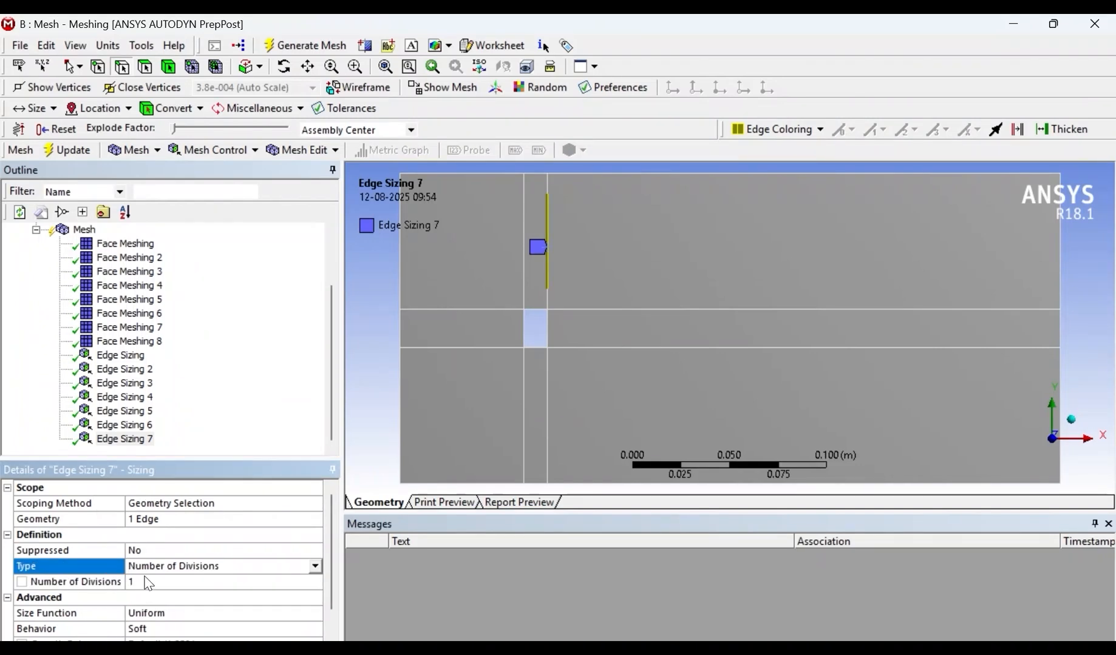
click(146, 580)
text(100)
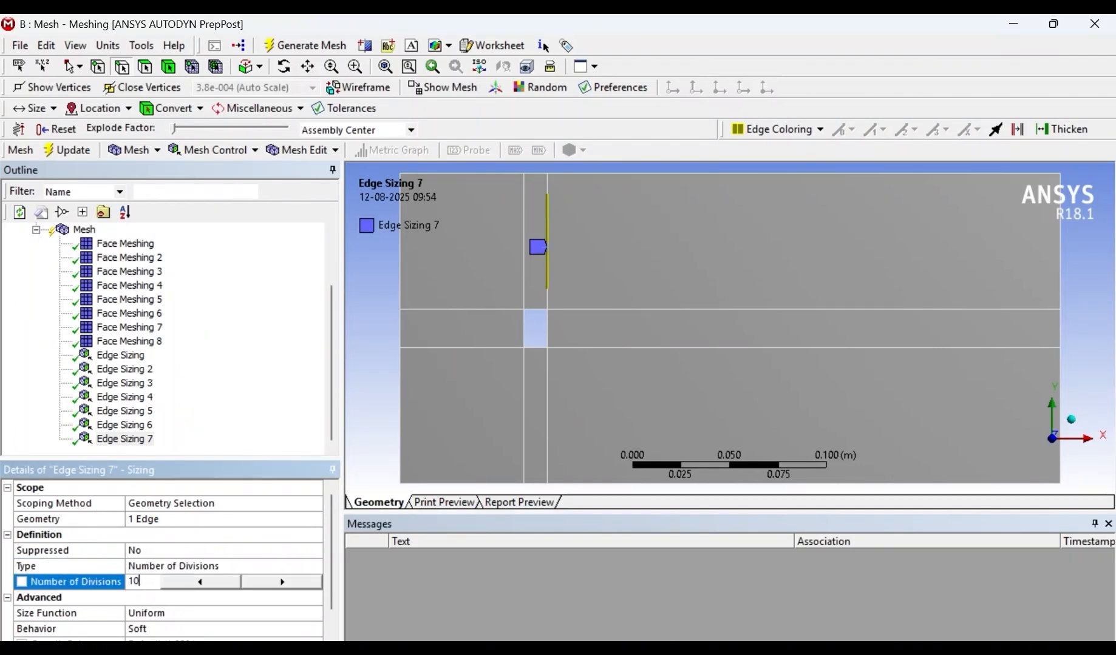
key(Return)
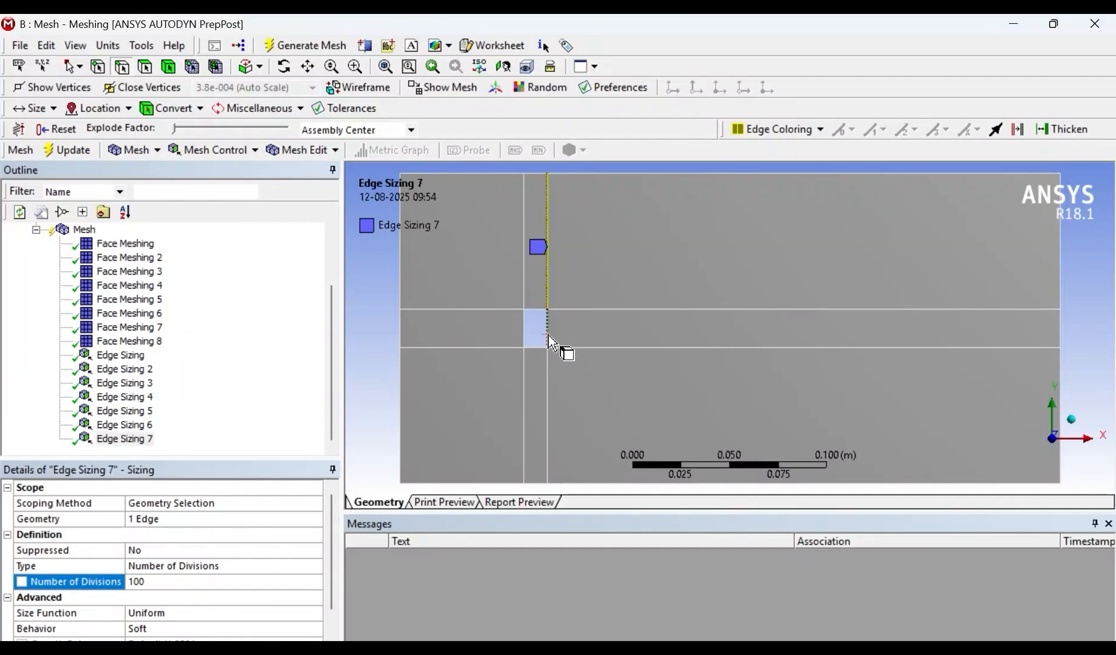
- Insert an edge sizing on the hole's right edge with Number of Divisions set to 500
right_click(548, 255)
mouse_move(588, 264)
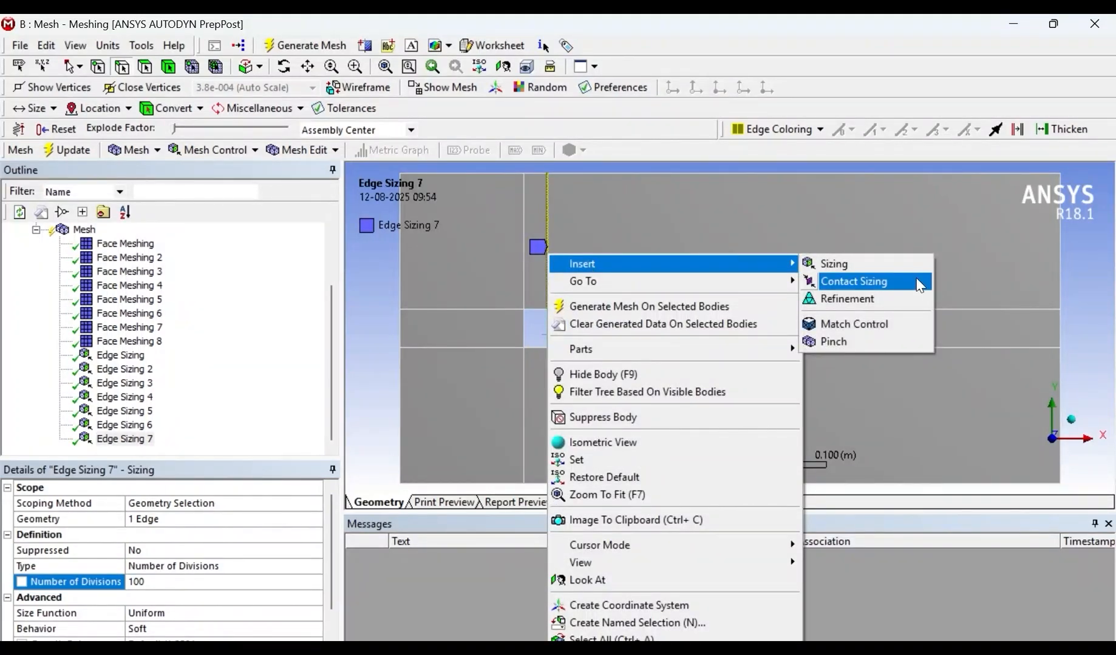
click(872, 263)
click(200, 568)
click(315, 566)
click(165, 592)
click(150, 583)
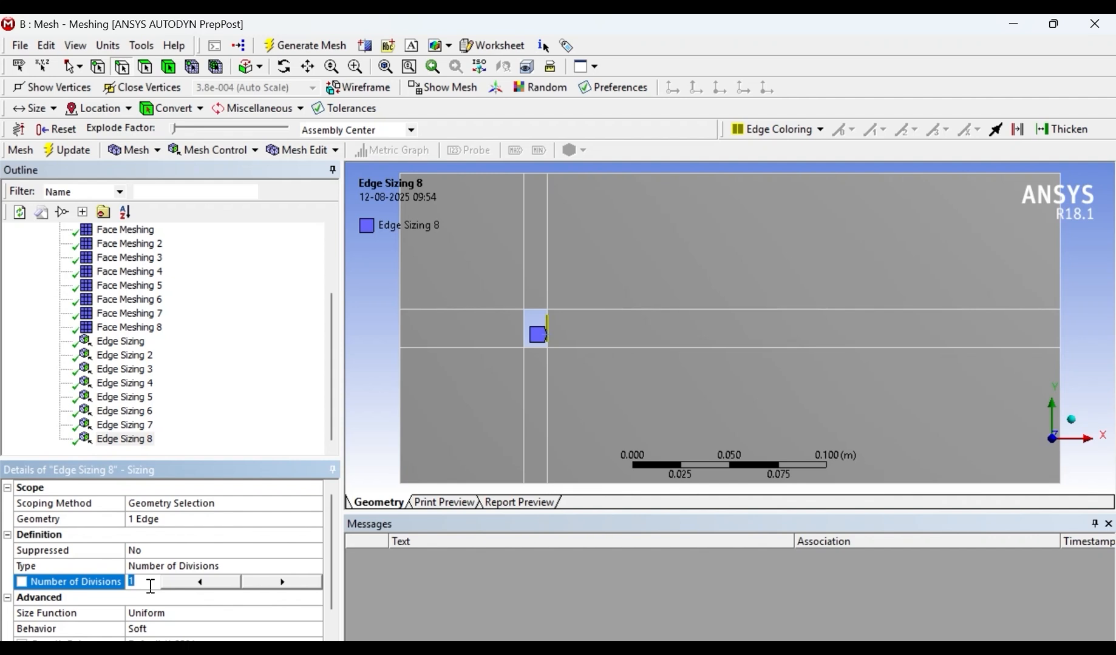
key(Return)
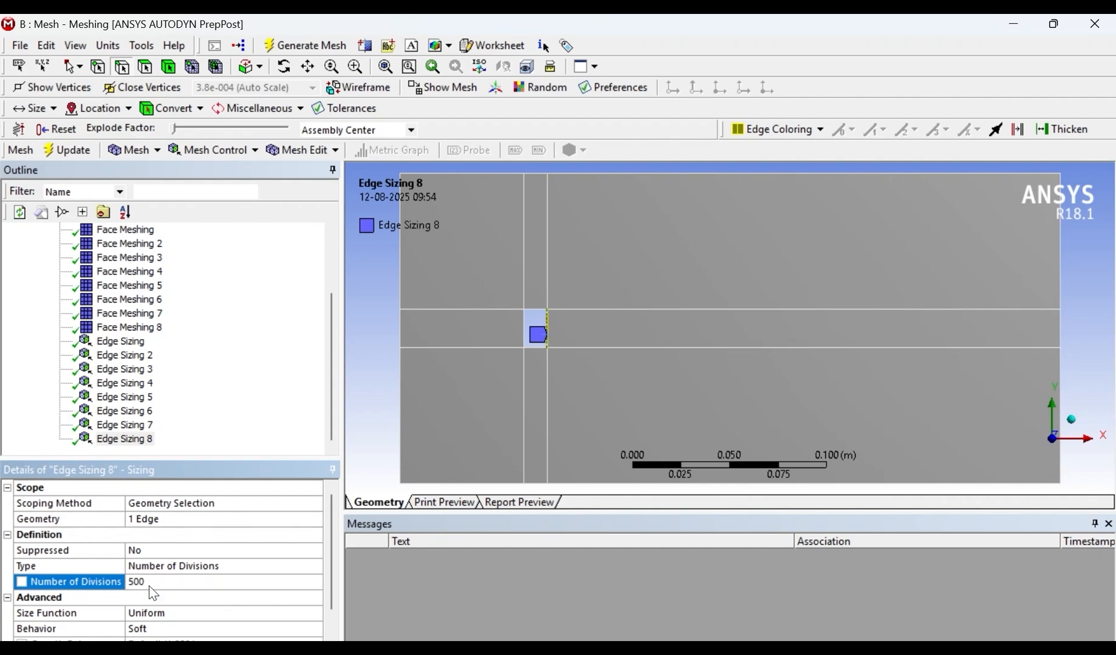
- Insert an edge sizing with 100 divisions on the vertical split line running from the hole's lower-right corner to the domain's bottom edge
right_click(548, 413)
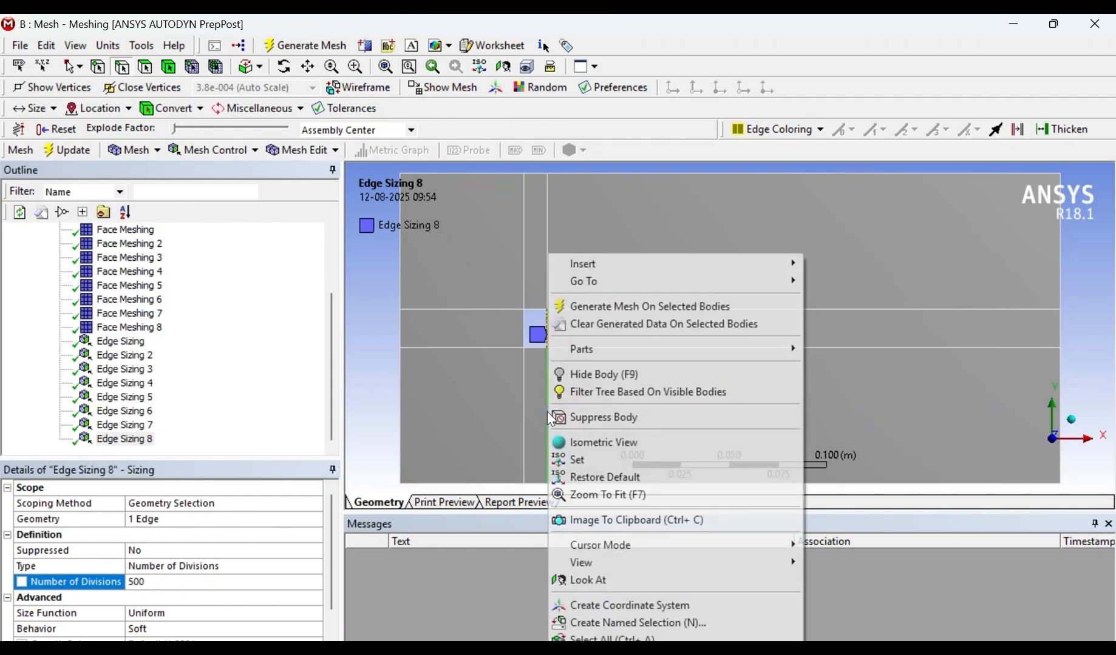
mouse_move(692, 267)
click(843, 260)
click(276, 588)
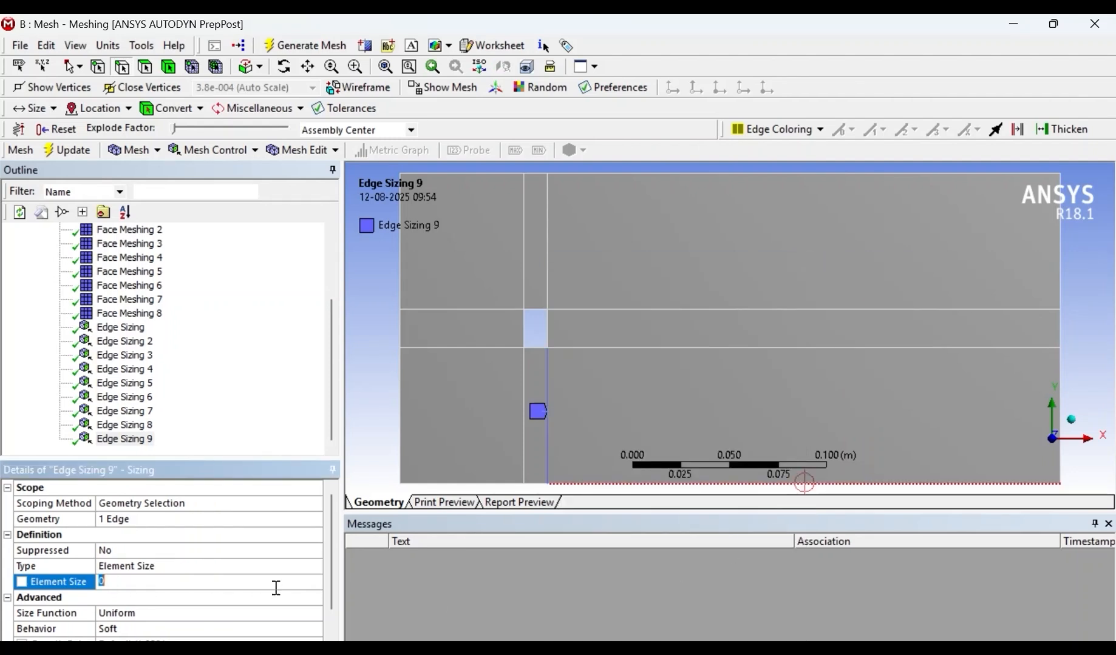
click(210, 566)
click(315, 566)
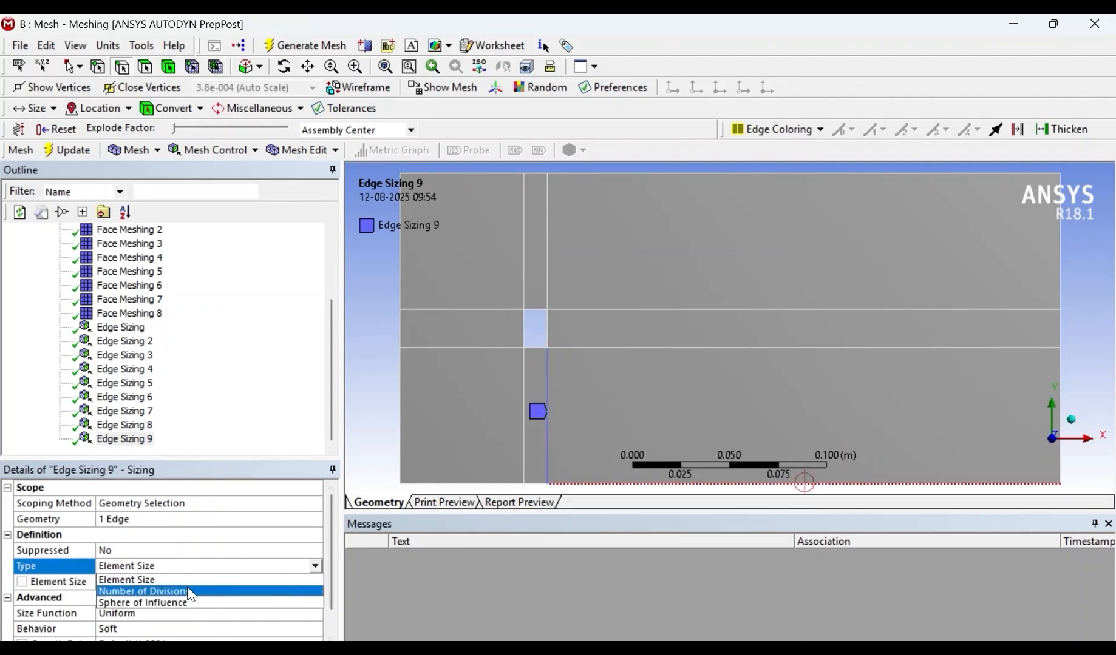
click(190, 592)
click(150, 581)
text(5)
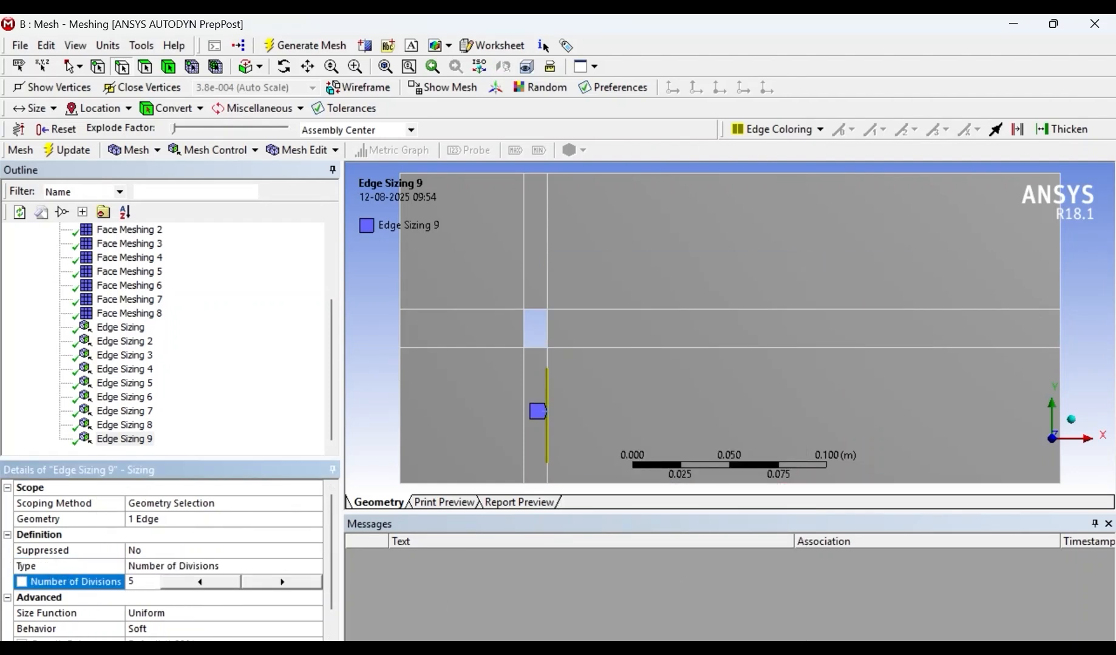
text(00)
key(BackSpace)
key(BackSpace)
key(BackSpace)
text(100)
key(Return)
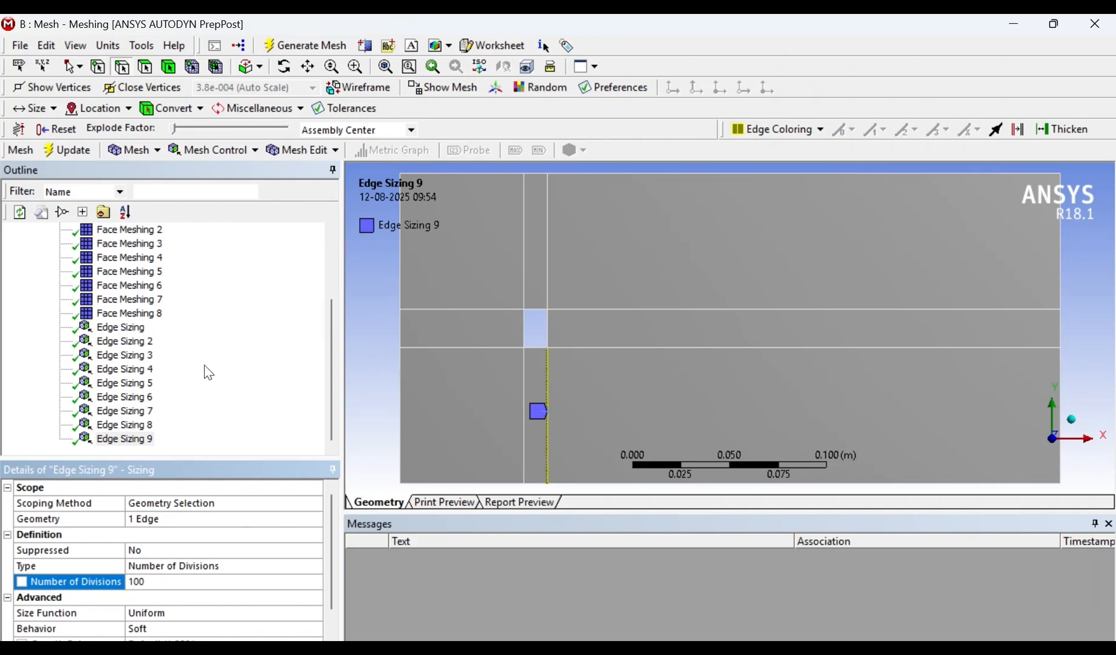
click(142, 426)
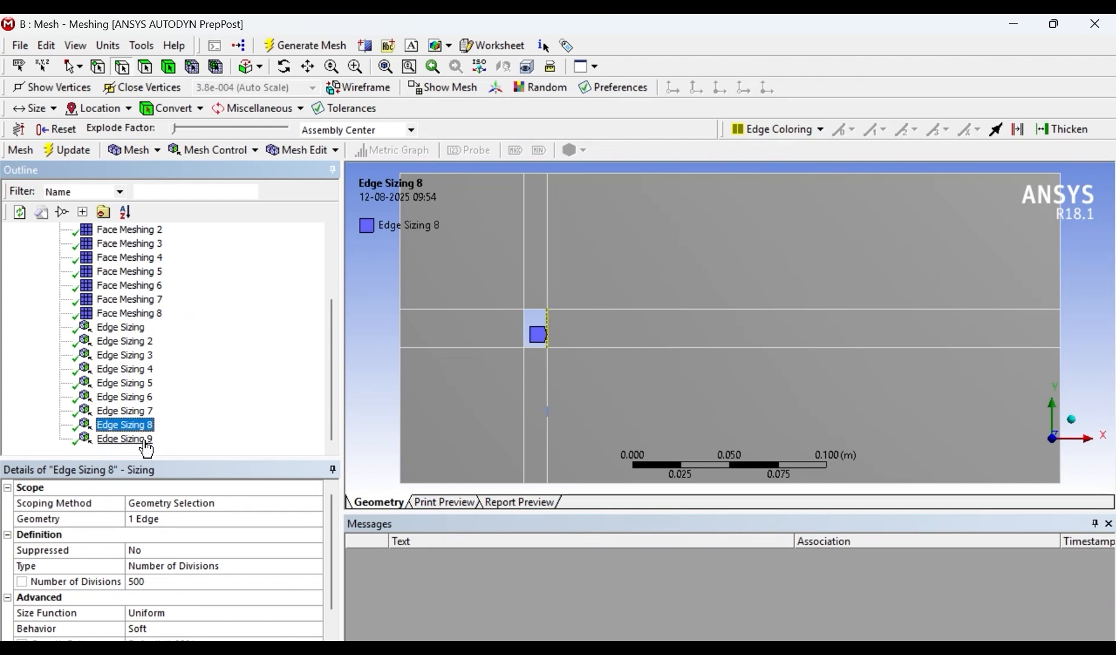
click(142, 441)
- Insert an edge sizing on the upper segment of the domain's right boundary with Number of Divisions set to 100
click(1052, 248)
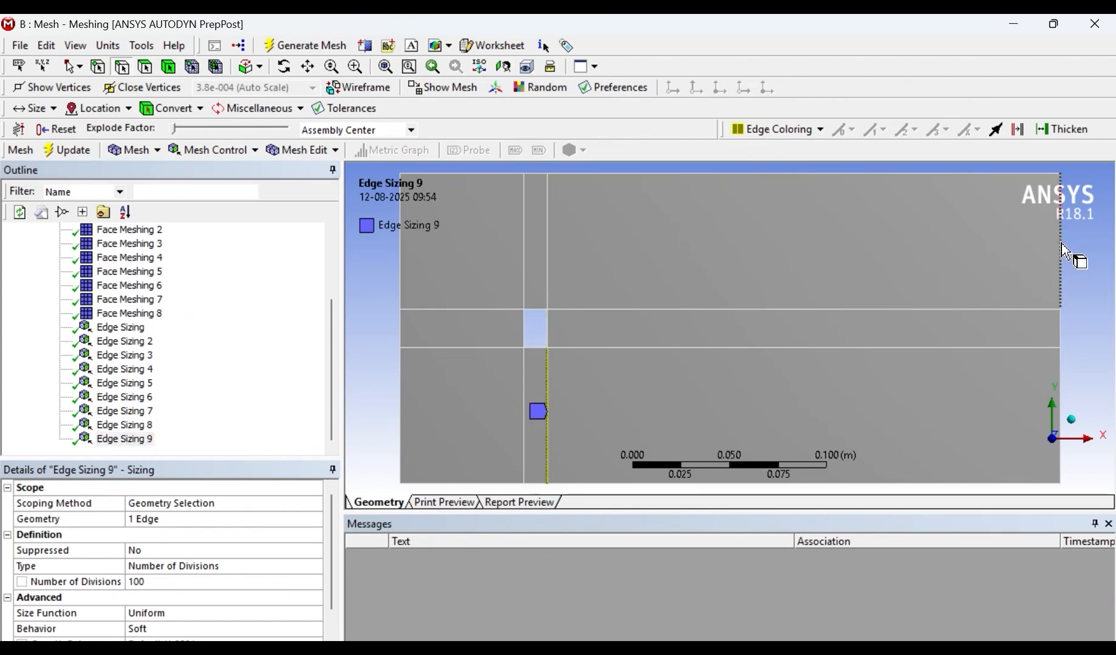
right_click(1051, 248)
mouse_move(996, 251)
click(792, 253)
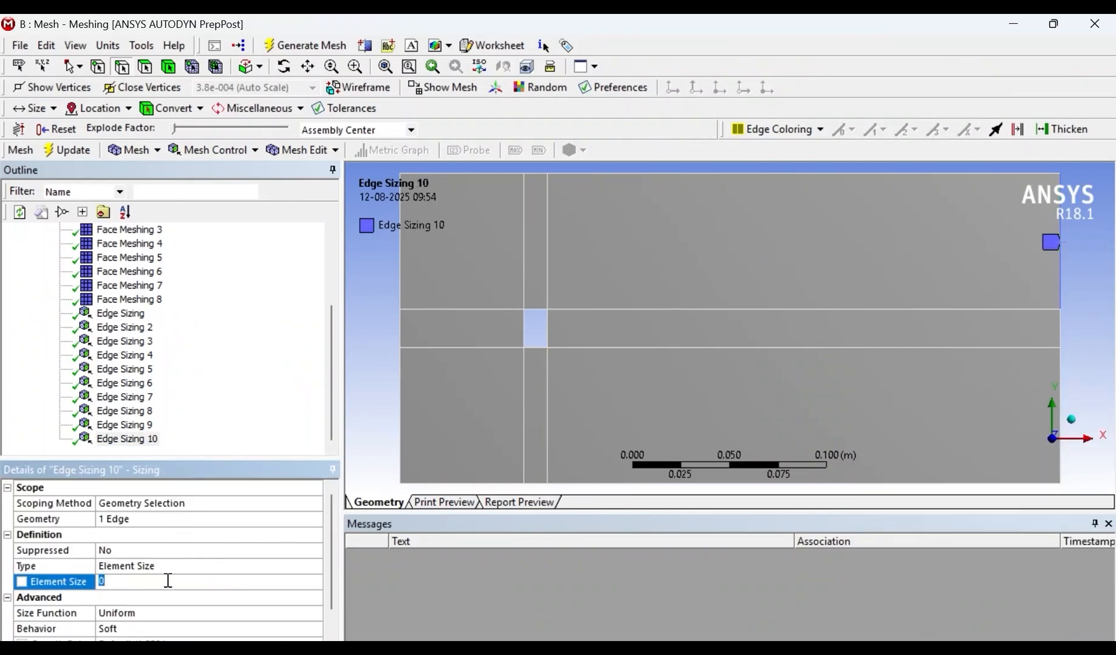
click(249, 566)
click(314, 566)
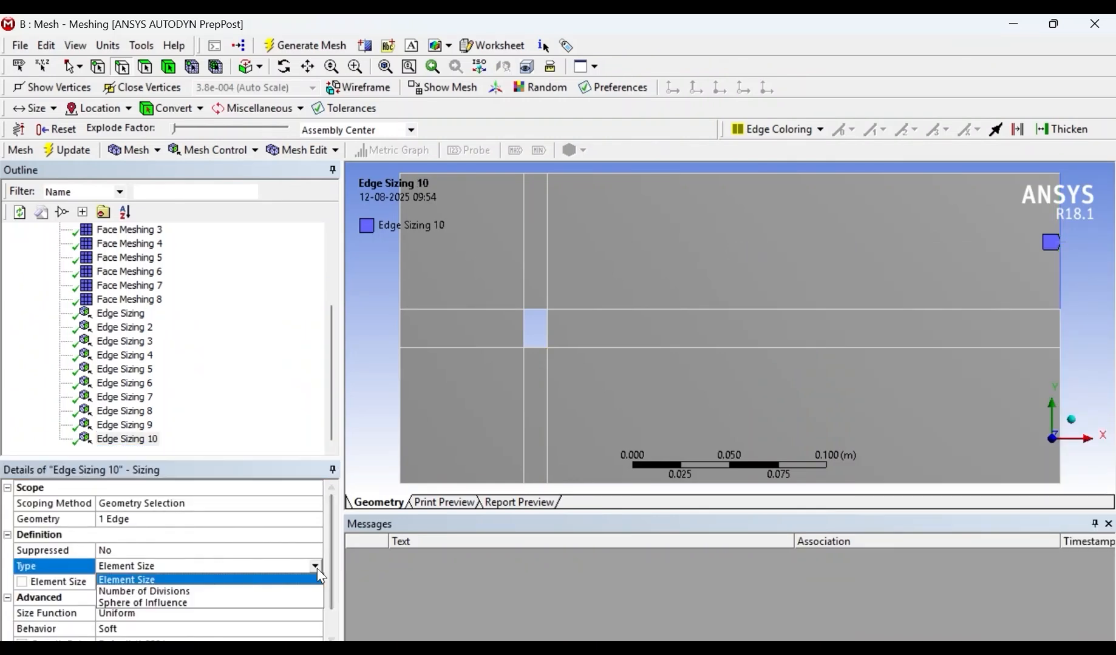
click(162, 586)
click(161, 581)
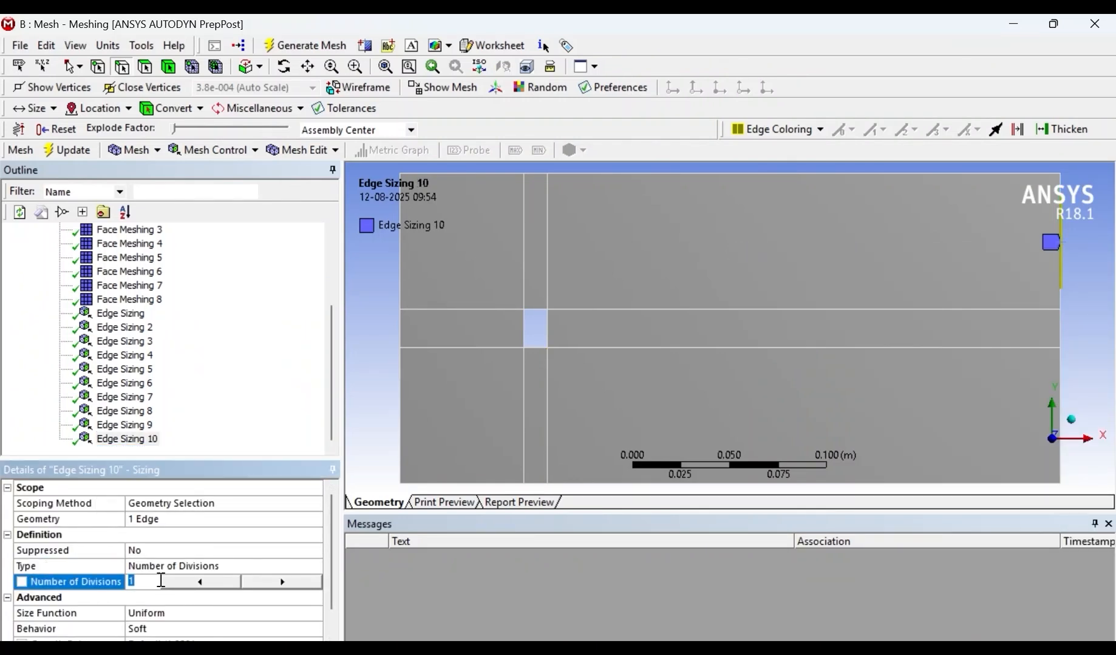
text(100)
key(Return)
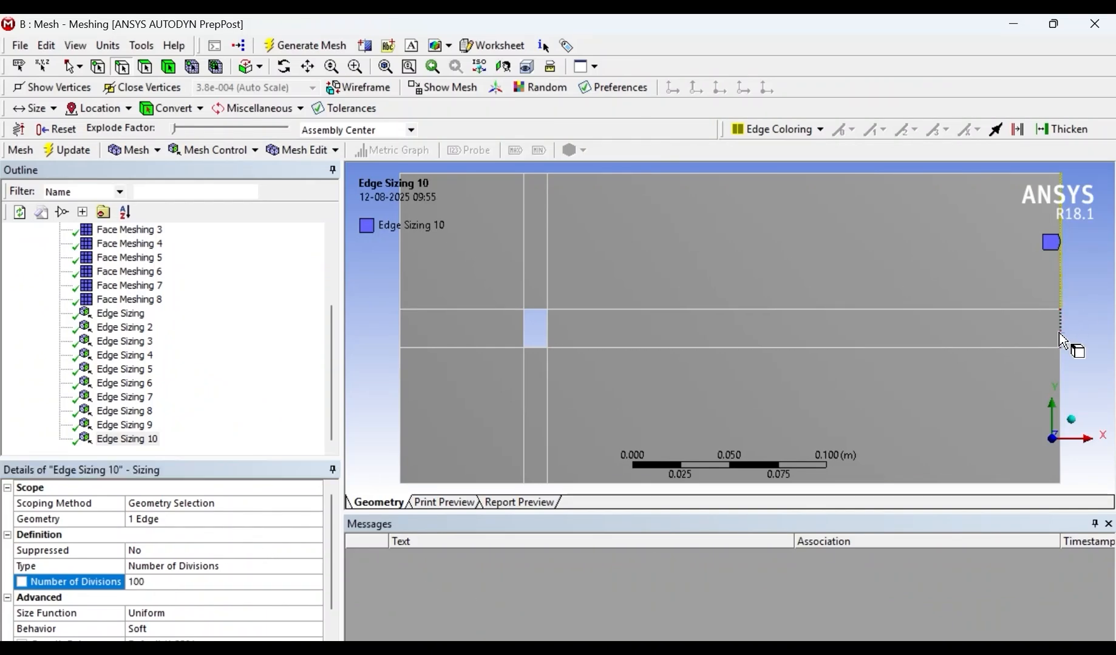
- Insert an edge sizing on the short middle segment of the domain's right boundary with Number of Divisions set to 500
right_click(1074, 349)
mouse_move(892, 263)
click(772, 267)
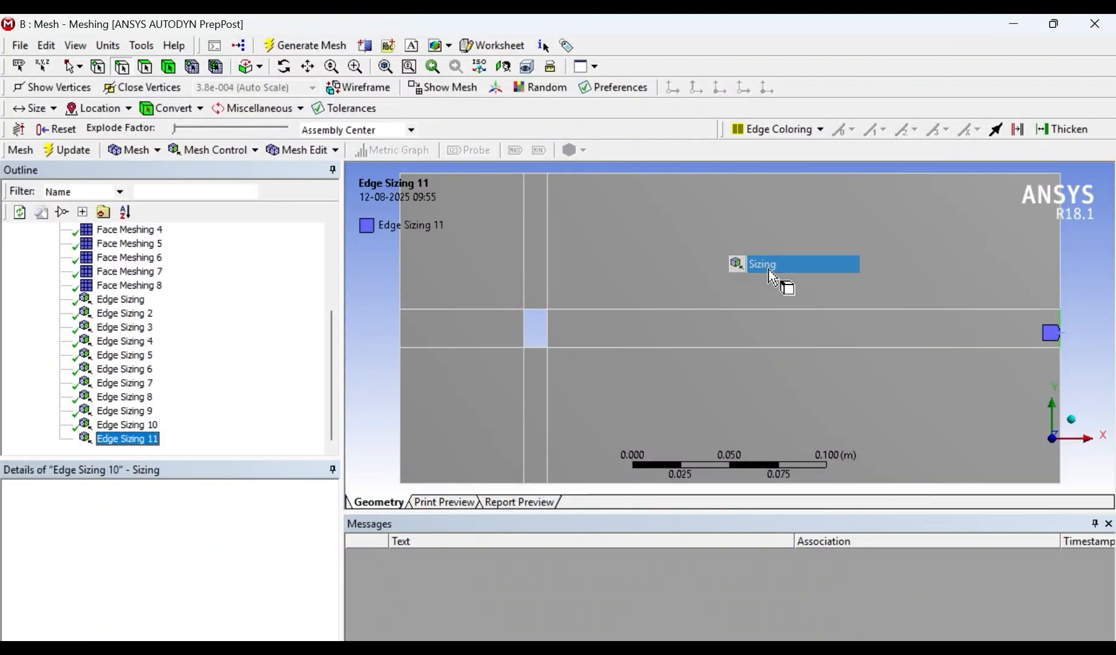
click(245, 569)
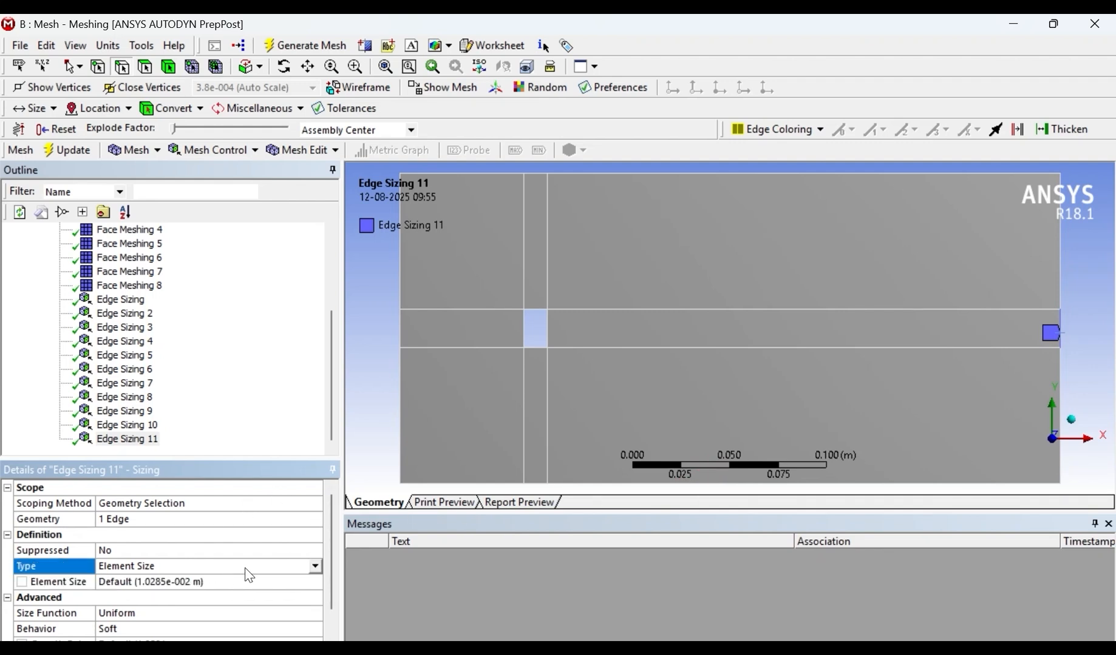
click(315, 567)
click(192, 593)
click(166, 584)
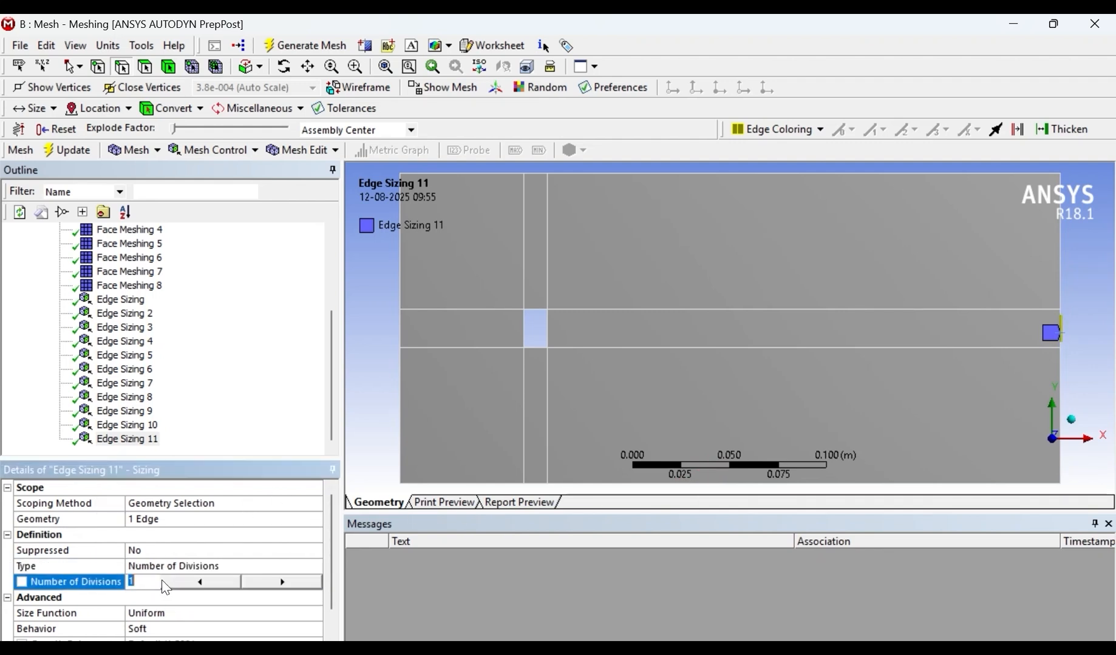
text(500)
key(Return)
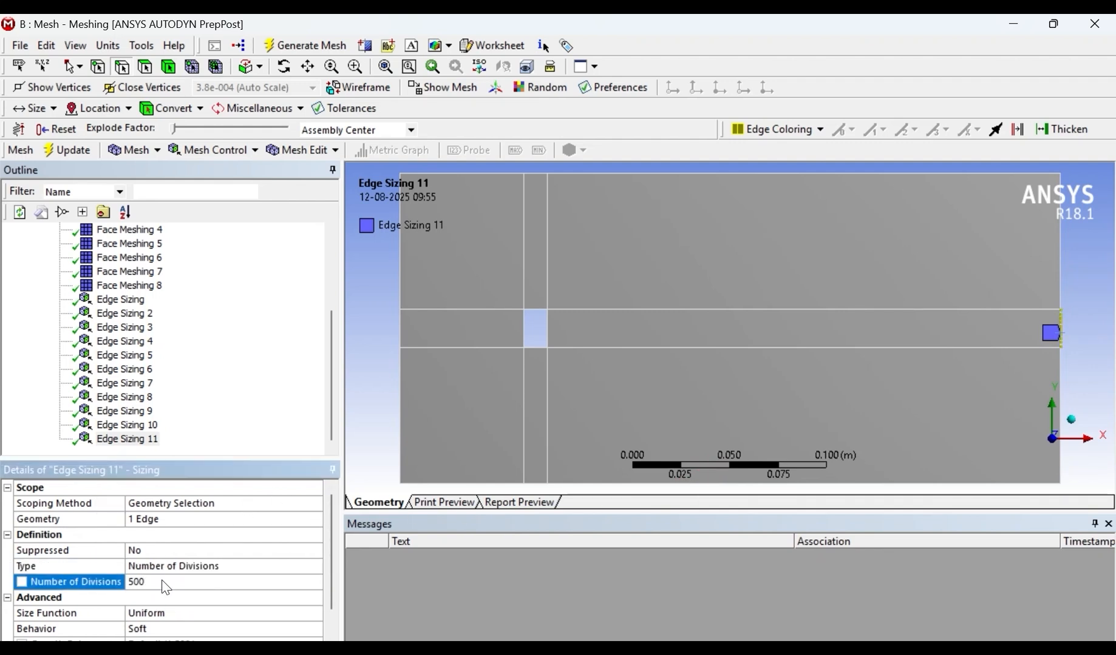
- Insert an edge sizing on the lower segment of the domain's right boundary with Number of Divisions set to 100
right_click(1064, 382)
mouse_move(925, 271)
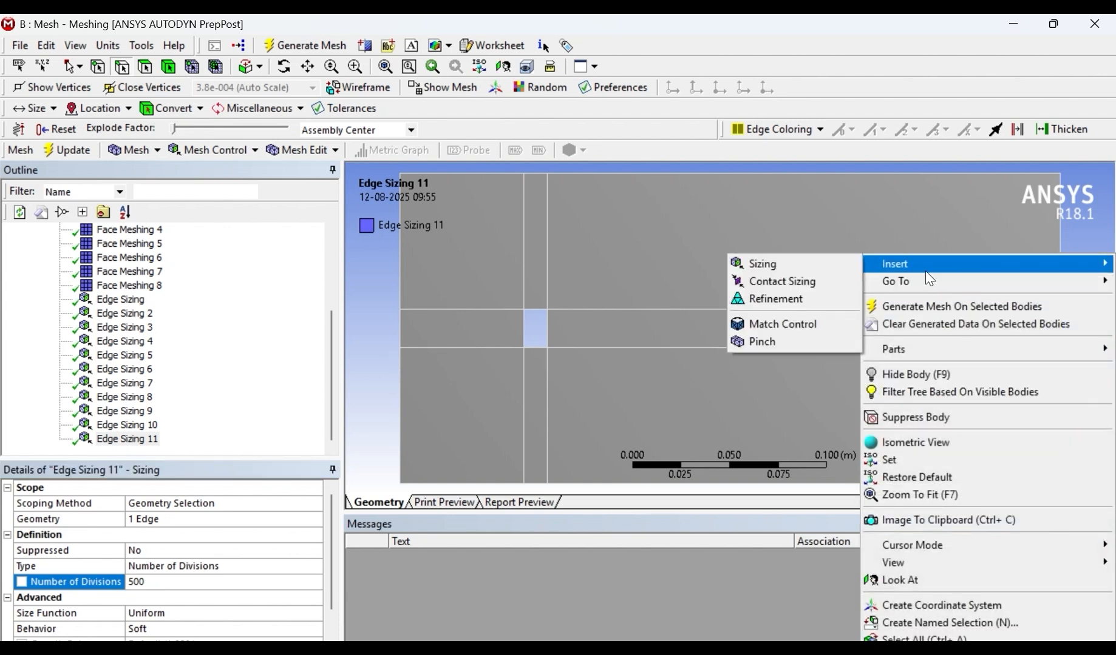
click(784, 267)
click(162, 570)
click(313, 566)
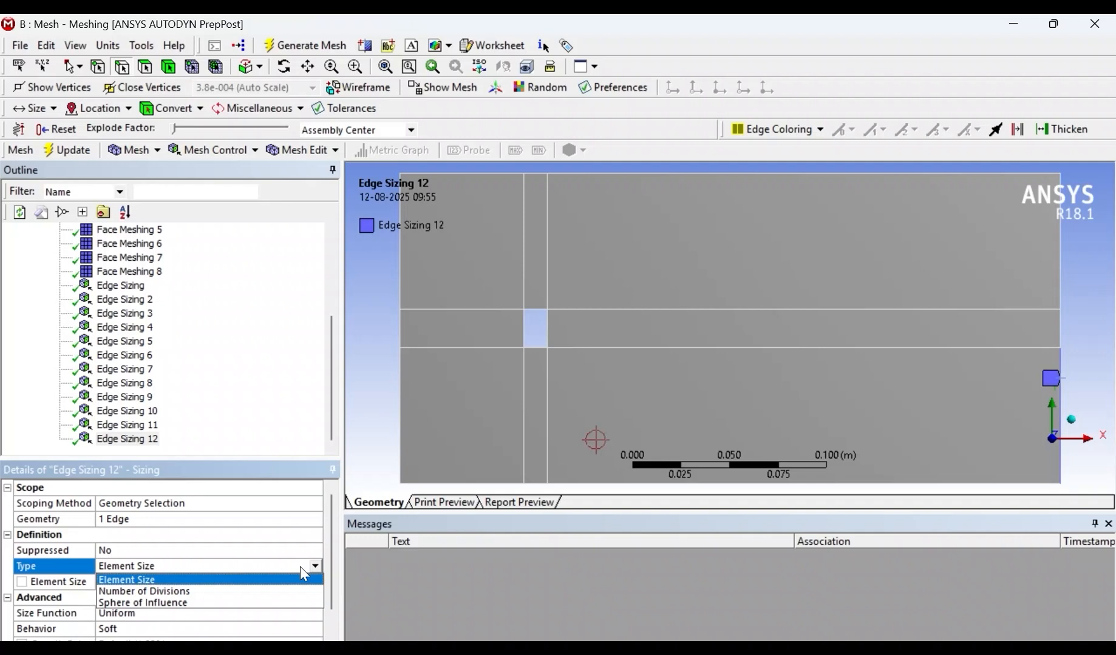
click(183, 588)
click(156, 583)
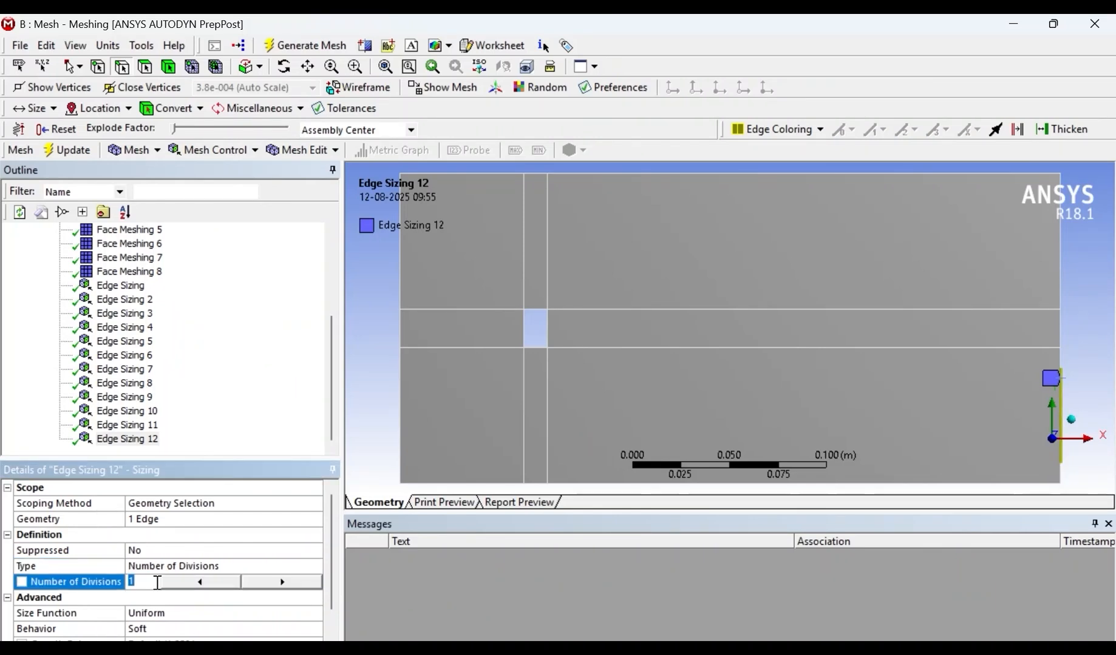
text(100)
key(Return)
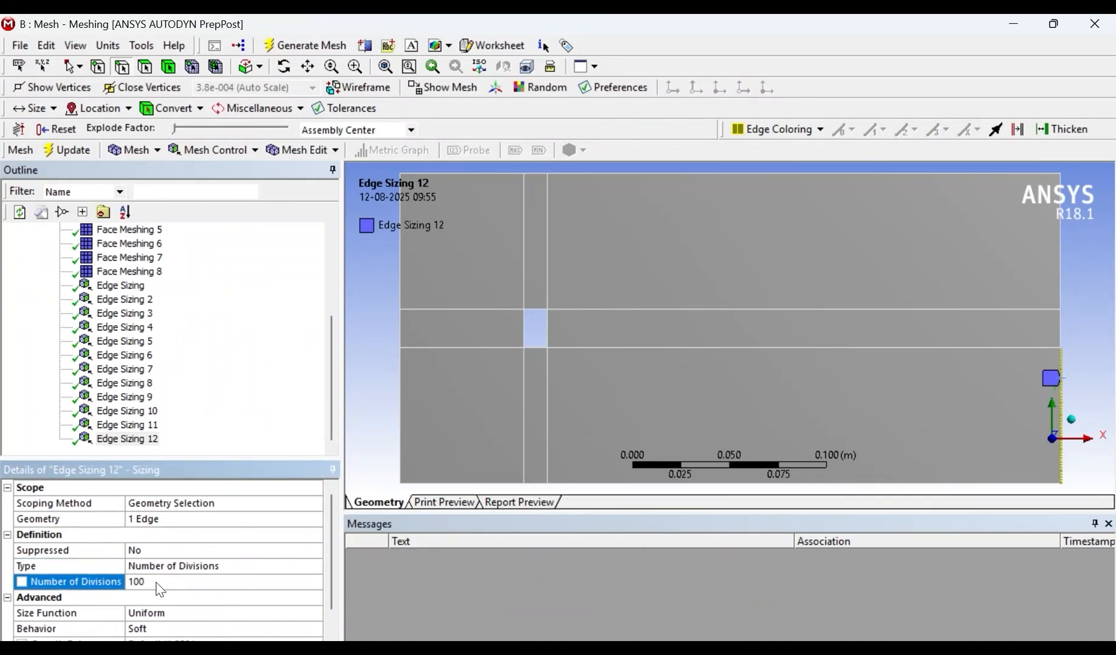
click(143, 425)
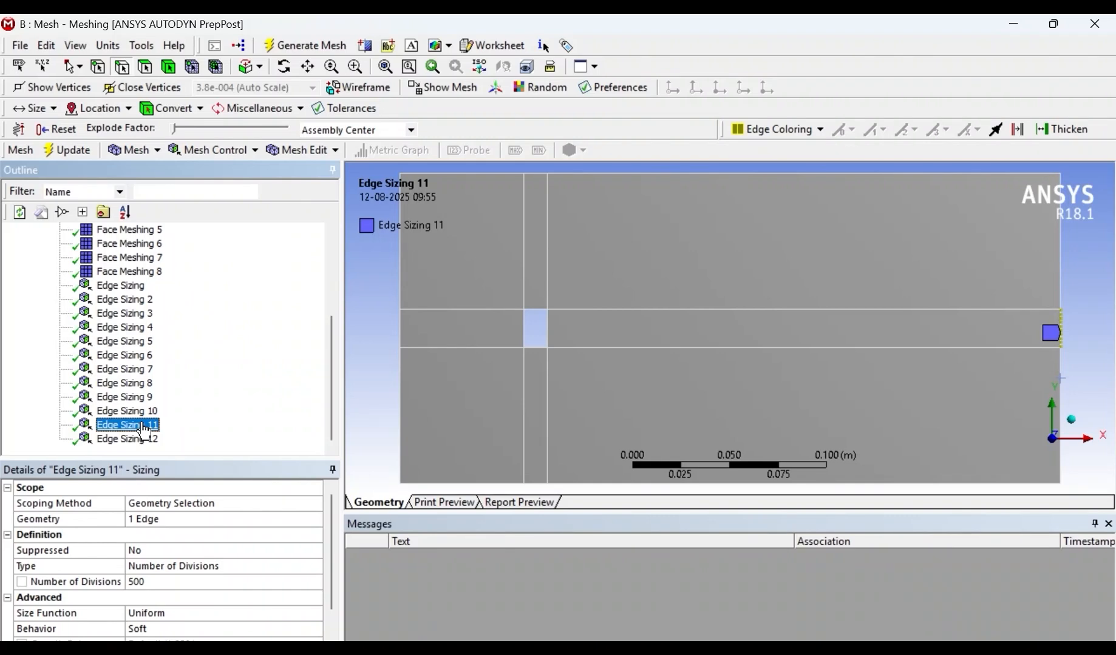
click(143, 439)
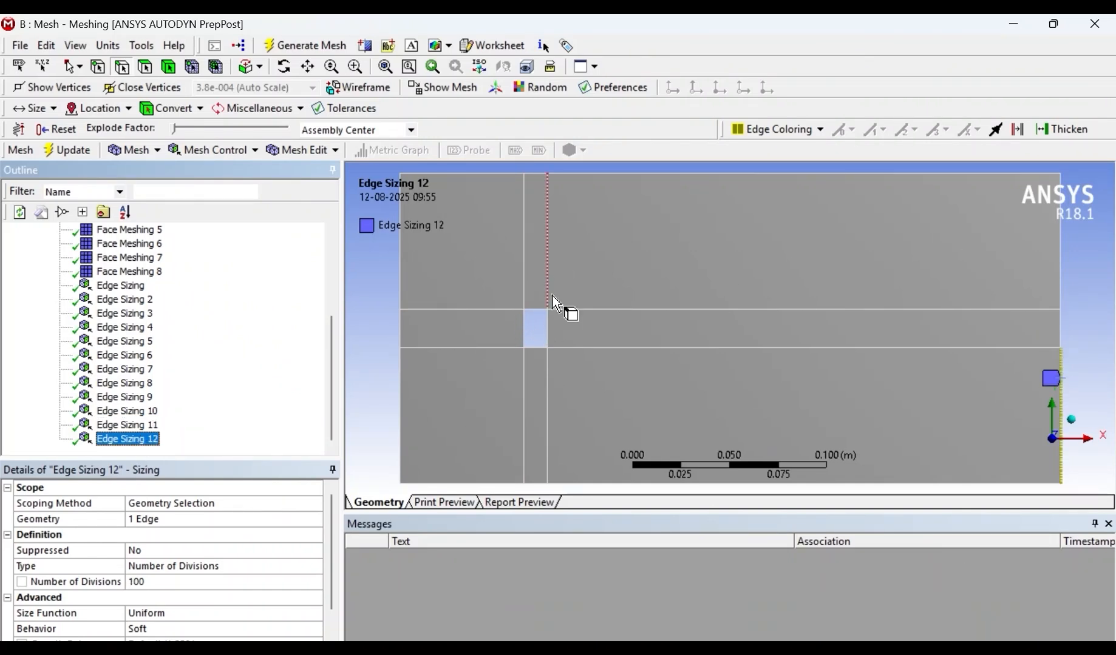
- Insert an edge sizing of type Number of Divisions on the left segment of the domain's top boundary
right_click(473, 172)
mouse_move(698, 182)
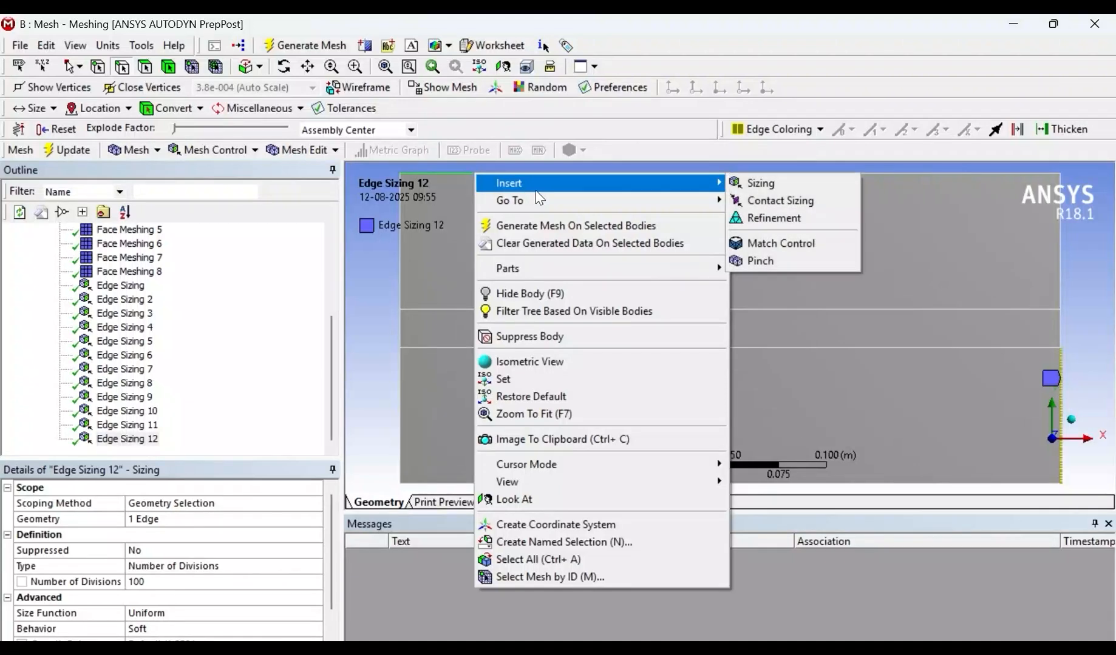
click(763, 183)
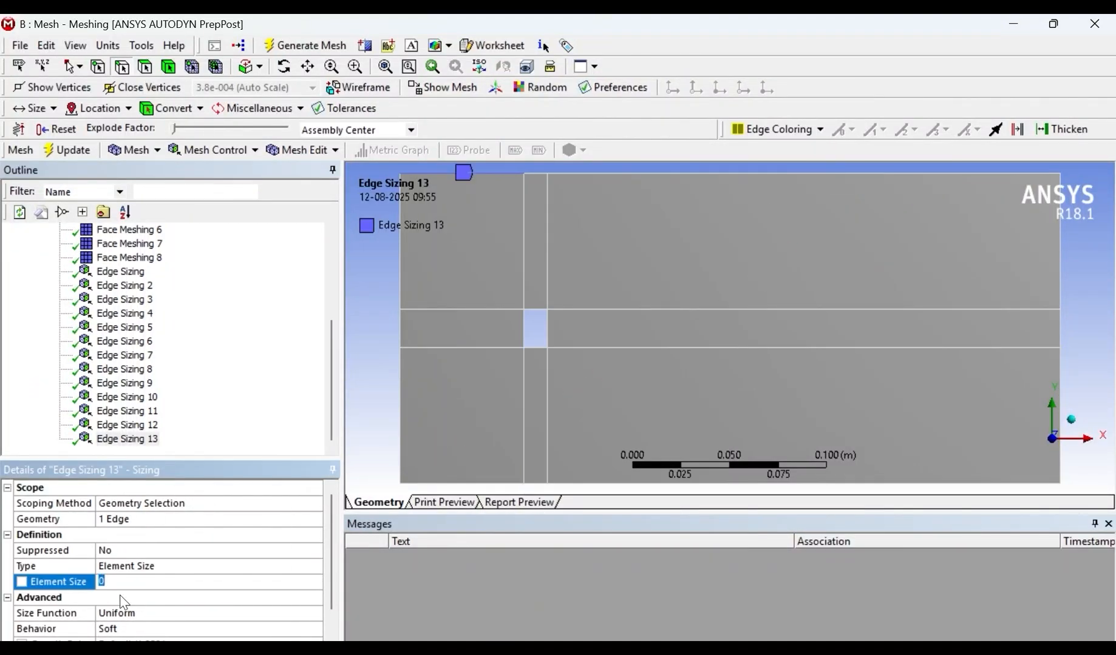
click(176, 572)
click(314, 566)
click(146, 589)
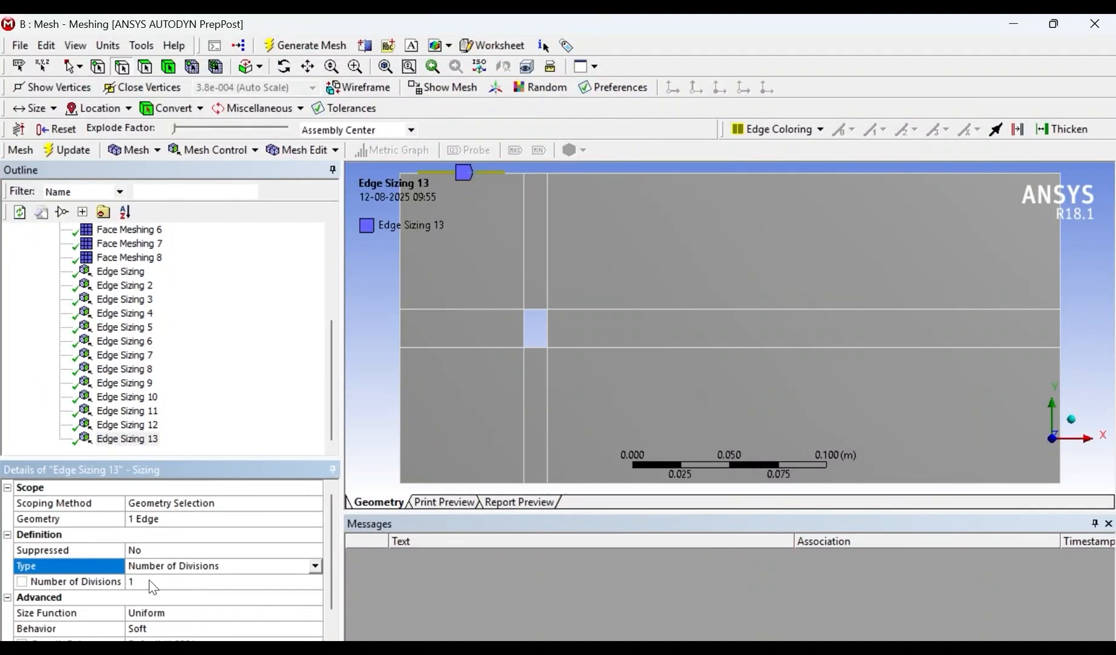
click(151, 580)
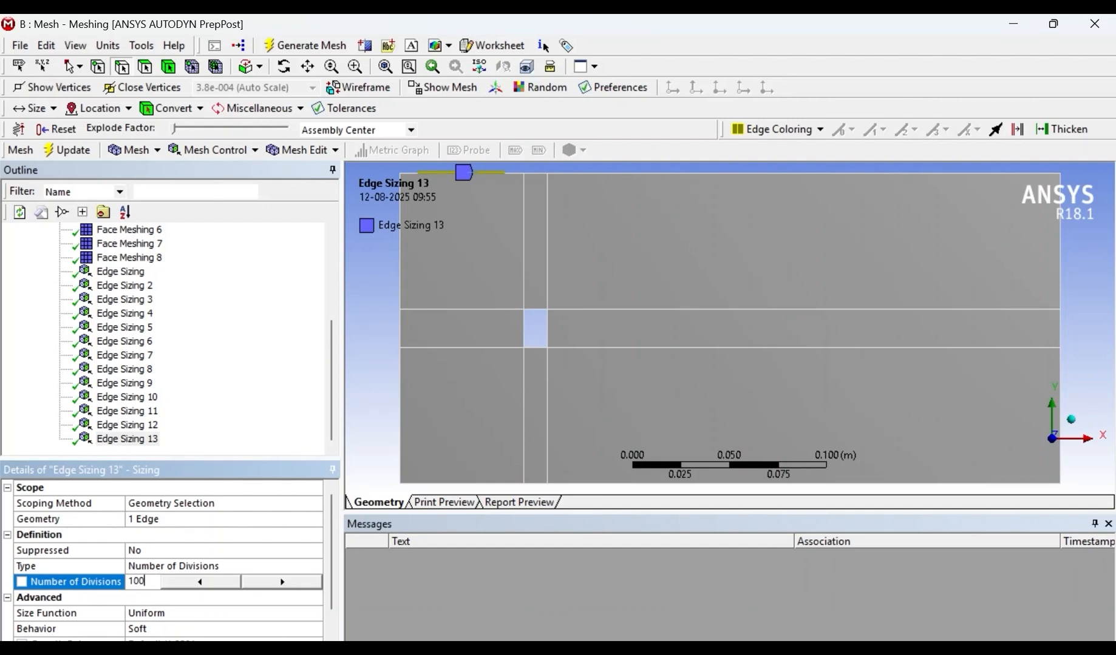
- Set the Number of Divisions to 100 for the edge sizing on the top boundary's left segment
key(Return)
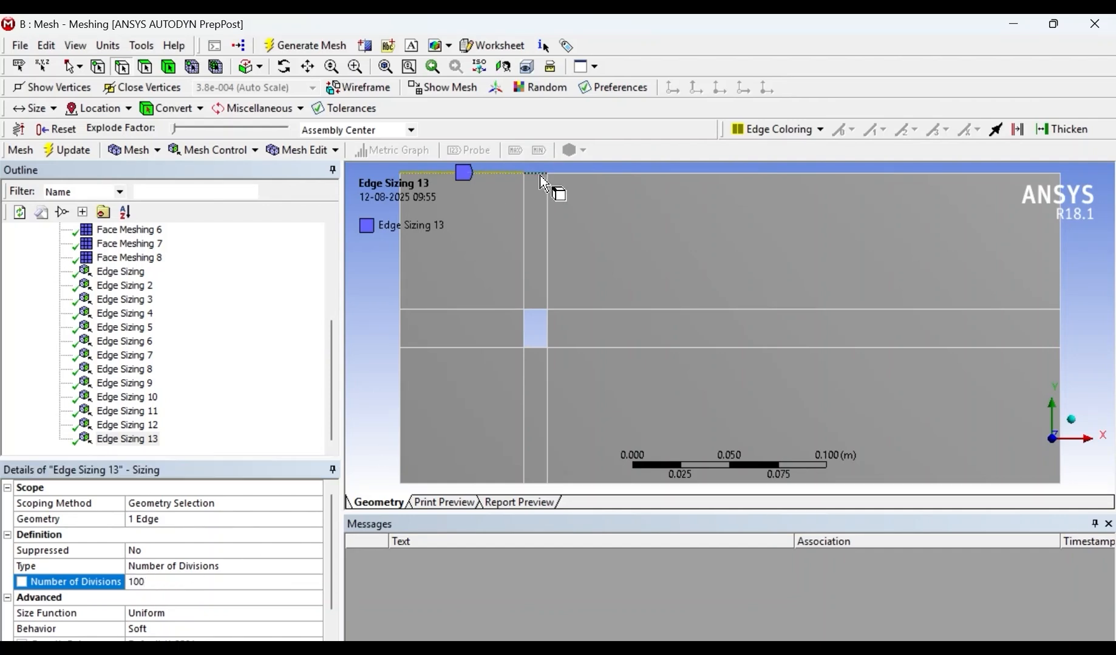
- Insert an edge sizing on the short middle segment of the domain's top boundary with Number of Divisions set to 200
right_click(541, 177)
mouse_move(638, 195)
click(830, 187)
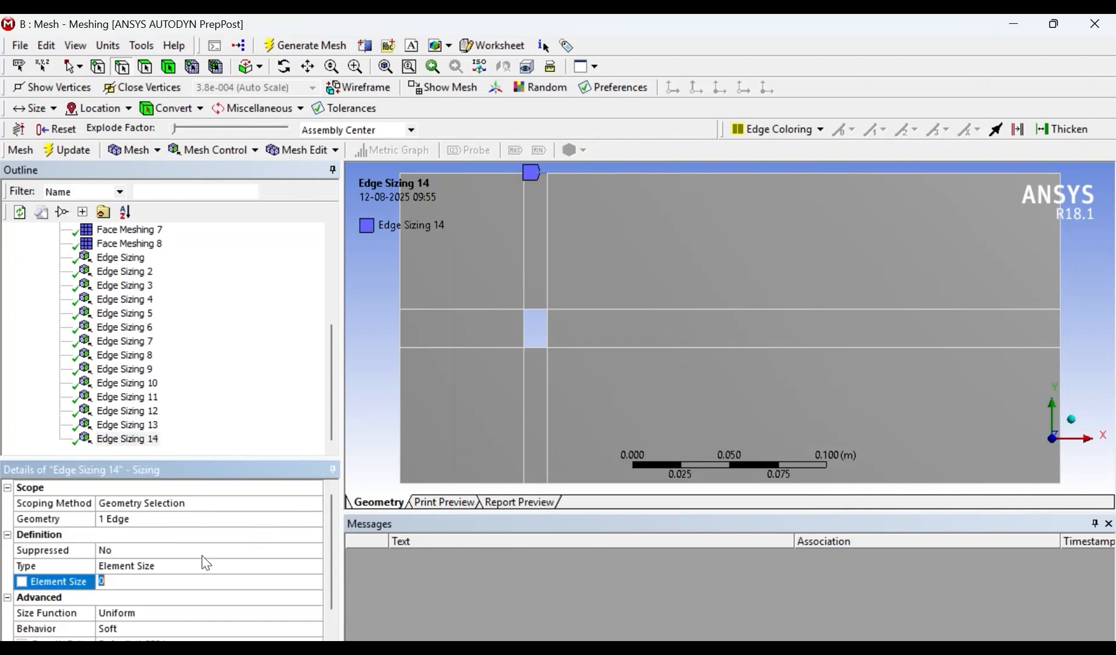
click(284, 596)
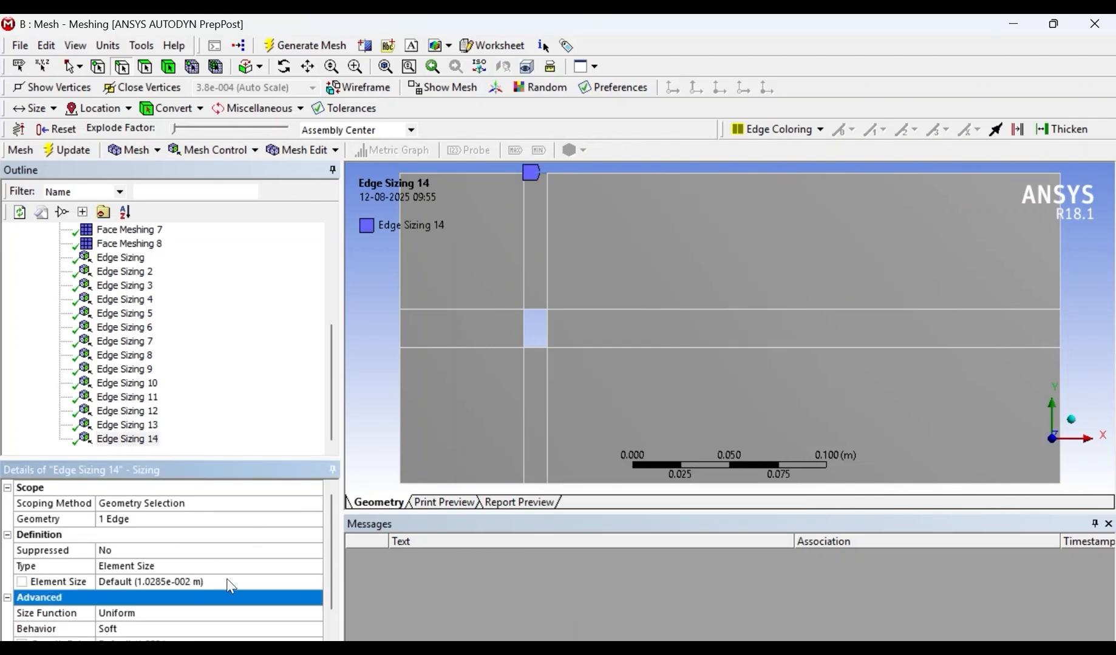
click(217, 573)
click(315, 568)
click(182, 589)
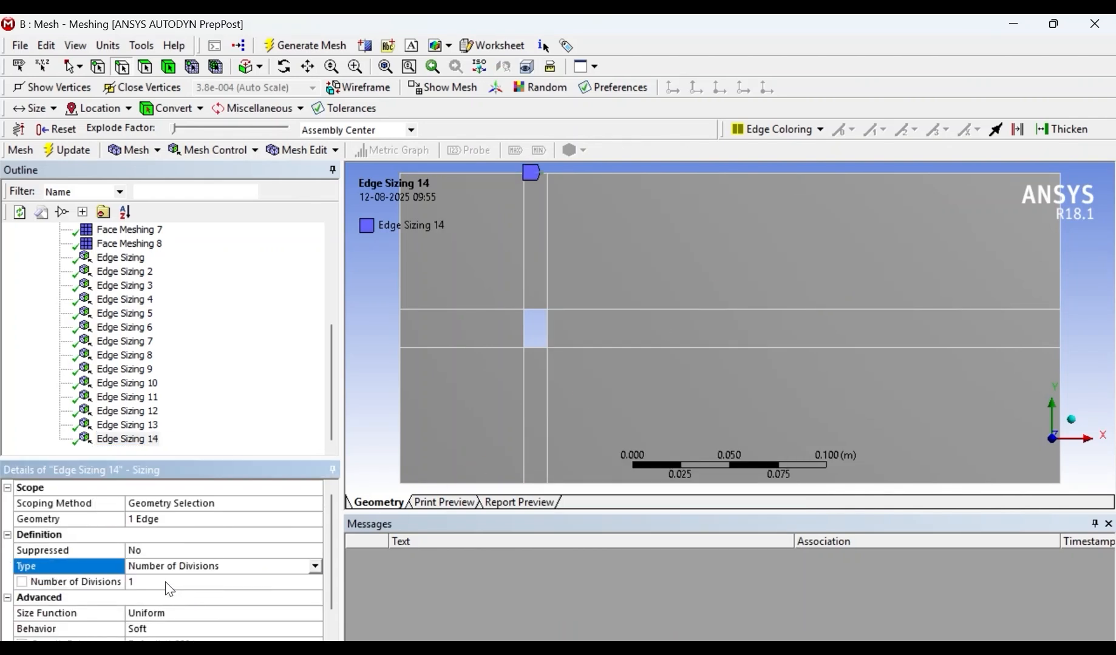
click(167, 583)
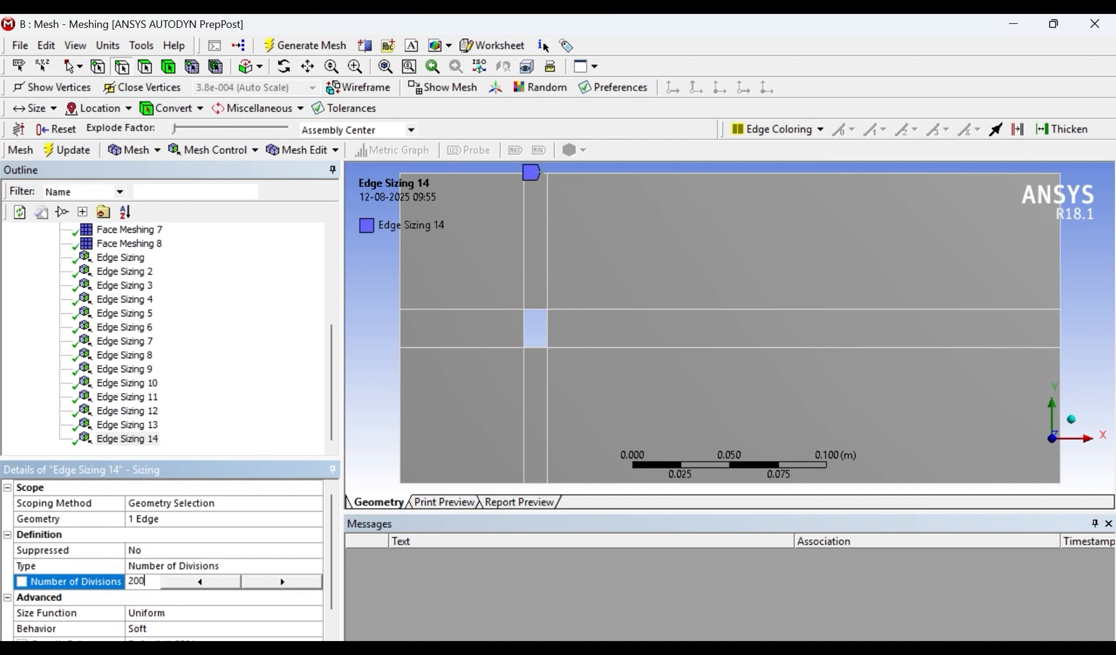
key(Return)
- Insert an edge sizing on the long right segment of the domain's top boundary with Number of Divisions set to 600
click(618, 173)
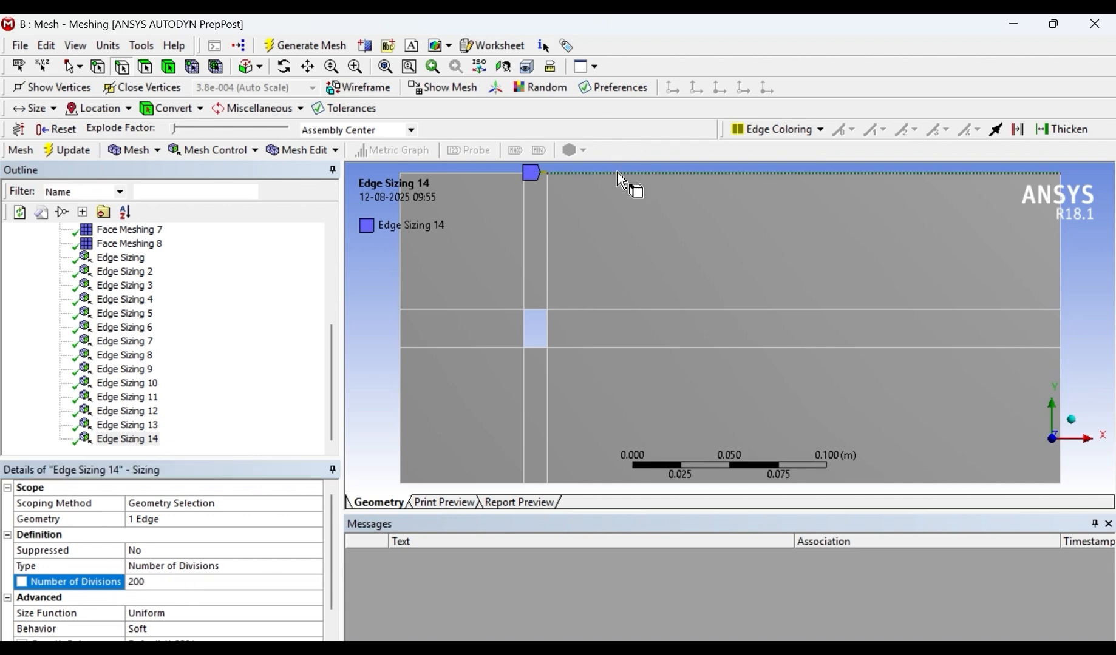
right_click(618, 174)
mouse_move(656, 182)
click(905, 183)
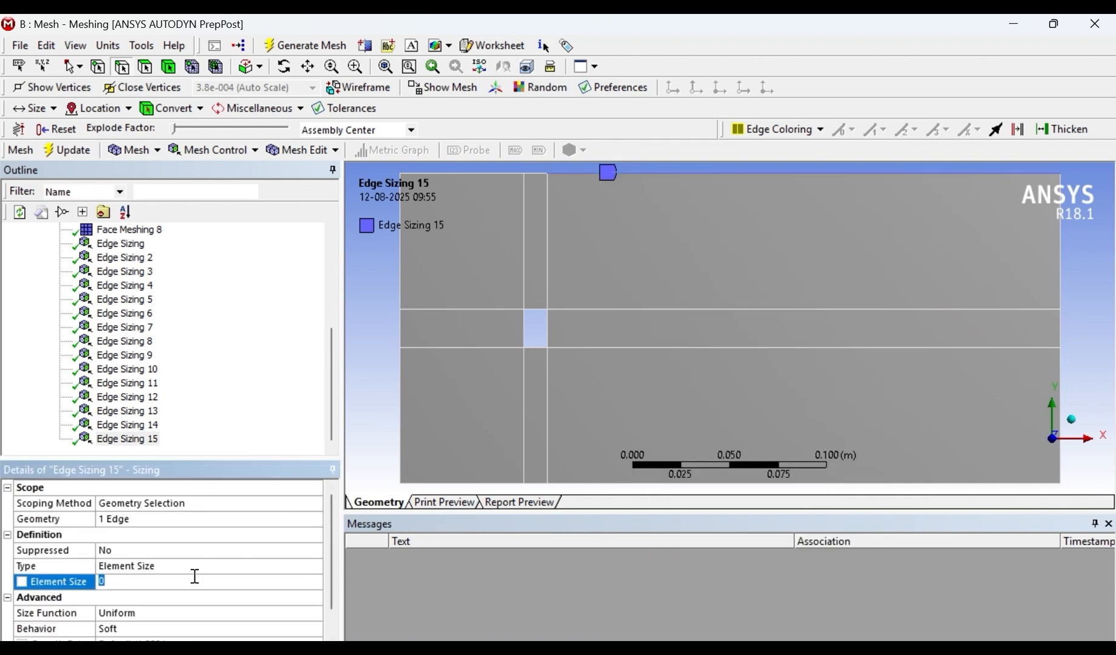
click(221, 567)
click(313, 569)
click(158, 588)
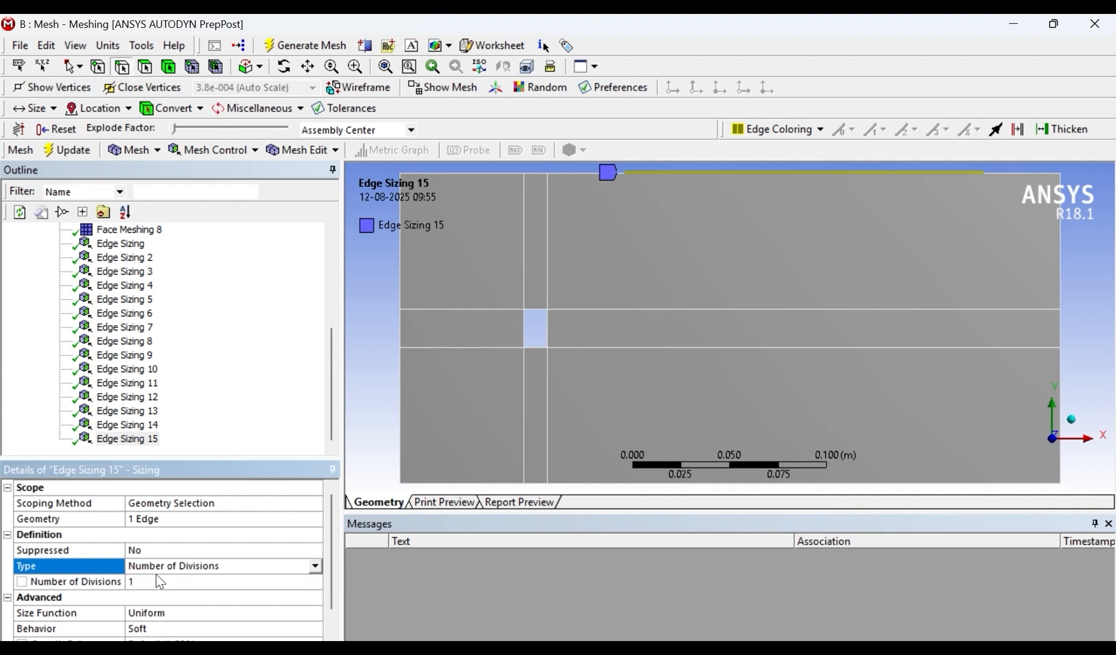
click(157, 580)
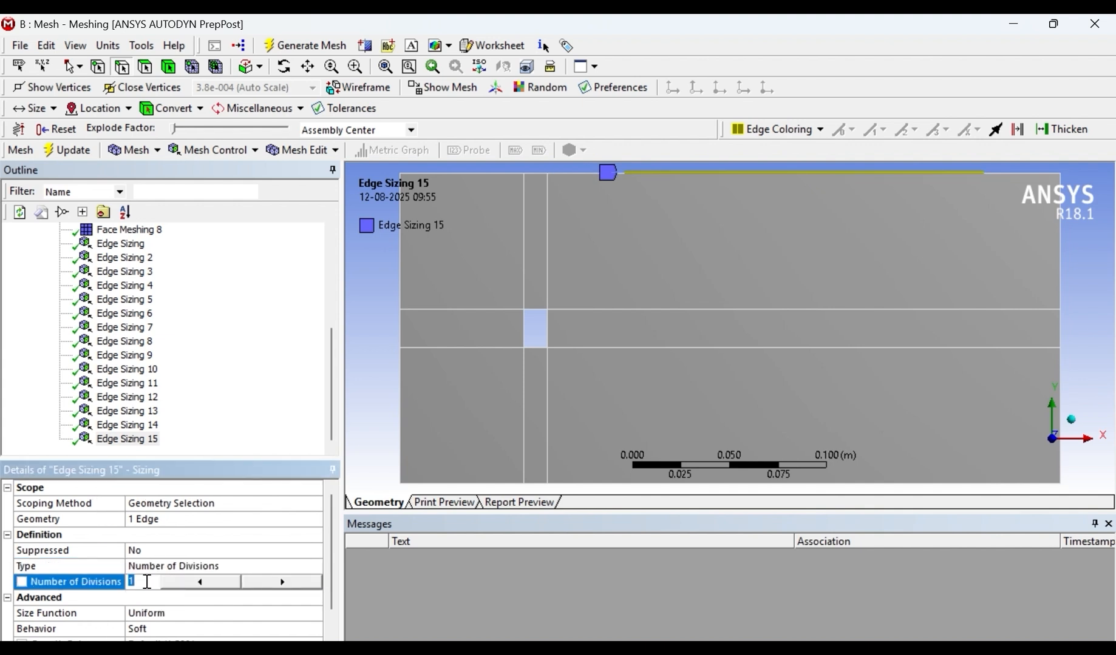
text(600)
key(Return)
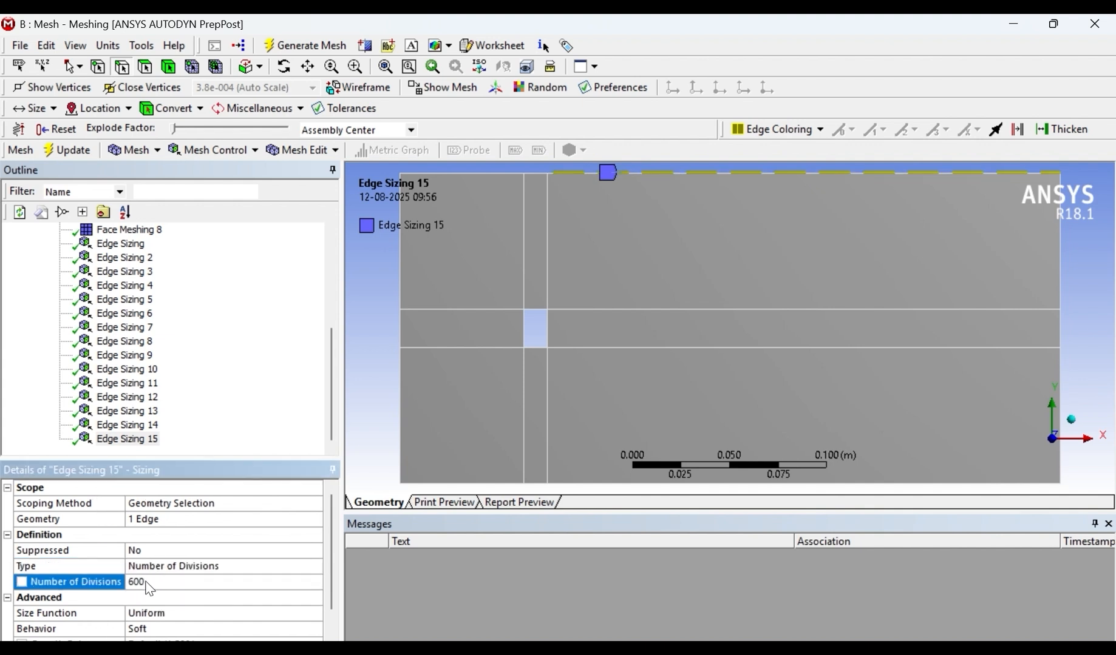
- Insert an edge sizing on the upper interior horizontal line's segment left of the hole with Number of Divisions set to 100
right_click(489, 316)
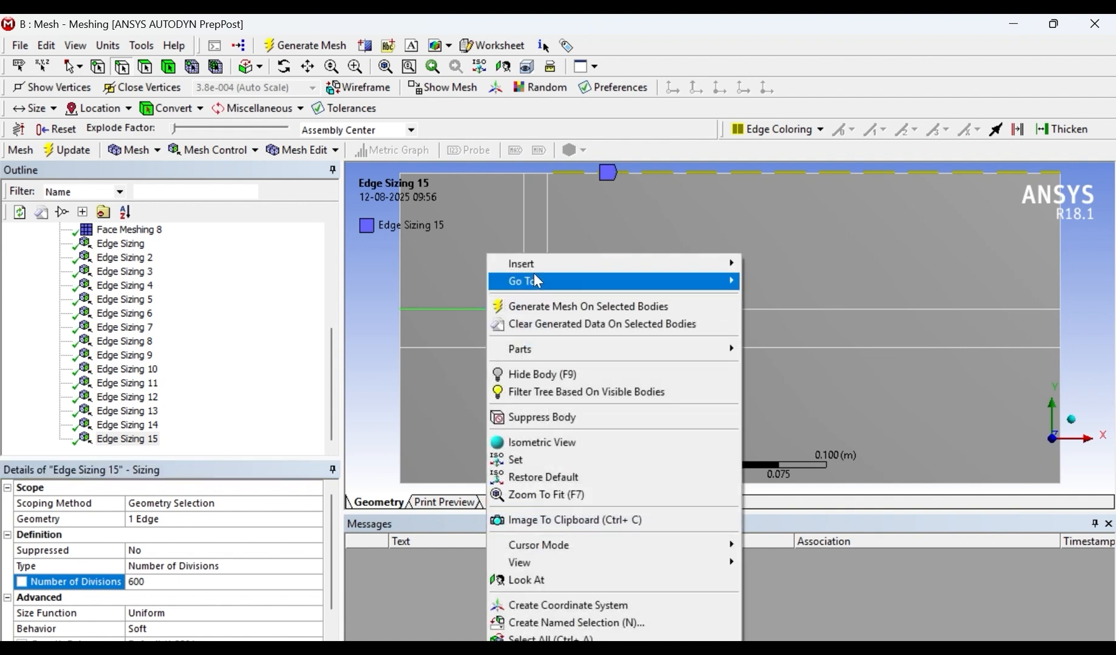
mouse_move(531, 265)
click(777, 265)
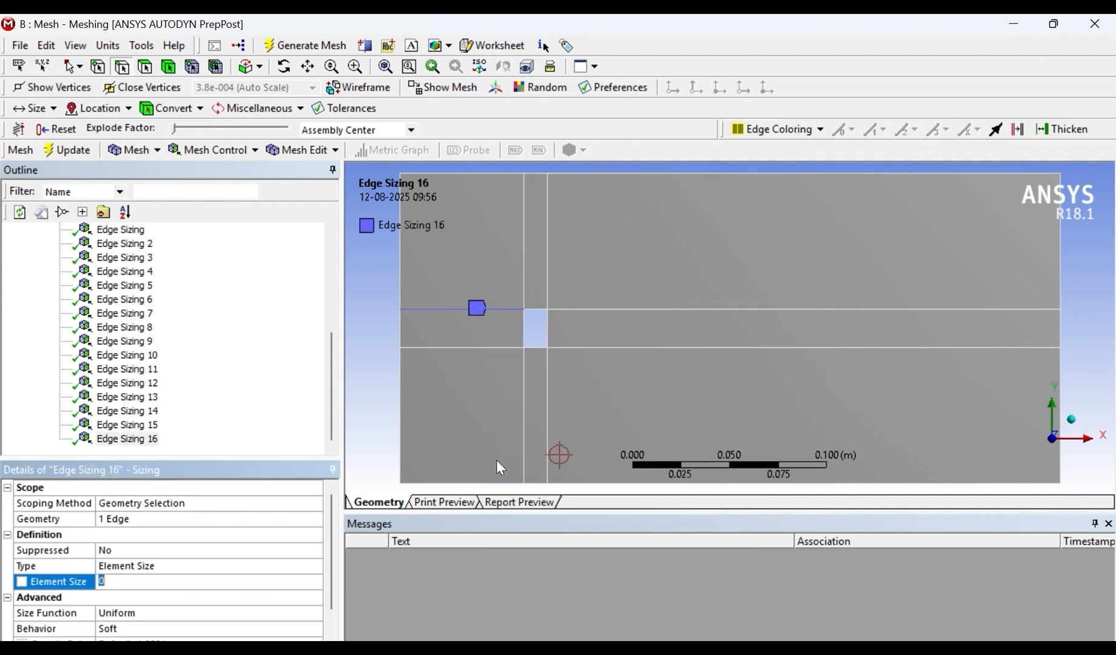
click(230, 568)
click(315, 567)
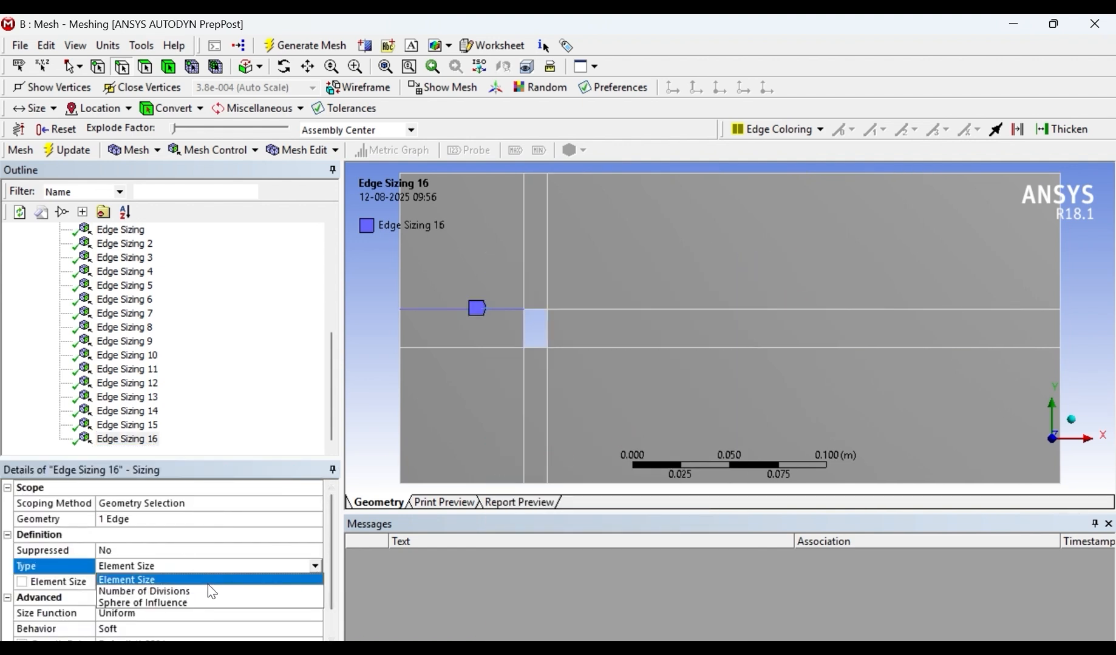
click(182, 590)
click(154, 583)
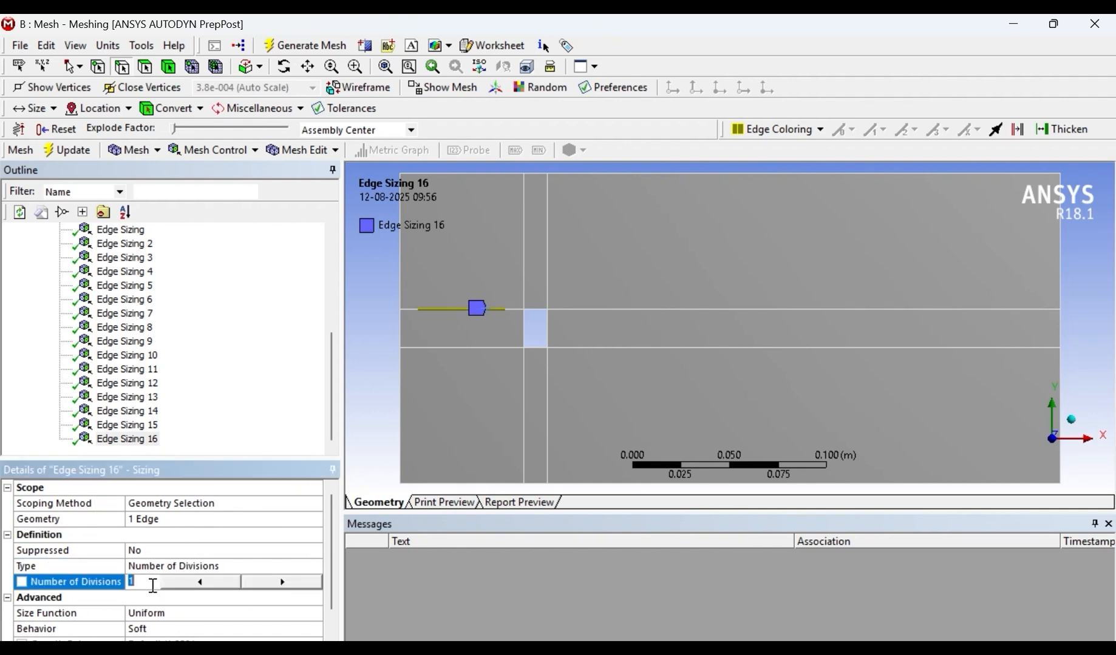
text(00)
key(Return)
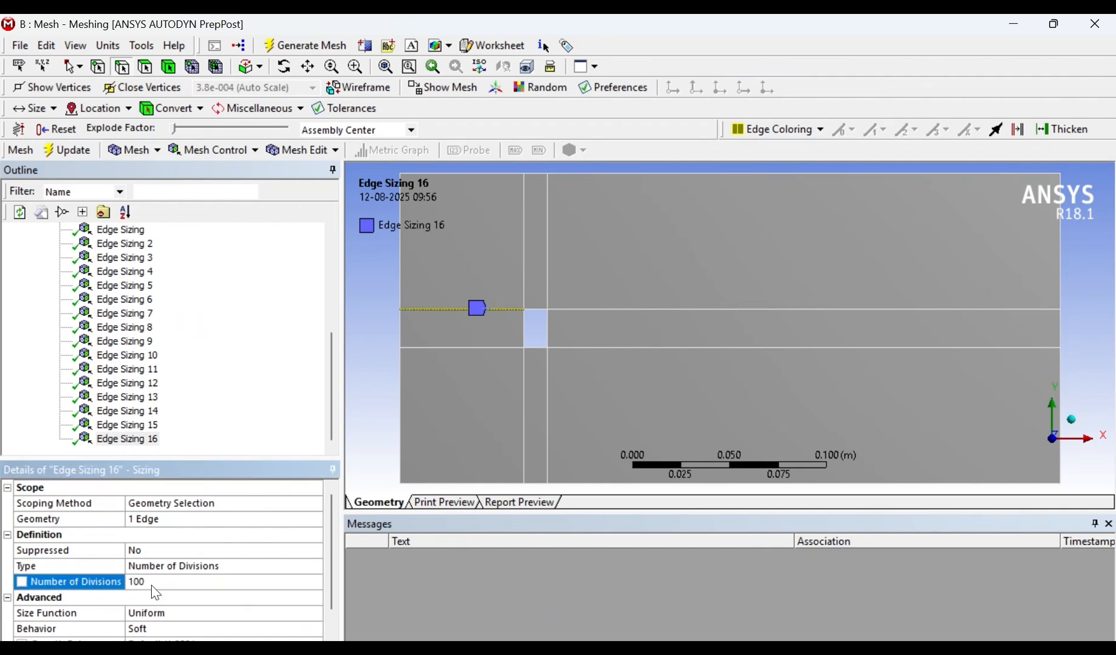
- Insert an edge sizing on the hole's top edge with Number of Divisions set to 200
right_click(538, 322)
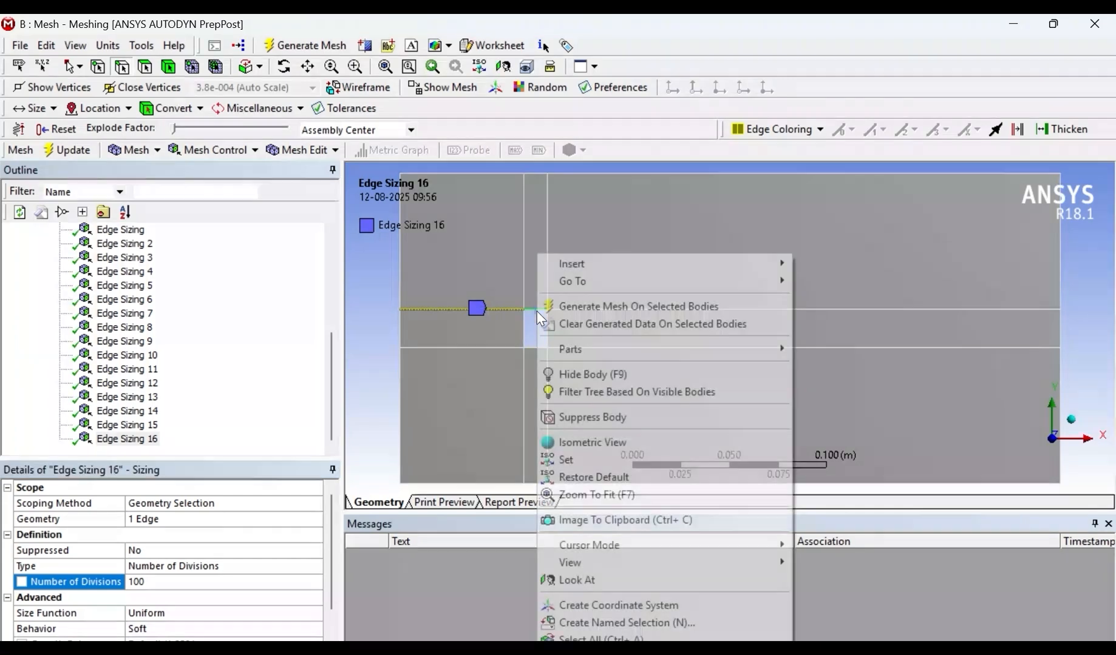
mouse_move(599, 270)
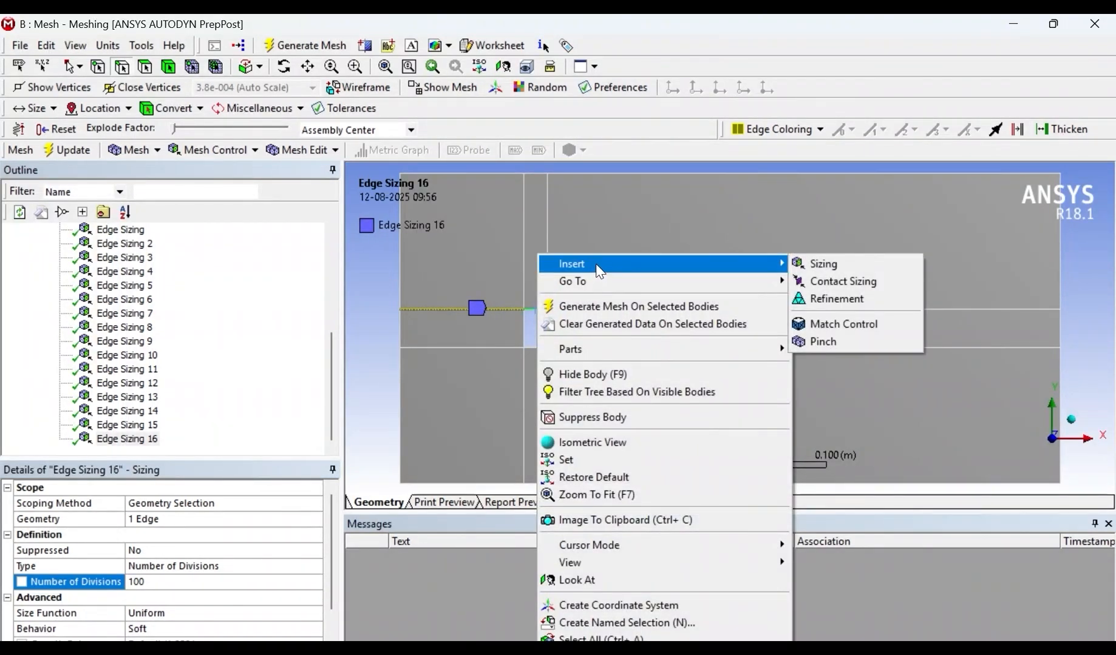
click(853, 269)
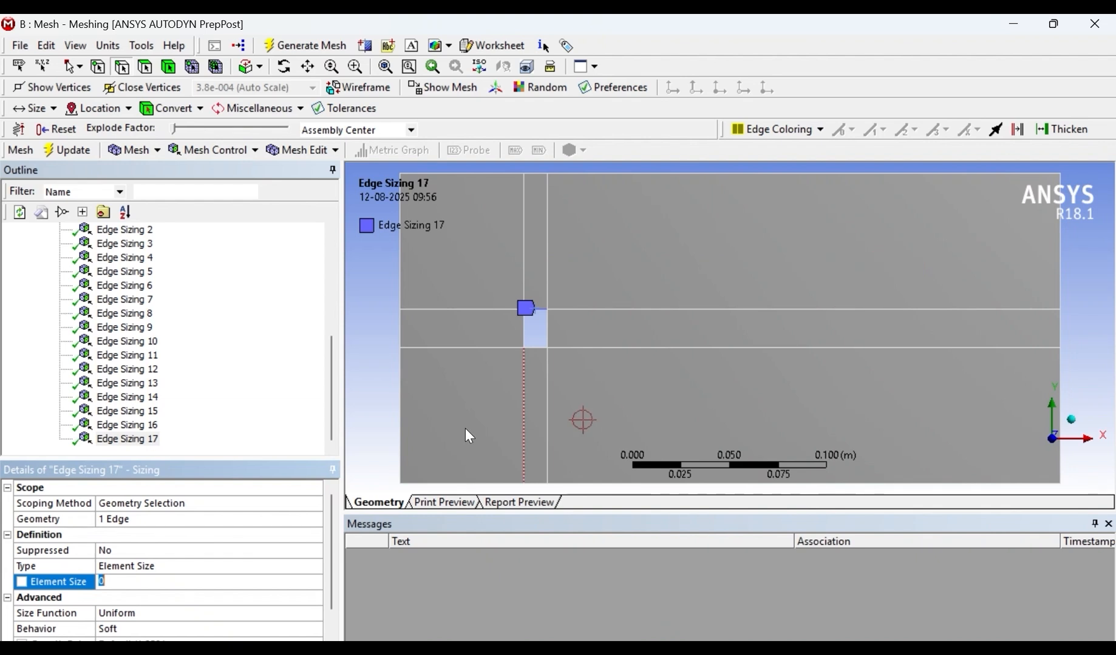
click(193, 567)
click(315, 566)
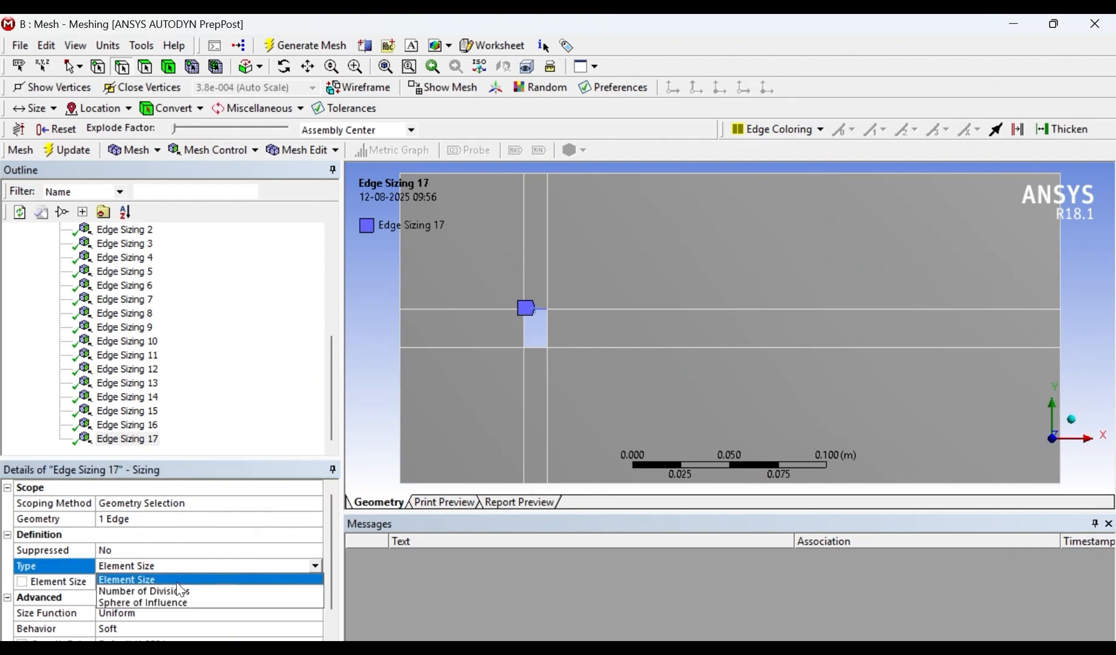
click(122, 590)
click(144, 582)
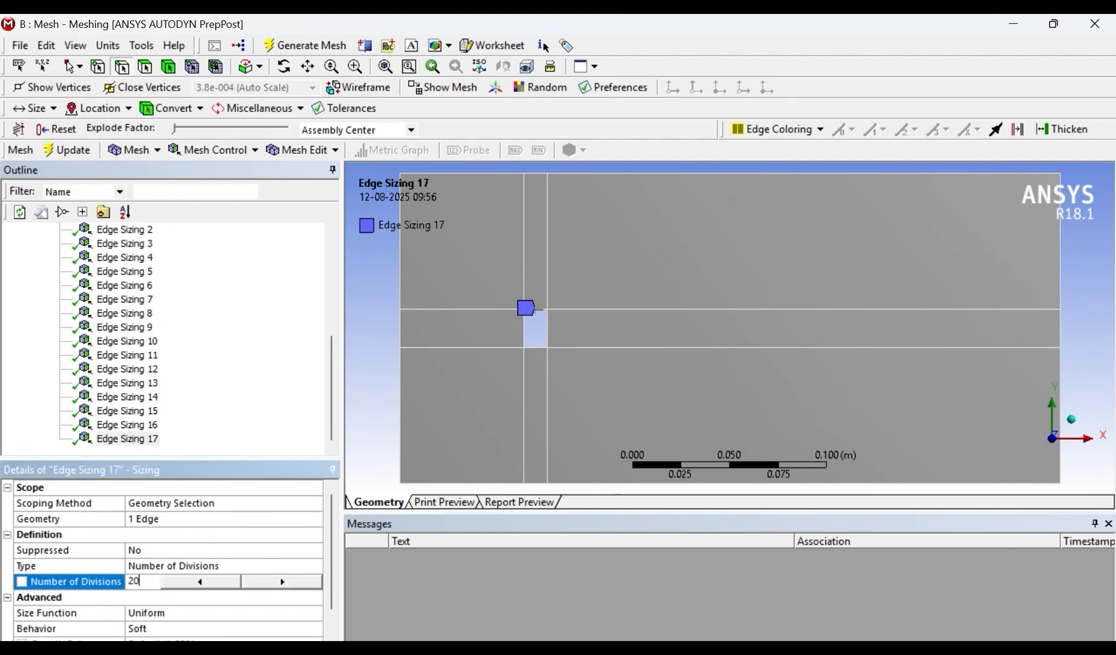
key(Return)
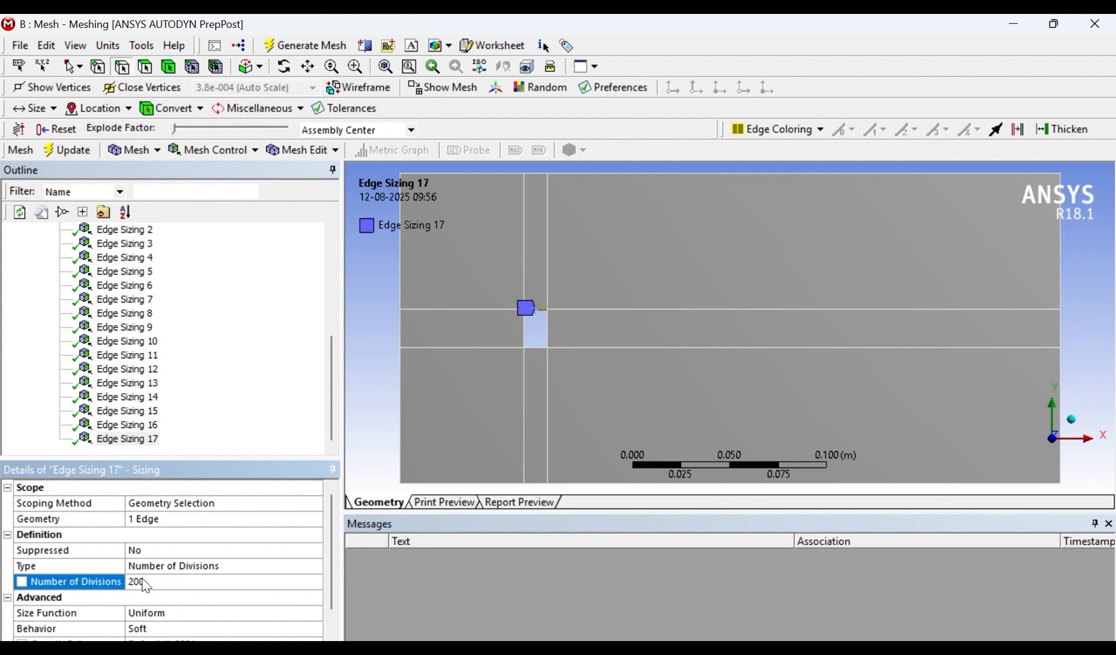
- Insert an edge sizing on the upper interior horizontal line's segment right of the hole with Number of Divisions set to 600
click(738, 310)
right_click(742, 315)
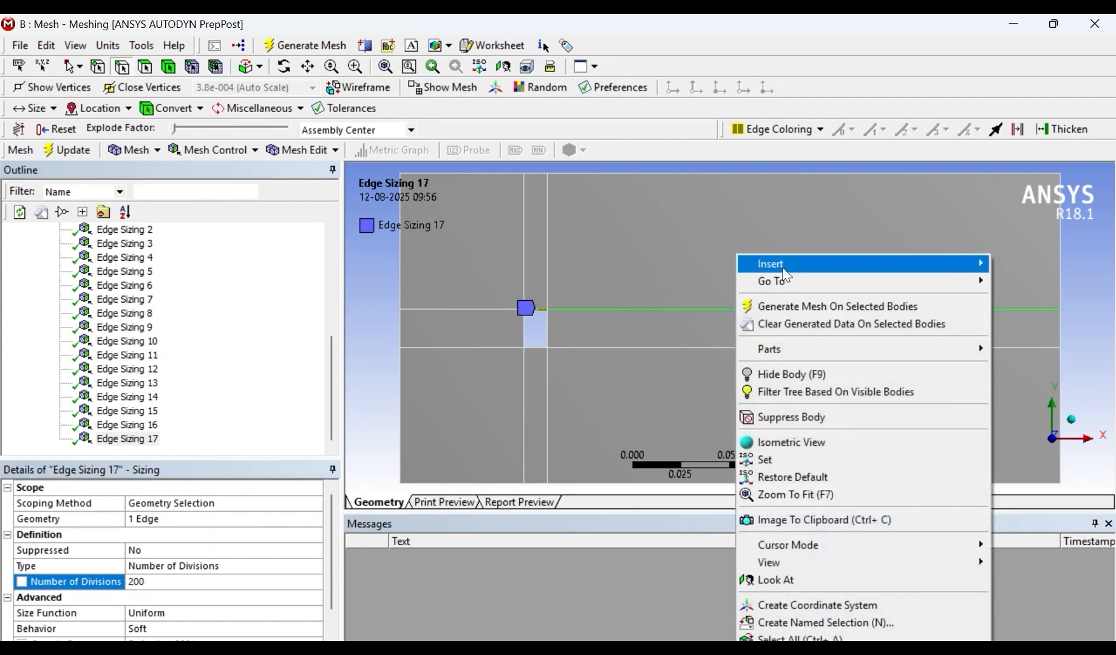
mouse_move(793, 271)
click(636, 264)
click(162, 567)
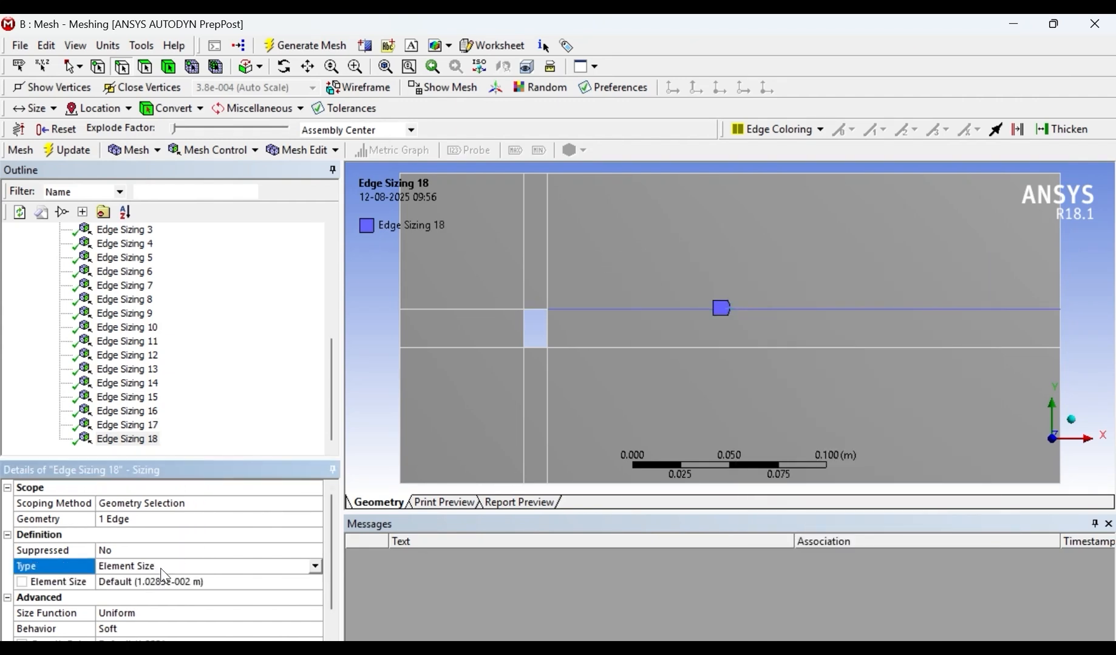
click(162, 568)
click(194, 590)
click(146, 581)
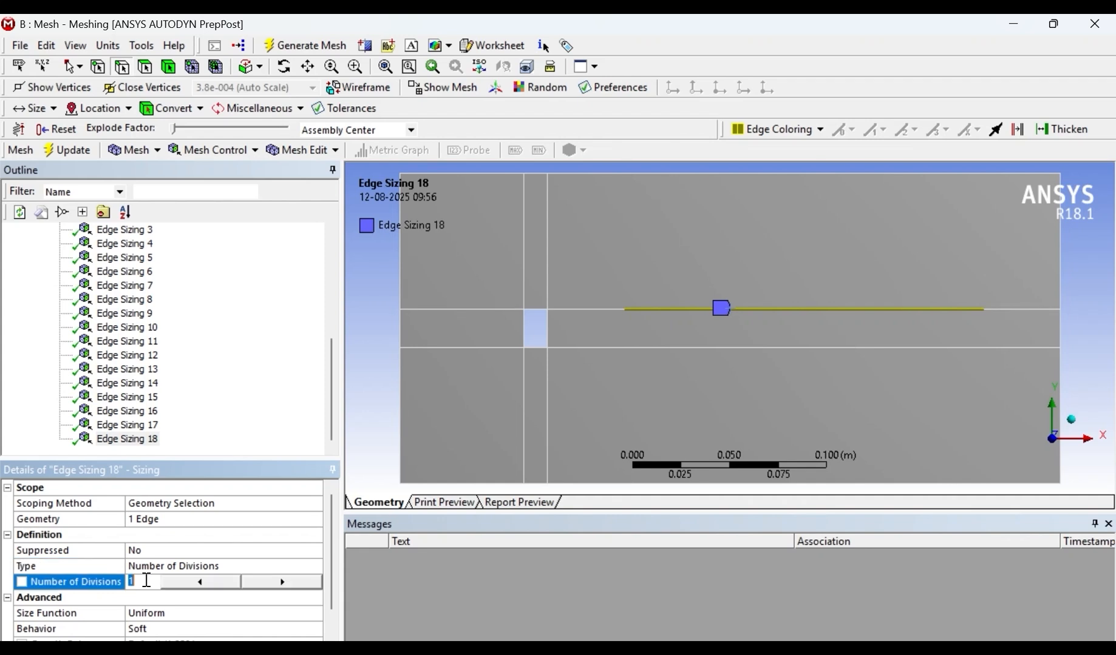
text(600)
key(Return)
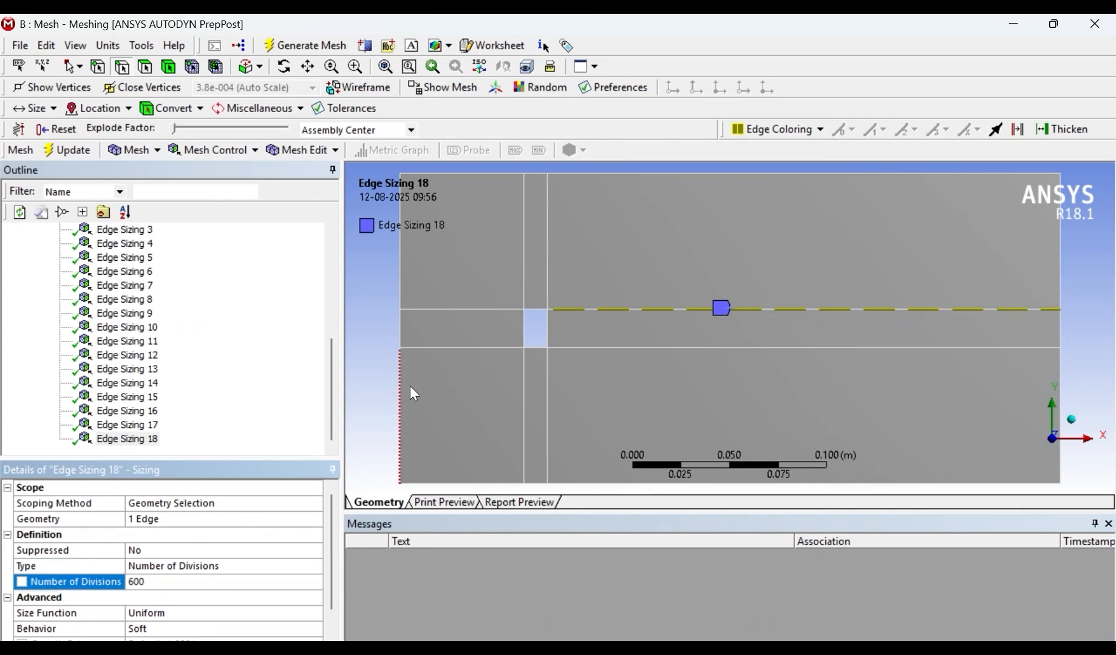
- Insert an edge sizing on the lower interior horizontal line's segment left of the hole with Number of Divisions set to 100
right_click(474, 348)
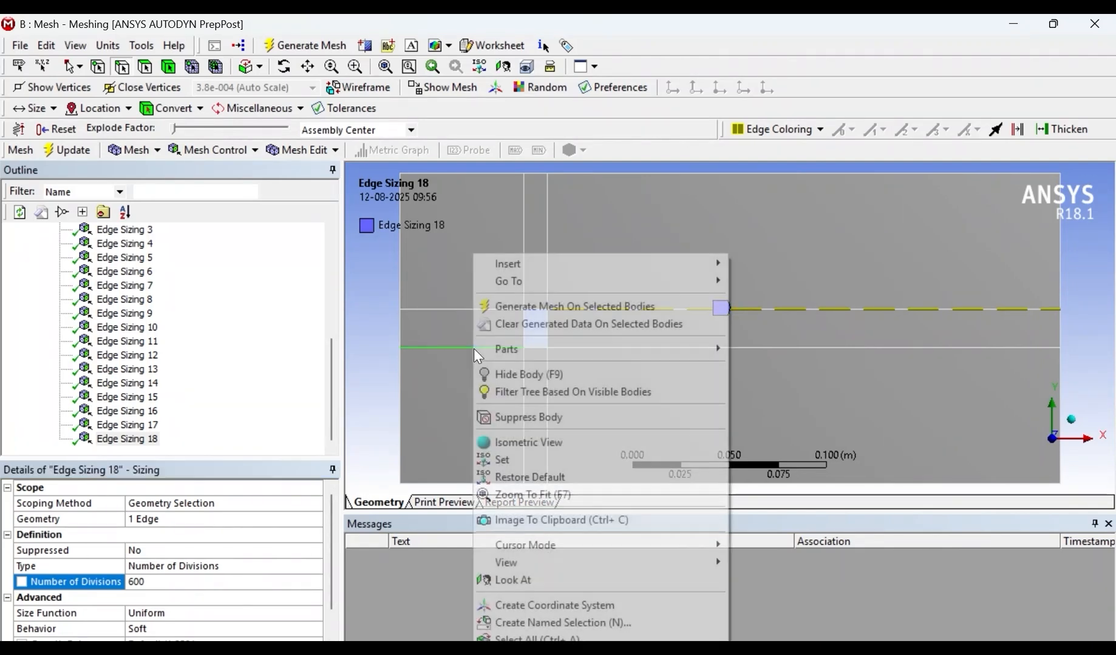
mouse_move(486, 264)
click(844, 265)
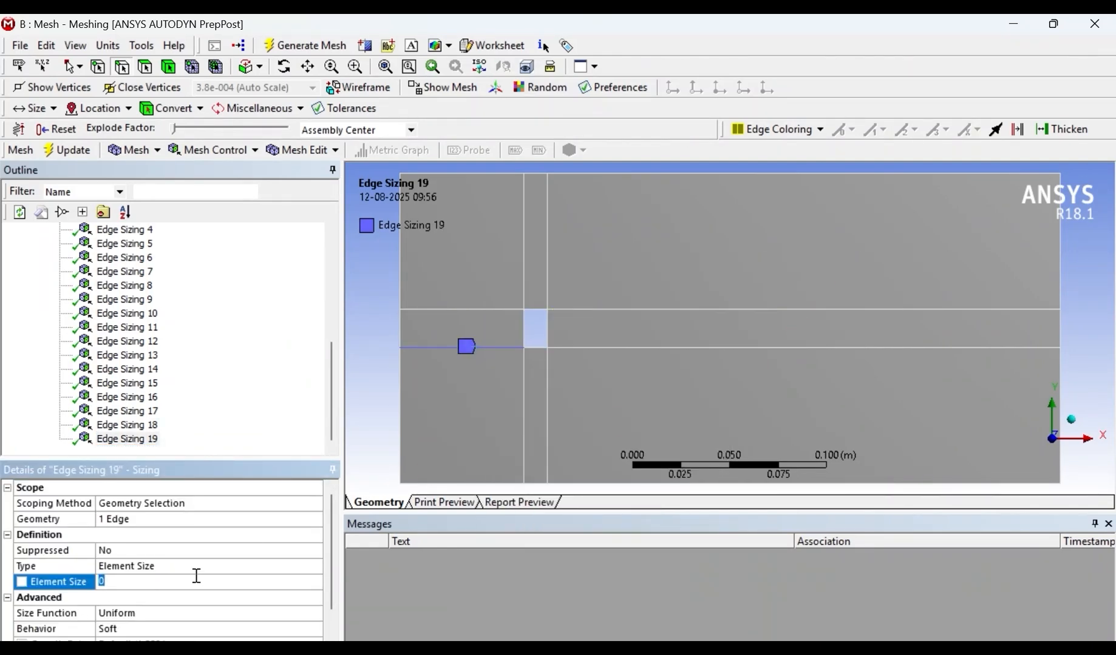
click(273, 566)
click(315, 566)
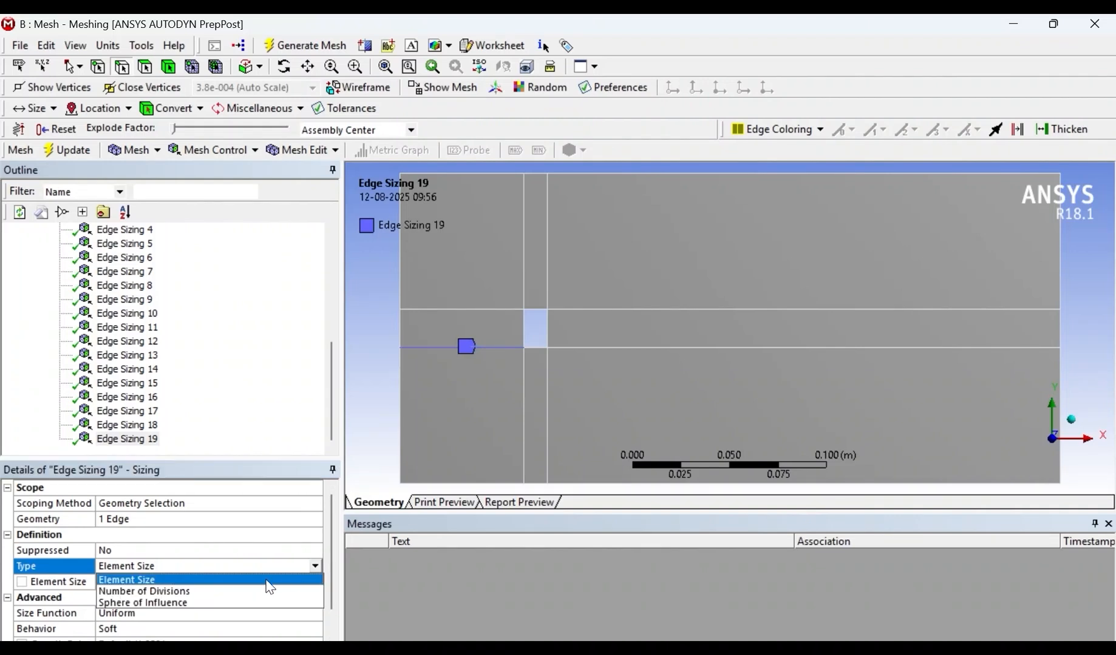
click(255, 587)
click(161, 582)
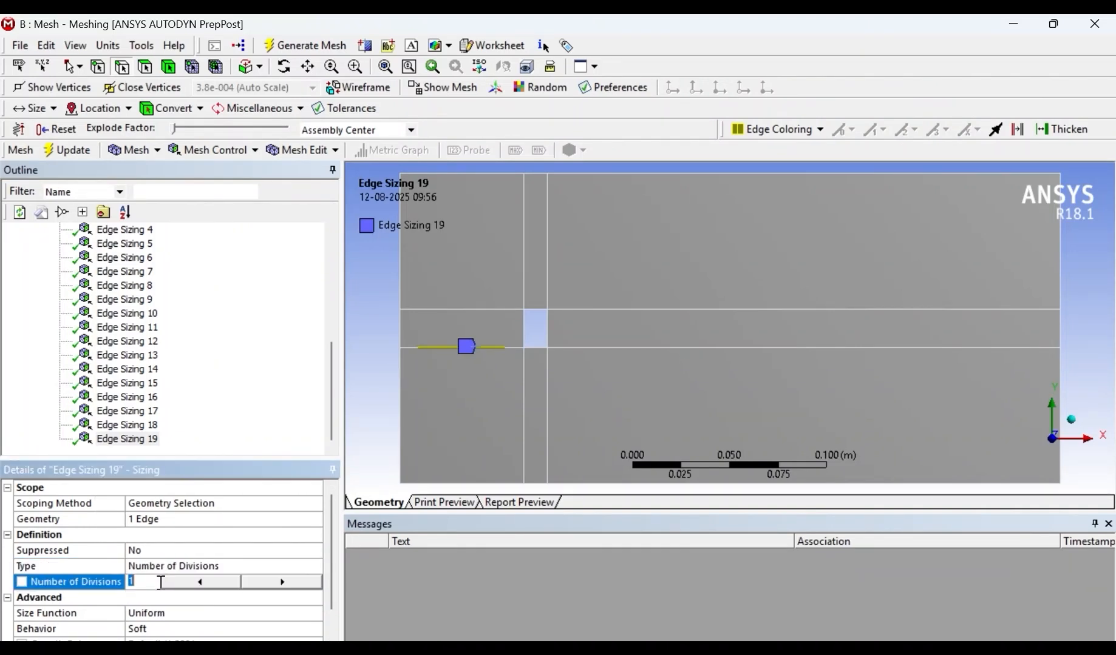
text(100)
key(Return)
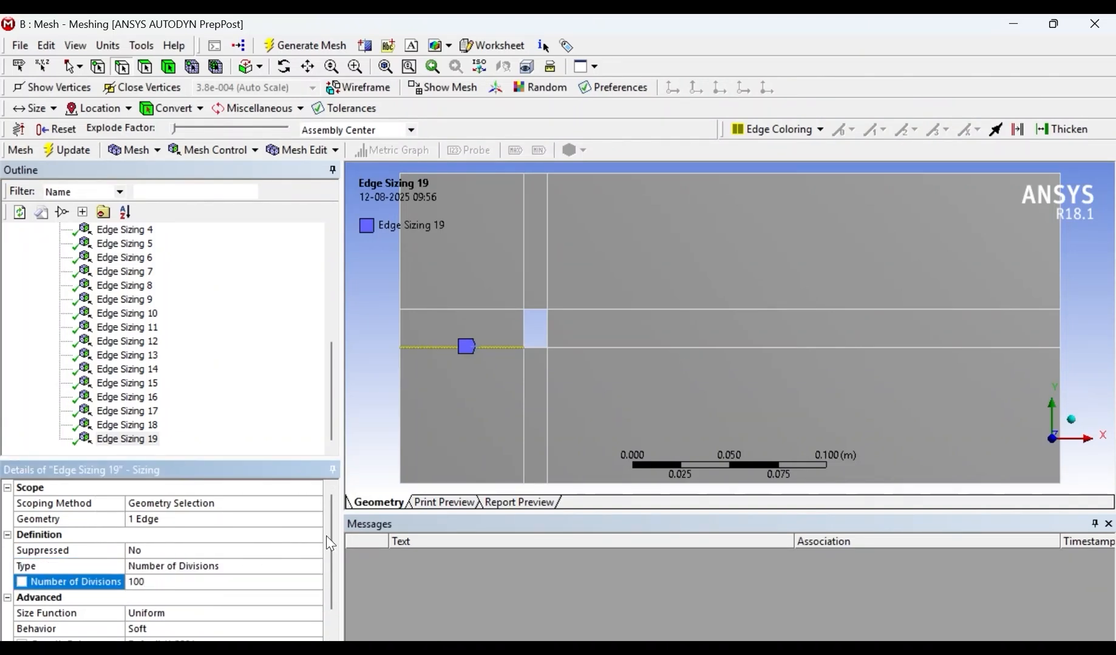
- Insert an edge sizing on the hole's bottom edge with Number of Divisions set to 200
right_click(540, 356)
mouse_move(624, 263)
click(824, 266)
click(184, 570)
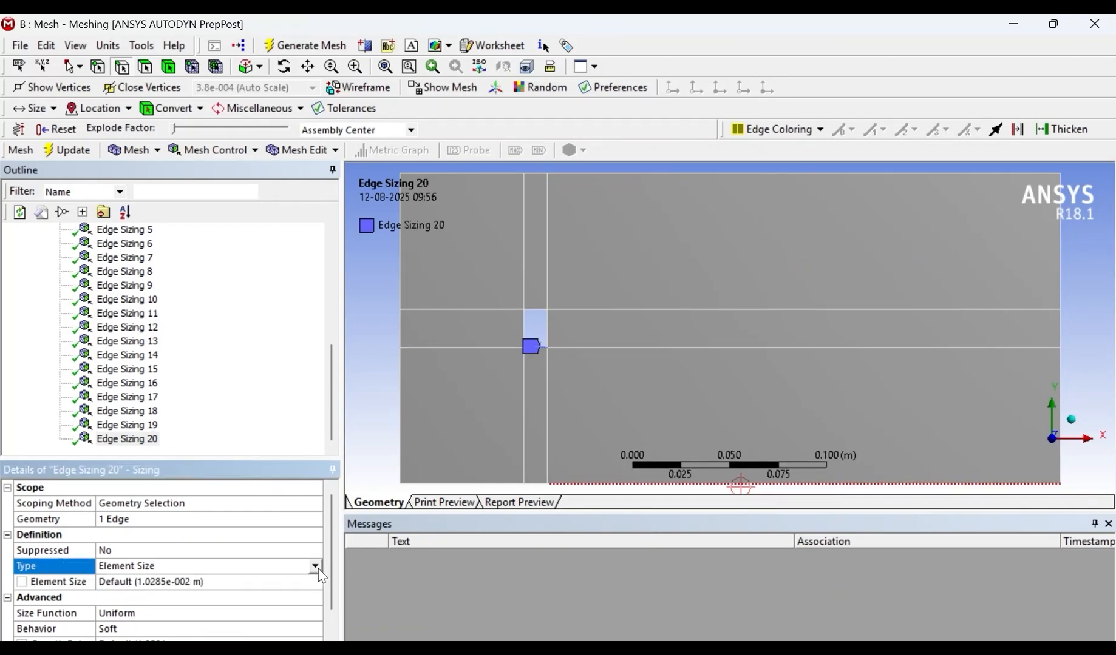
click(316, 567)
click(146, 582)
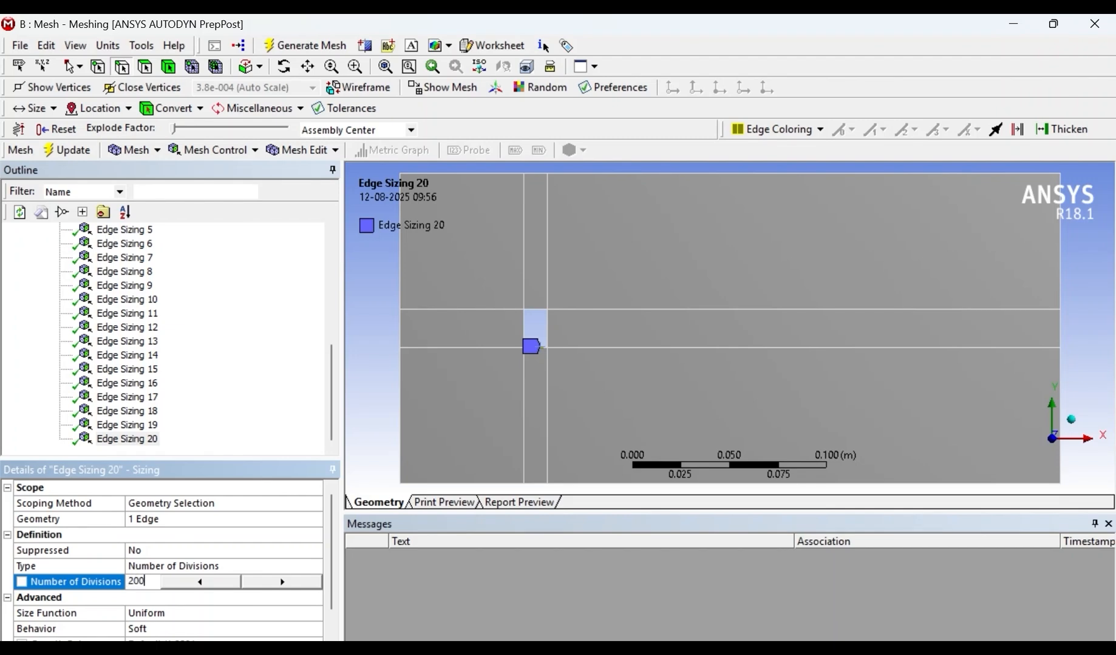
text(200)
key(Return)
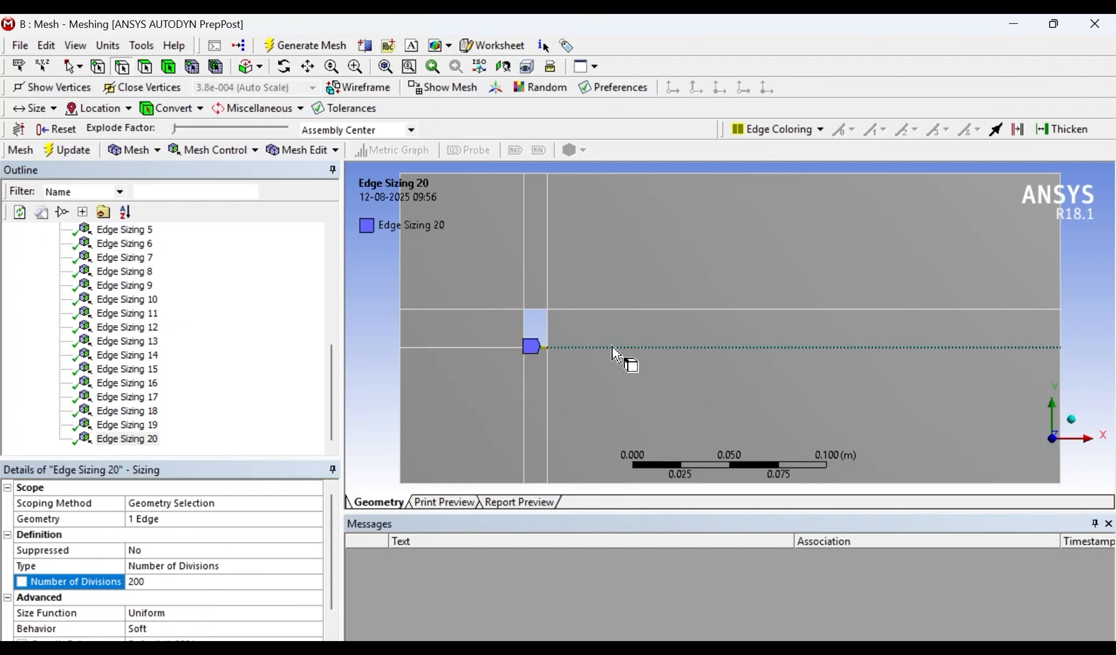
- Insert an edge sizing on the lower interior horizontal line's segment right of the hole with Number of Divisions set to 600
right_click(615, 350)
mouse_move(691, 273)
click(898, 264)
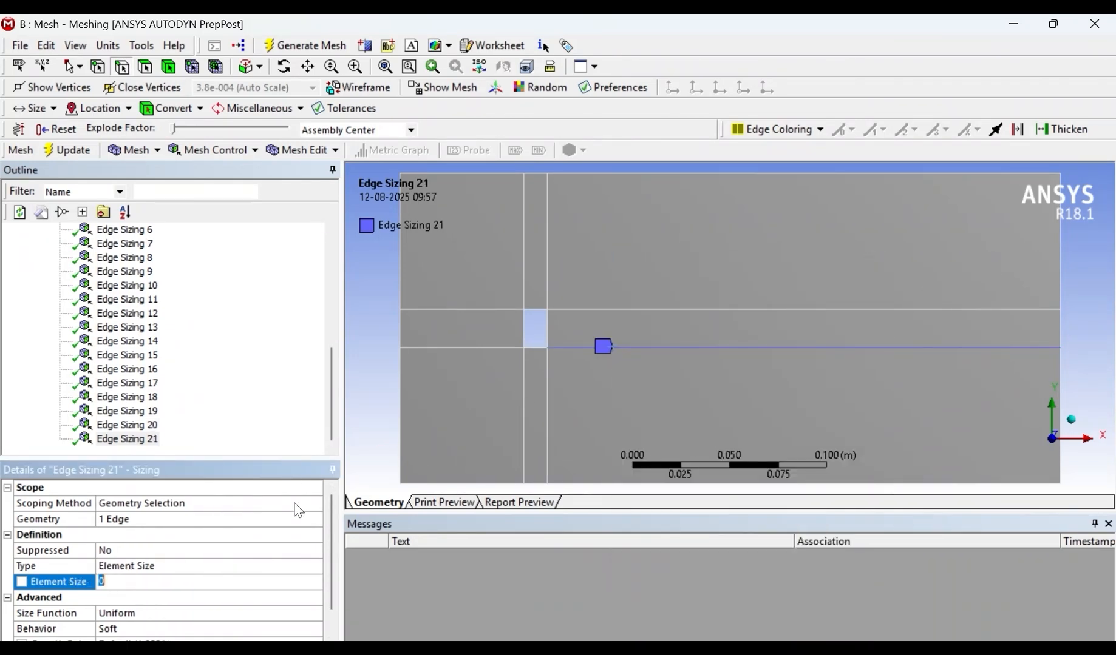
click(267, 566)
click(267, 566)
click(182, 588)
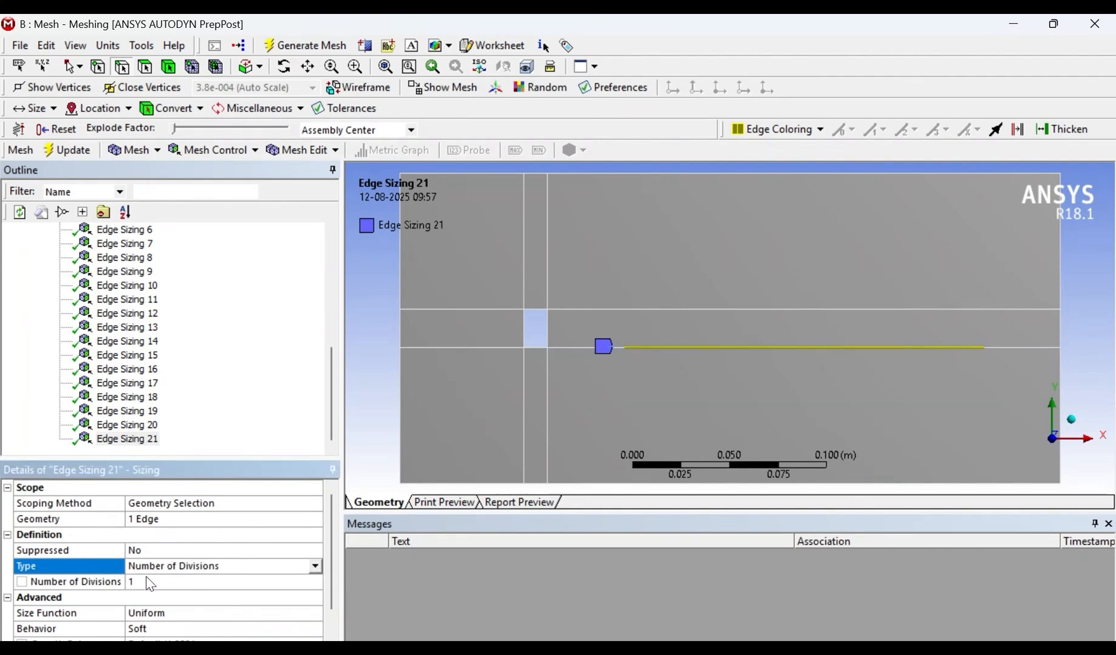
click(147, 582)
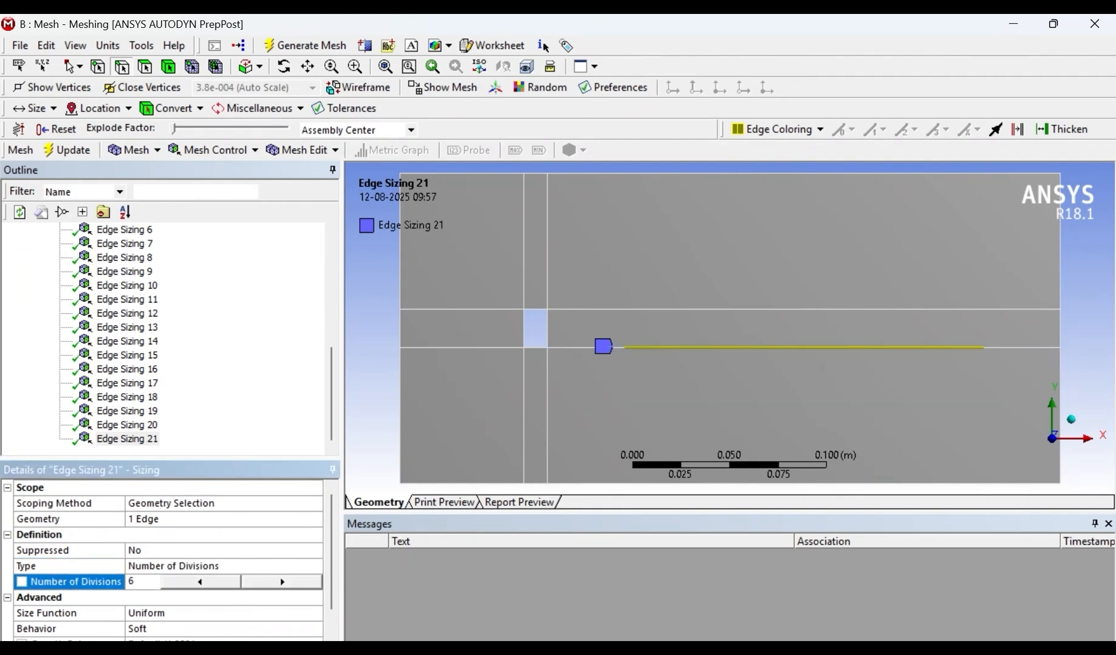
key(Return)
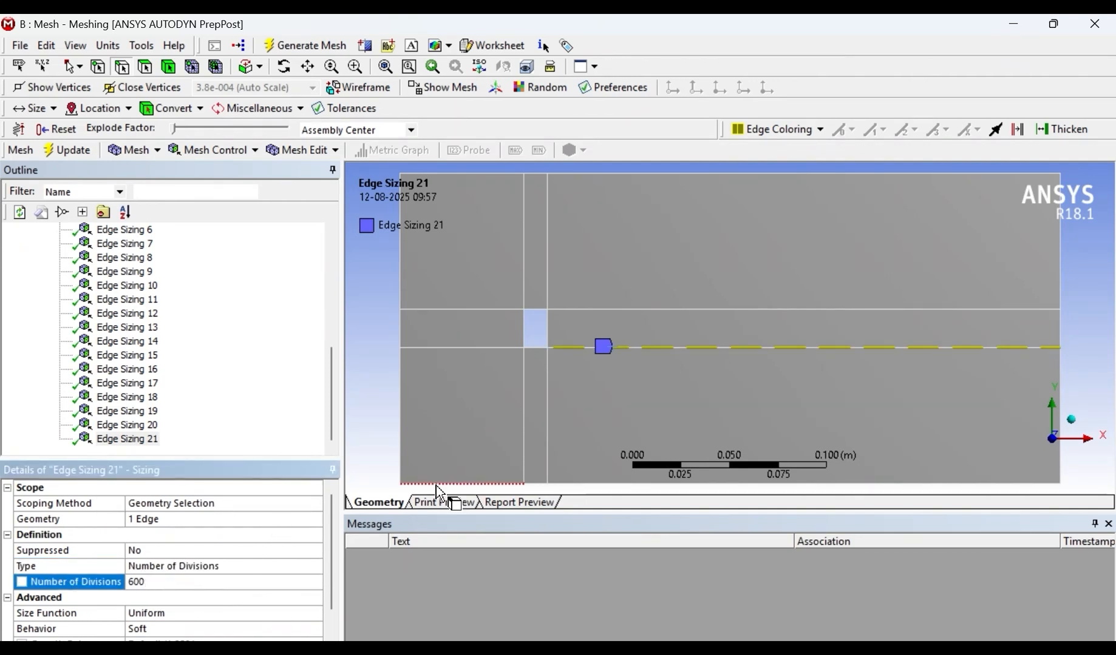
- Insert an edge sizing on the left segment of the domain's bottom boundary with Number of Divisions set to 100
right_click(468, 486)
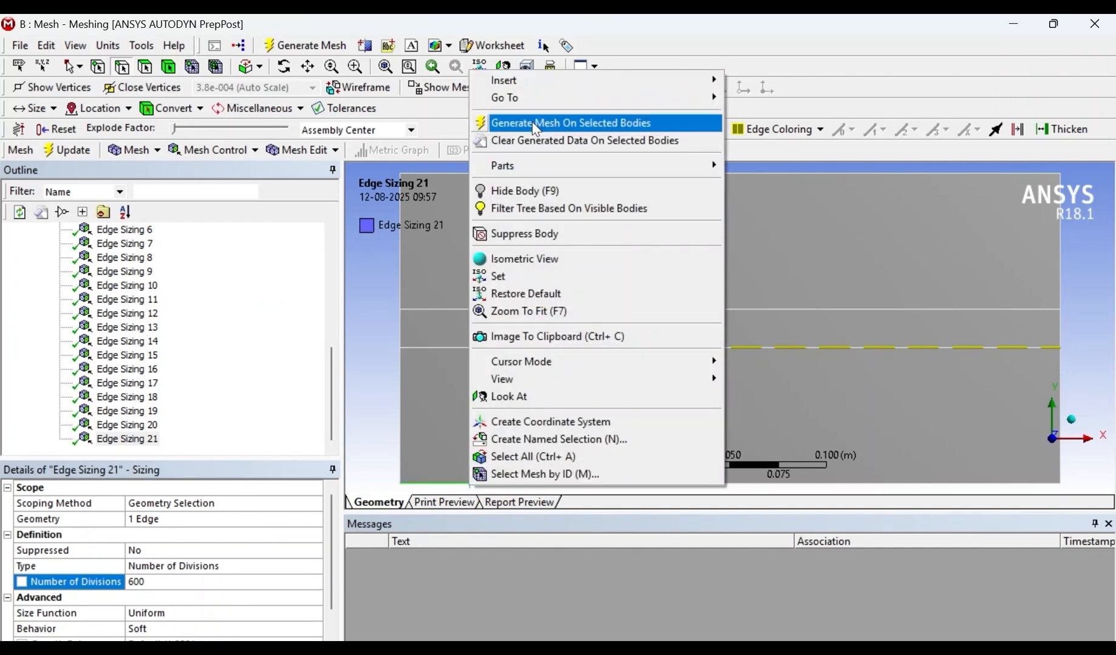
mouse_move(517, 80)
click(751, 79)
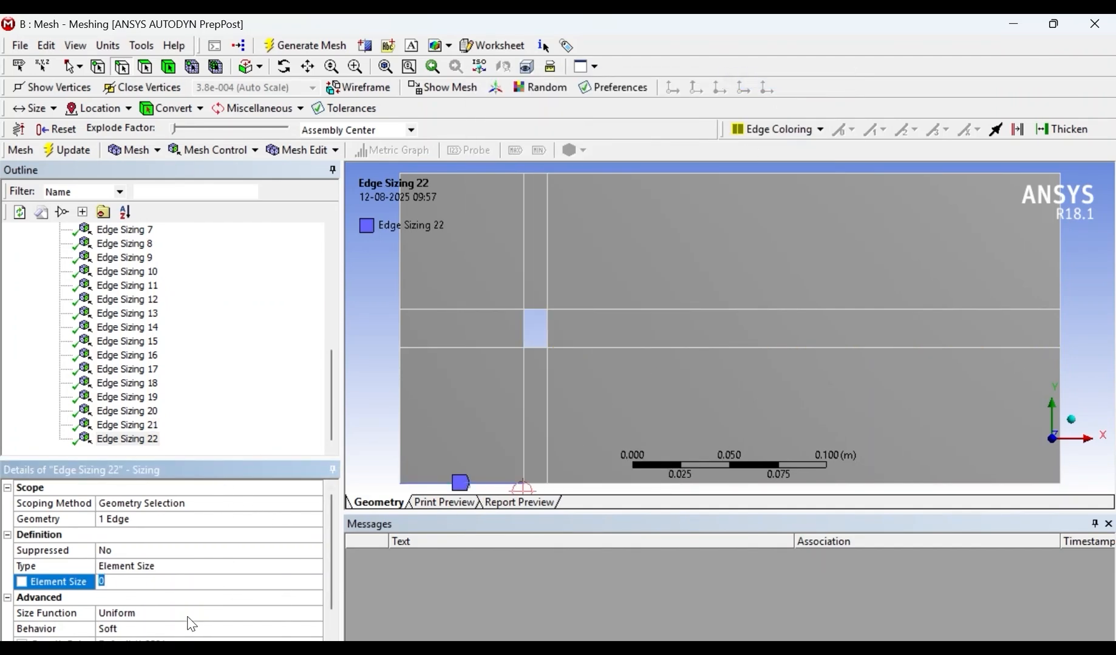
click(205, 572)
click(213, 567)
click(192, 589)
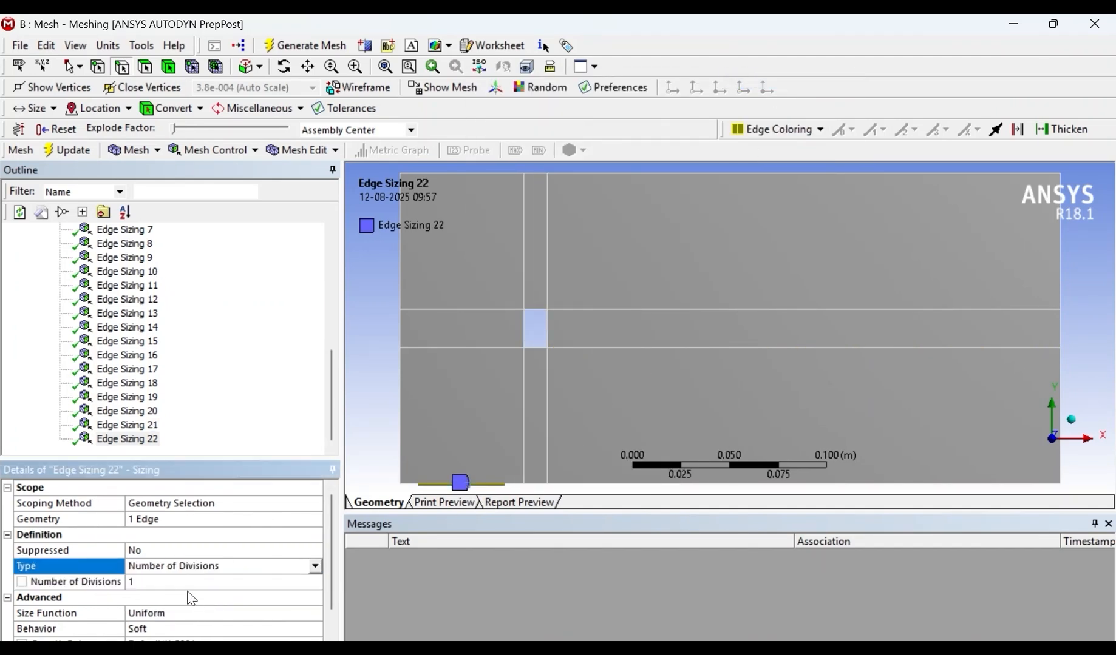
click(165, 584)
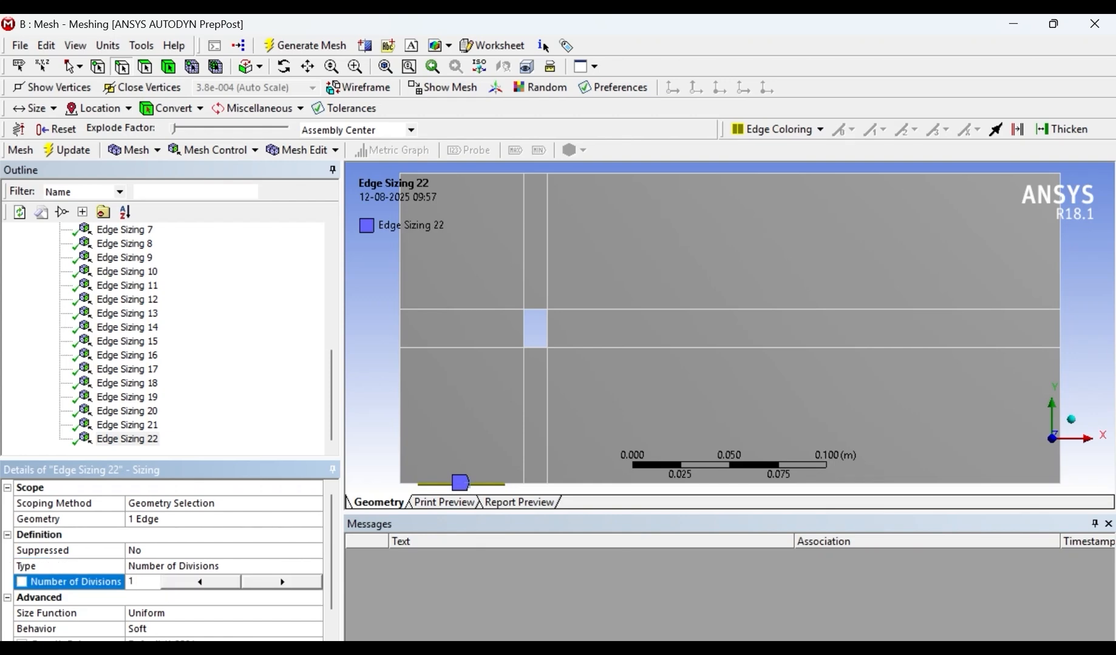
key(Return)
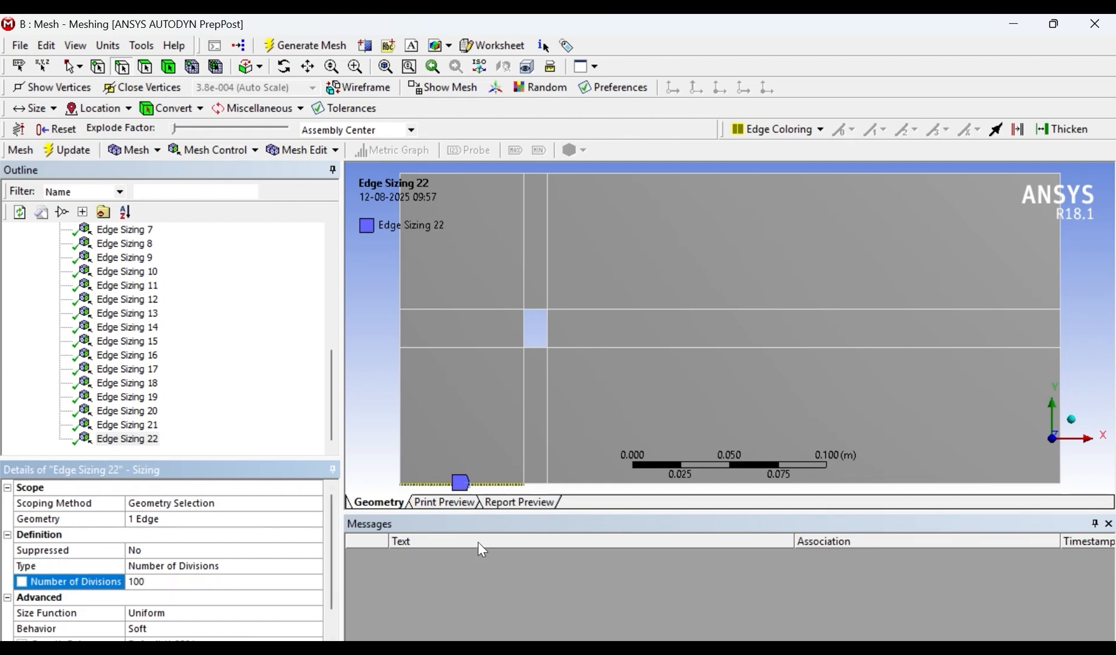
- Insert an edge sizing on the short bottom boundary segment below the hole with Number of Divisions set to 200
right_click(536, 486)
mouse_move(597, 77)
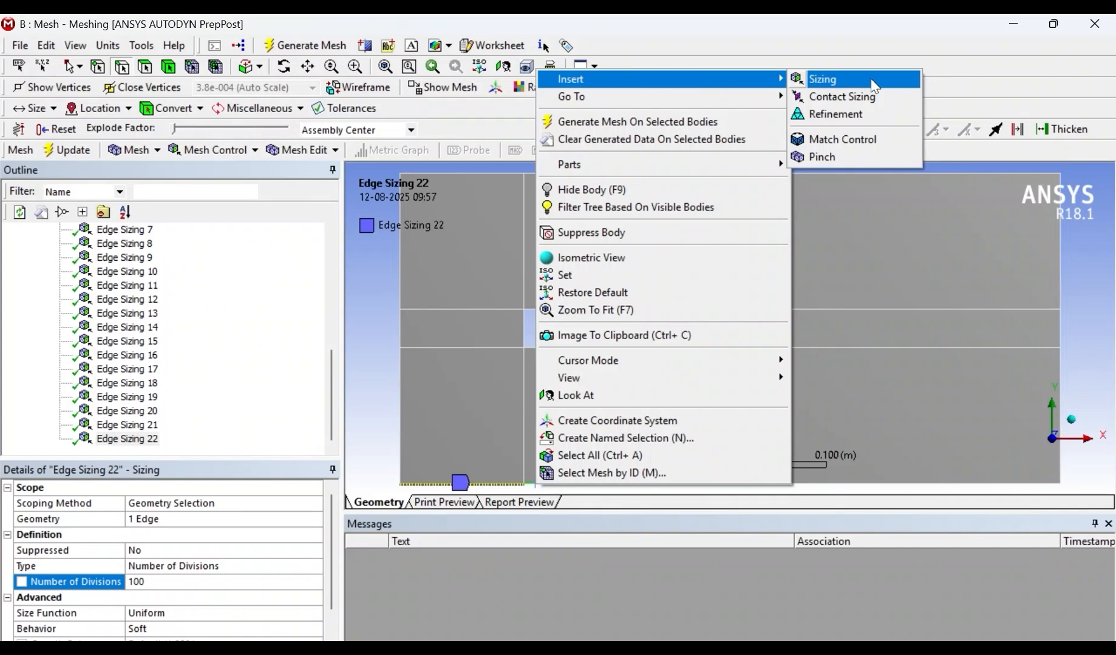
click(871, 79)
click(188, 569)
click(316, 567)
click(180, 591)
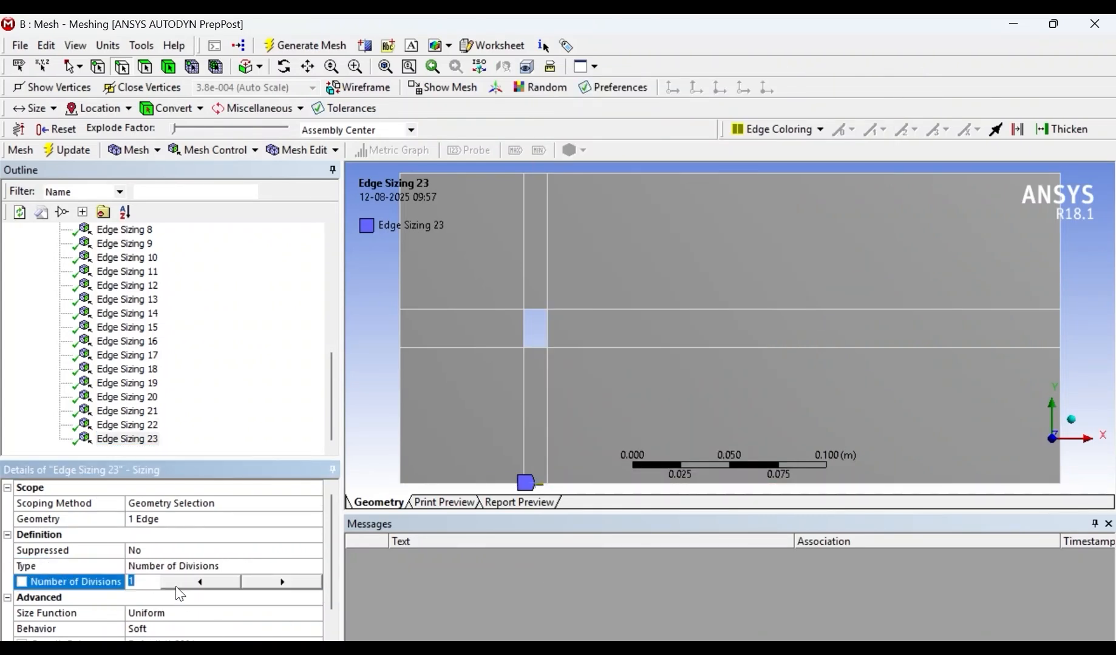
text(200)
key(Return)
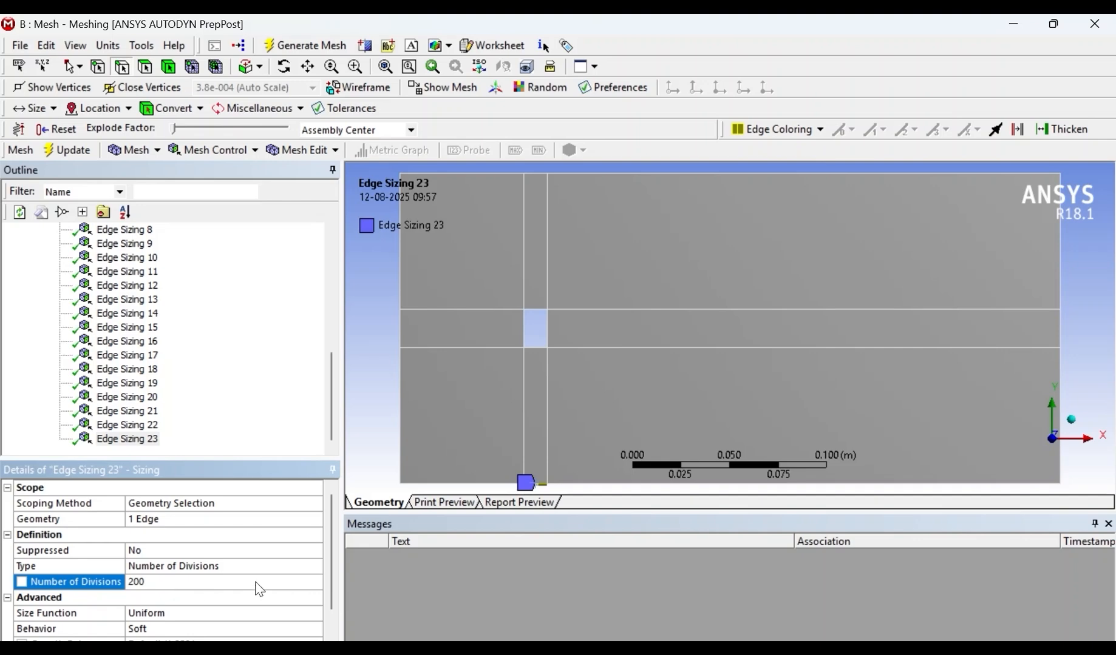
- Insert an edge sizing on the right segment of the domain's bottom boundary with Number of Divisions set to 600
click(976, 483)
right_click(976, 483)
mouse_move(905, 73)
click(826, 84)
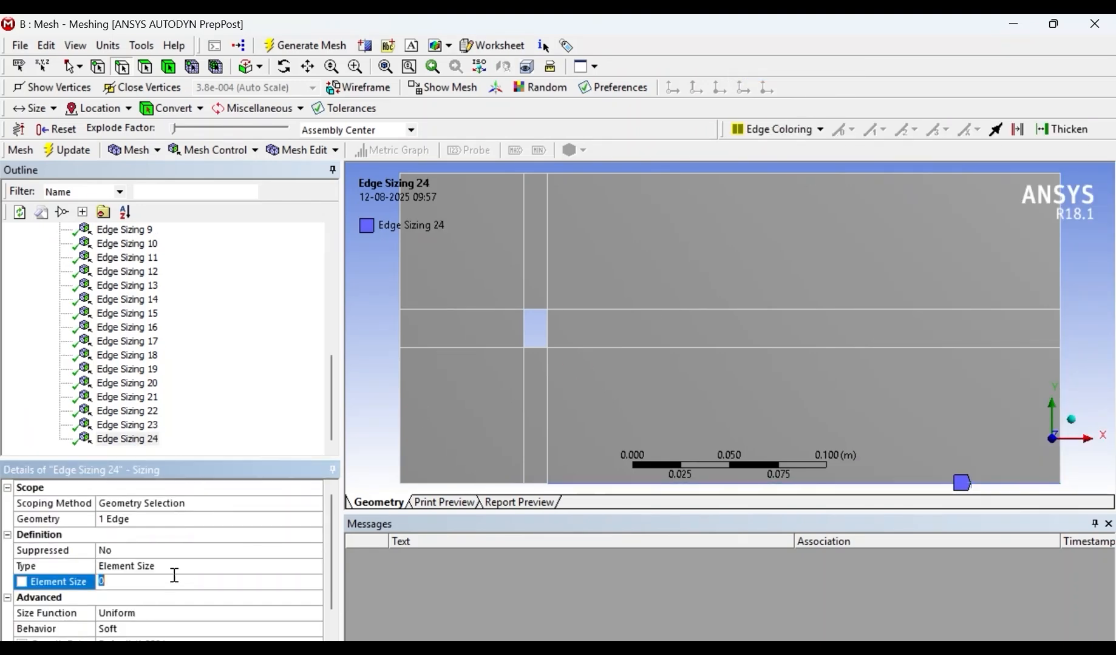
click(248, 570)
click(315, 566)
click(146, 587)
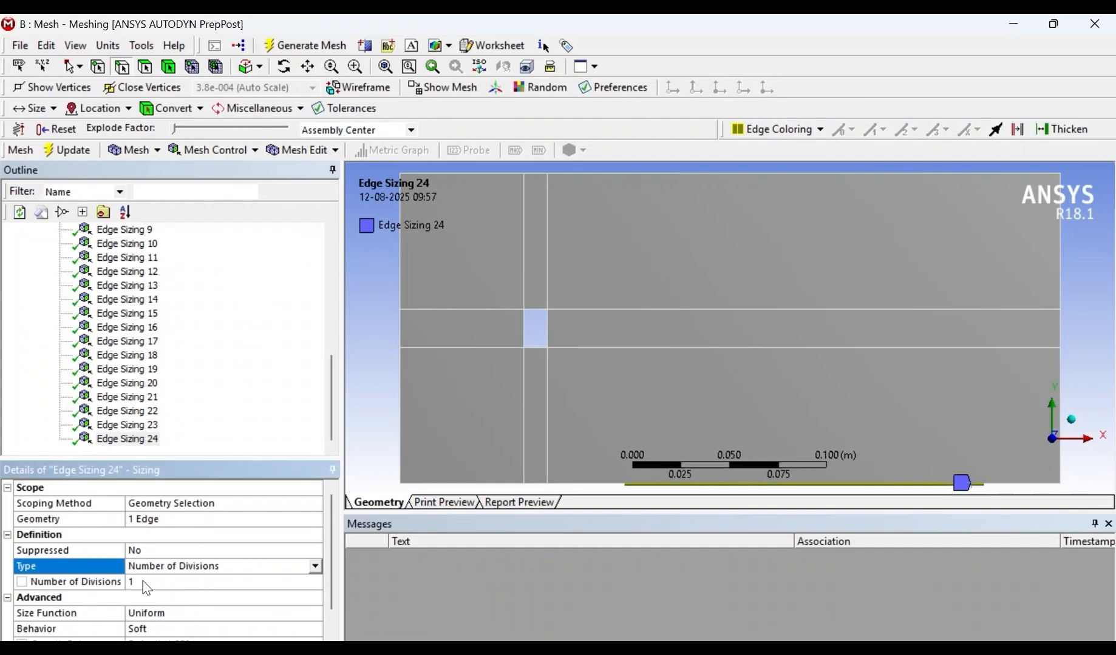
click(144, 582)
text(600)
key(Return)
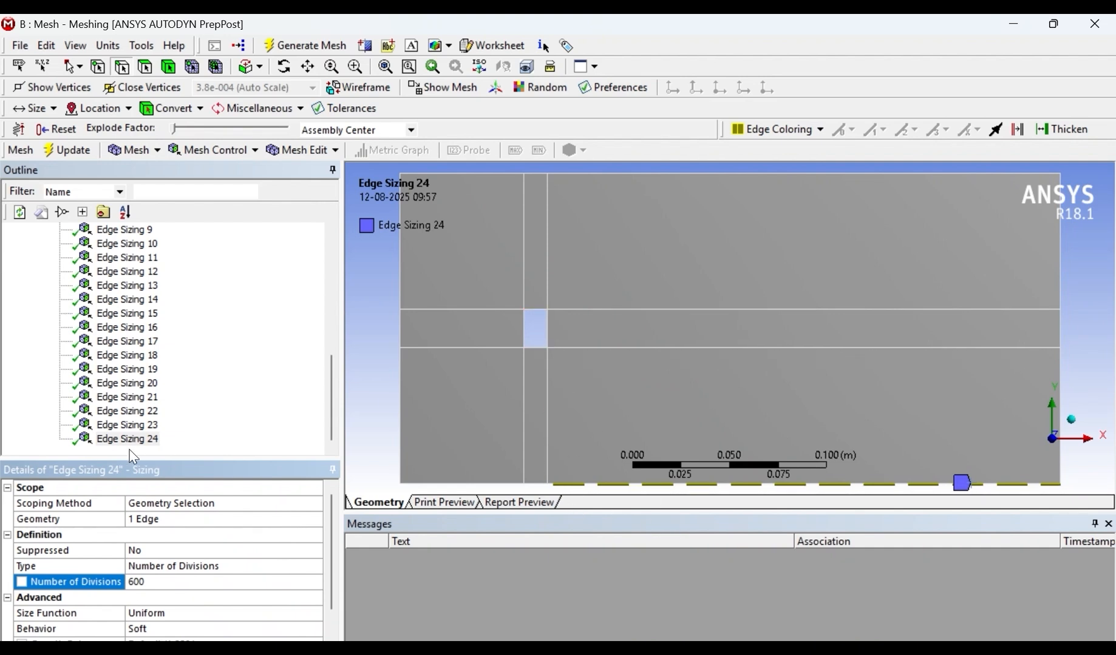
- Check Edge Sizings 23 back to 20 and make Geometry the active outline object
click(135, 426)
click(139, 412)
click(139, 398)
click(139, 386)
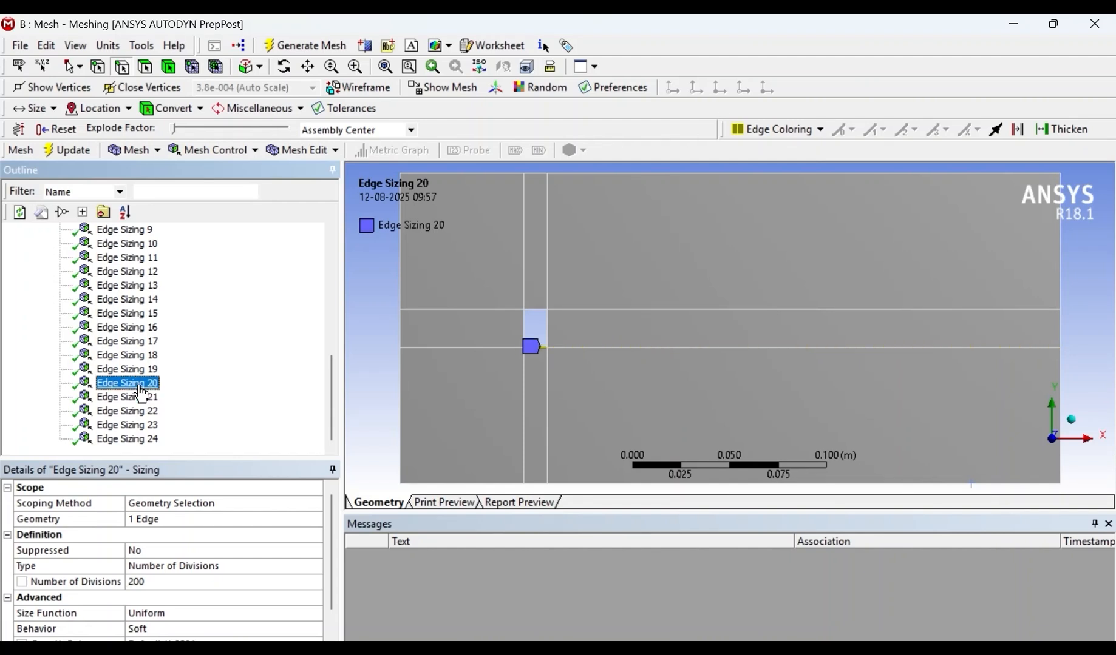
scroll(193, 304, up, 7)
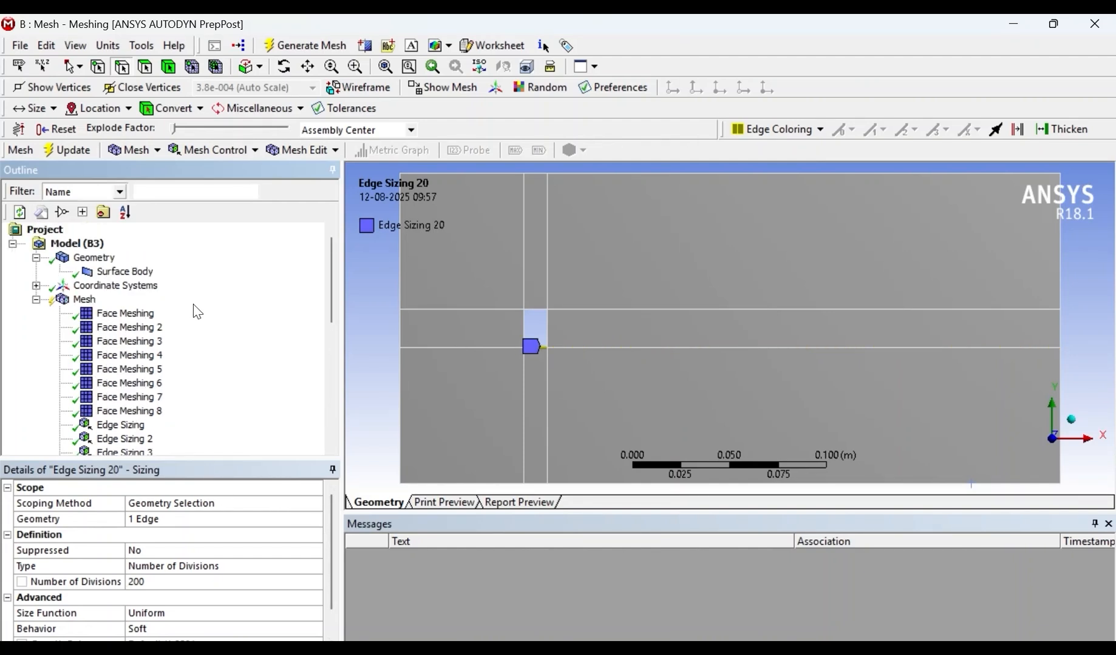
click(97, 257)
right_click(96, 258)
click(384, 271)
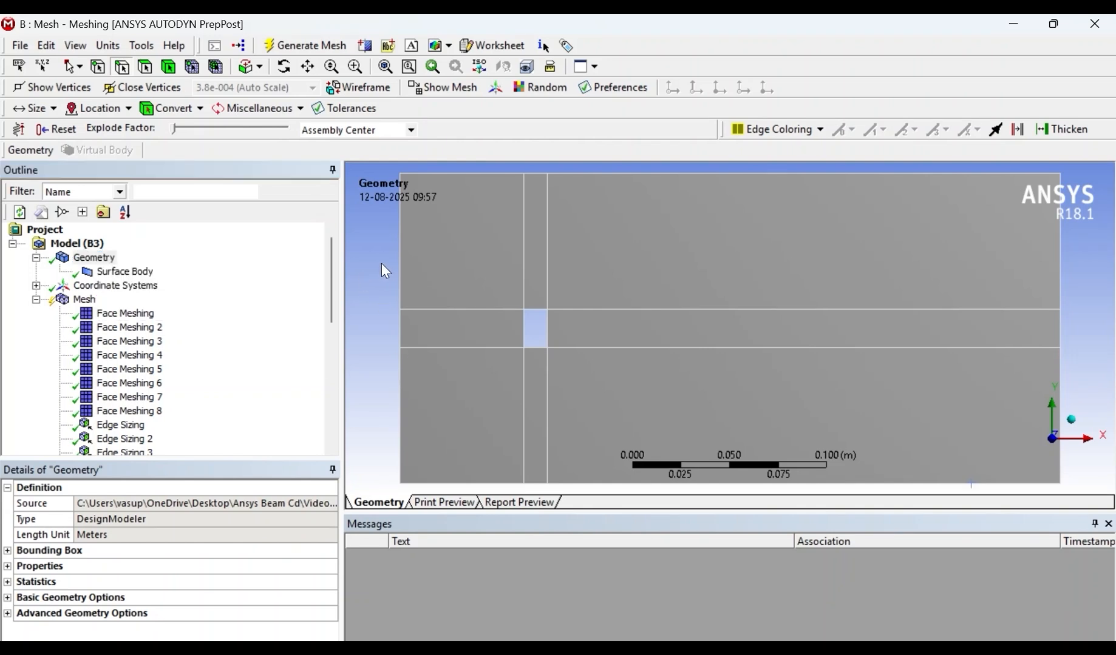
right_click(403, 257)
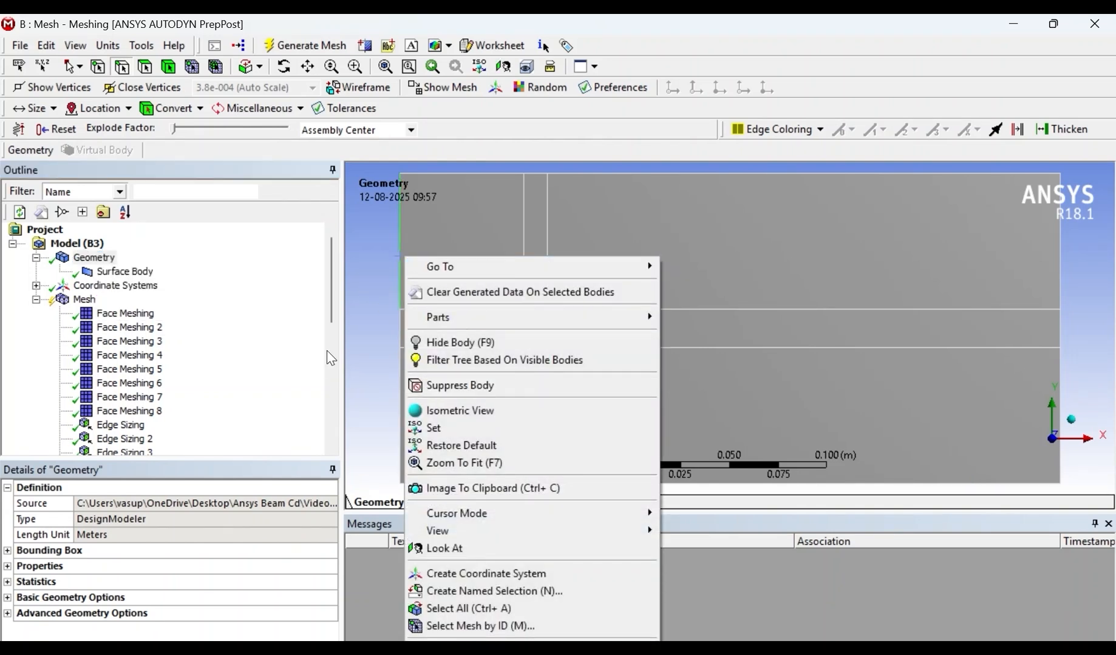
click(360, 430)
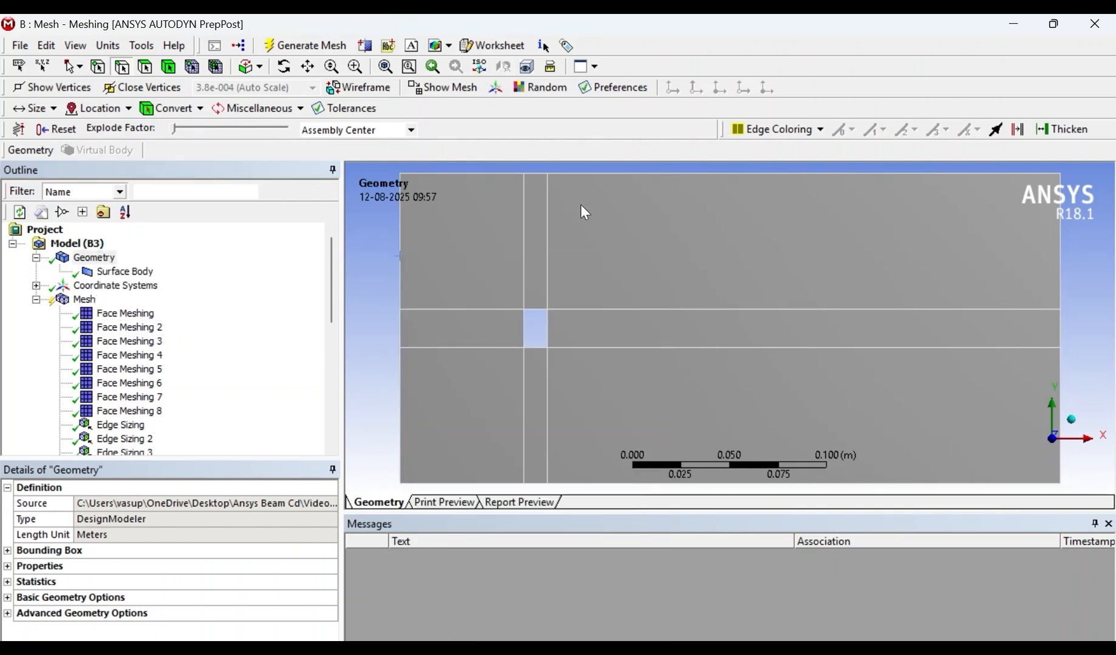
- Create a named selection called Inlet from the three edges of the domain's left boundary
click(403, 250)
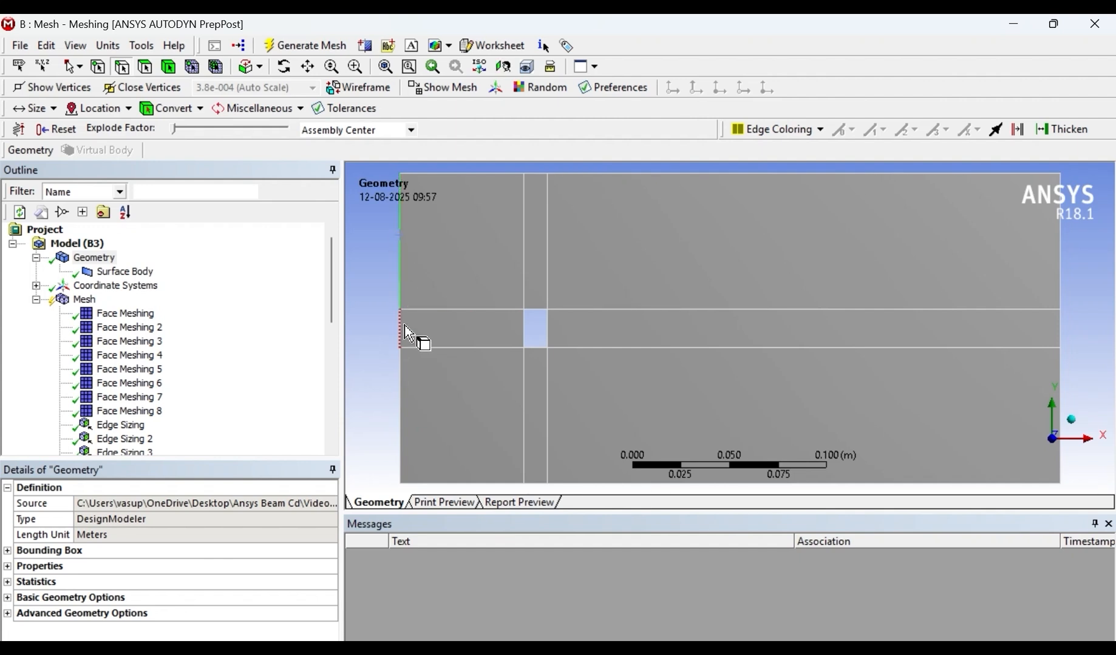
right_click(404, 393)
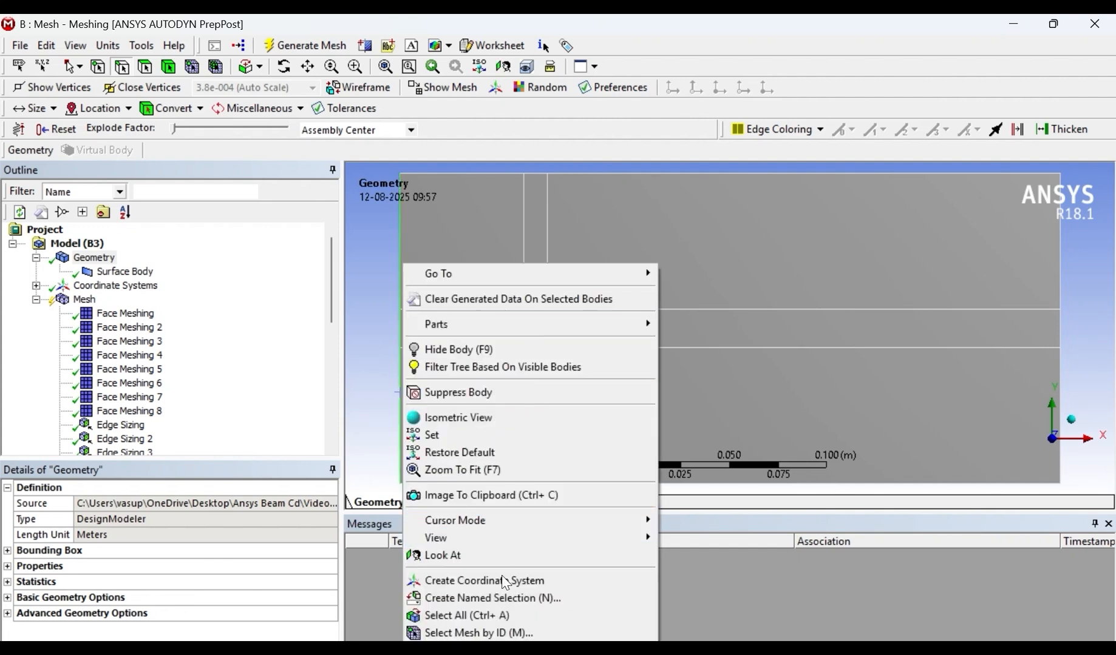
click(508, 598)
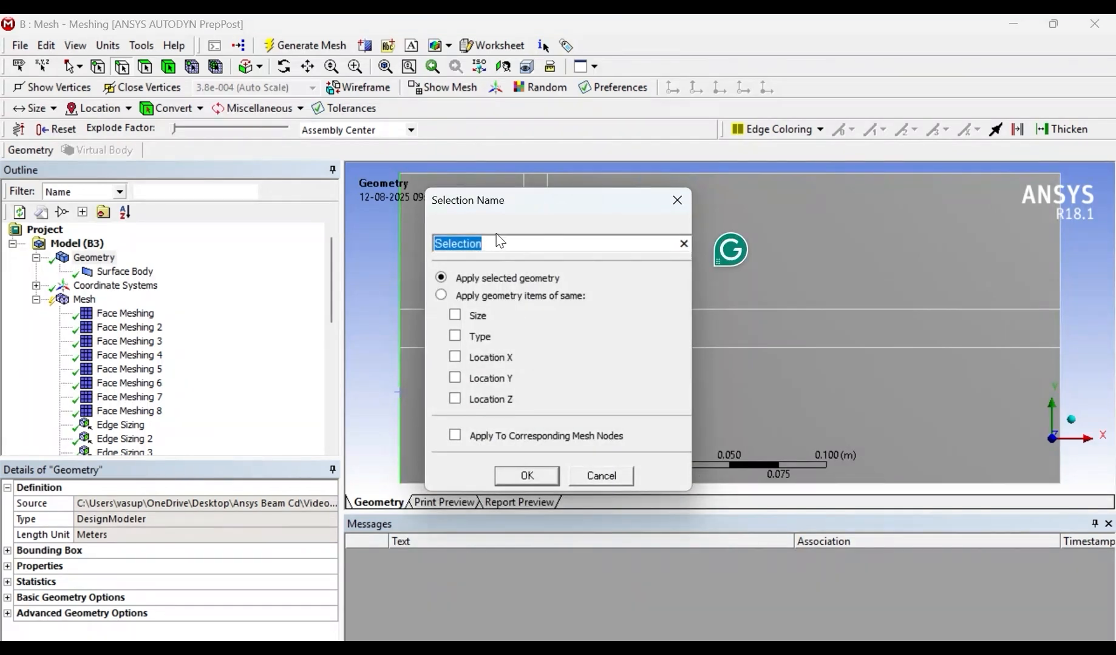
text(Inlet)
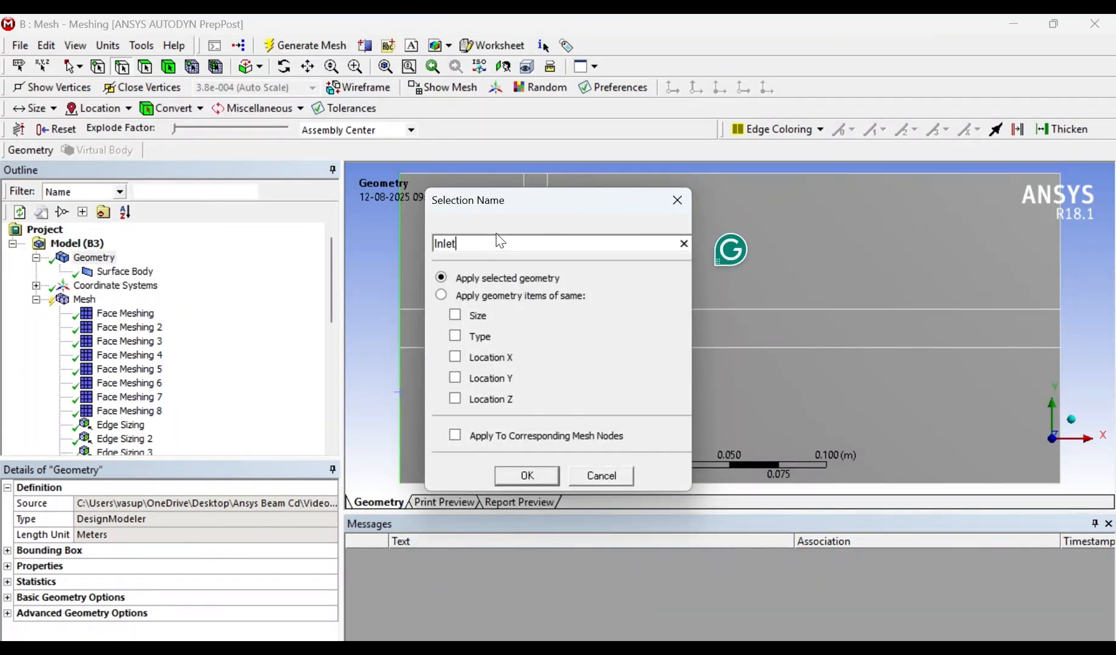
key(Return)
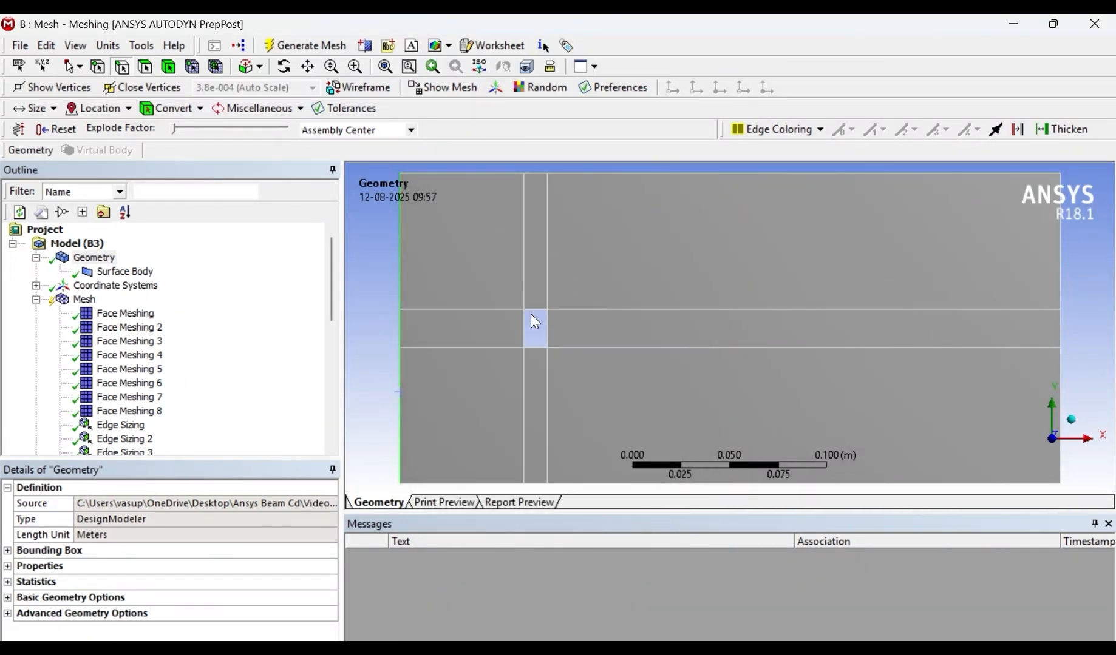
- Create a named selection called Rectangle_Body from the four edges of the hole
click(533, 331)
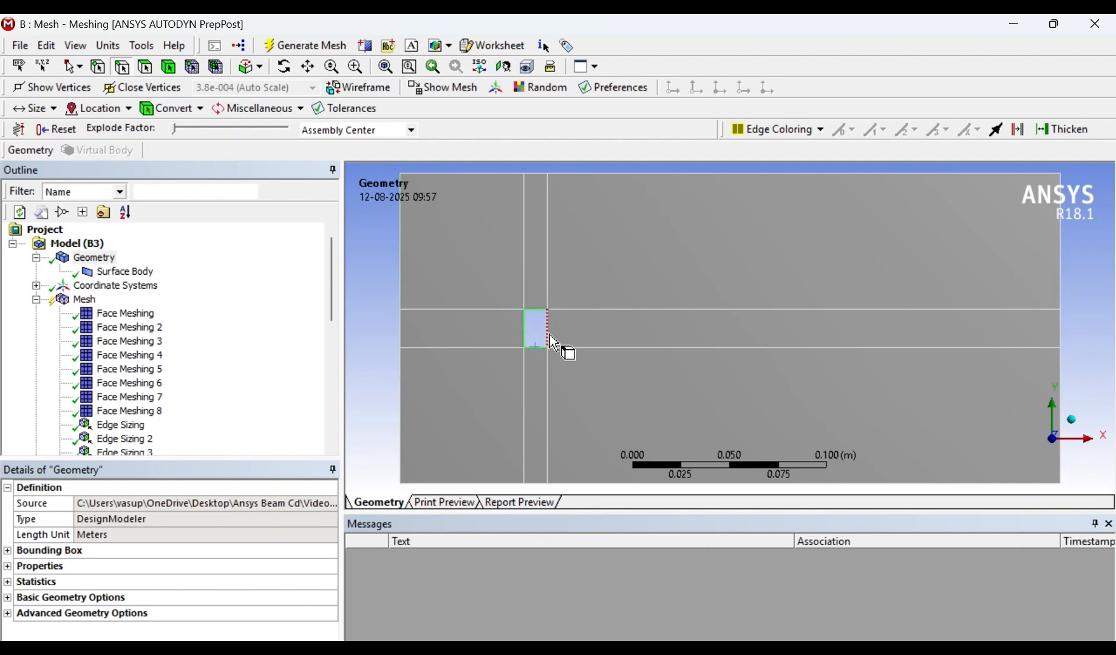
right_click(549, 335)
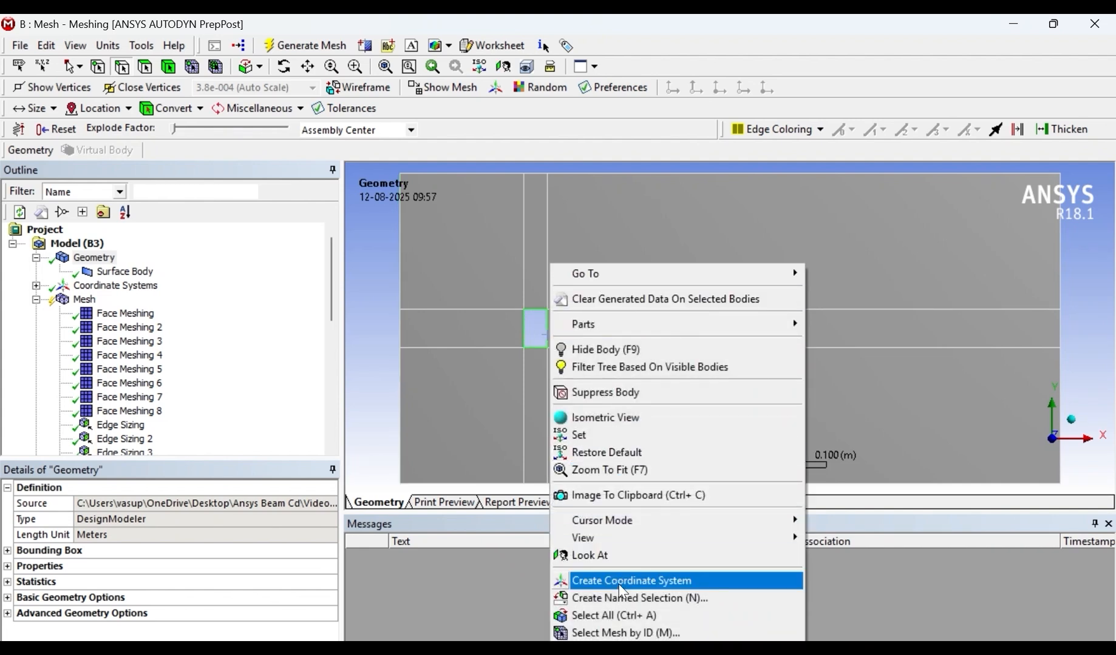
click(628, 599)
text(Rectangle_Body)
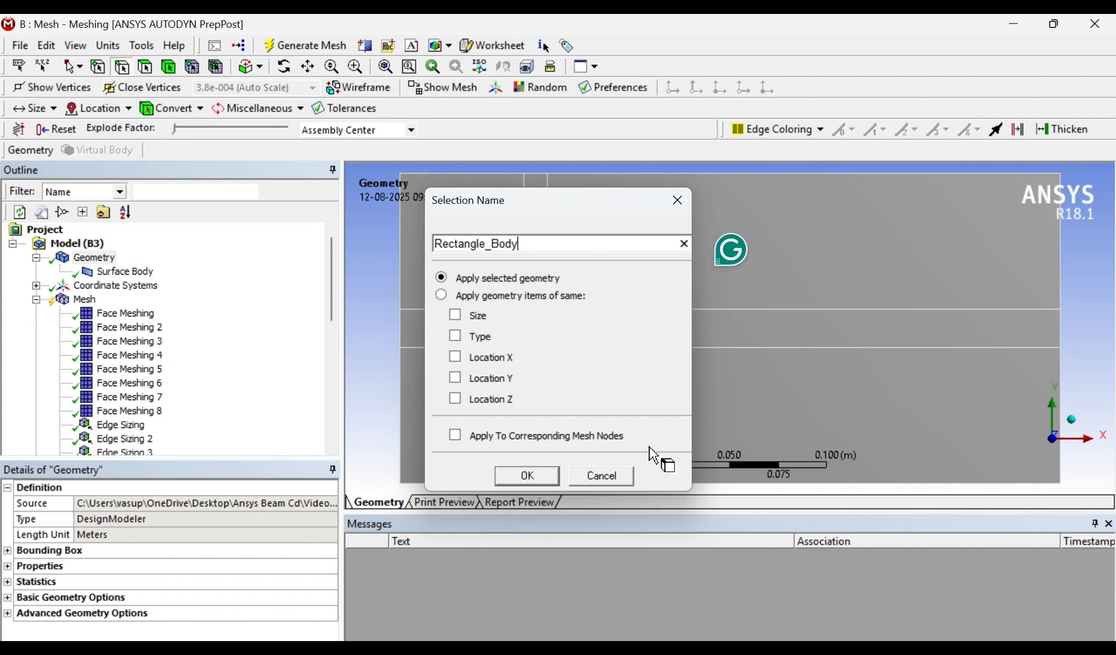
key(Return)
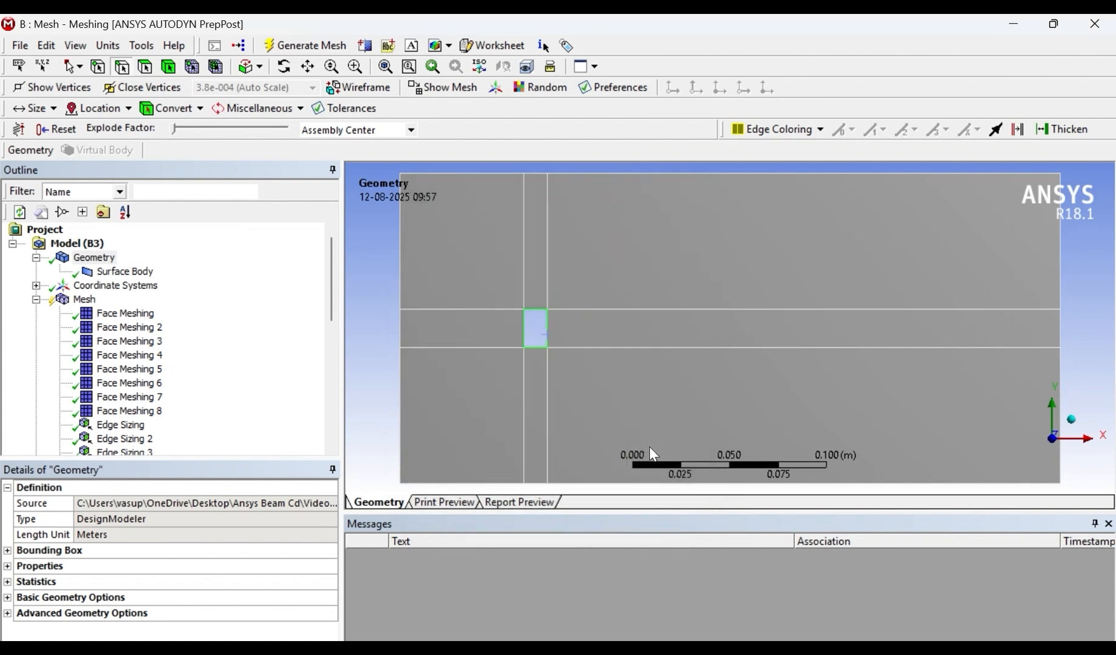
- Create a named selection called walls from all top and bottom boundary edges of the domain
click(499, 175)
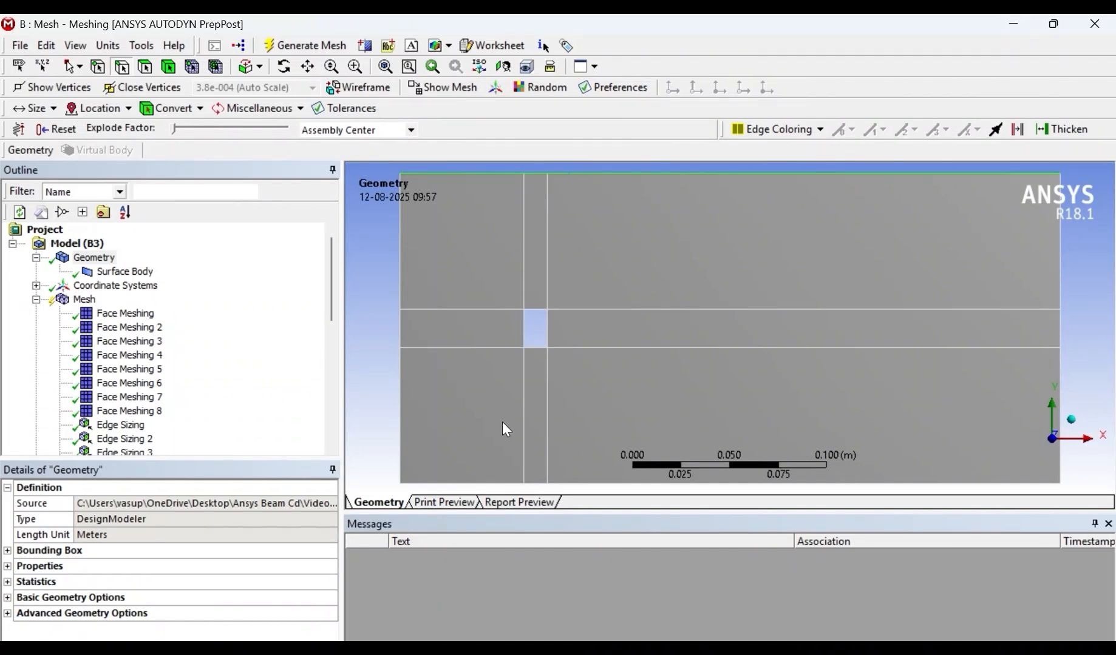
ctrl+click(517, 484)
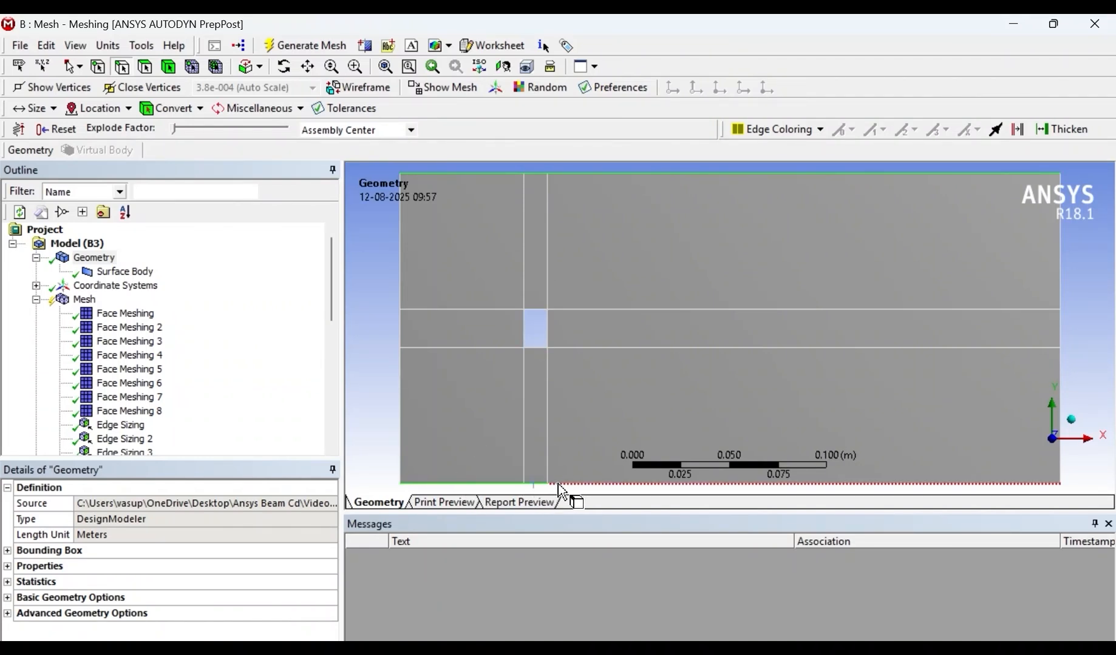
right_click(596, 486)
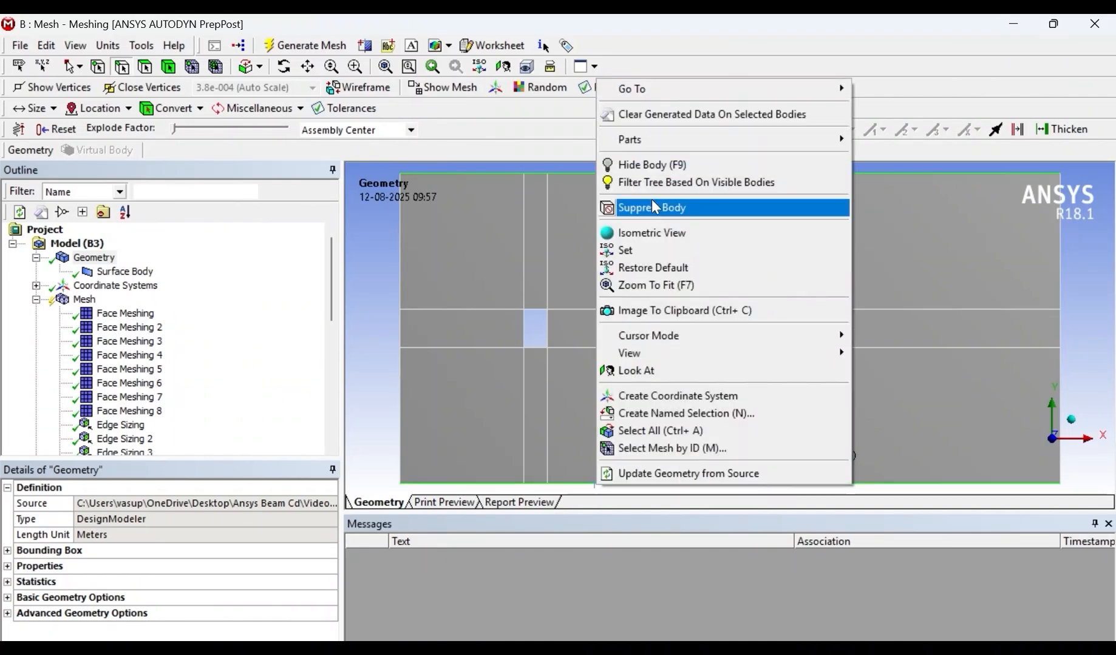
click(705, 421)
text(walls)
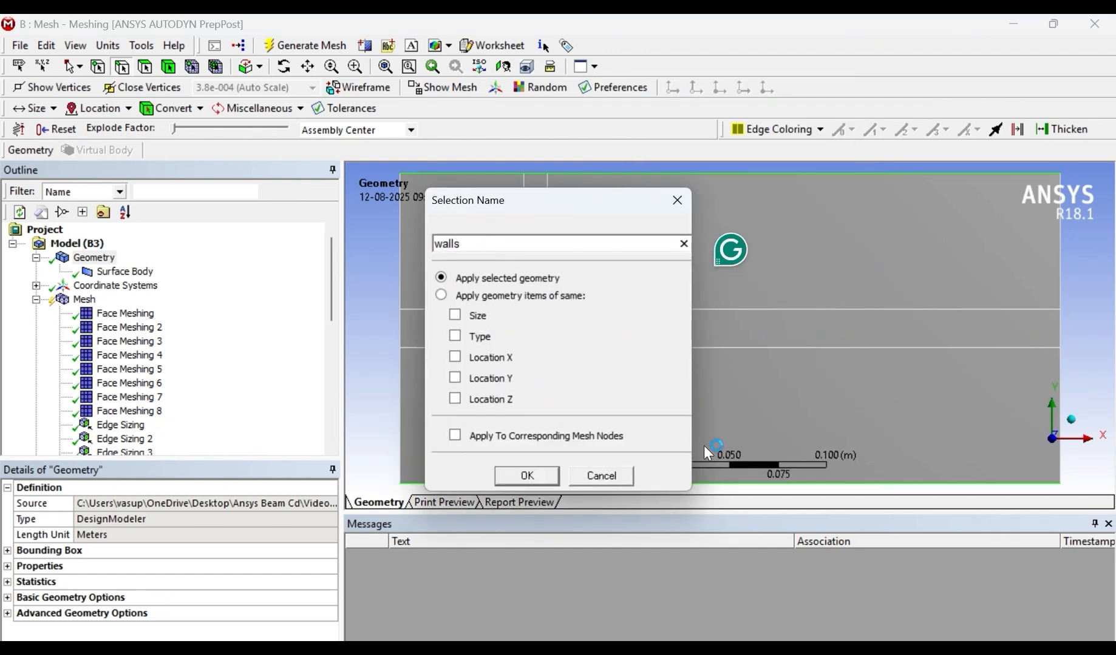
key(Return)
- Create a named selection called Outlet from the three edges of the domain's right boundary
click(1064, 276)
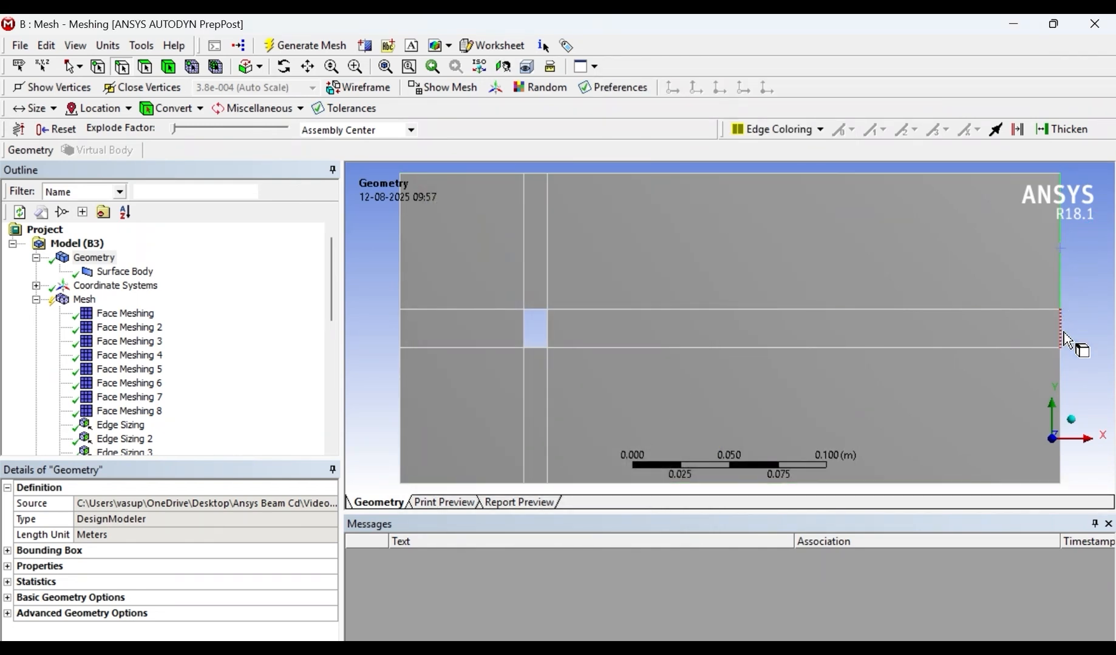
right_click(1063, 394)
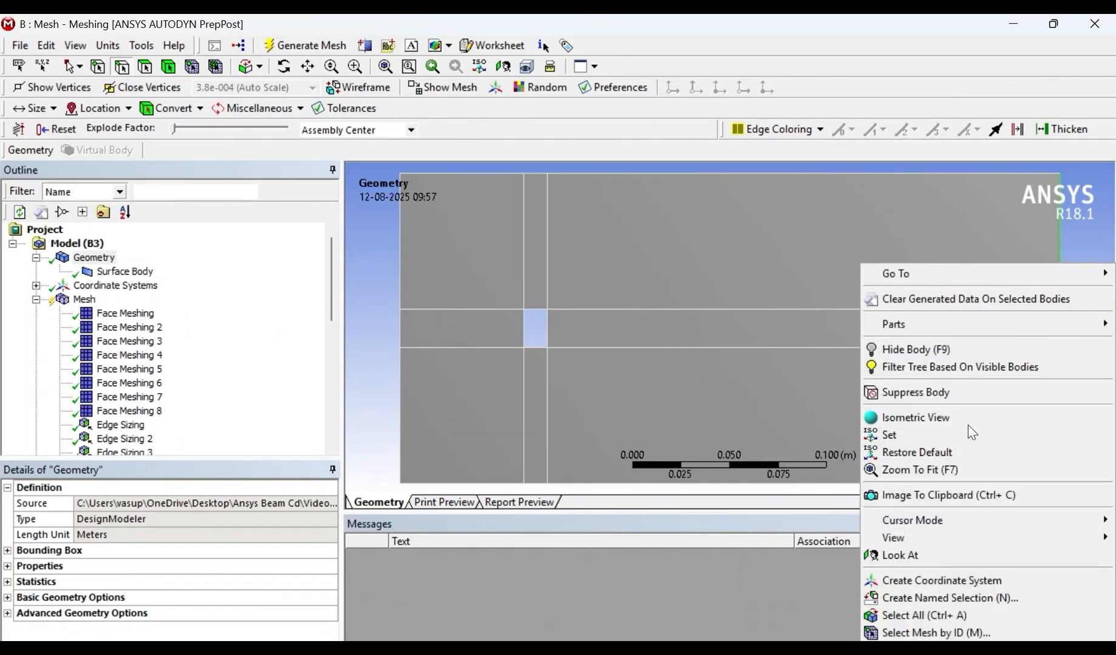
click(982, 600)
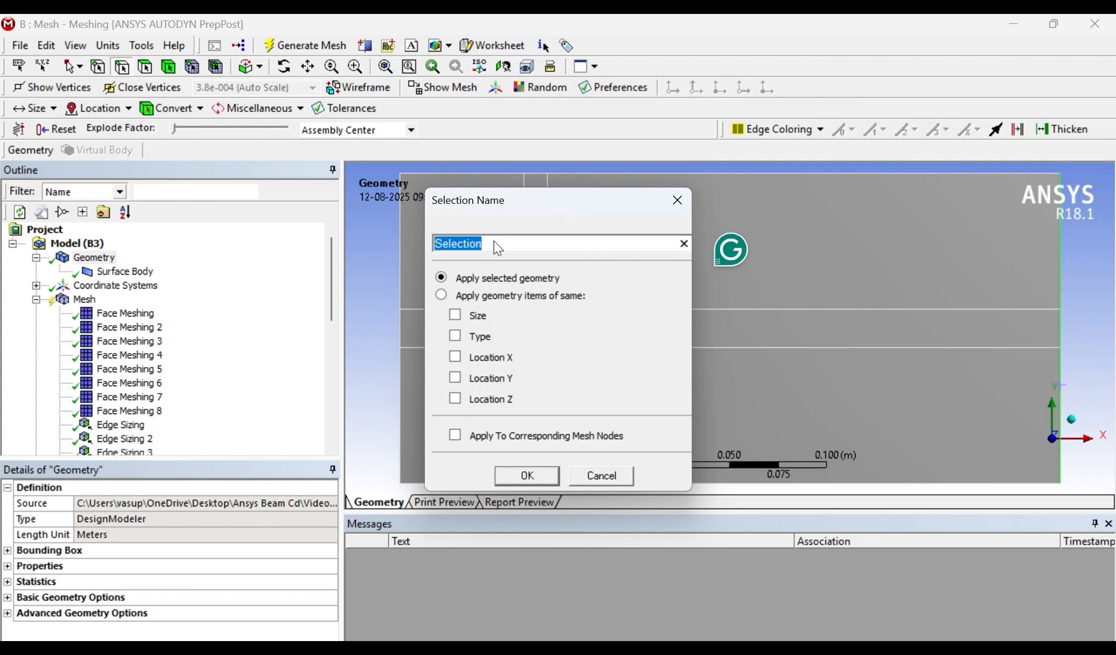
text(Outlet)
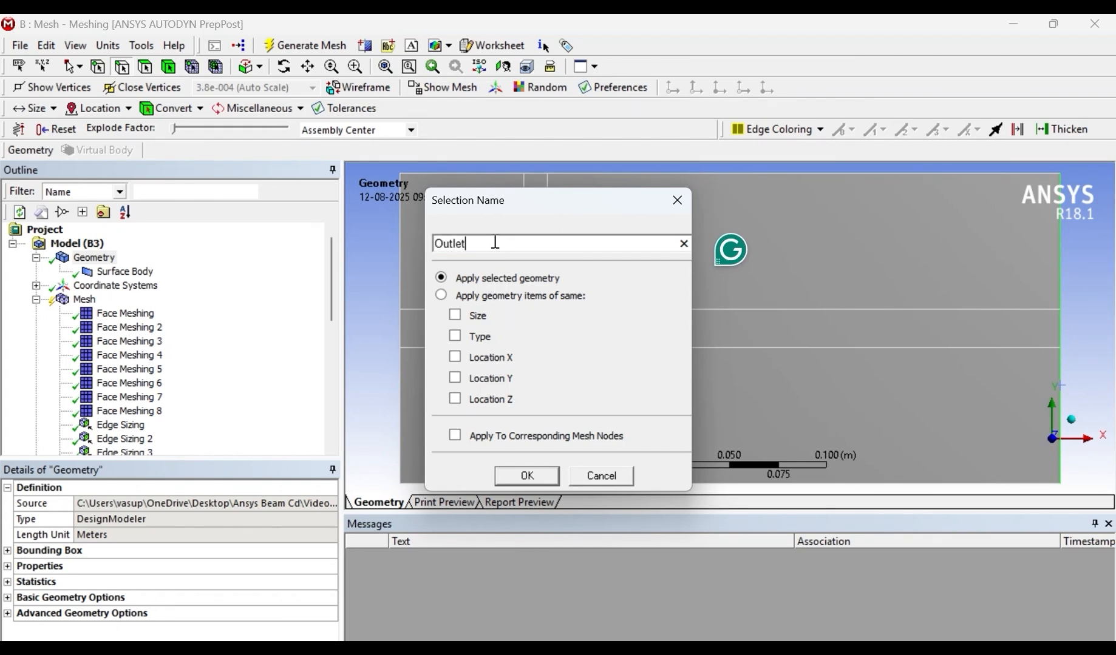
key(Return)
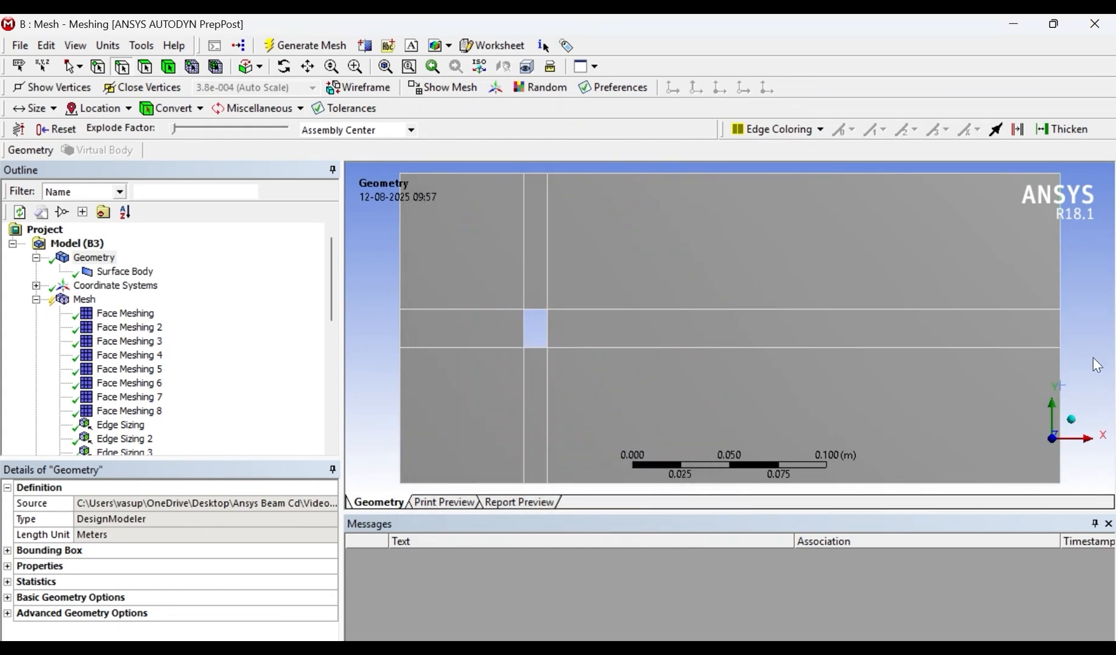
- Expand Named Selections in the outline and check which edges walls and Rectangle_Body cover
scroll(164, 413, down, 8)
scroll(149, 420, up, 8)
scroll(207, 395, down, 8)
click(37, 440)
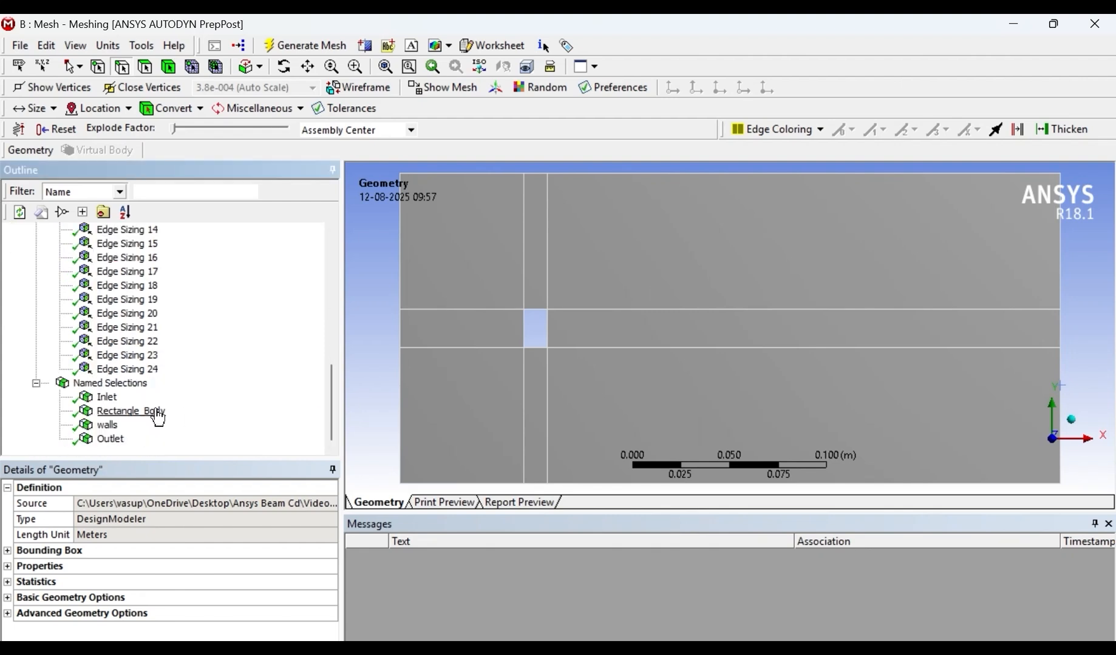
click(107, 425)
click(115, 413)
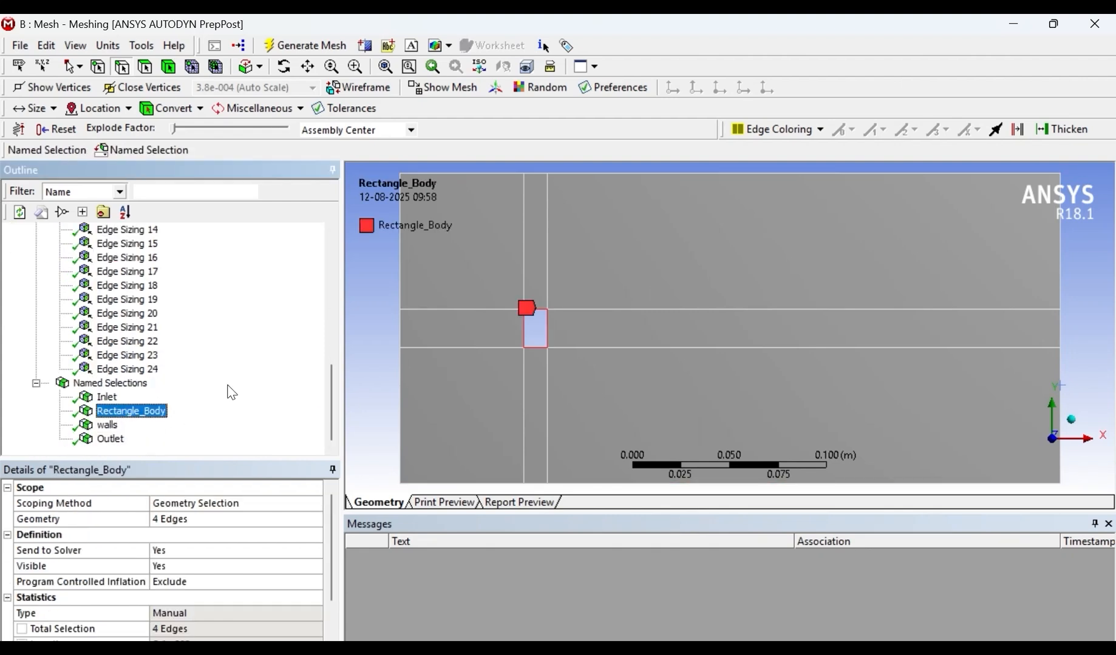
scroll(783, 334, down, 3)
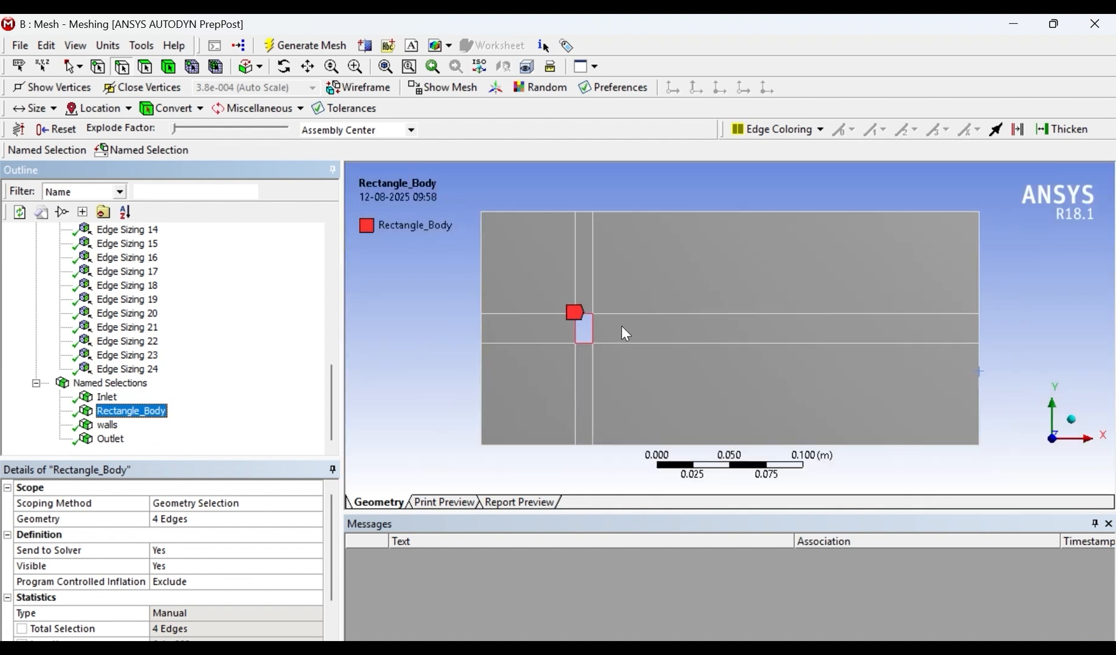
scroll(162, 325, up, 9)
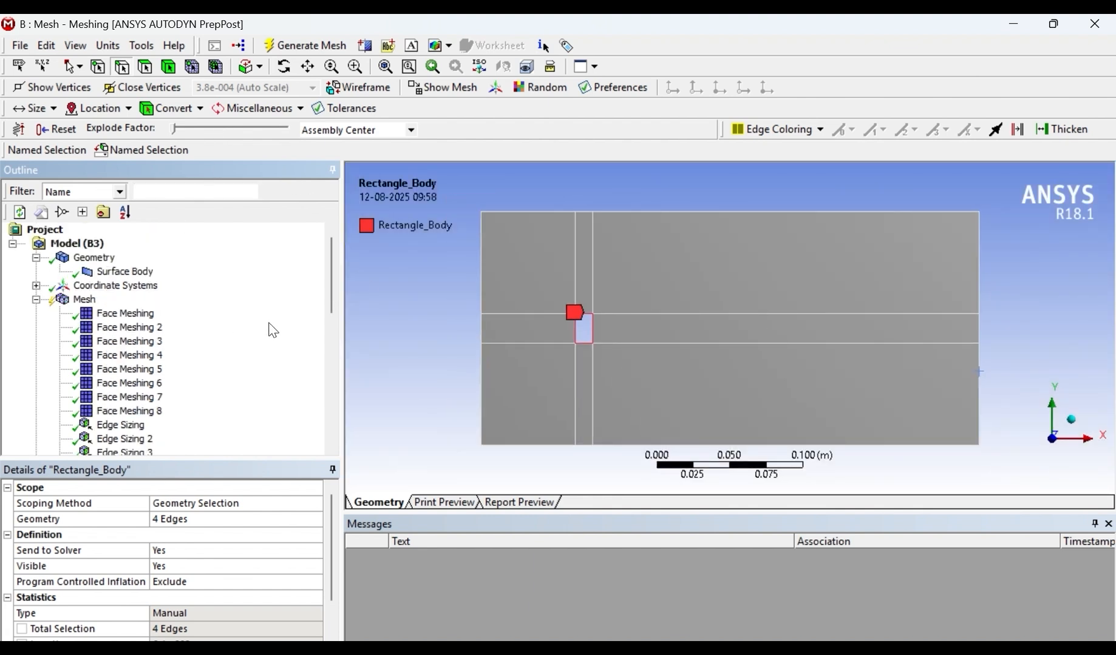
- Generate the mesh and check Edge Sizings 24, 23 and 21 in the outline
click(311, 46)
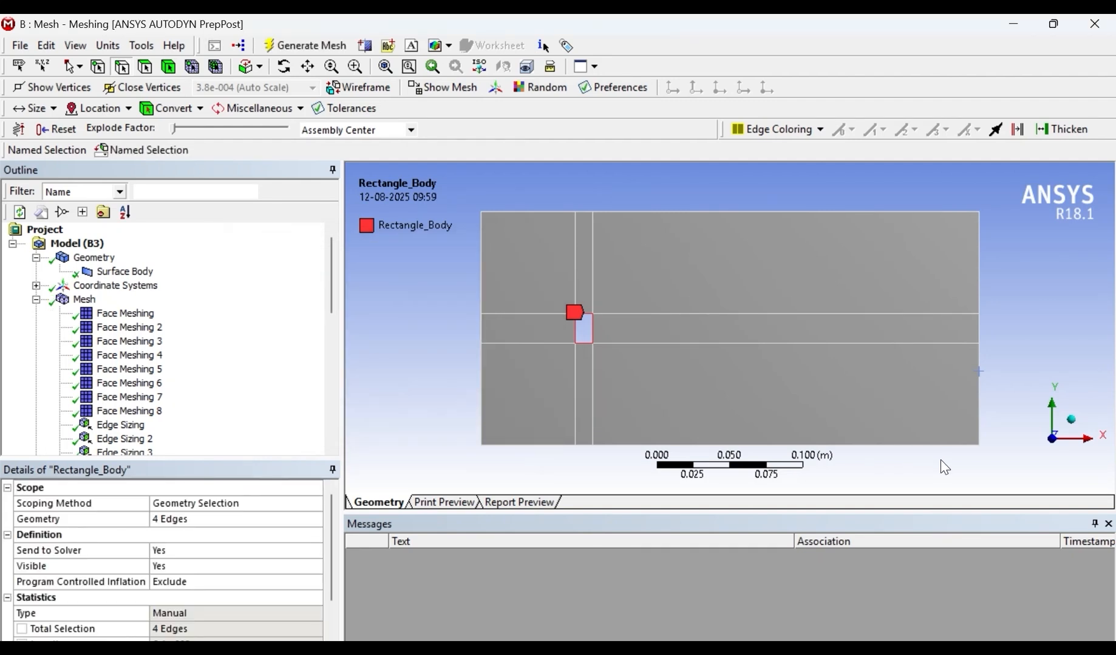
scroll(334, 315, down, 8)
scroll(338, 339, up, 8)
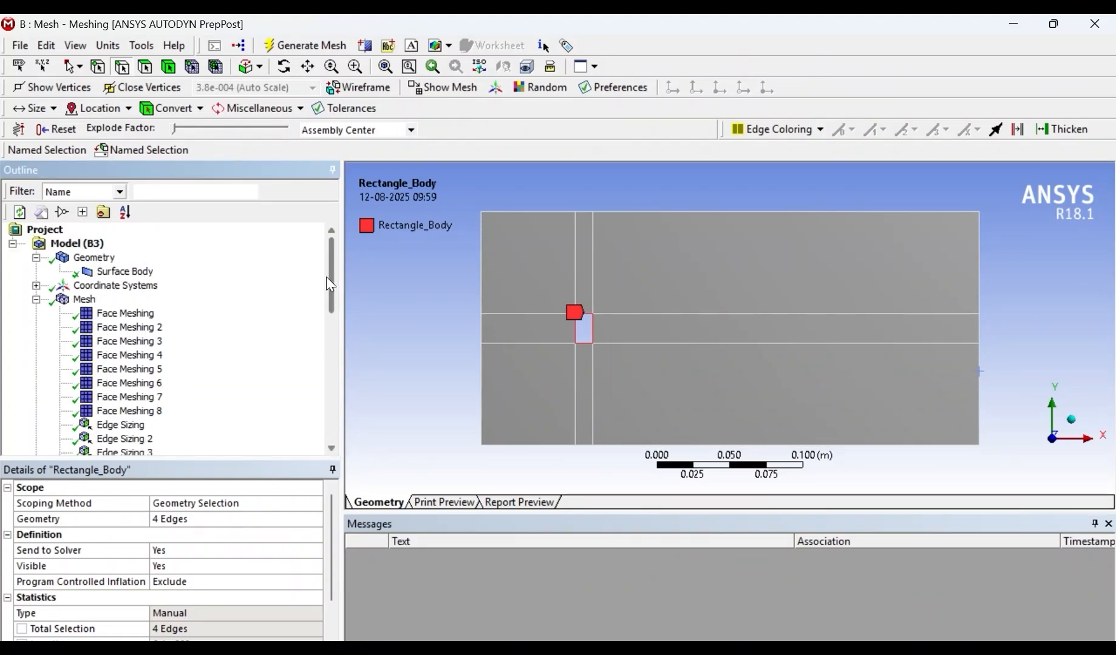
drag(332, 276, 308, 247)
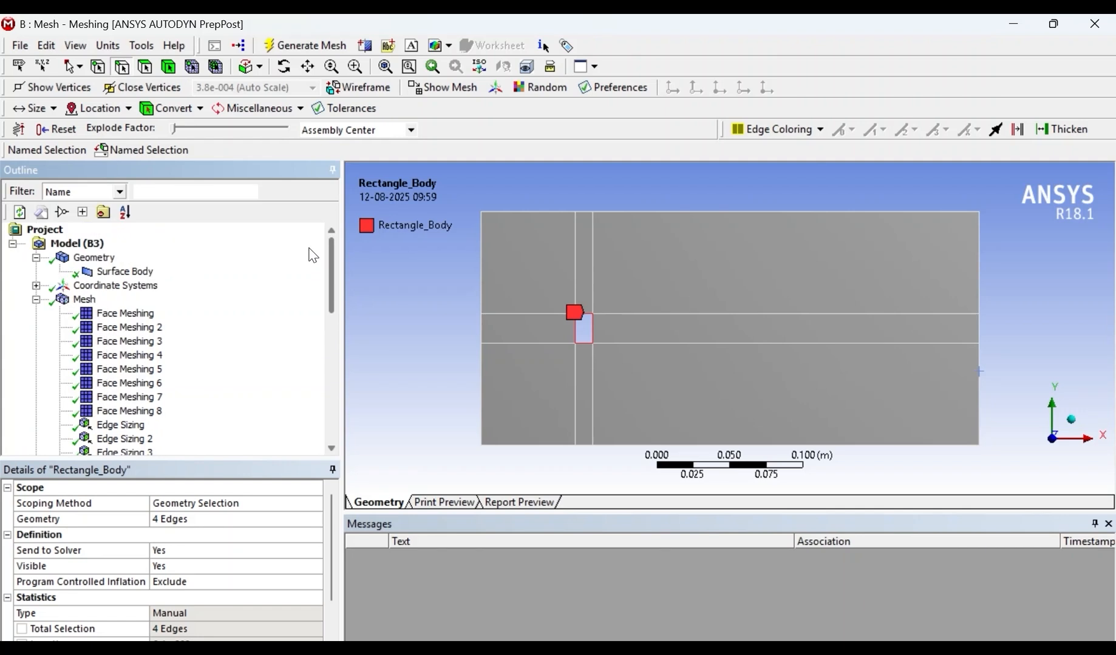
drag(330, 302, 331, 465)
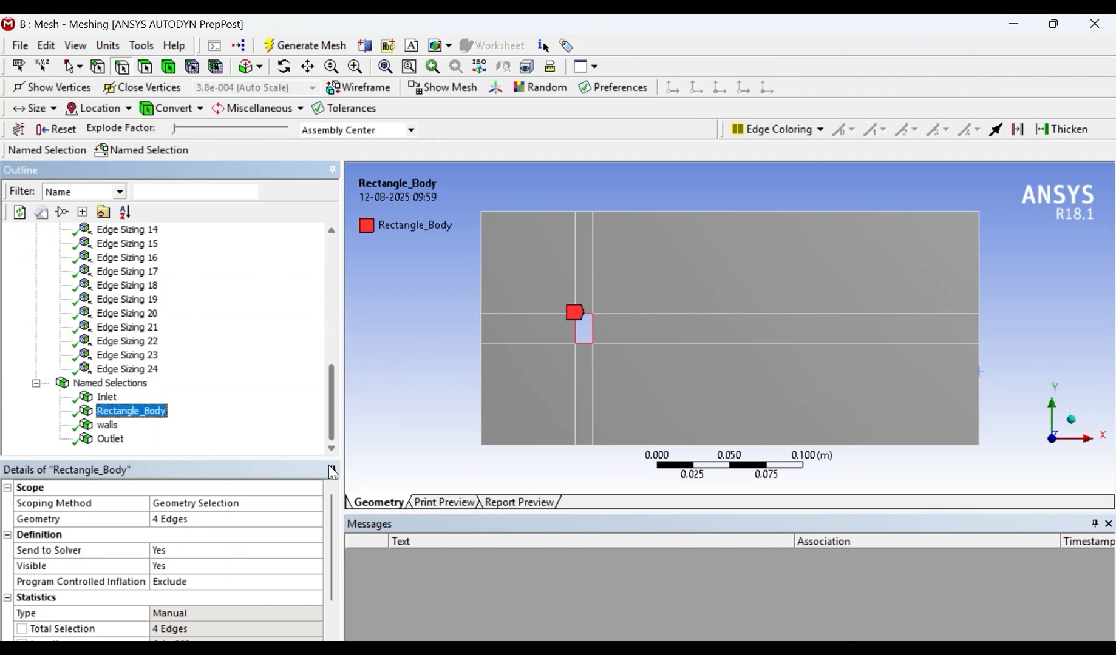
click(153, 369)
click(151, 355)
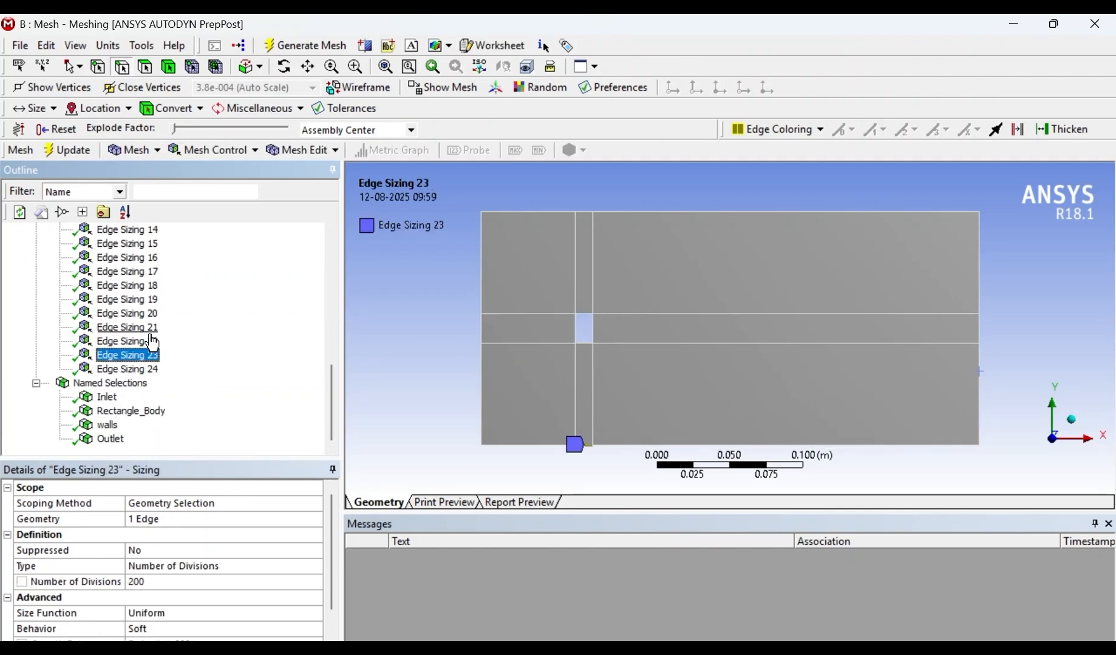
click(157, 327)
scroll(172, 338, up, 9)
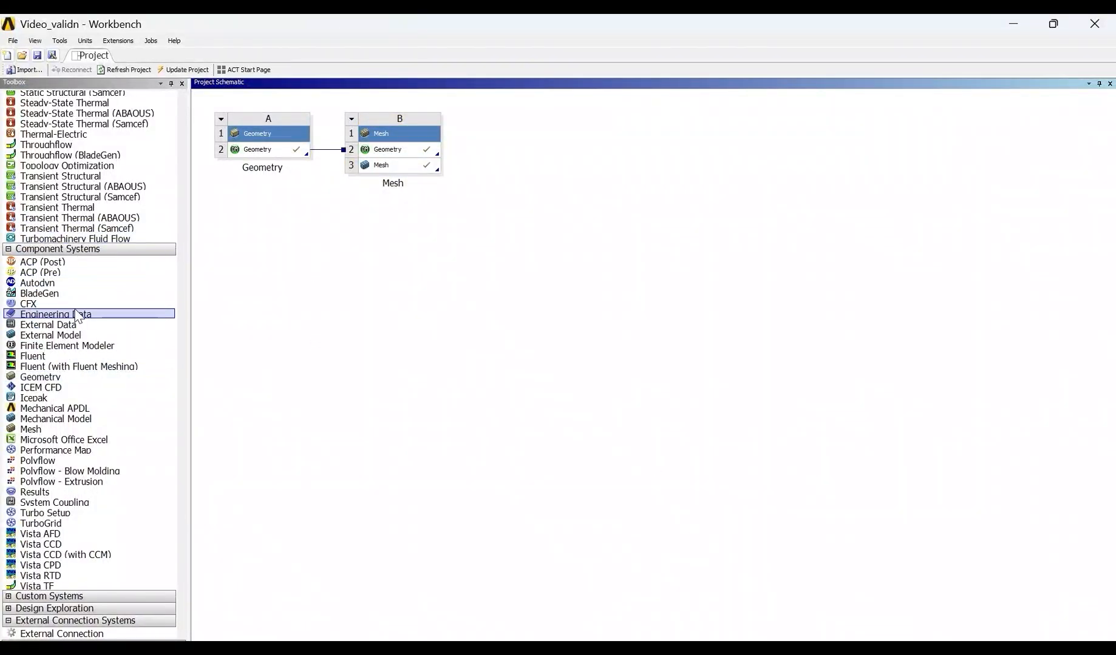
- In Workbench, add a standalone Fluent component system beside the Mesh system and select the Mesh cell
drag(75, 363, 534, 163)
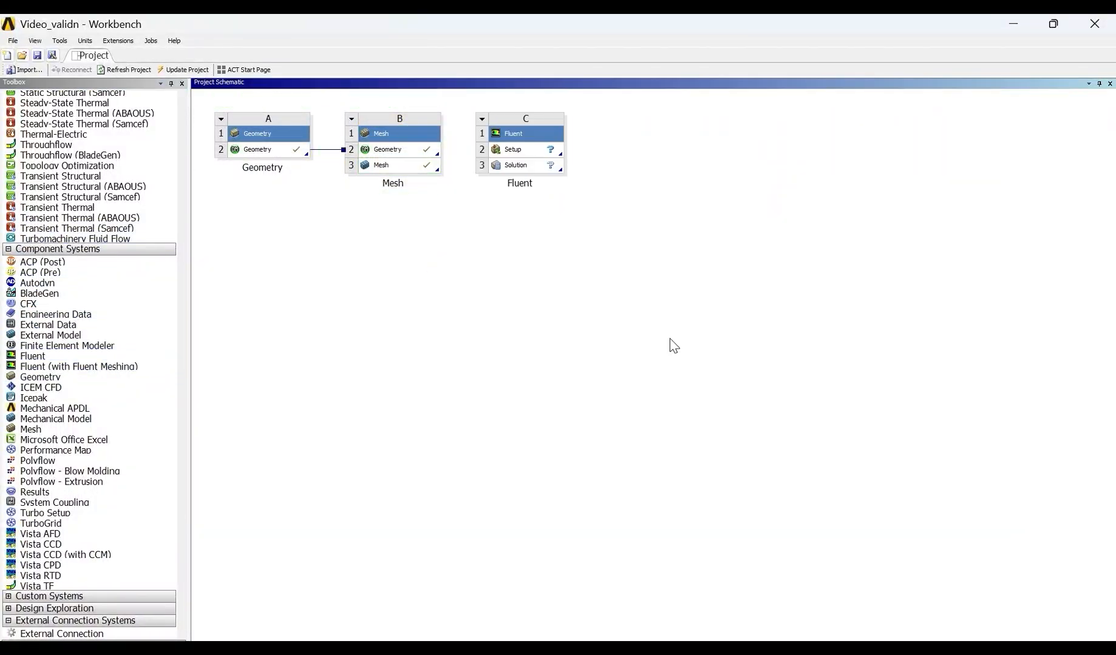
click(392, 167)
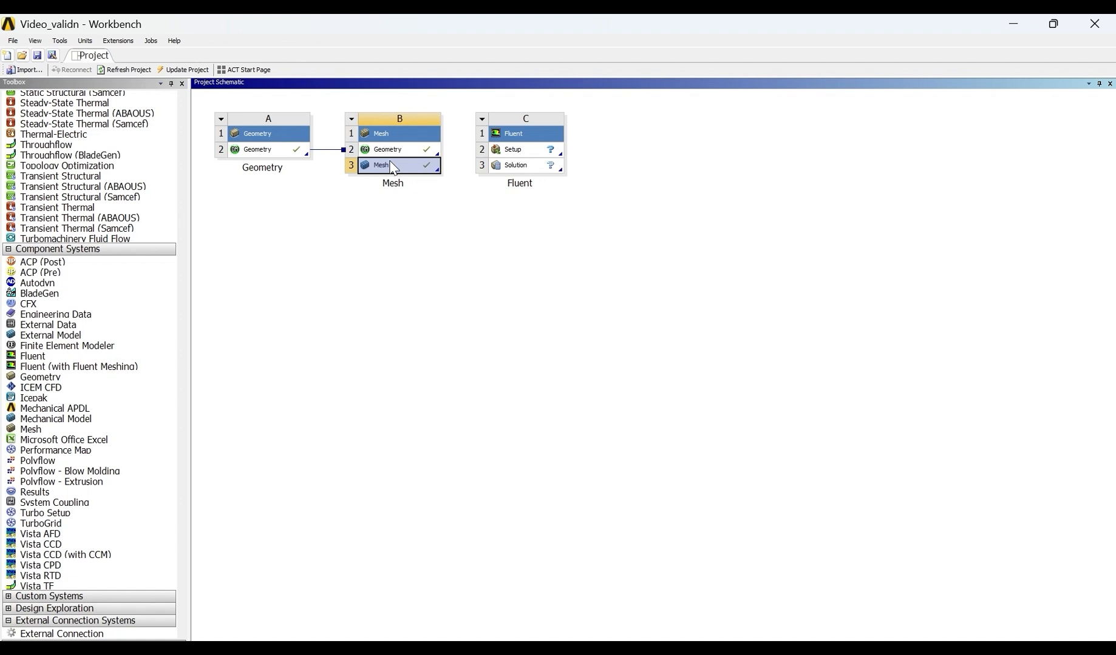
click(695, 254)
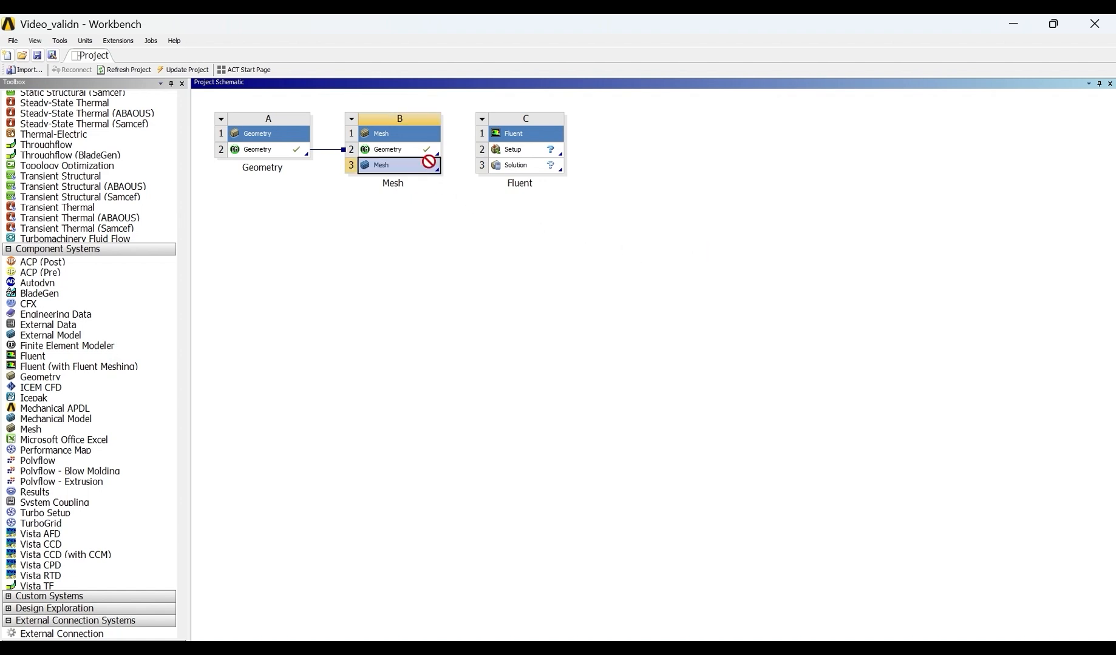